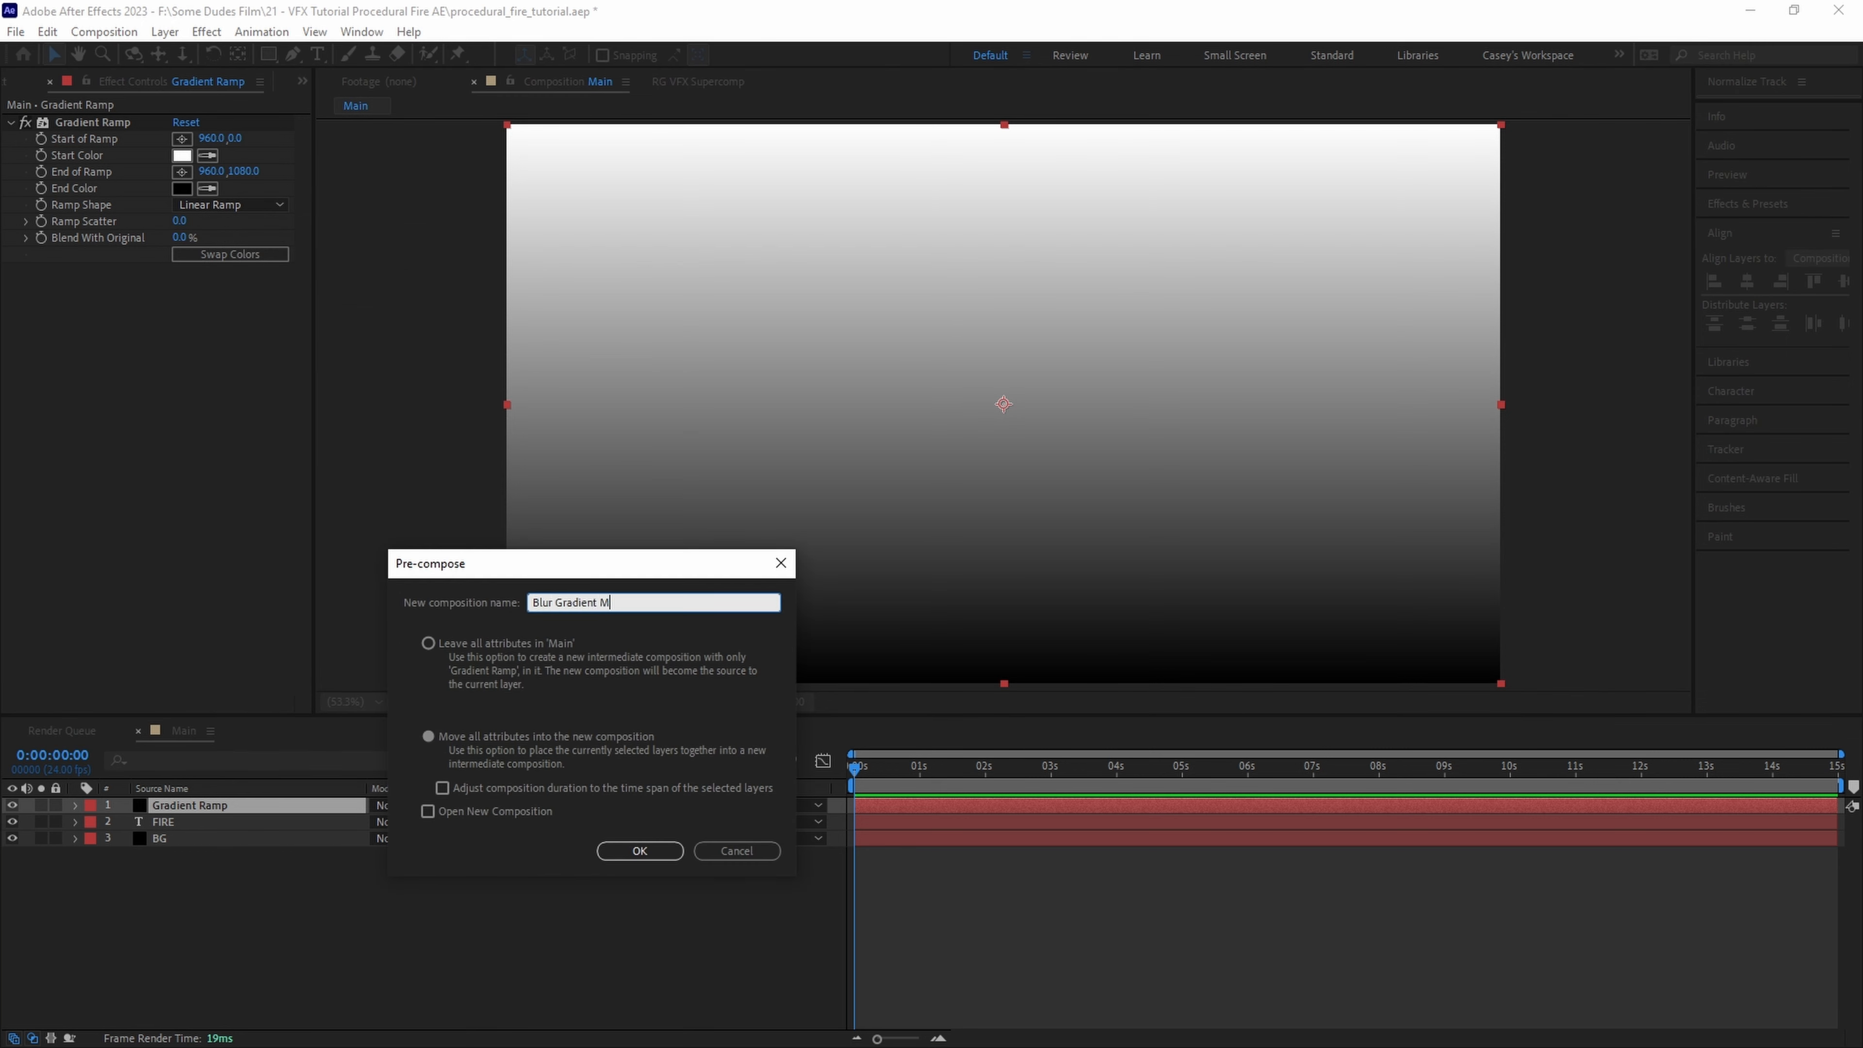
- Pre-compose the Gradient Ramp layer as Blur Gradient Map with all attributes moved, and hide the resulting layer
click(639, 851)
click(11, 804)
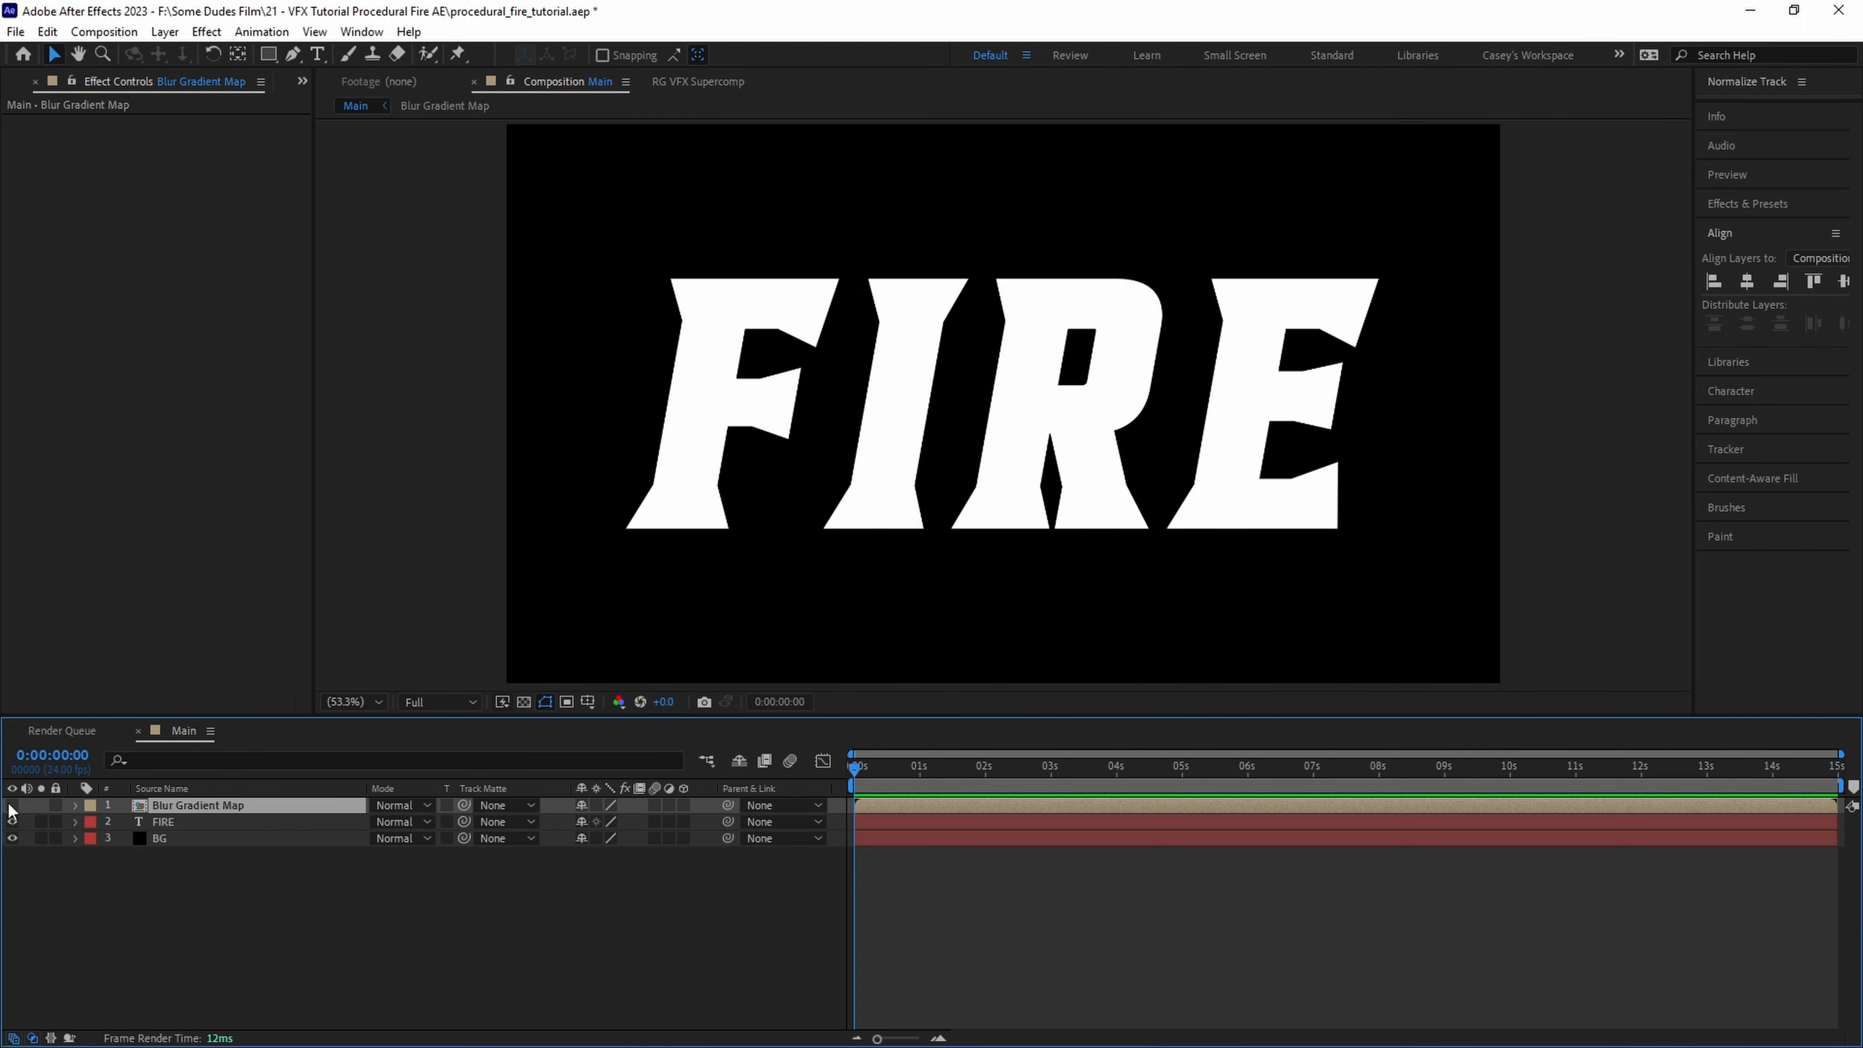
- Apply Compound Blur to the FIRE text layer, using Blur Gradient Map as the blur layer
click(172, 821)
key(ctrl+space)
text(compo)
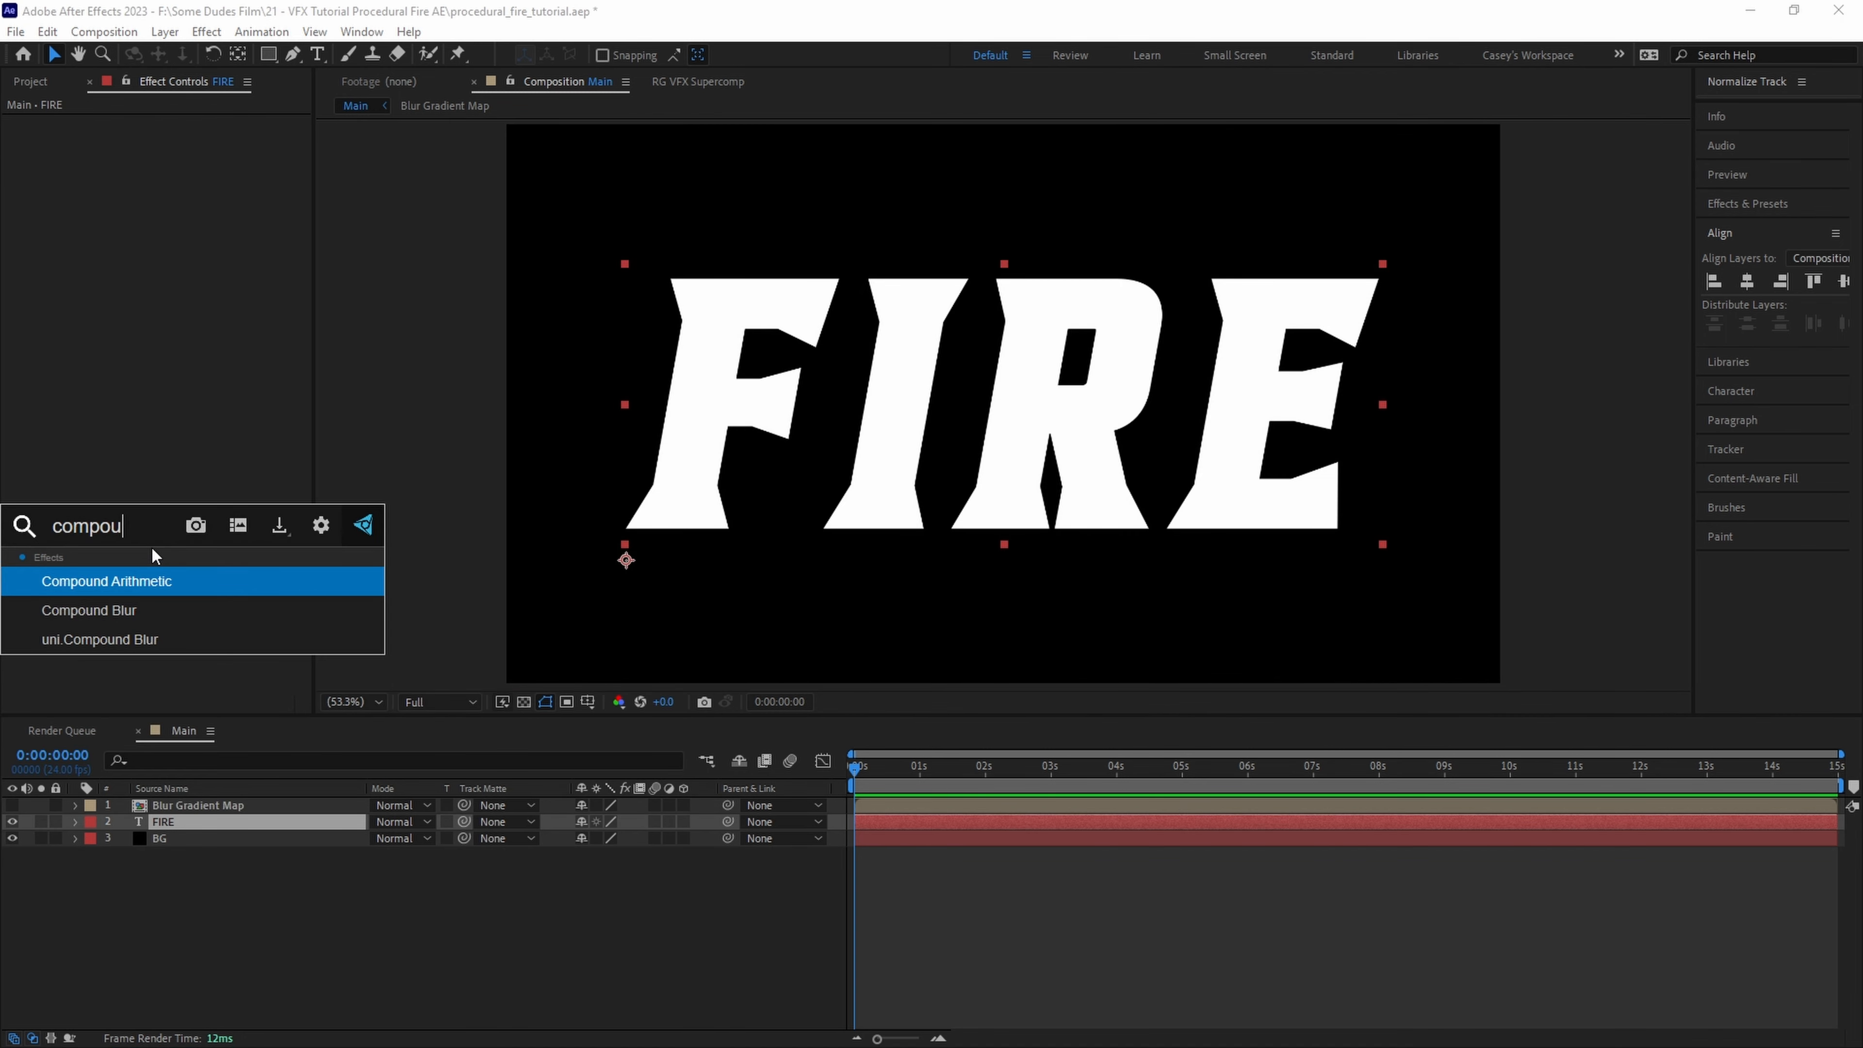
key(Return)
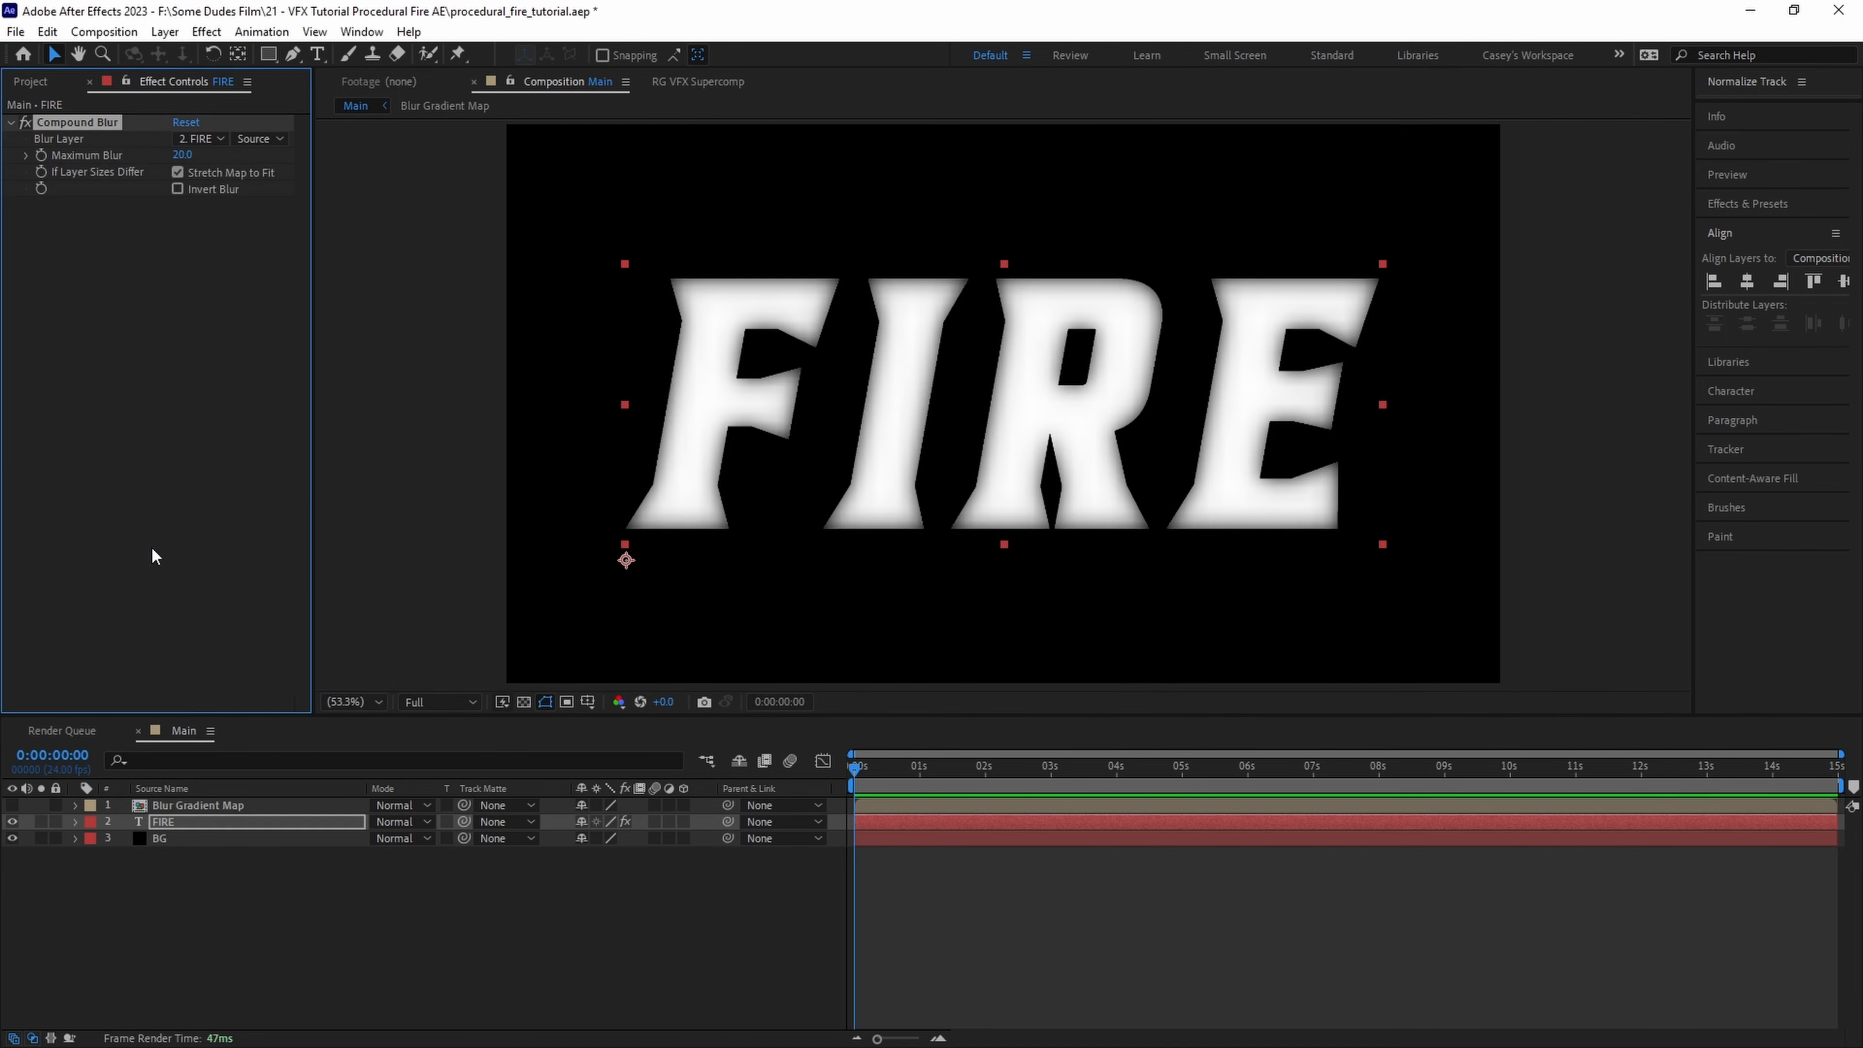
click(200, 139)
click(242, 188)
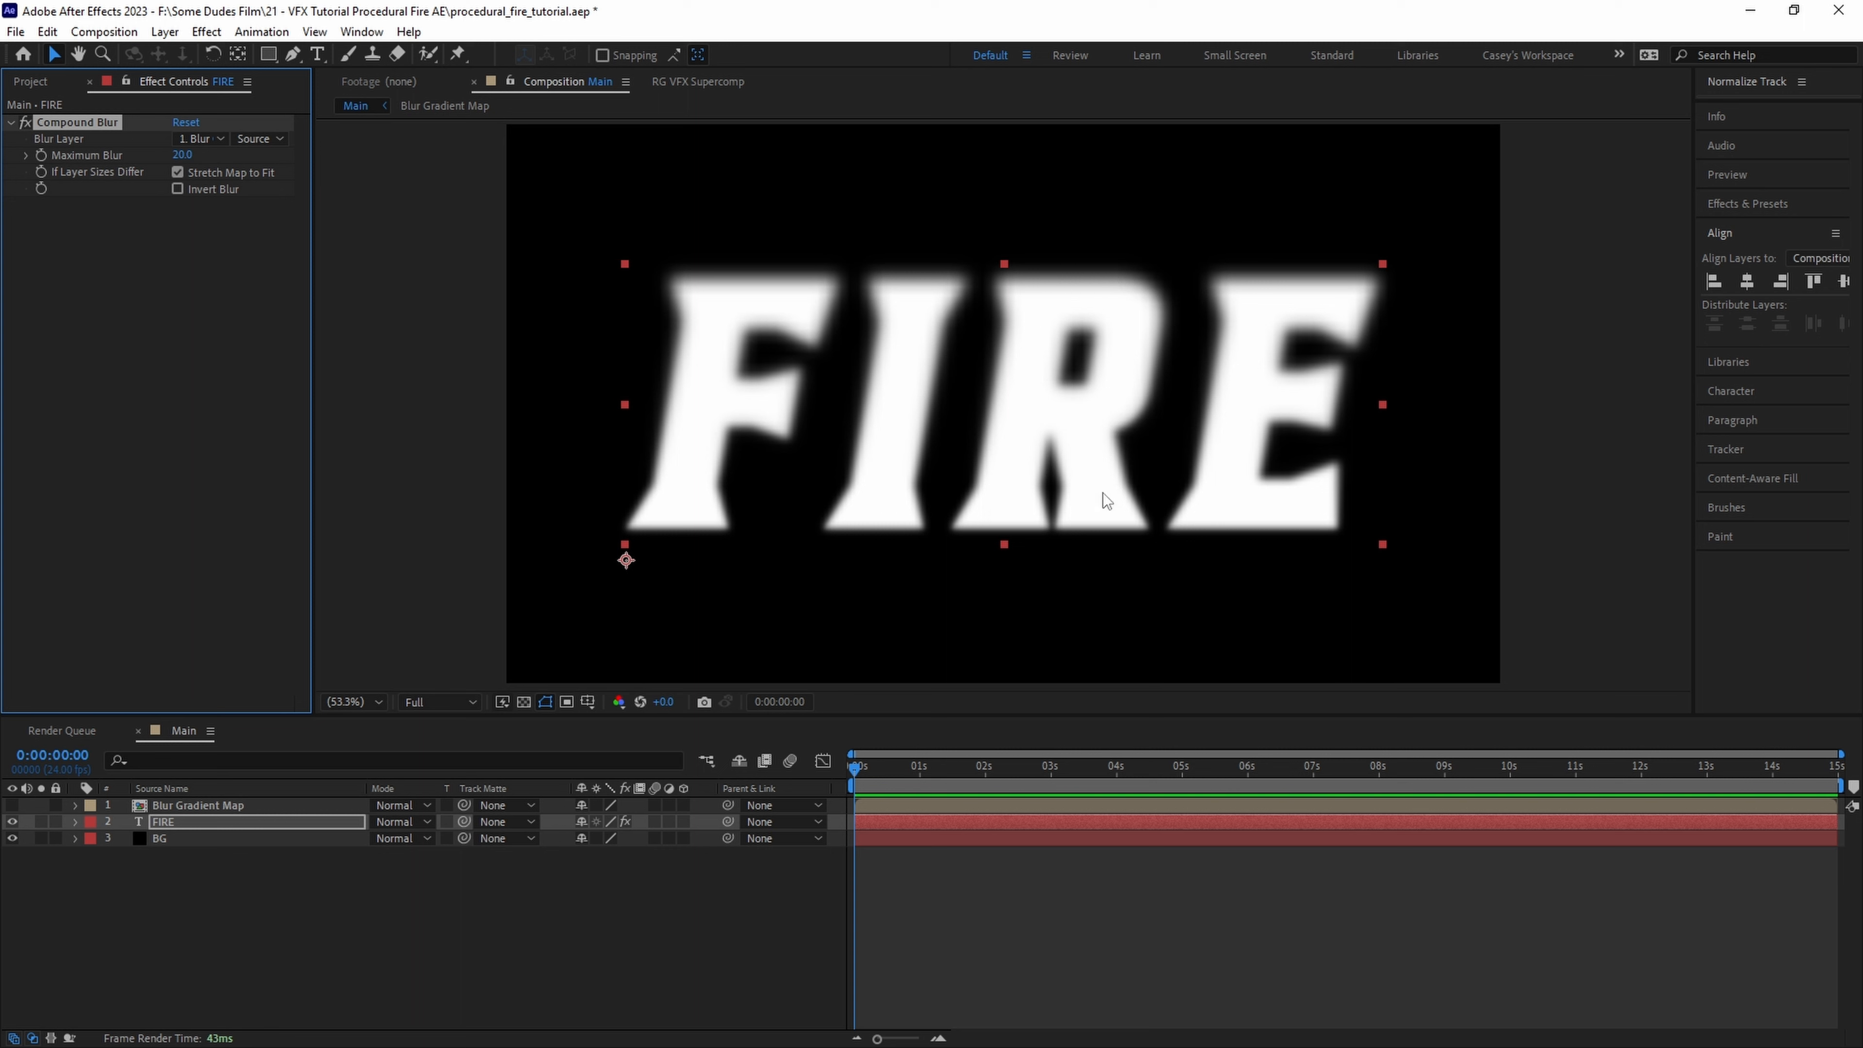
- Inside the Blur Gradient Map composition, move the ramp's end to about 960, 795 and its start to about 960, 411
double_click(144, 805)
click(142, 803)
drag(1003, 571, 1003, 537)
drag(1003, 126, 1003, 337)
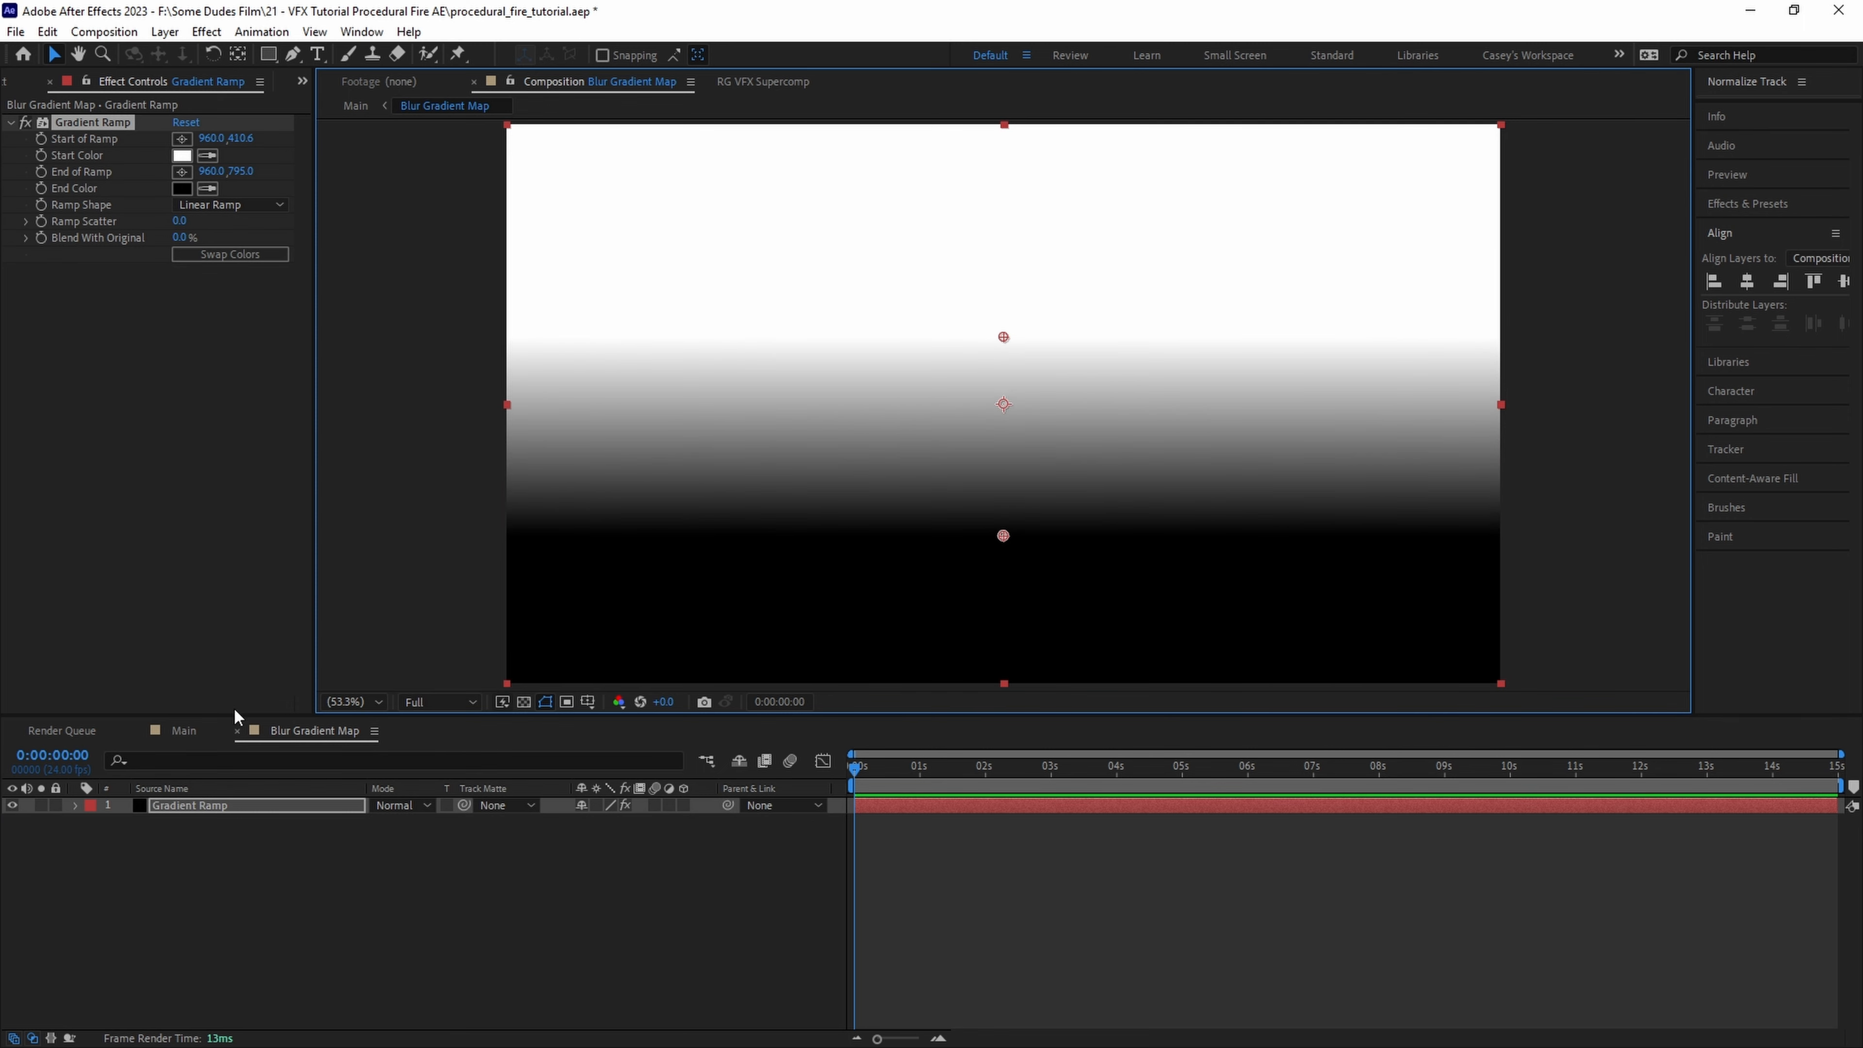
- Return to the Main composition and set the Compound Blur's Maximum Blur to 10
click(192, 732)
click(181, 155)
text(10)
key(Return)
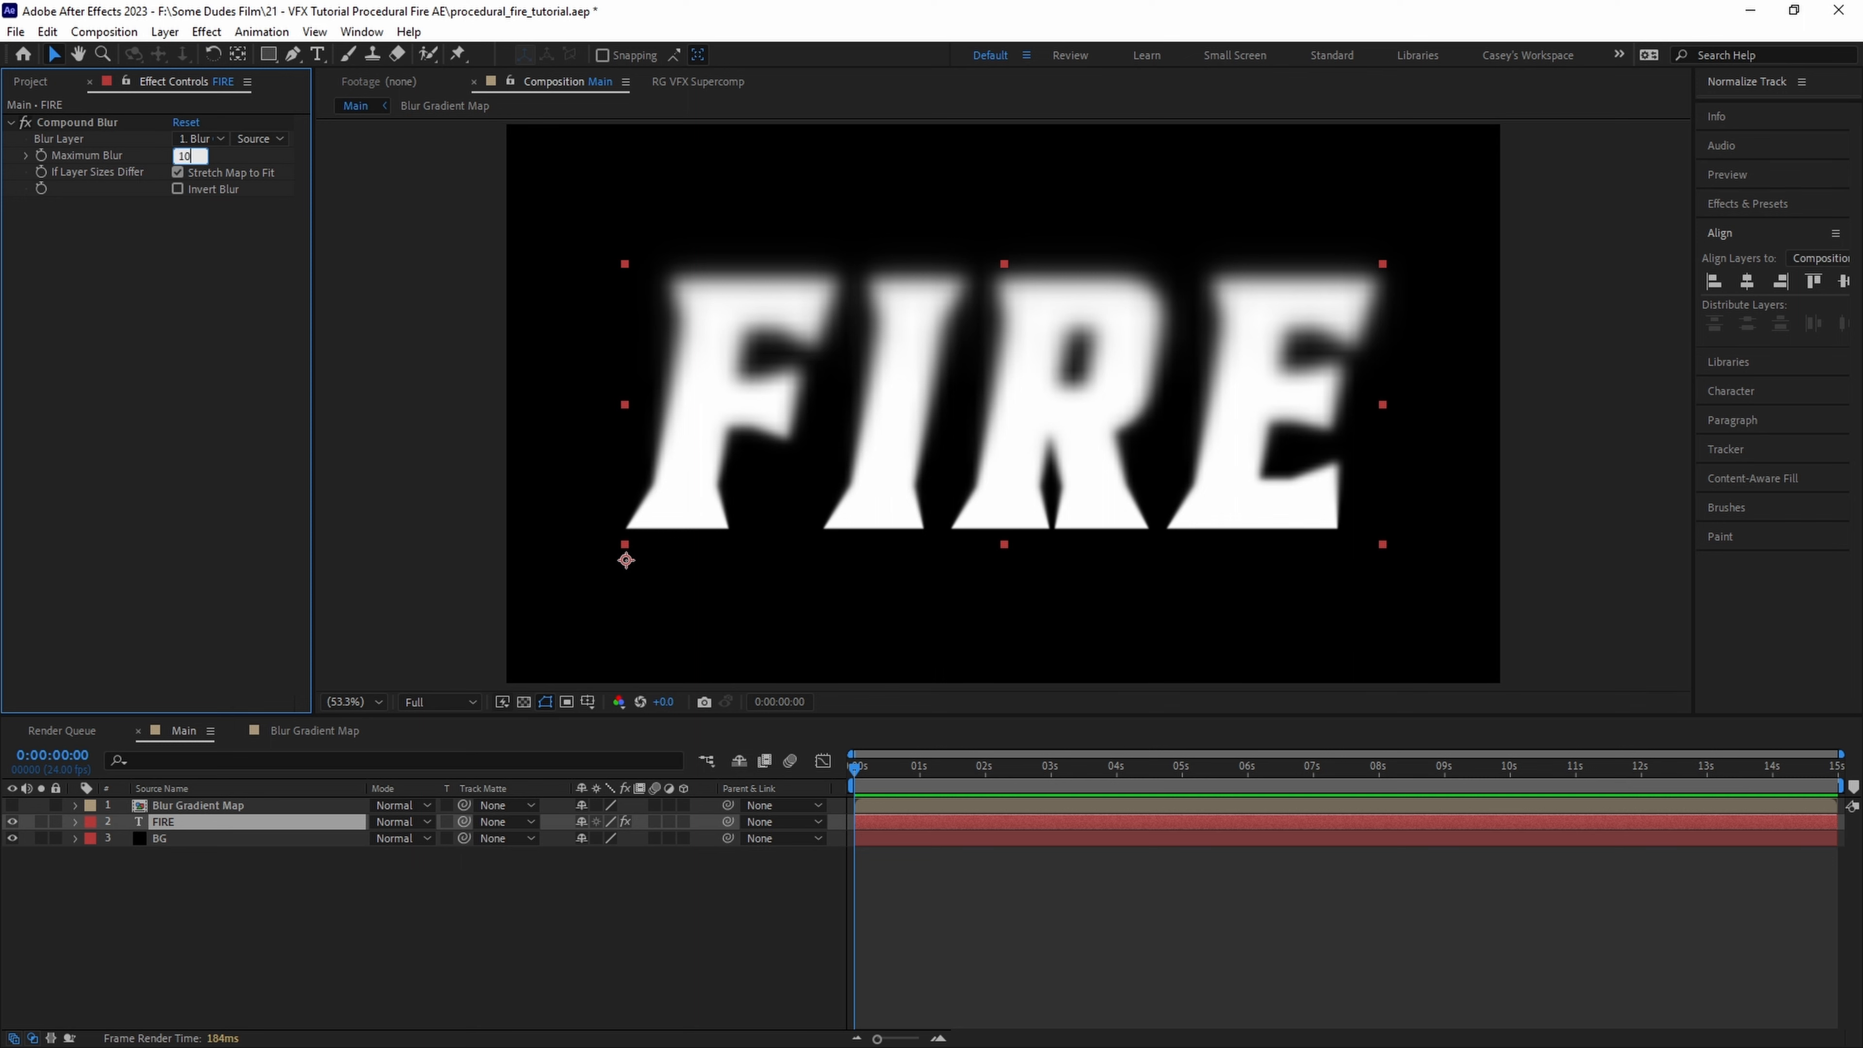
- Set the Compound Blur's Effect Opacity to 80% and compare the text with the effect off and on
click(71, 123)
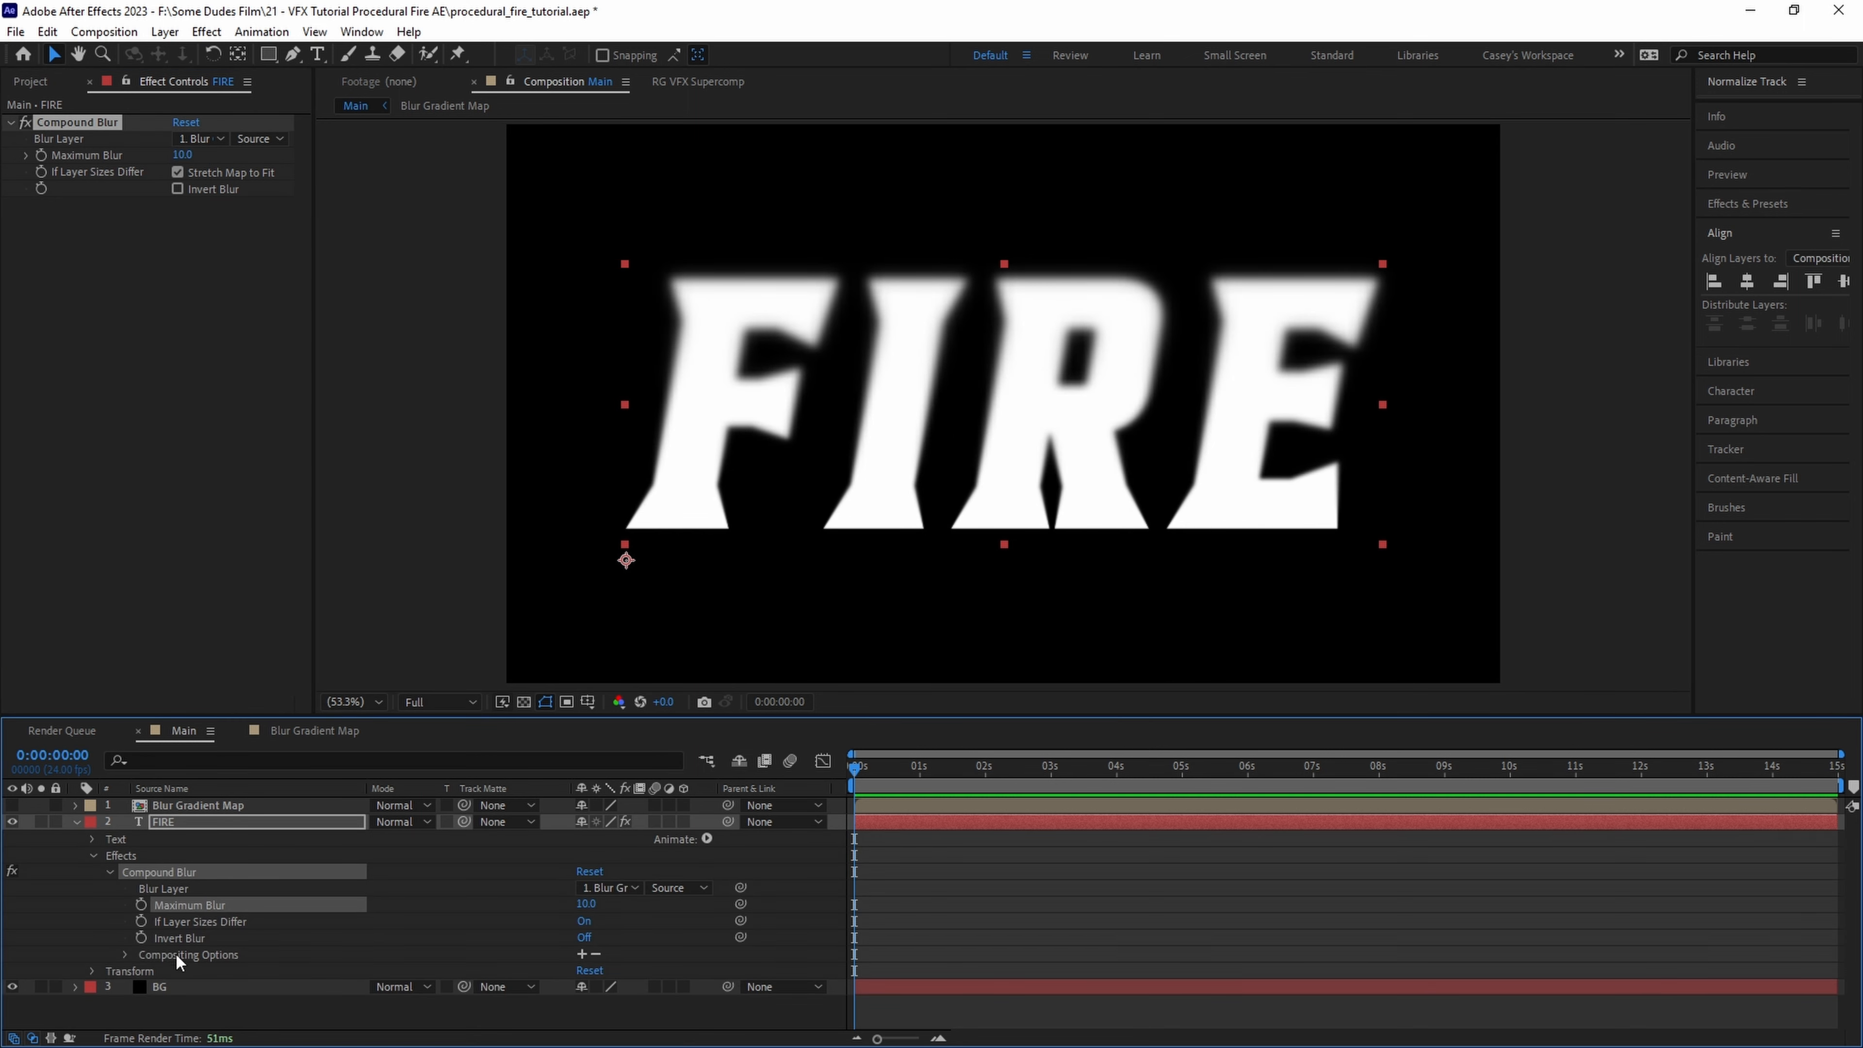
click(125, 955)
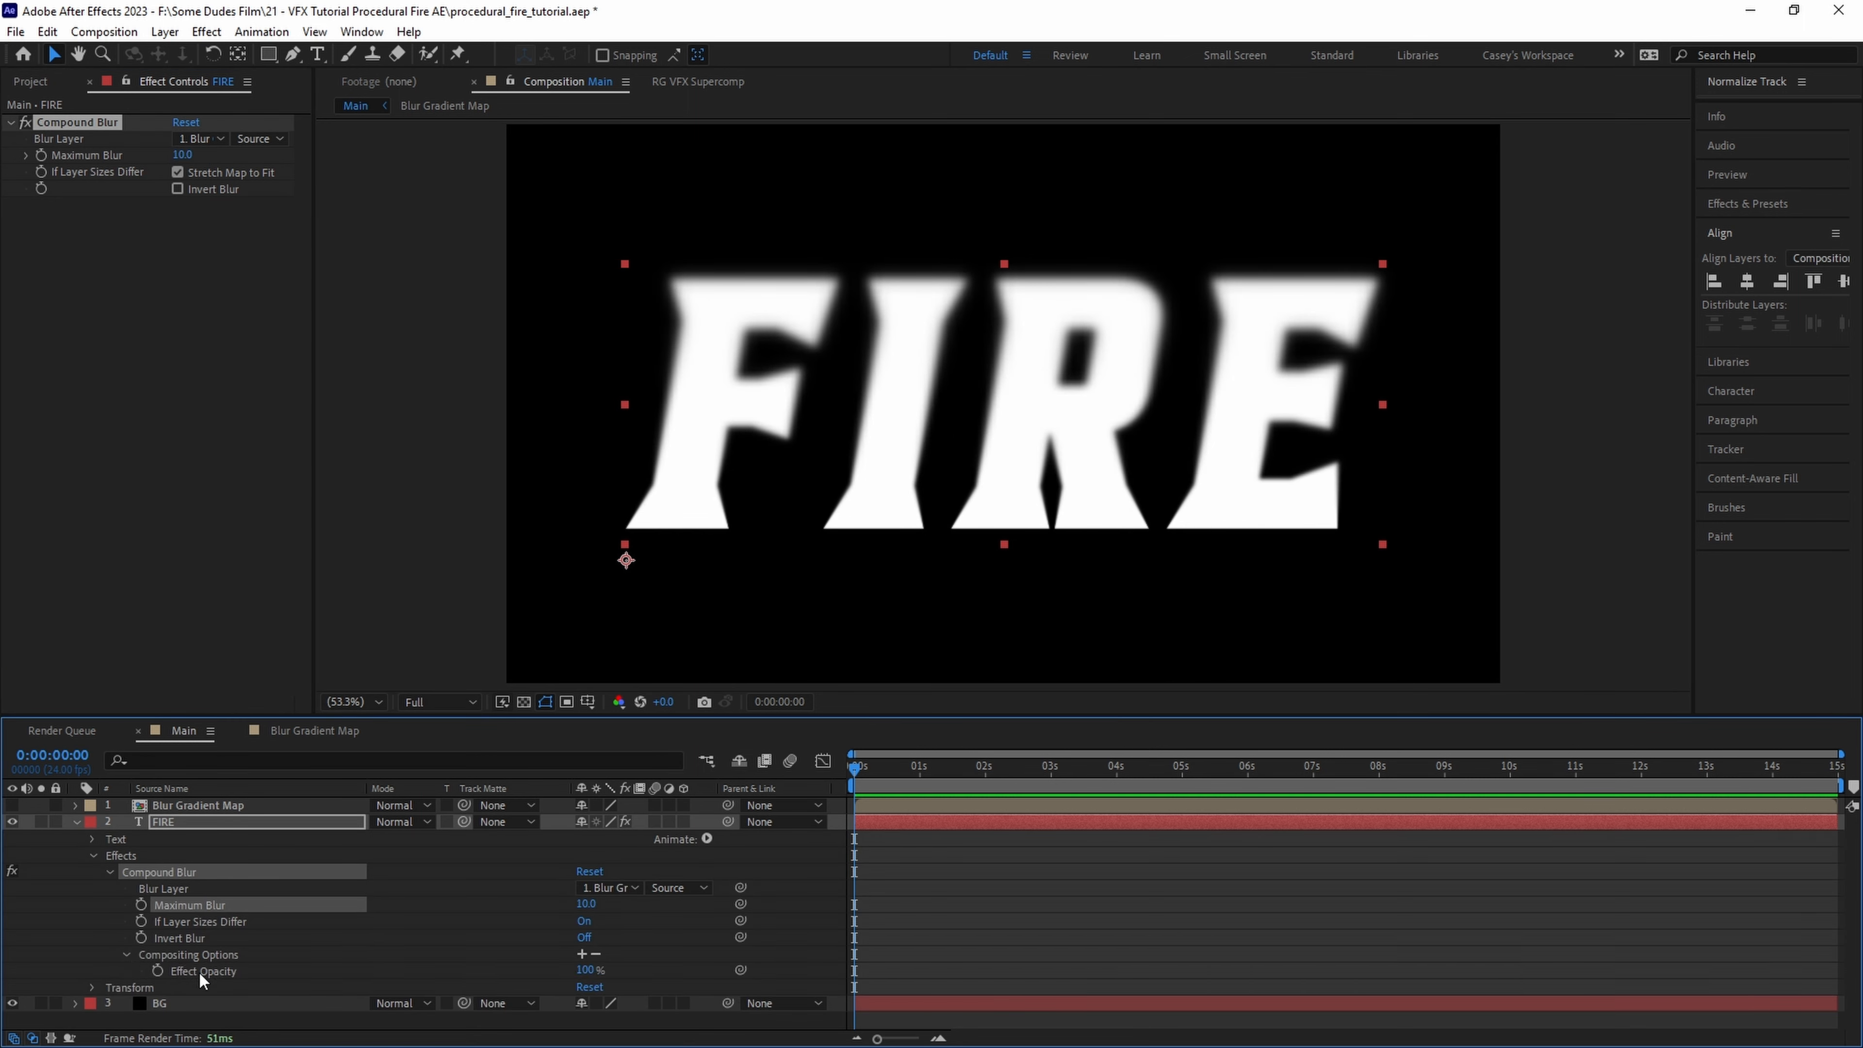
click(584, 970)
text(80)
key(Return)
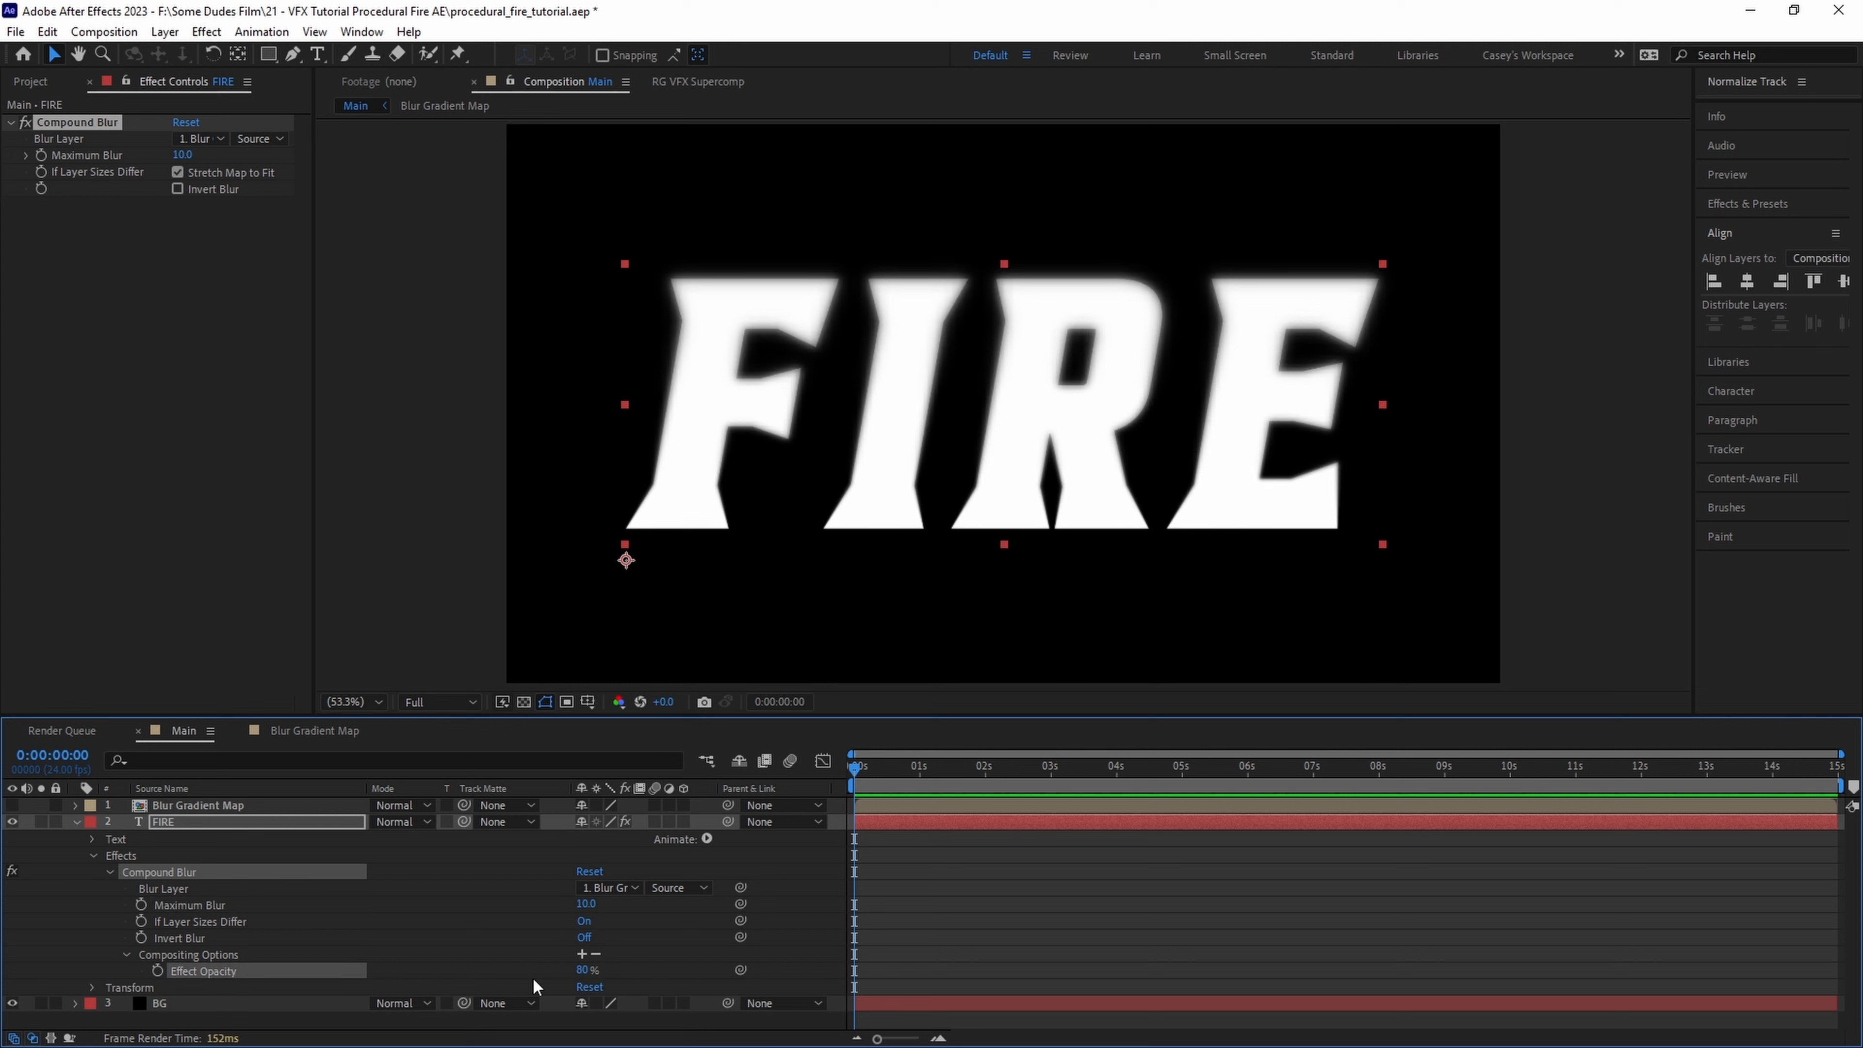
click(25, 125)
click(26, 125)
click(25, 125)
click(26, 124)
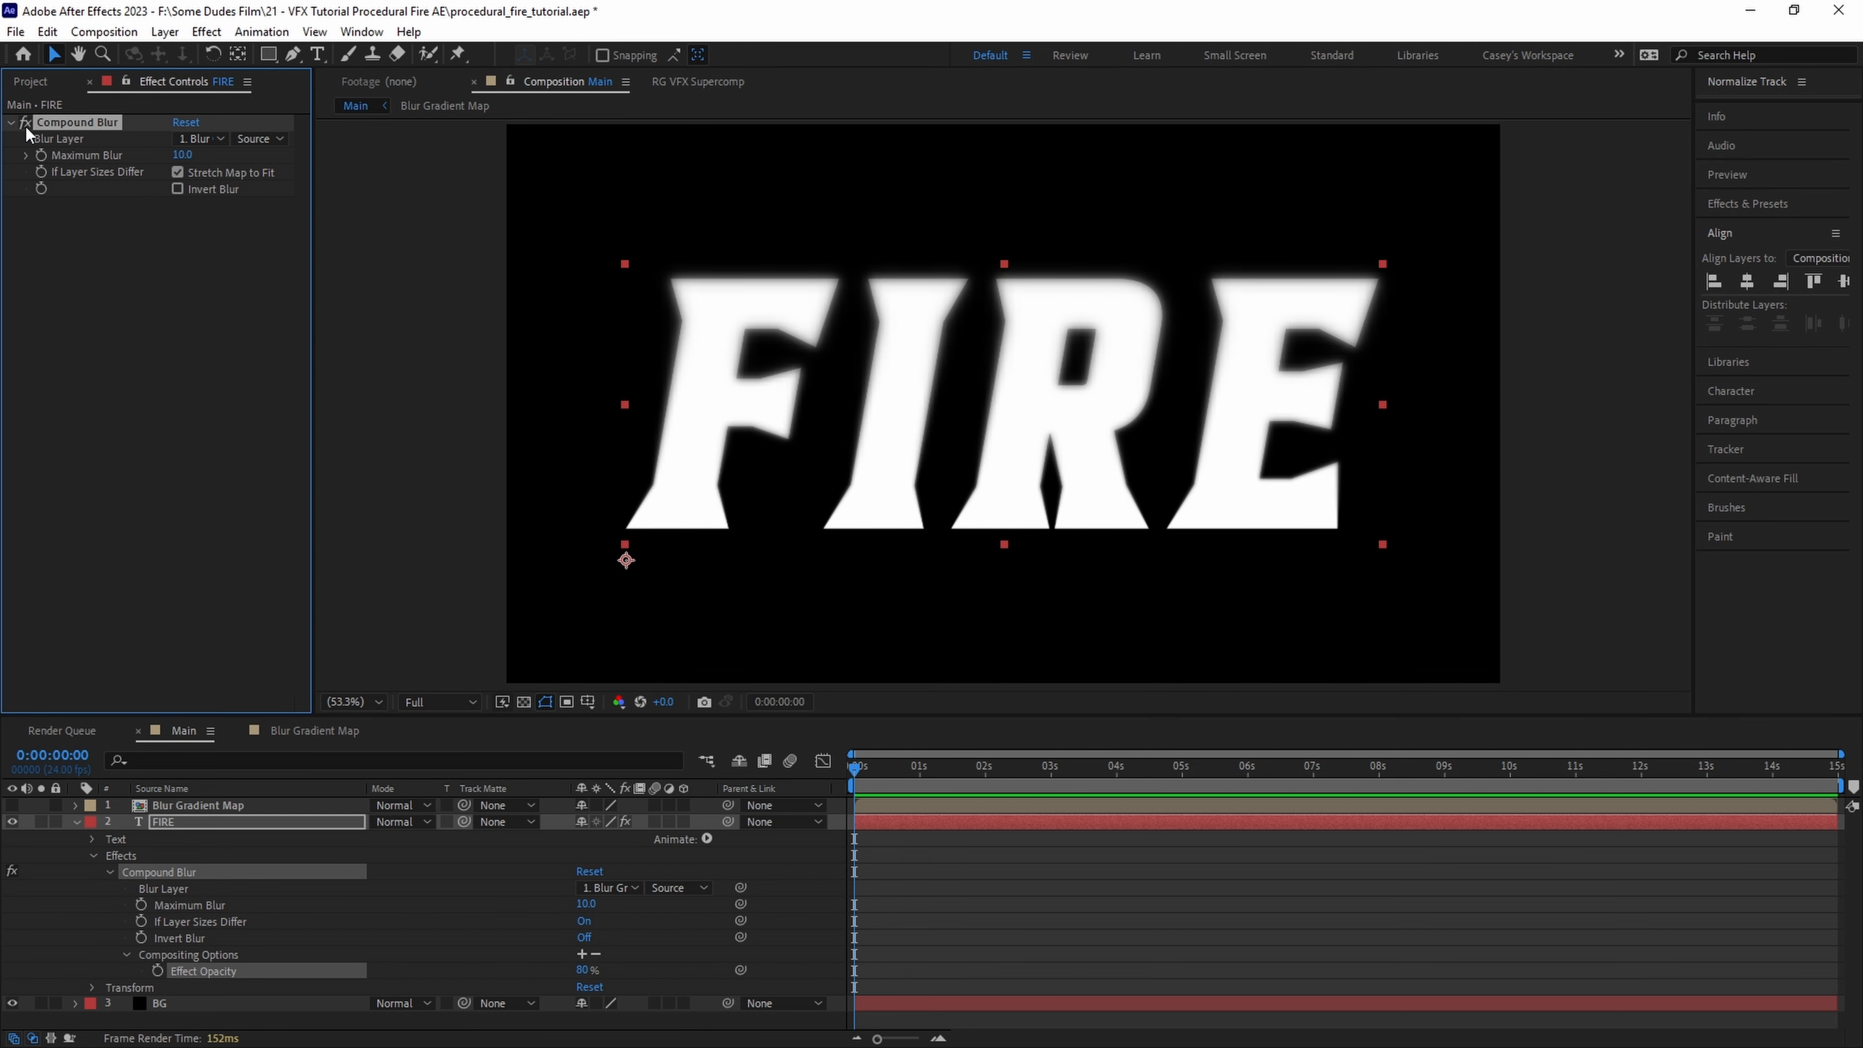
- Create a new composition-sized black solid named Fractal Displacement Map
key(ctrl+grave)
click(311, 922)
key(ctrl+y)
text(Fi)
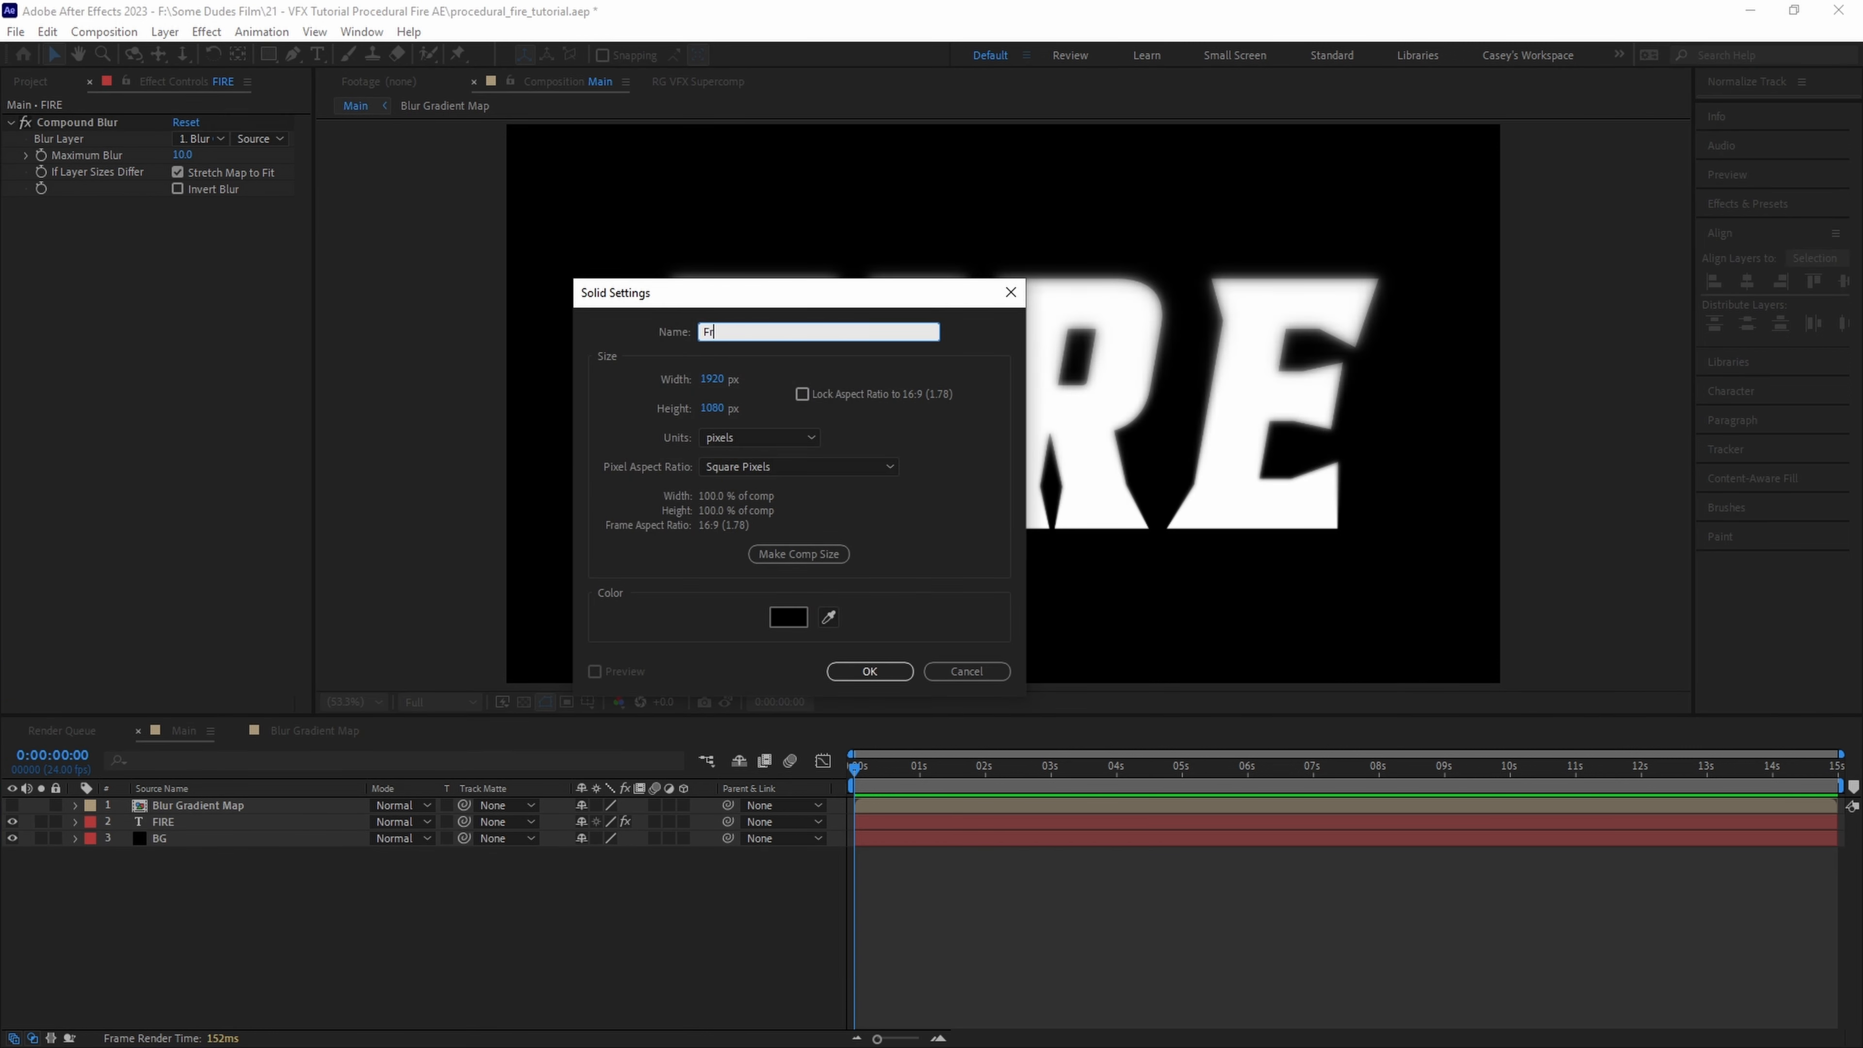
text(actal Displacement)
key(Return)
- Apply Fractal Noise to the Fractal Displacement Map solid with the Dynamic fractal type and Invert enabled
key(ctrl+space)
text(fractal)
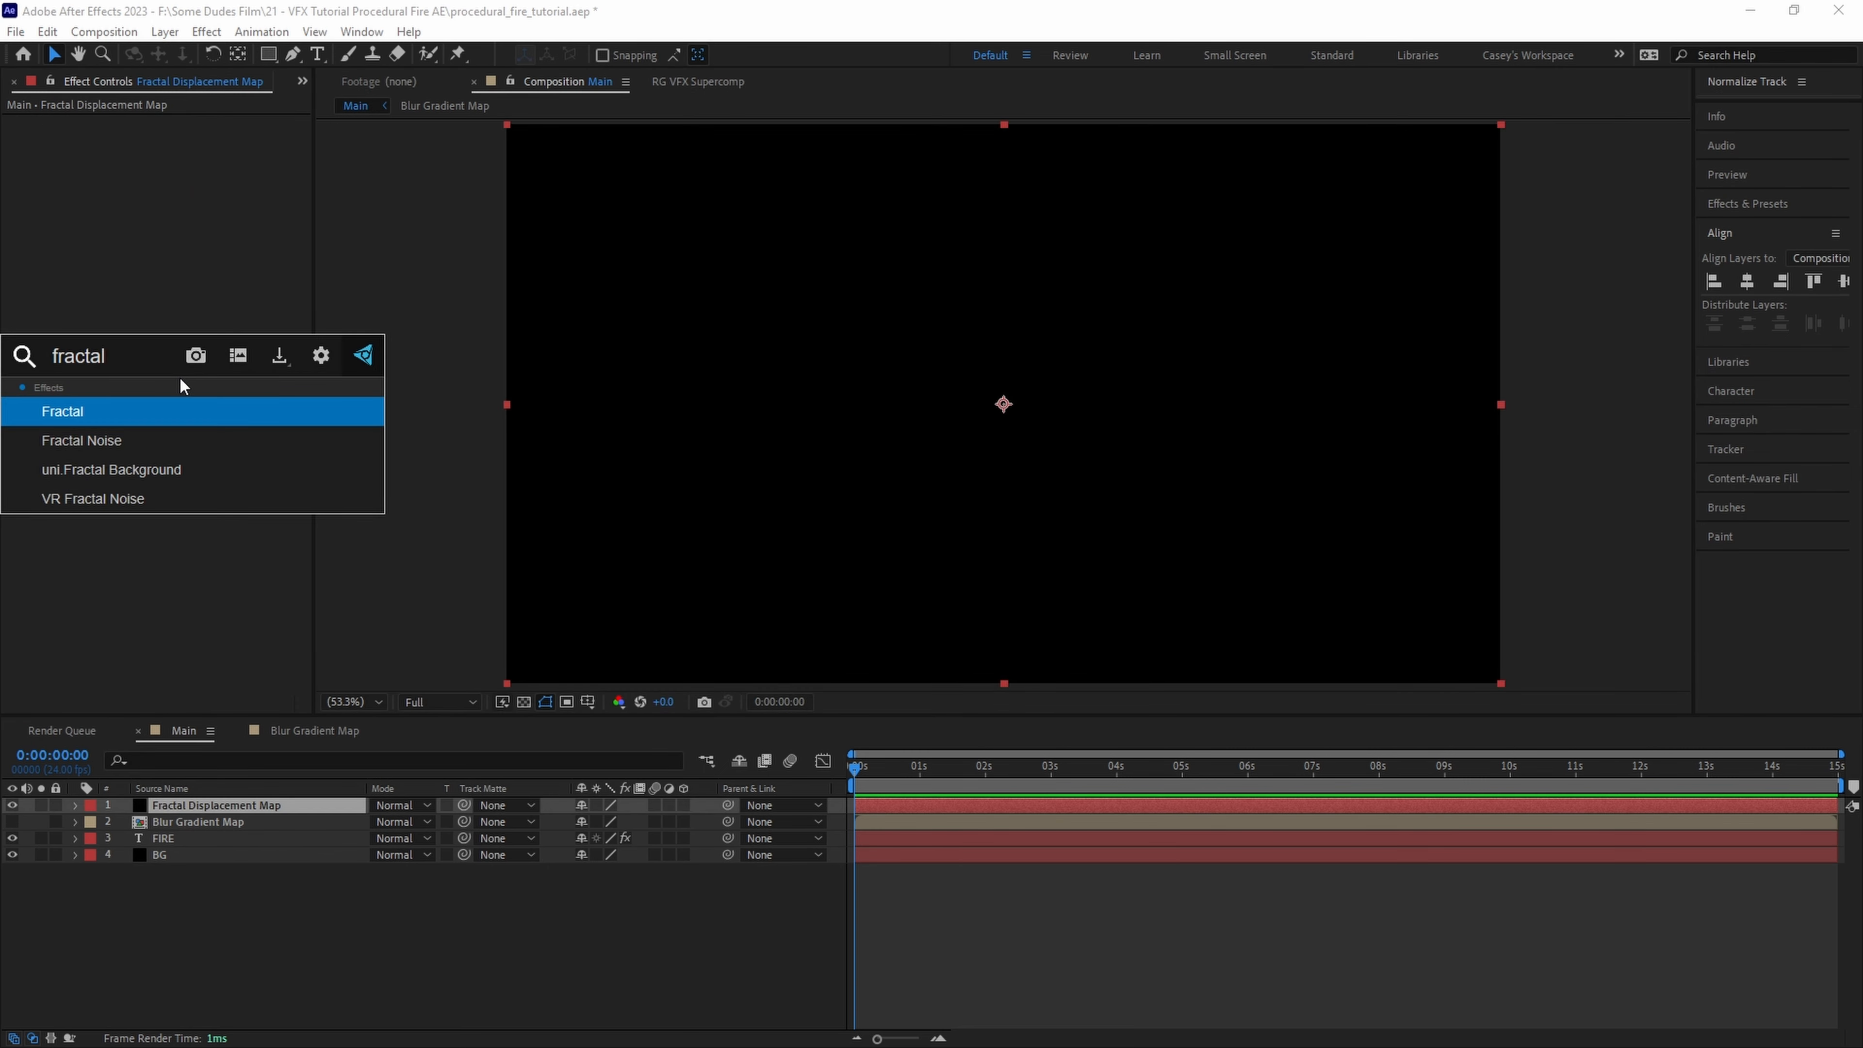
key(Down)
key(Return)
click(220, 139)
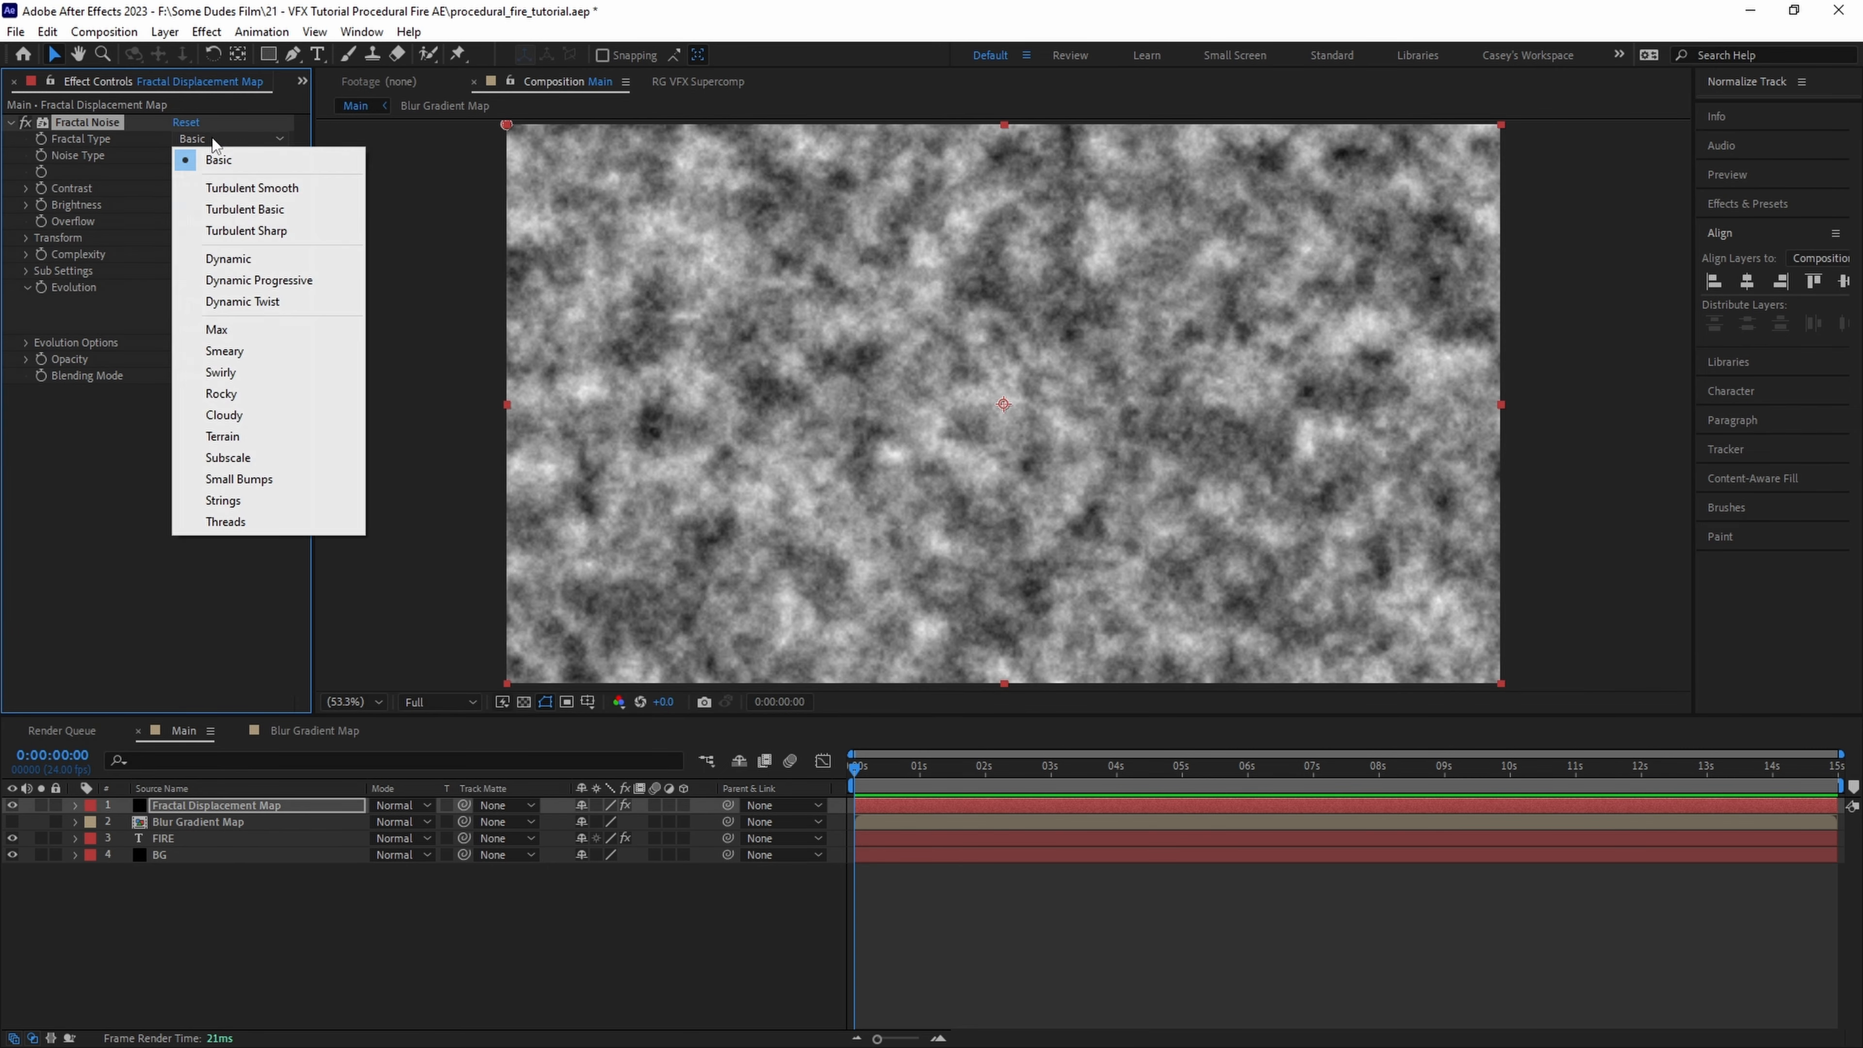
click(228, 257)
click(177, 172)
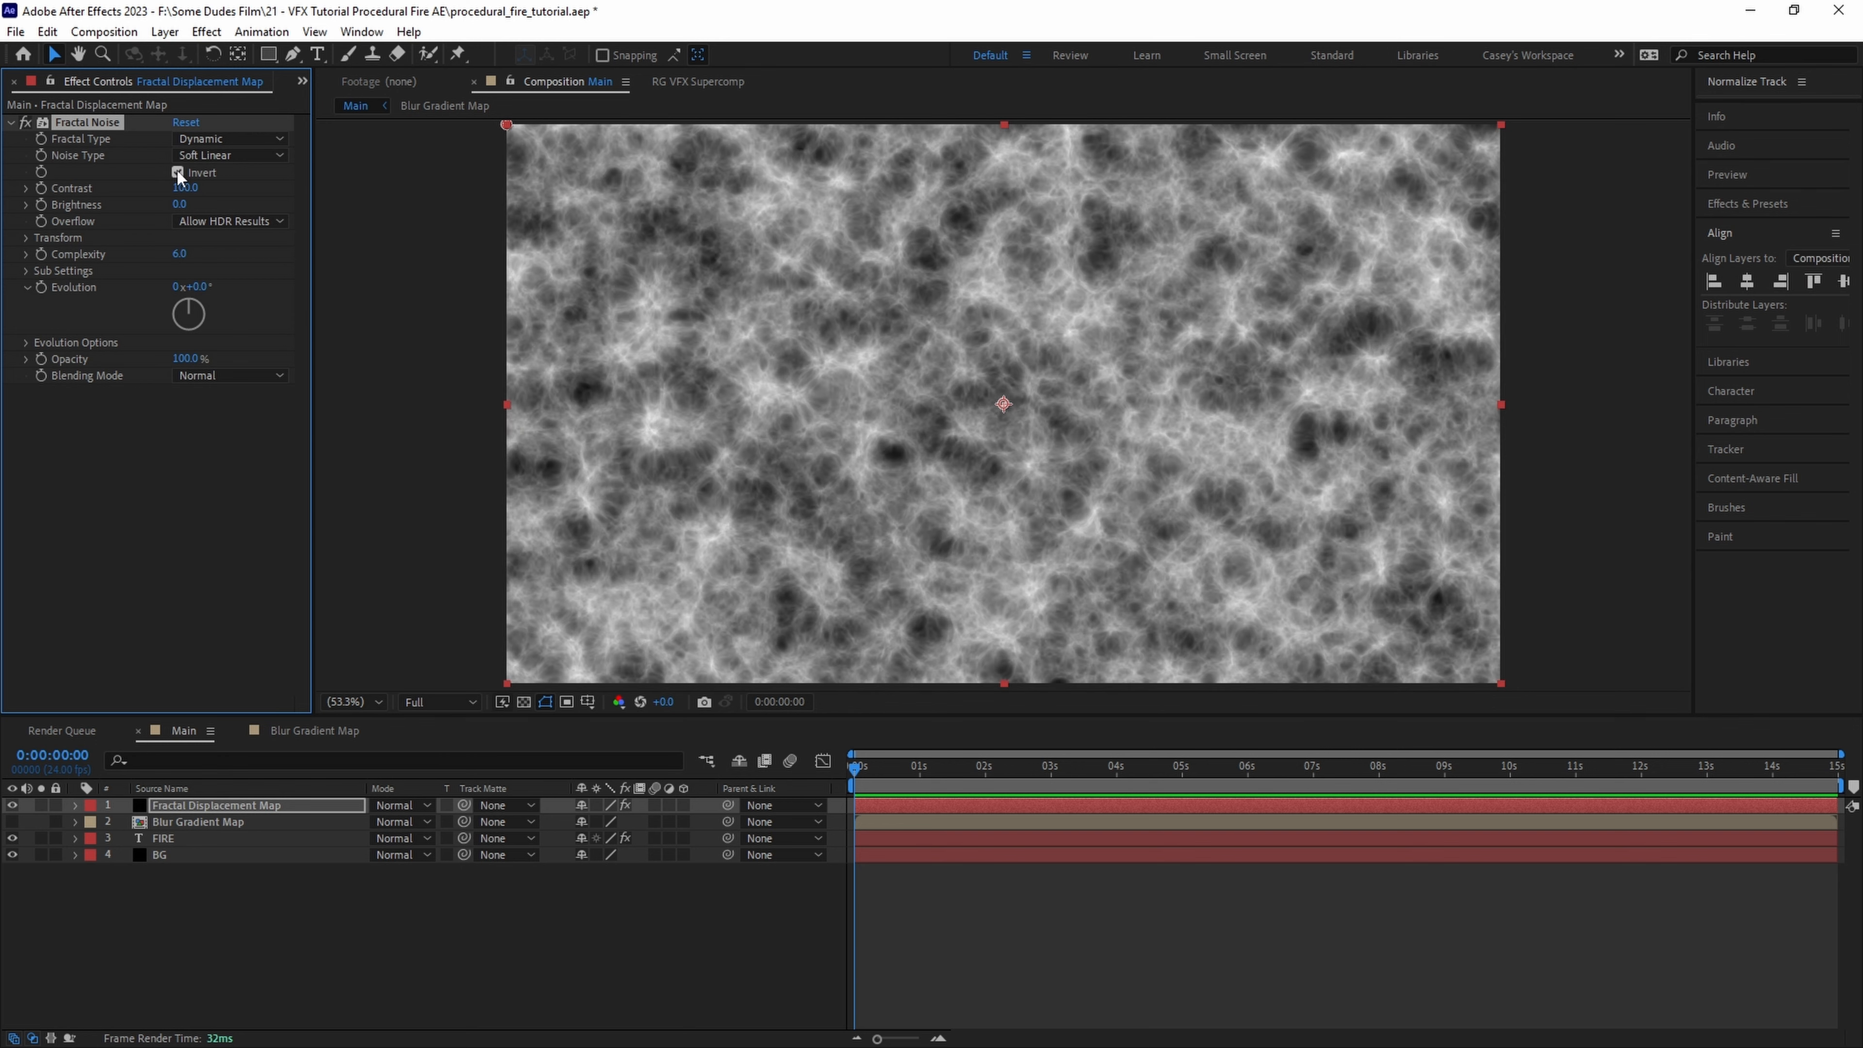
- Animate the Fractal Noise Evolution with the expression time*80 and scrub through the timeline to check the motion
alt+click(38, 288)
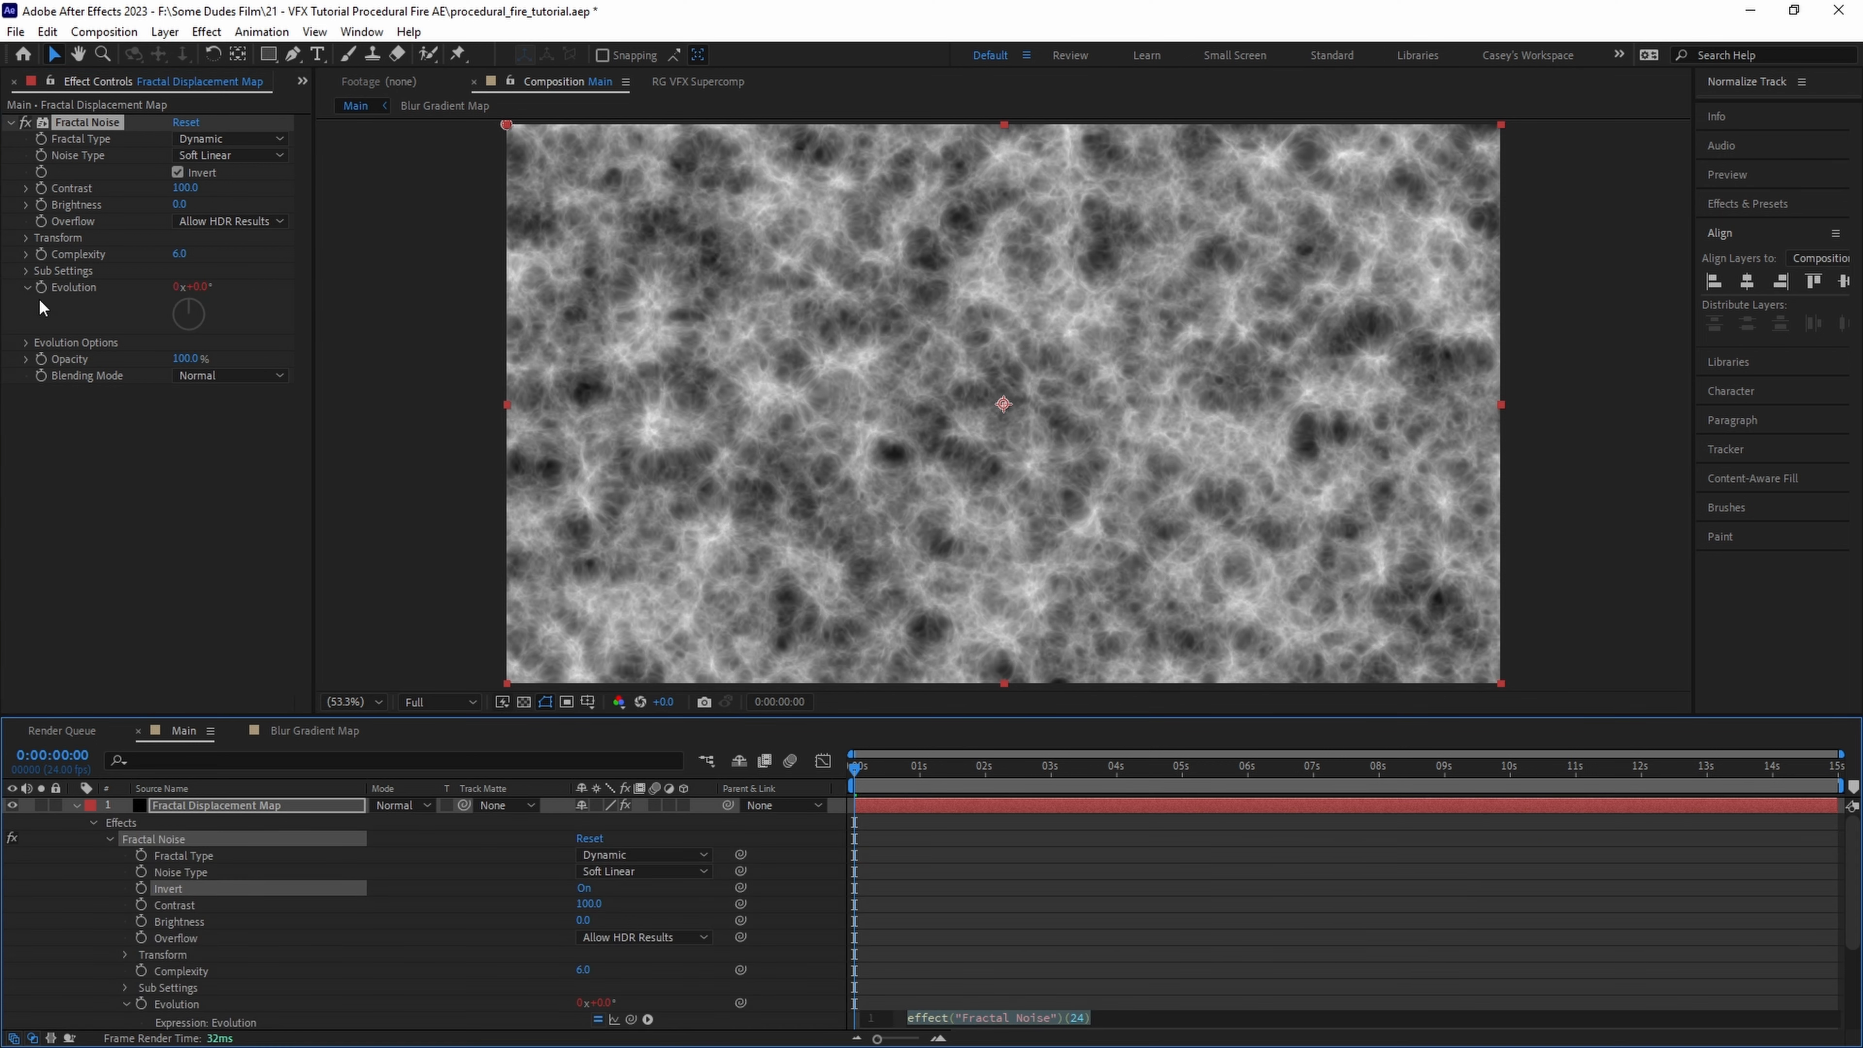
text(time*80)
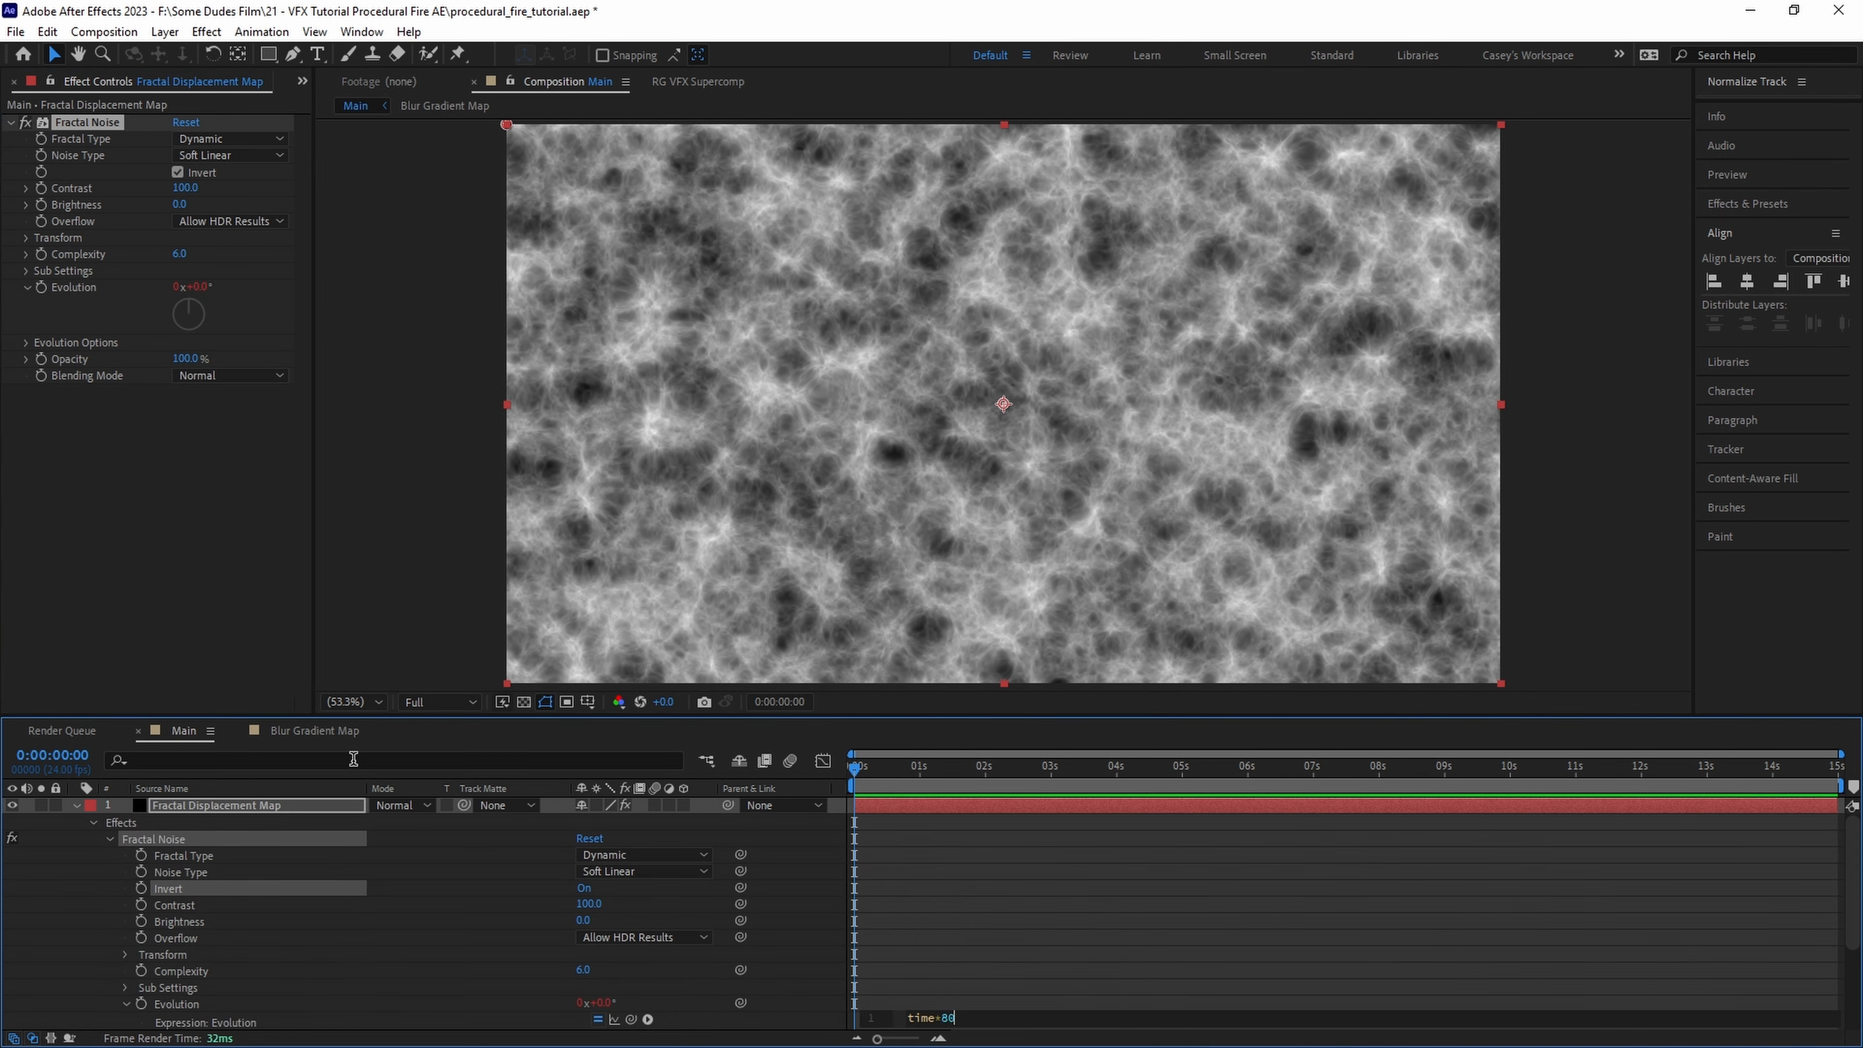
click(880, 767)
drag(884, 767, 1073, 767)
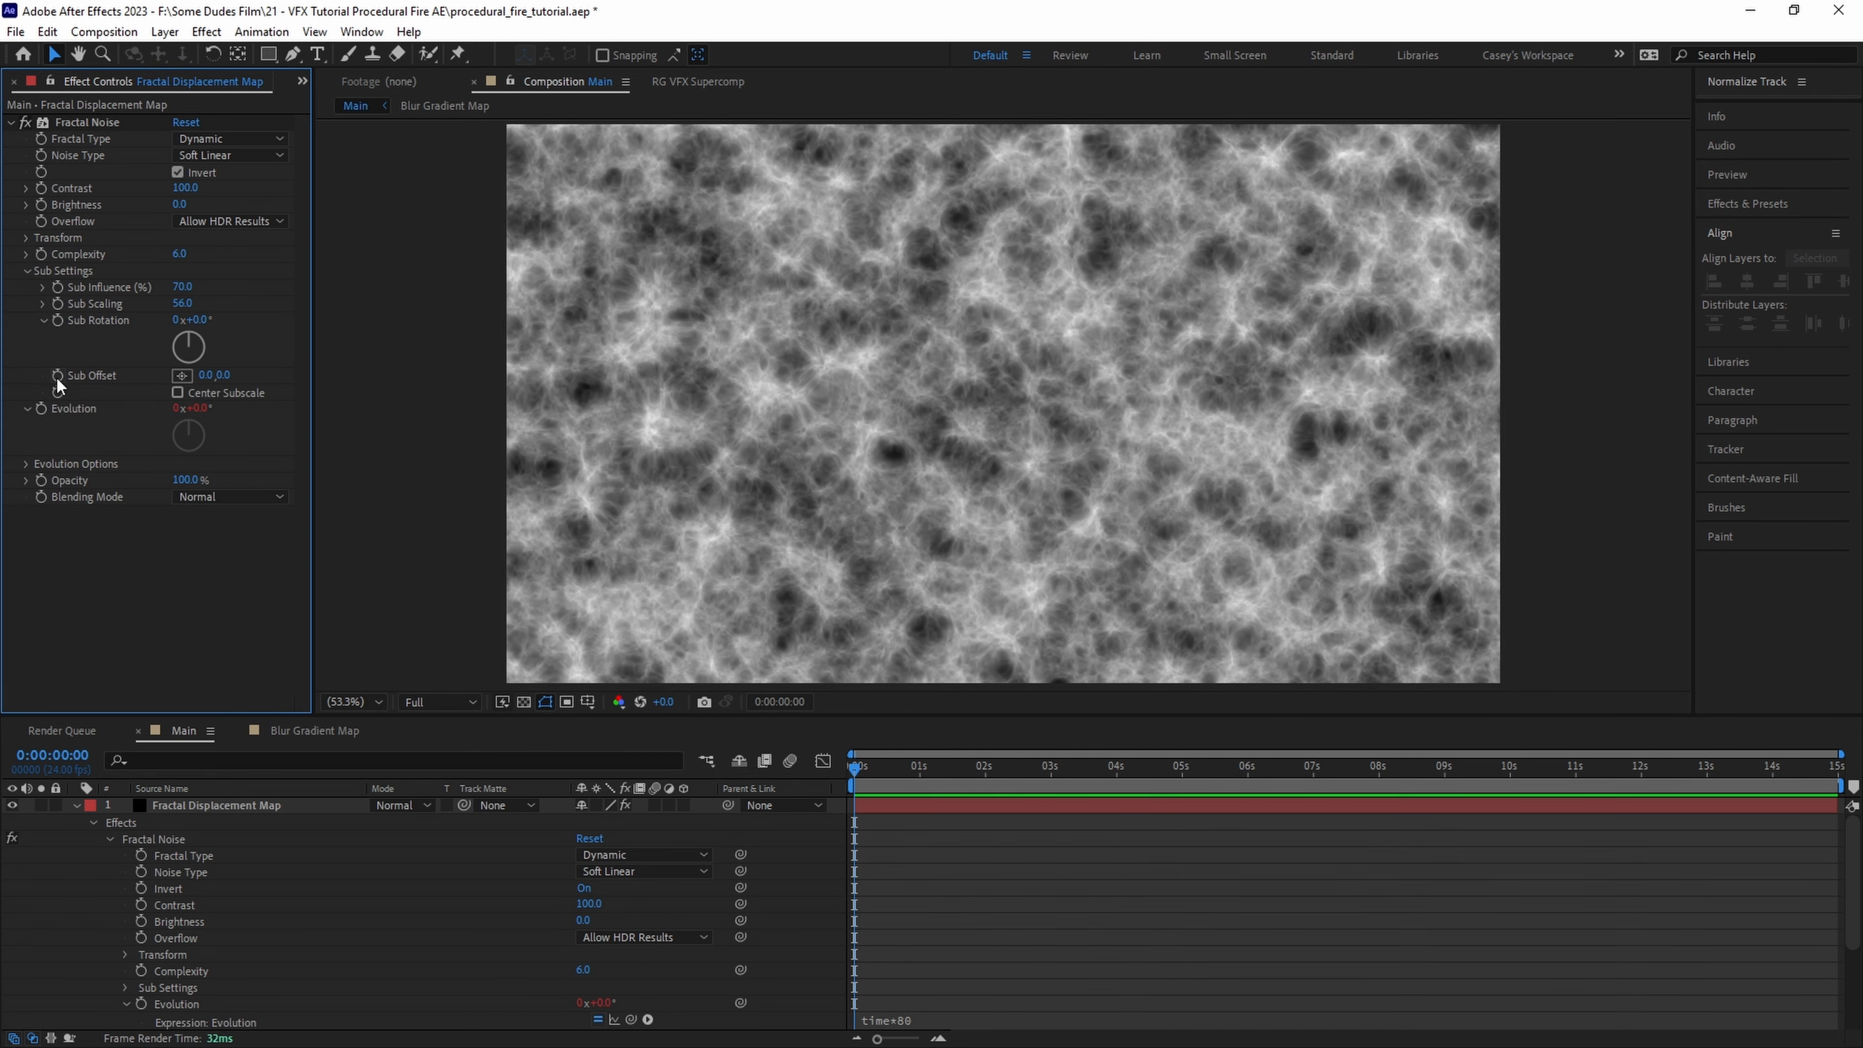
- Drive the Fractal Noise Sub Offset with the expression [0,time*-100] and play back the rising noise
alt+click(57, 375)
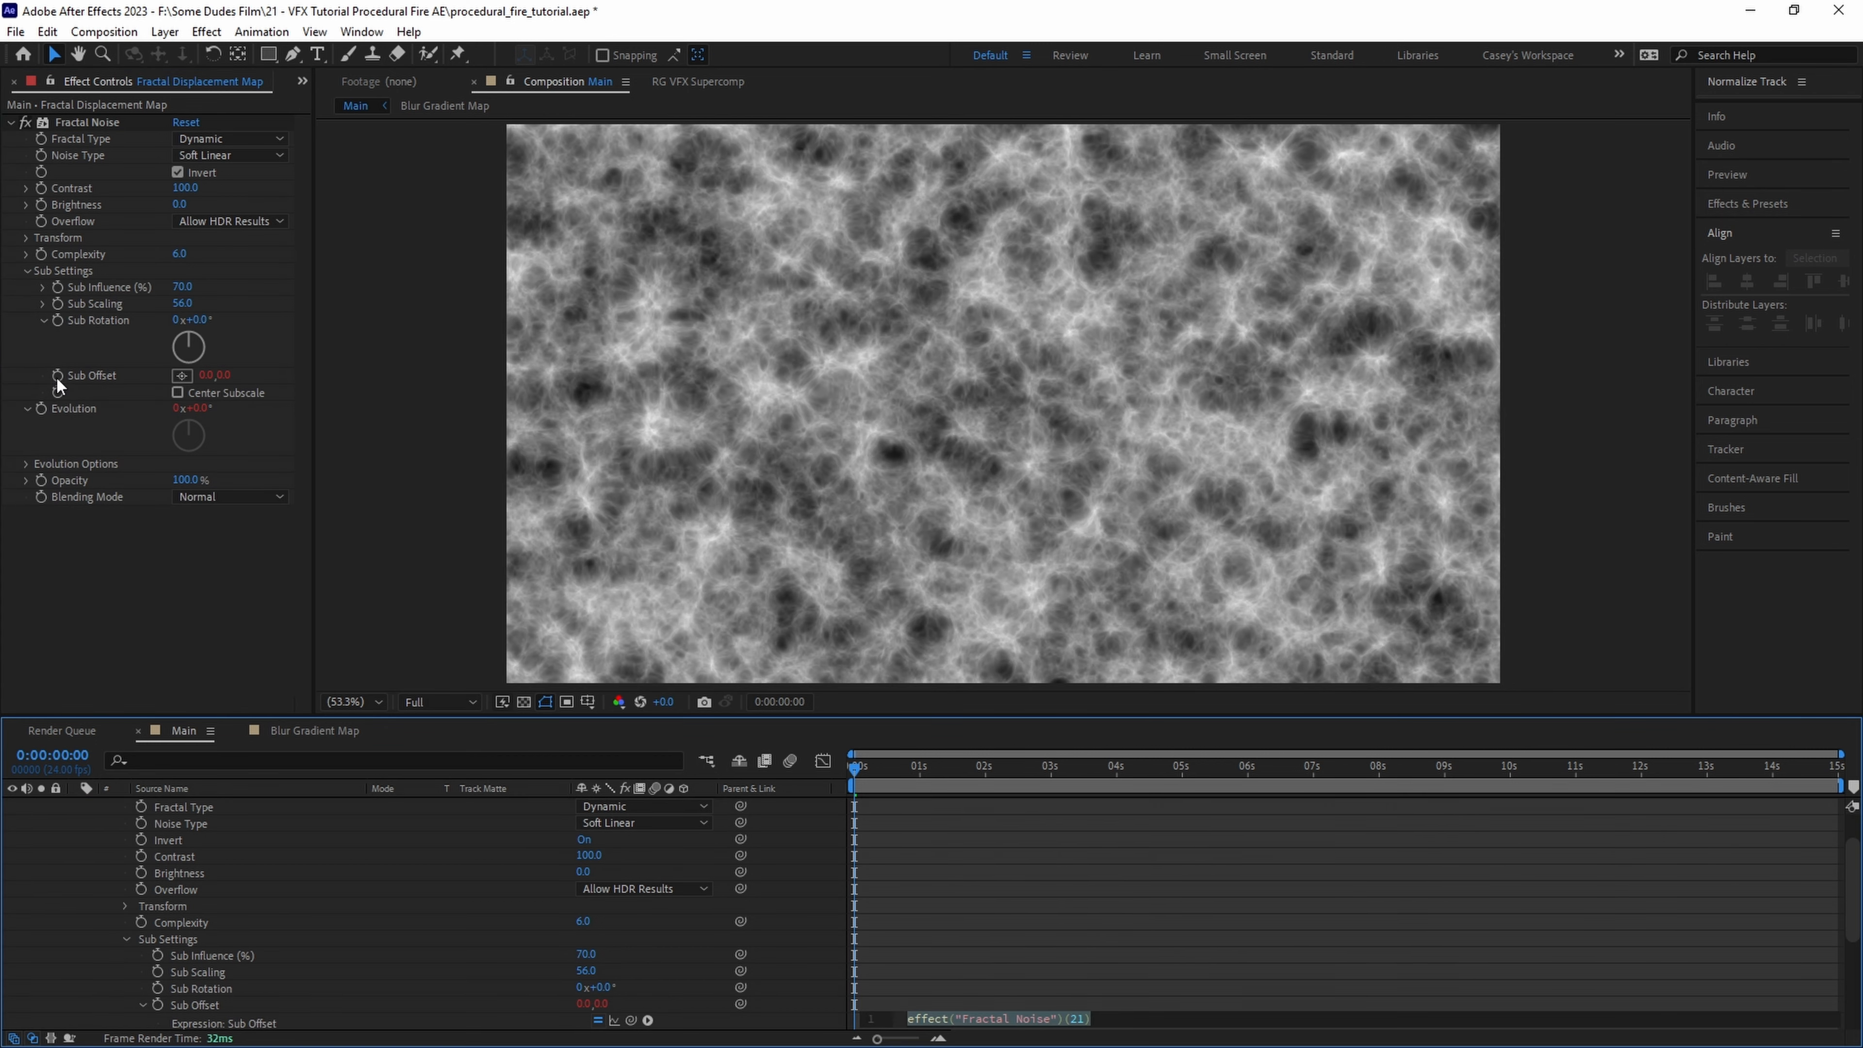
key(BackSpace)
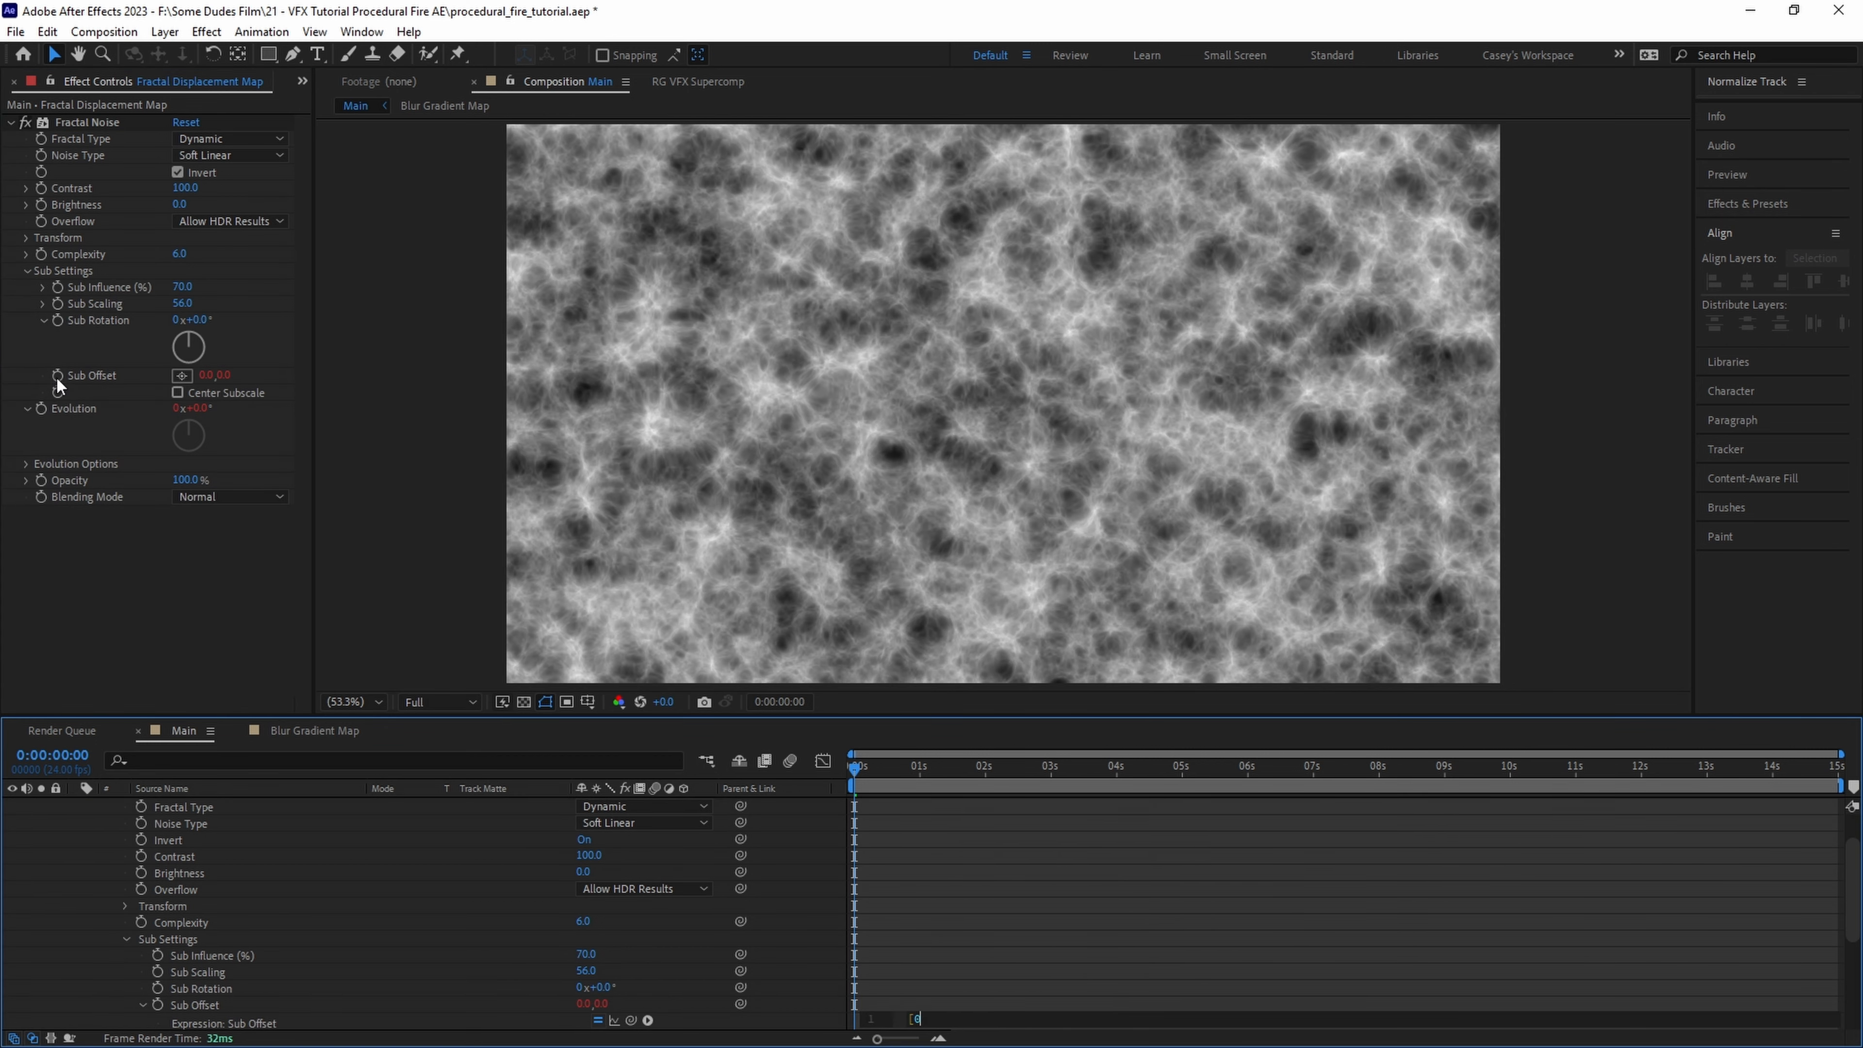
text([0,time)
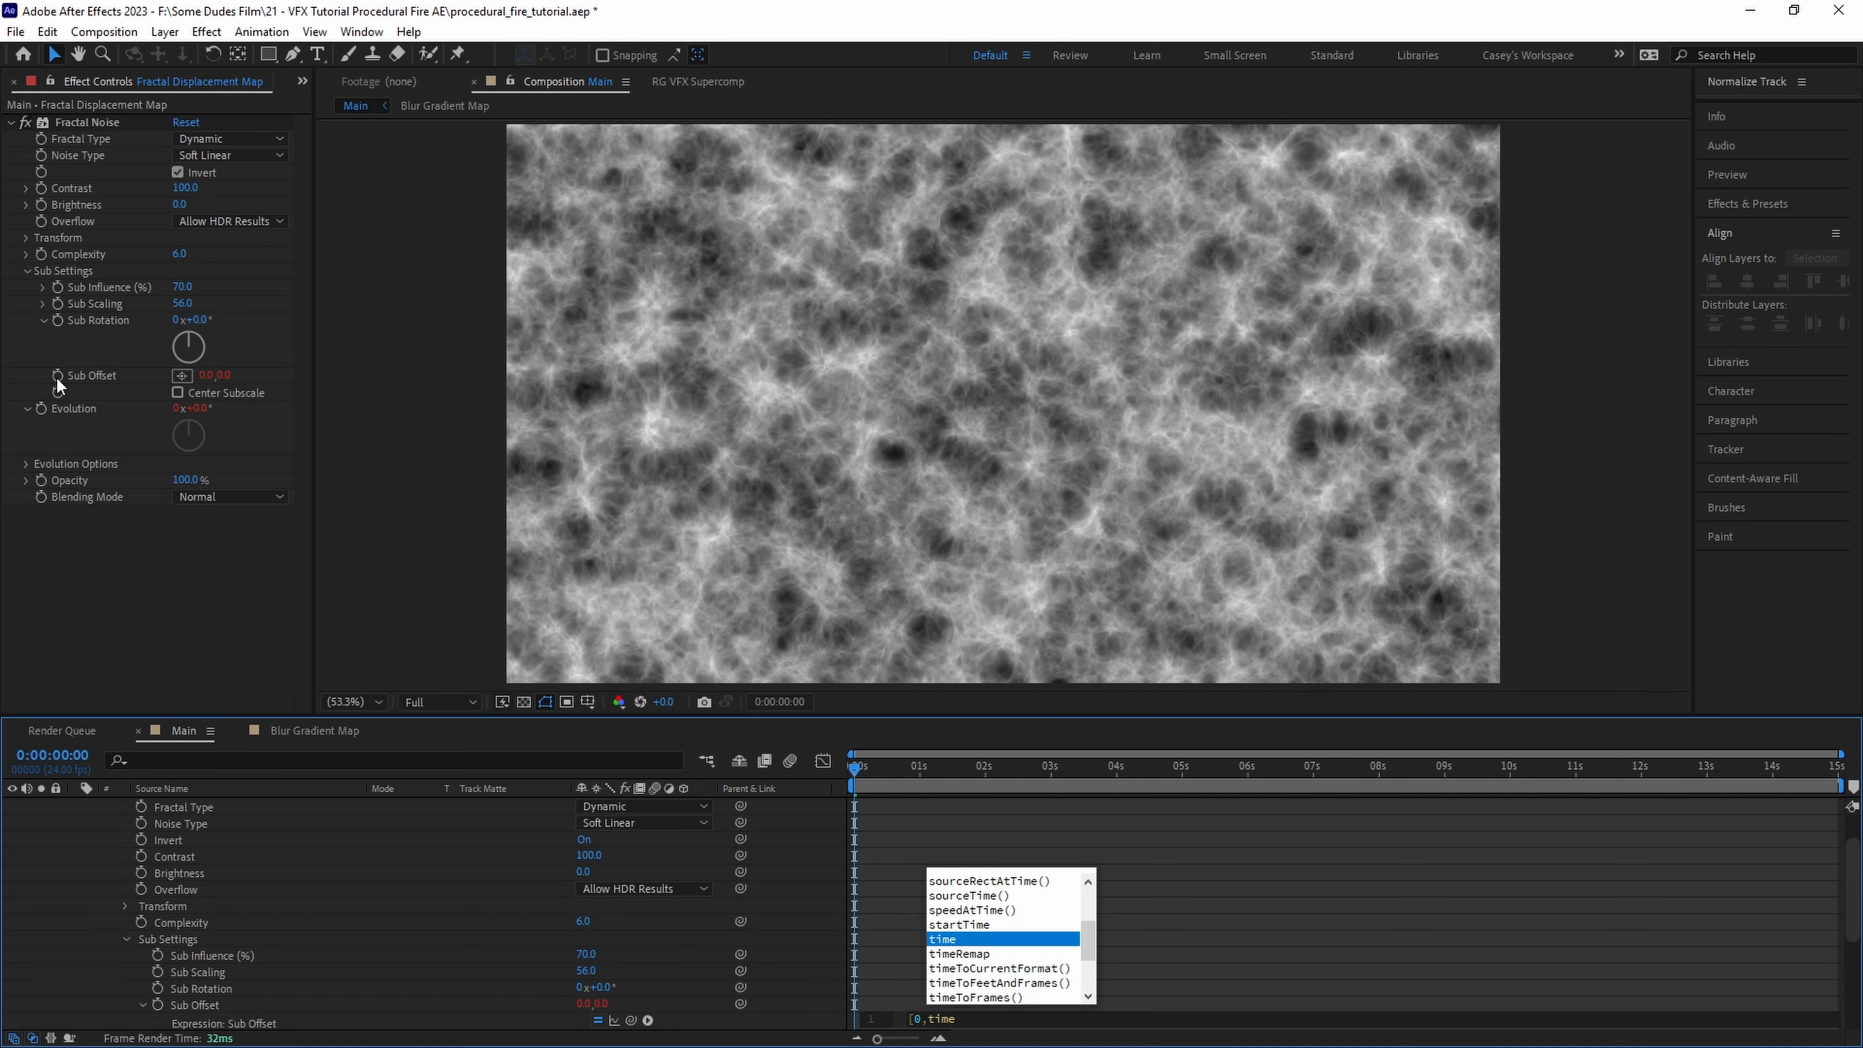
text(*-100])
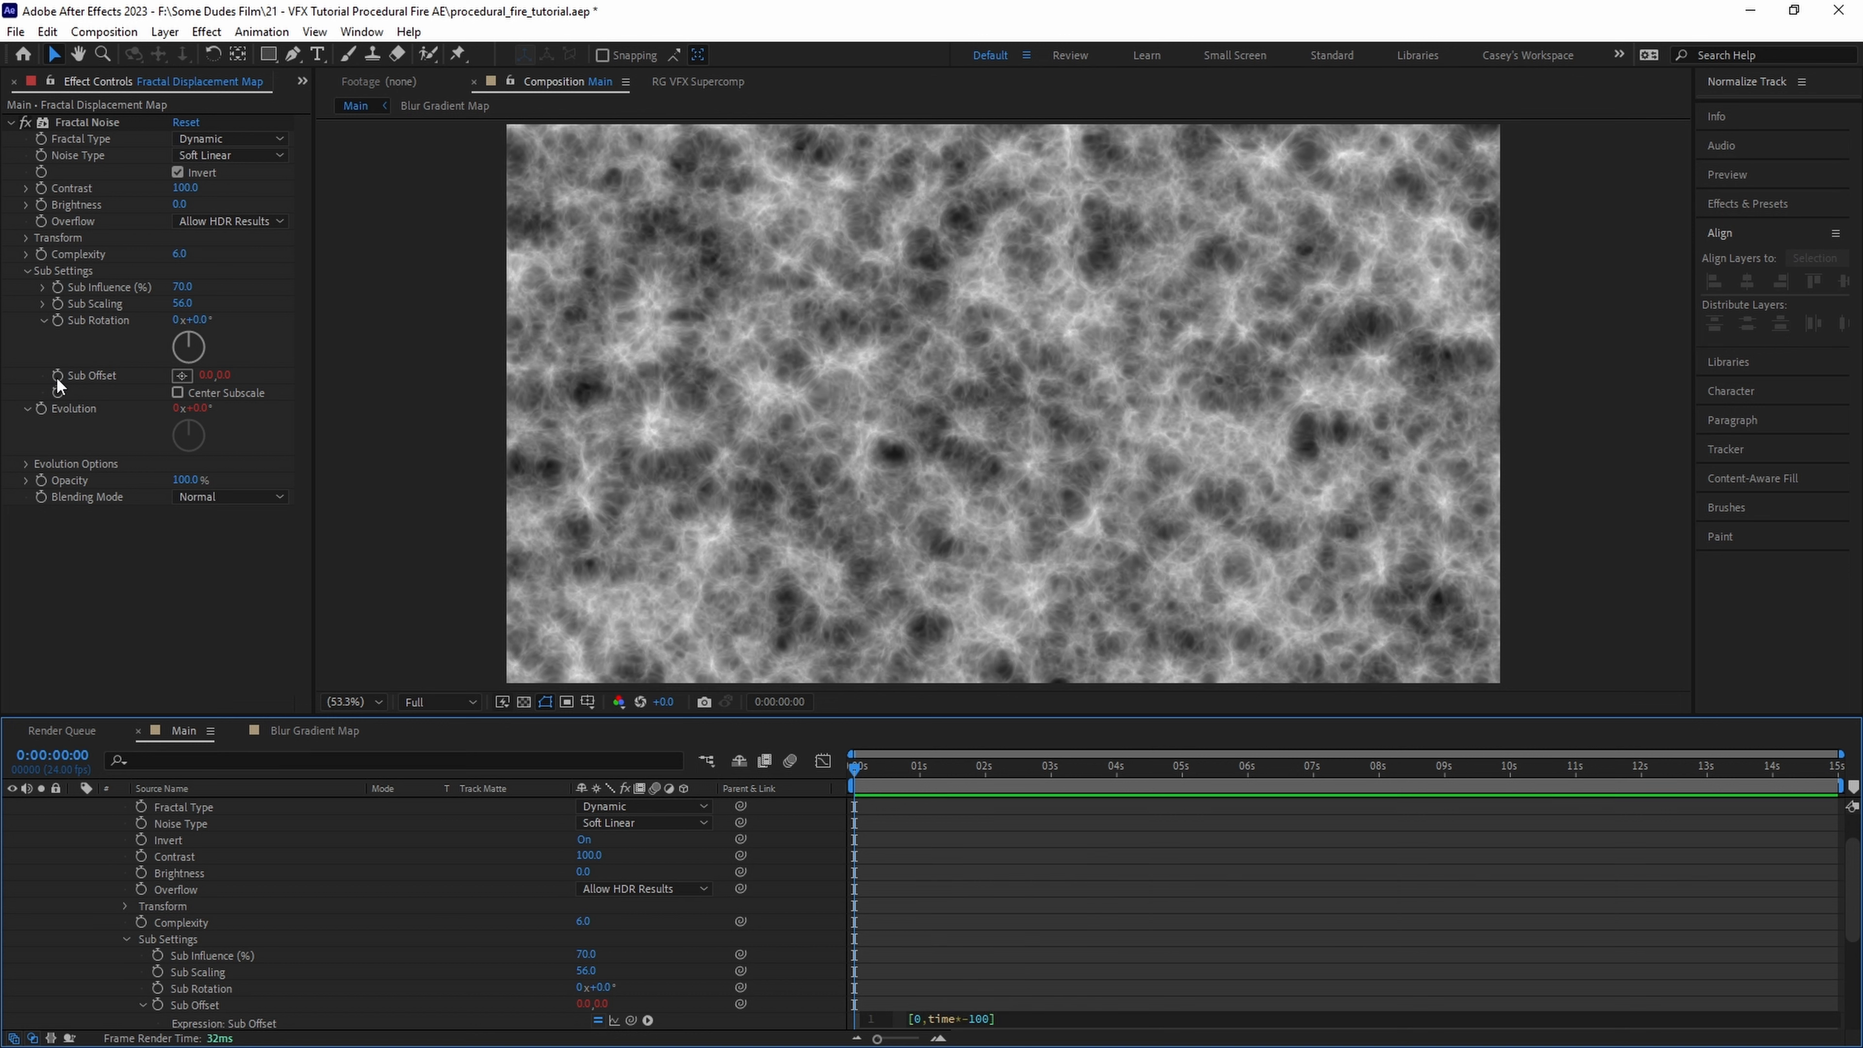
click(943, 910)
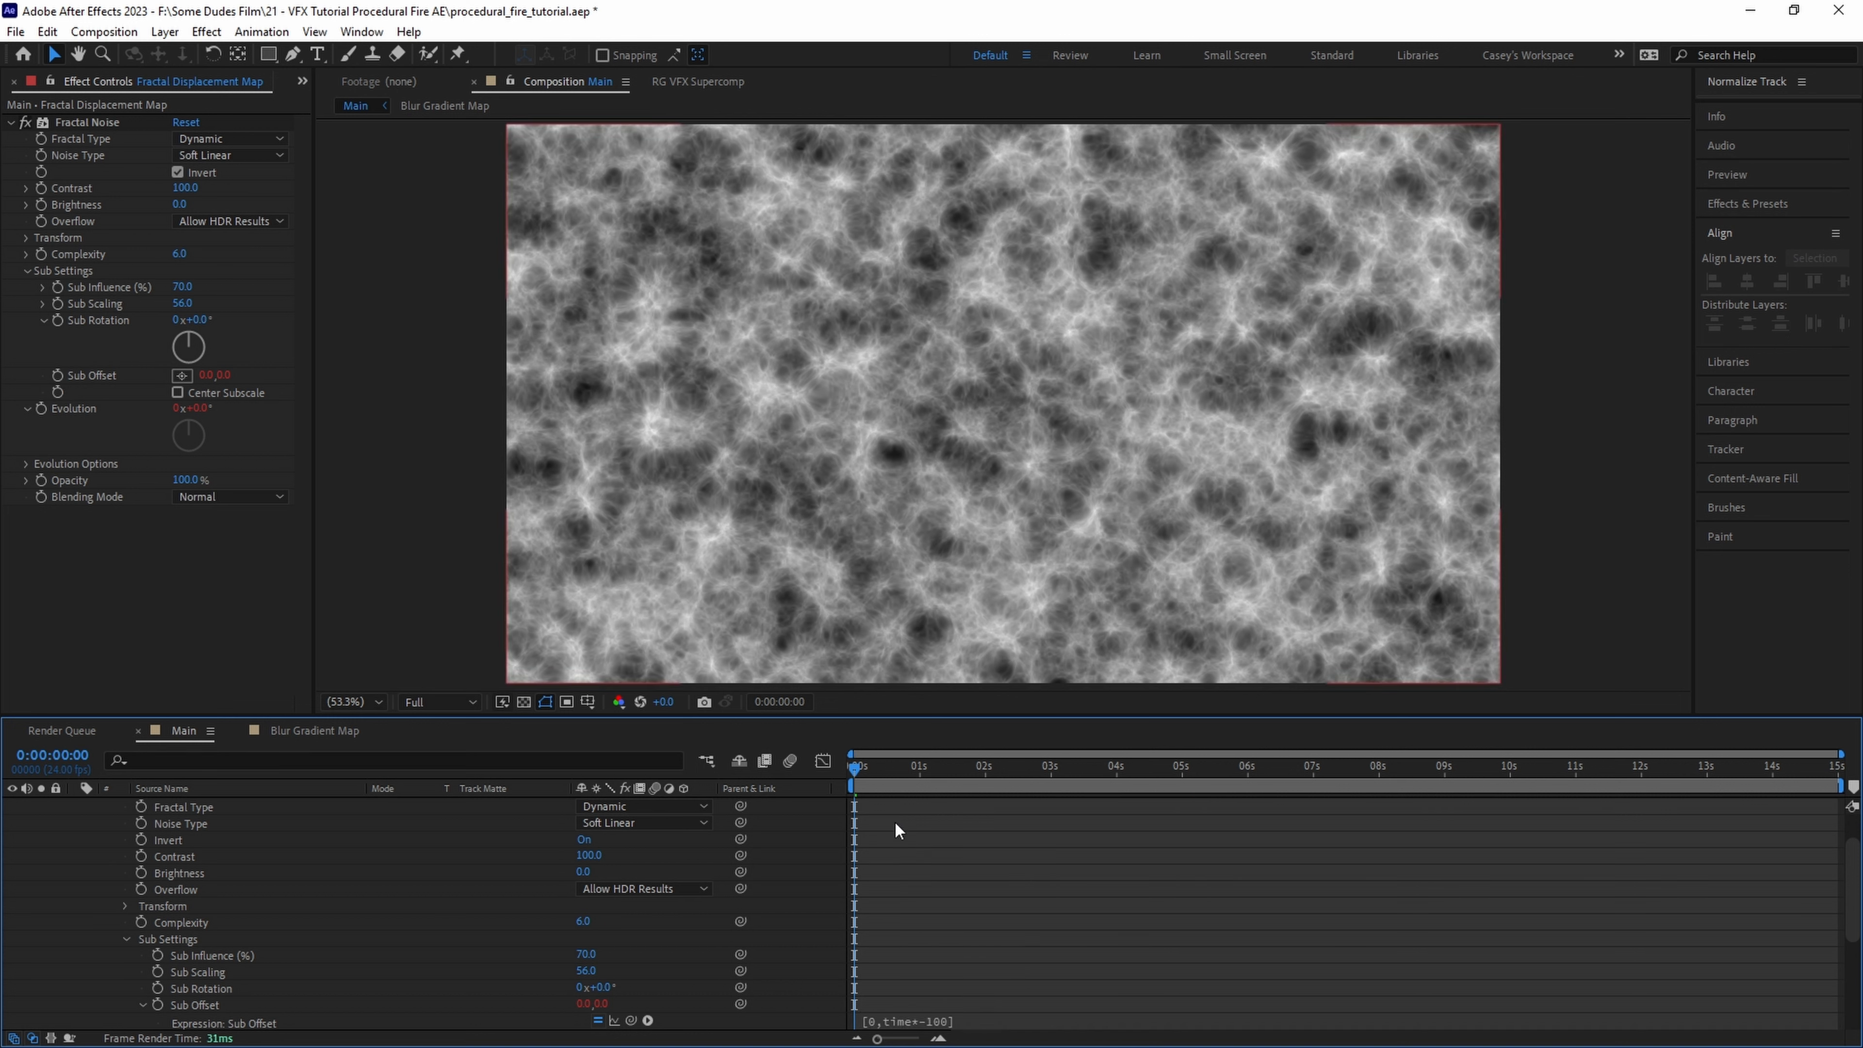
key(space)
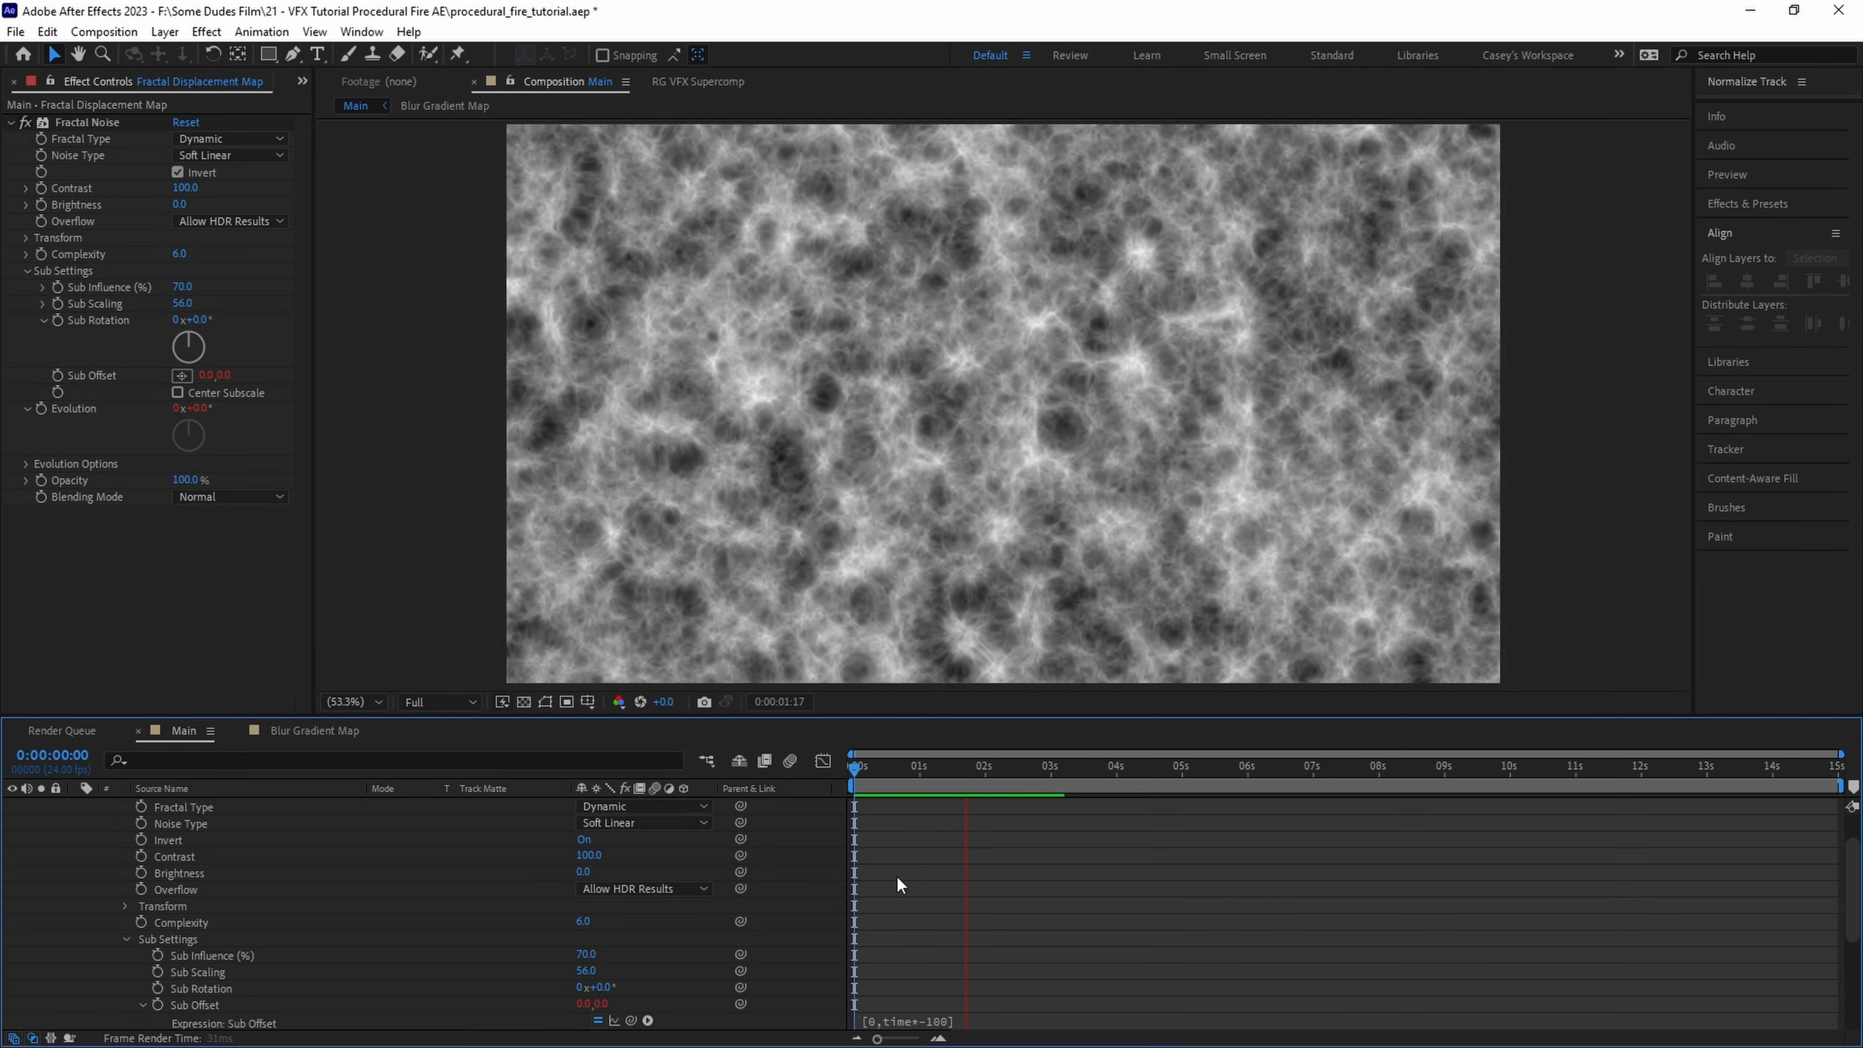
- Set the Fractal Noise Sub Scaling to 70
click(189, 303)
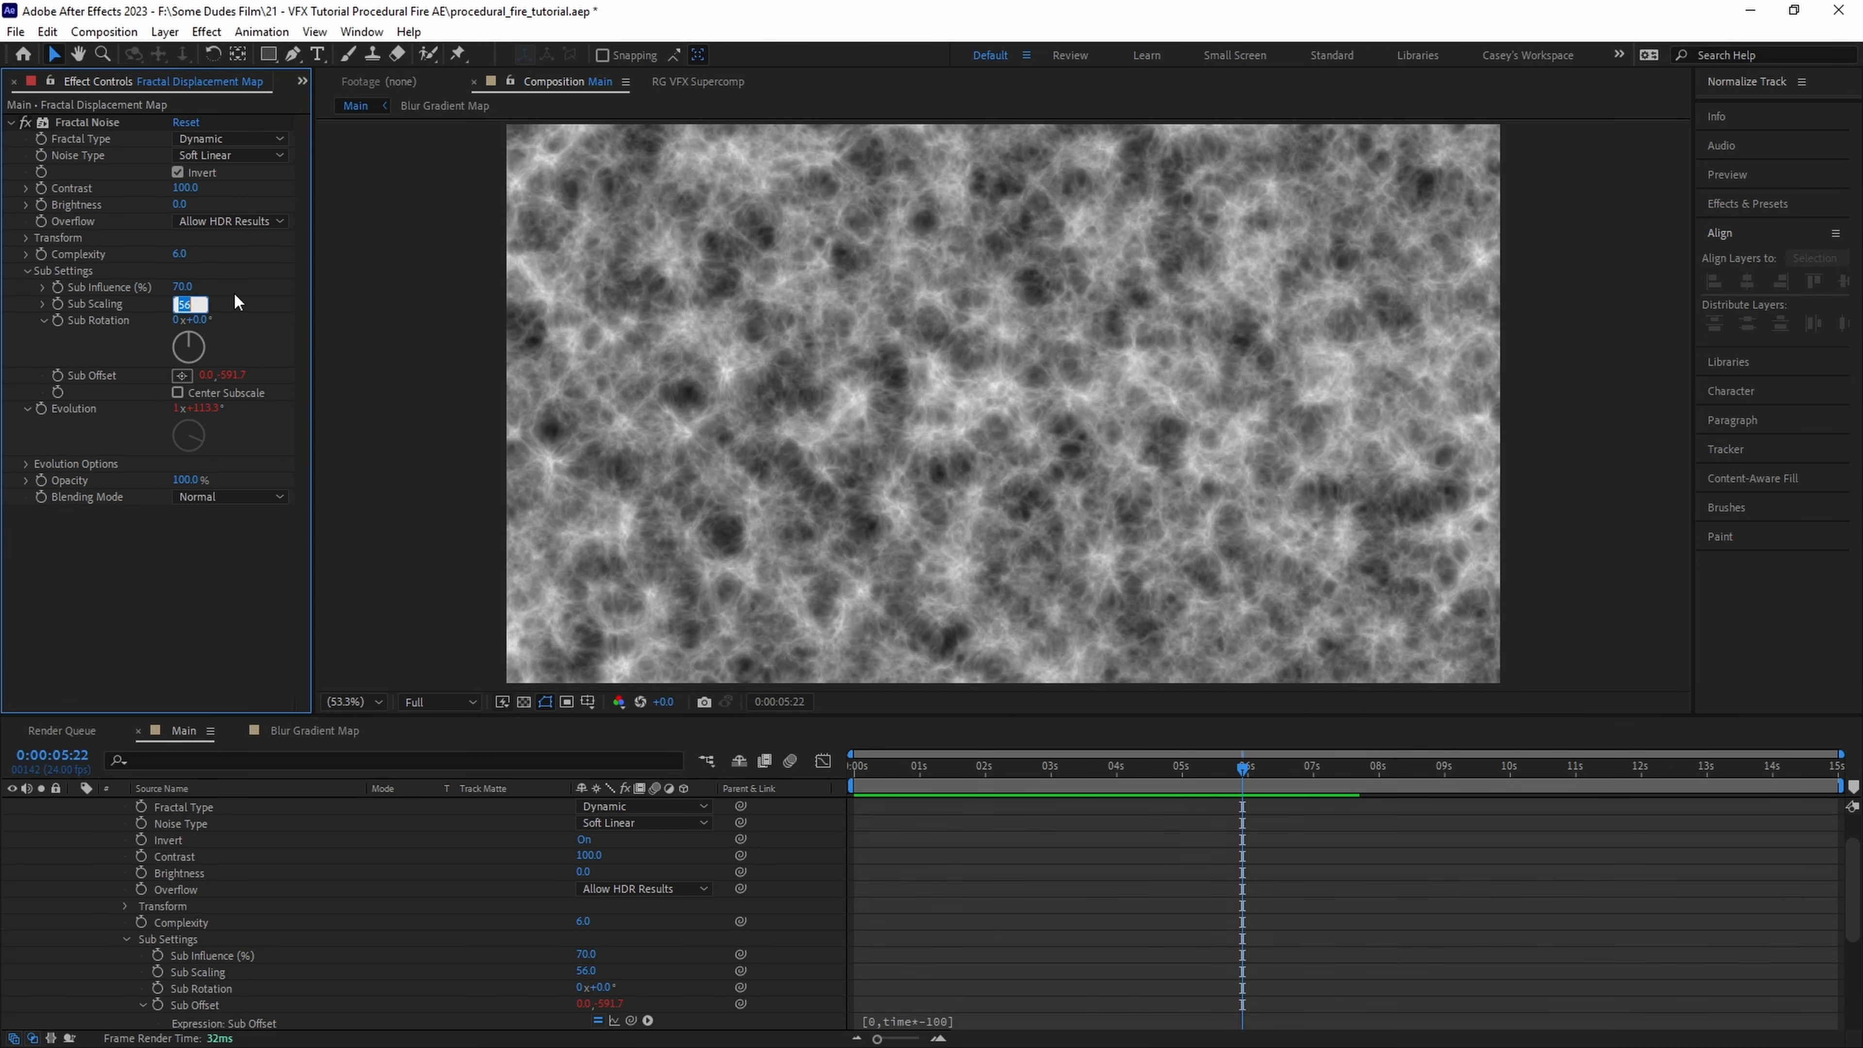
text(70)
key(Return)
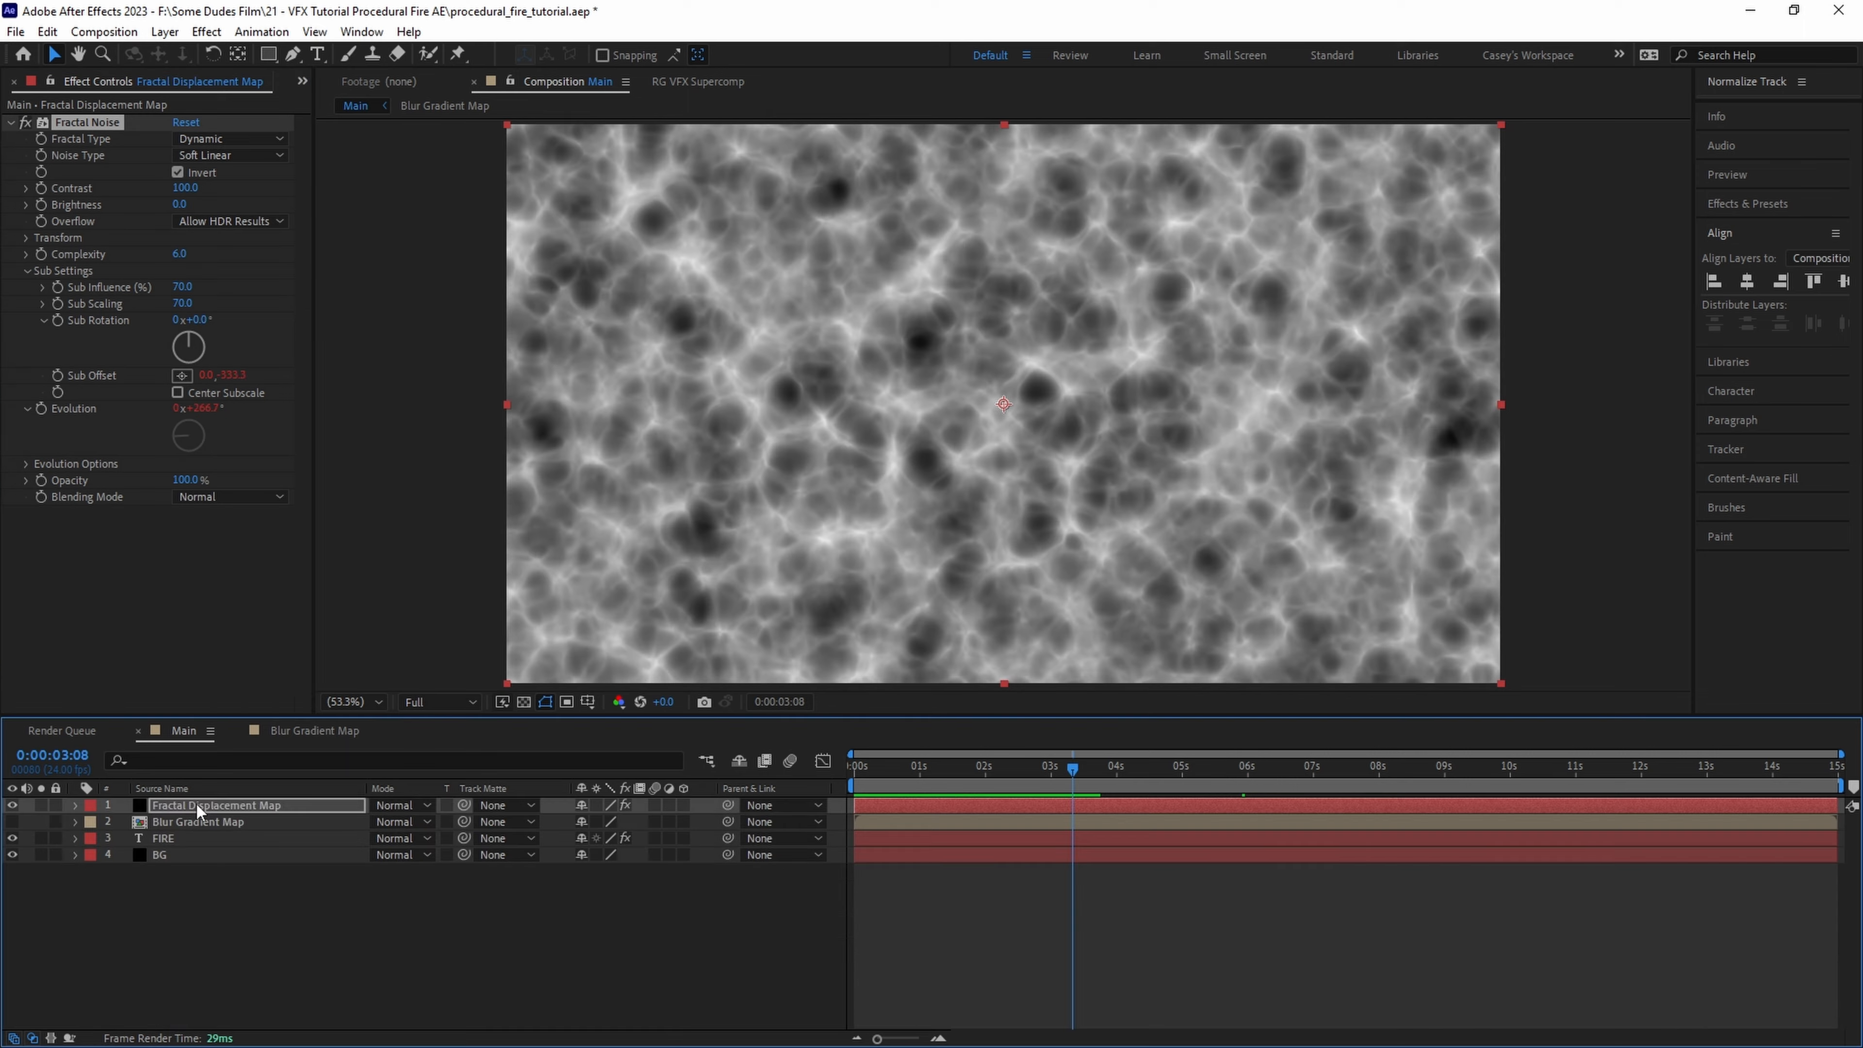
- Pre-compose the noise solid as Fractal Displacement Map with all attributes moved, and hide the resulting layer
right_click(196, 803)
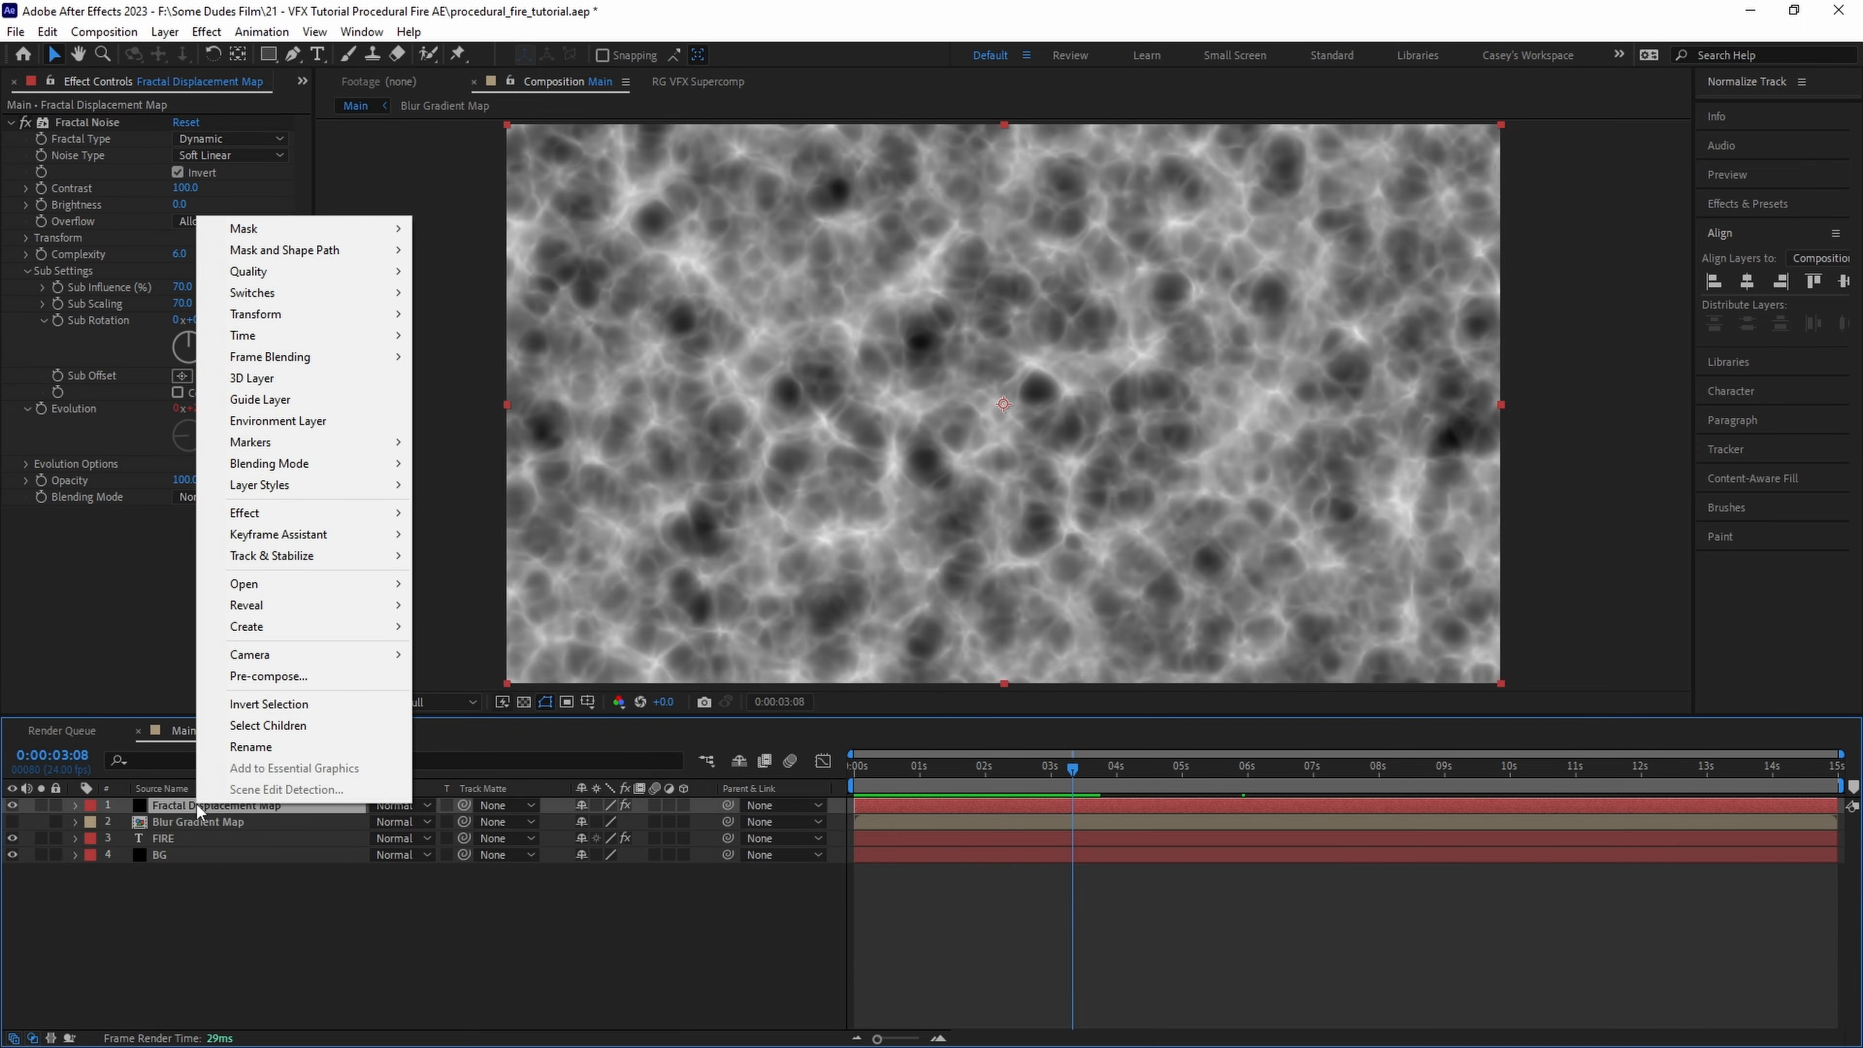
click(271, 673)
text(Fractal Displacement Map)
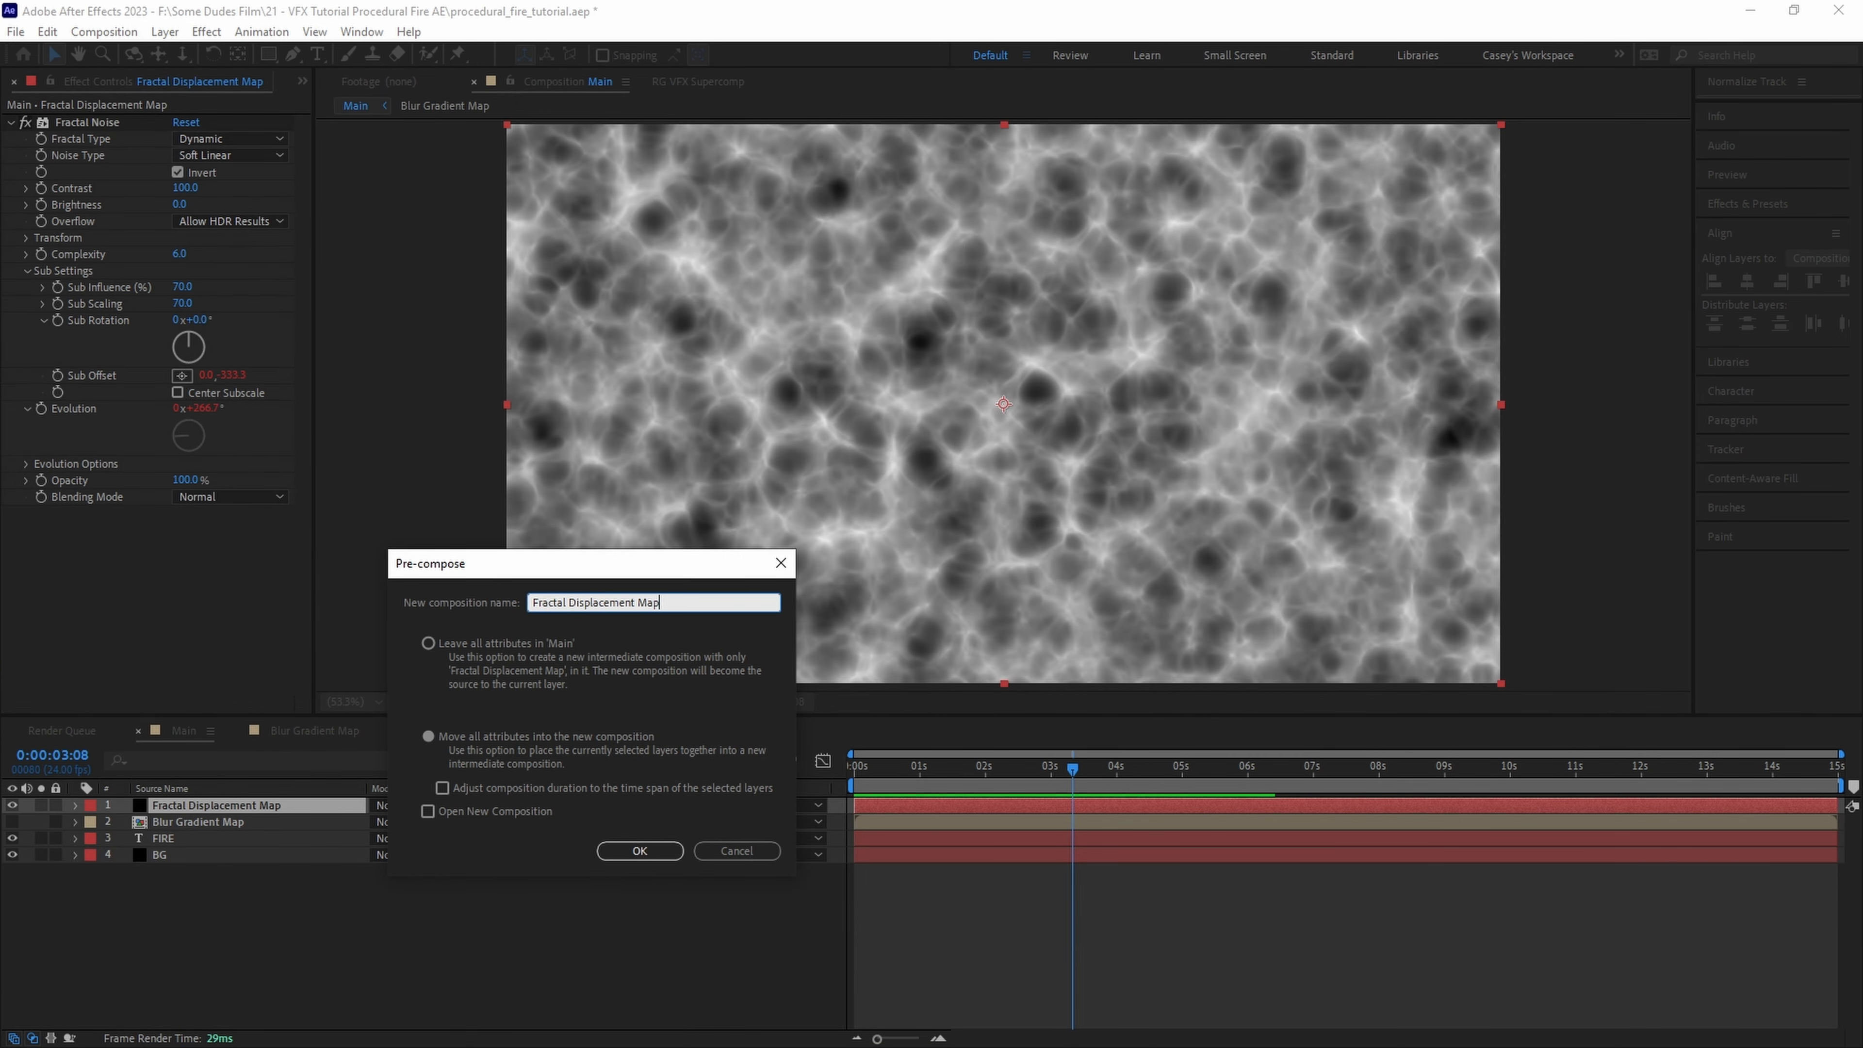
key(Return)
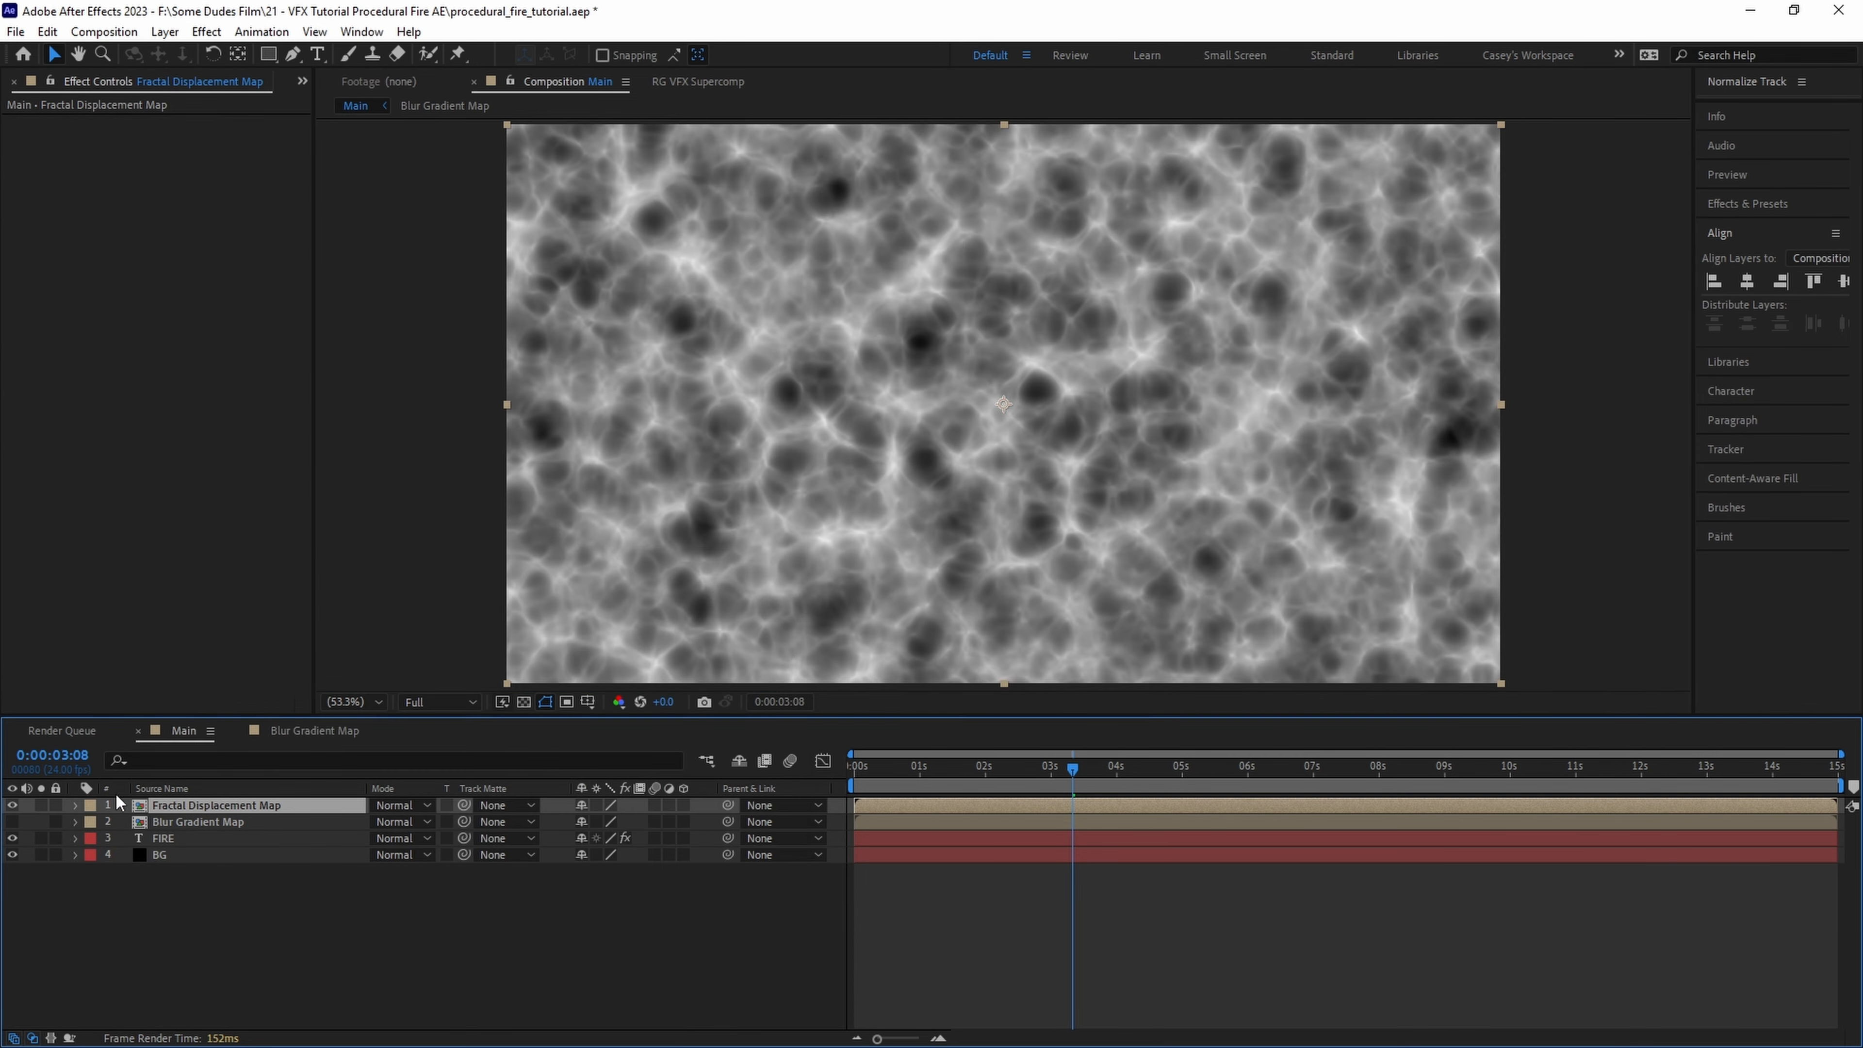
click(12, 804)
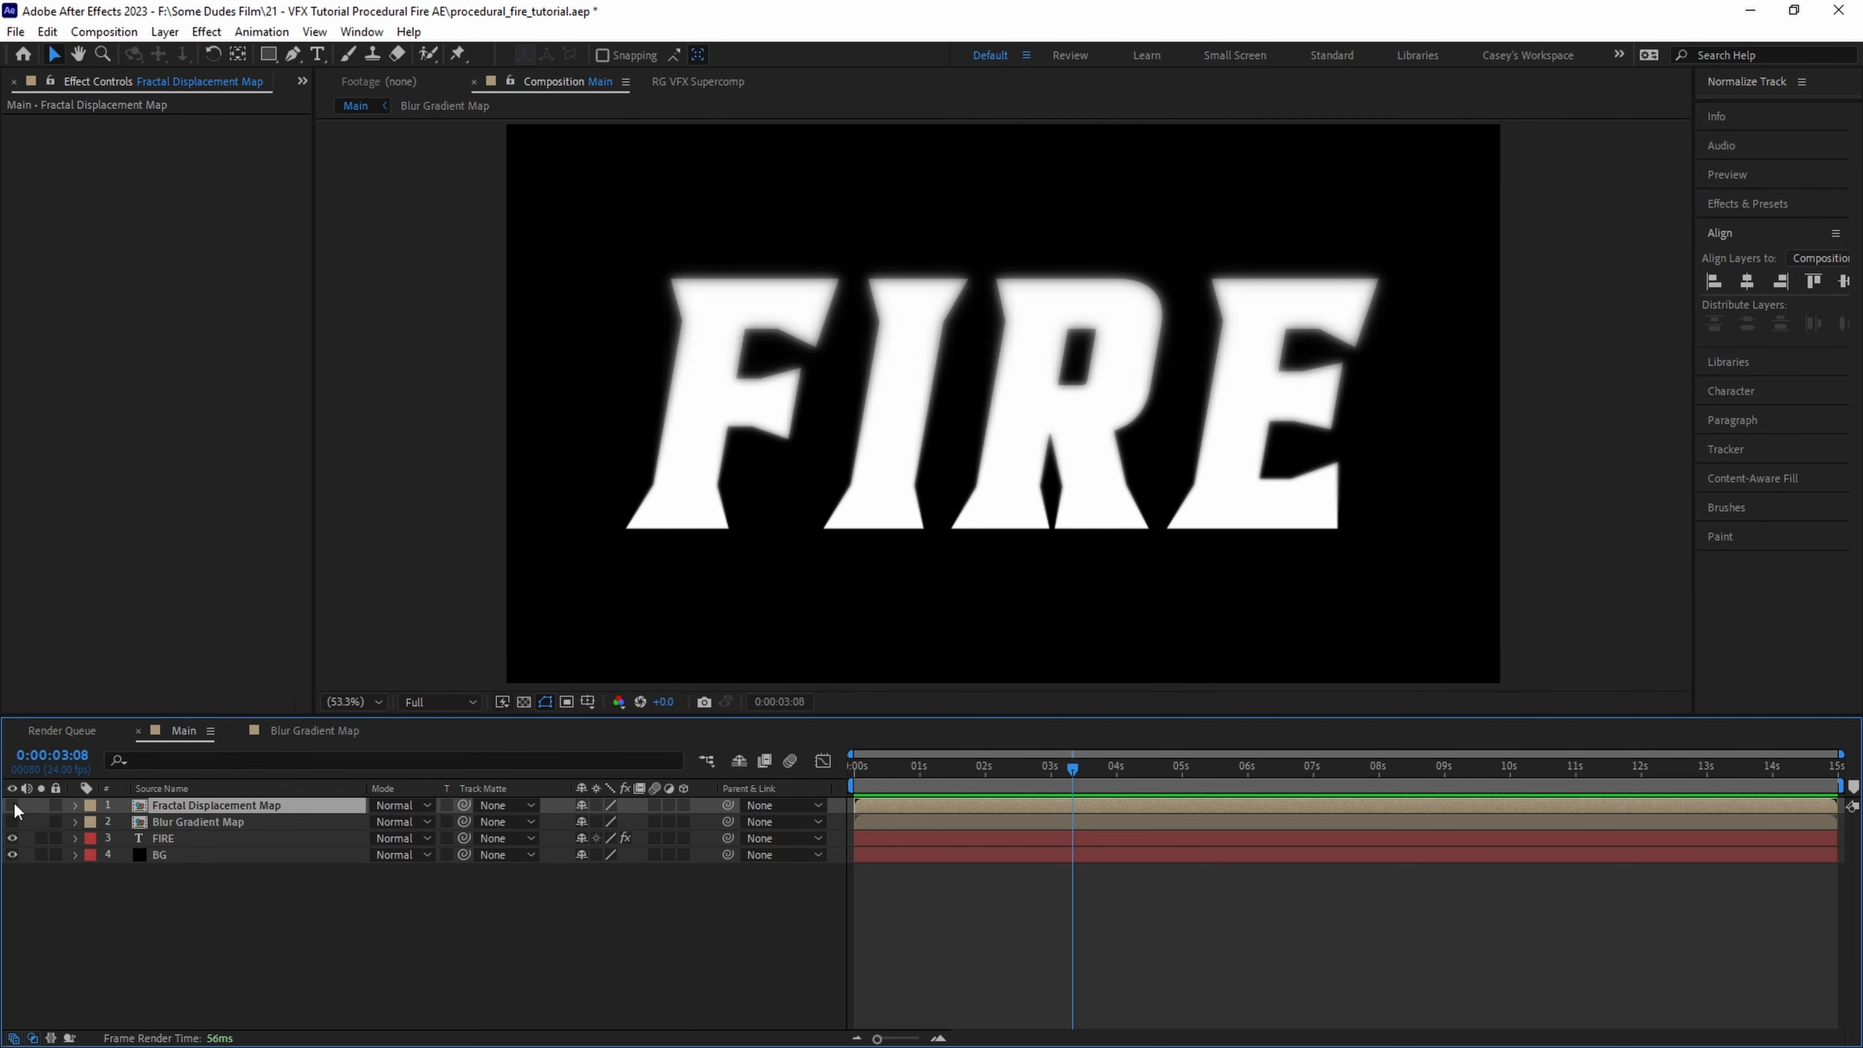
- Return to the start of the timeline and add an adjustment layer named Fractal Displacement
key(Home)
right_click(408, 910)
mouse_move(623, 669)
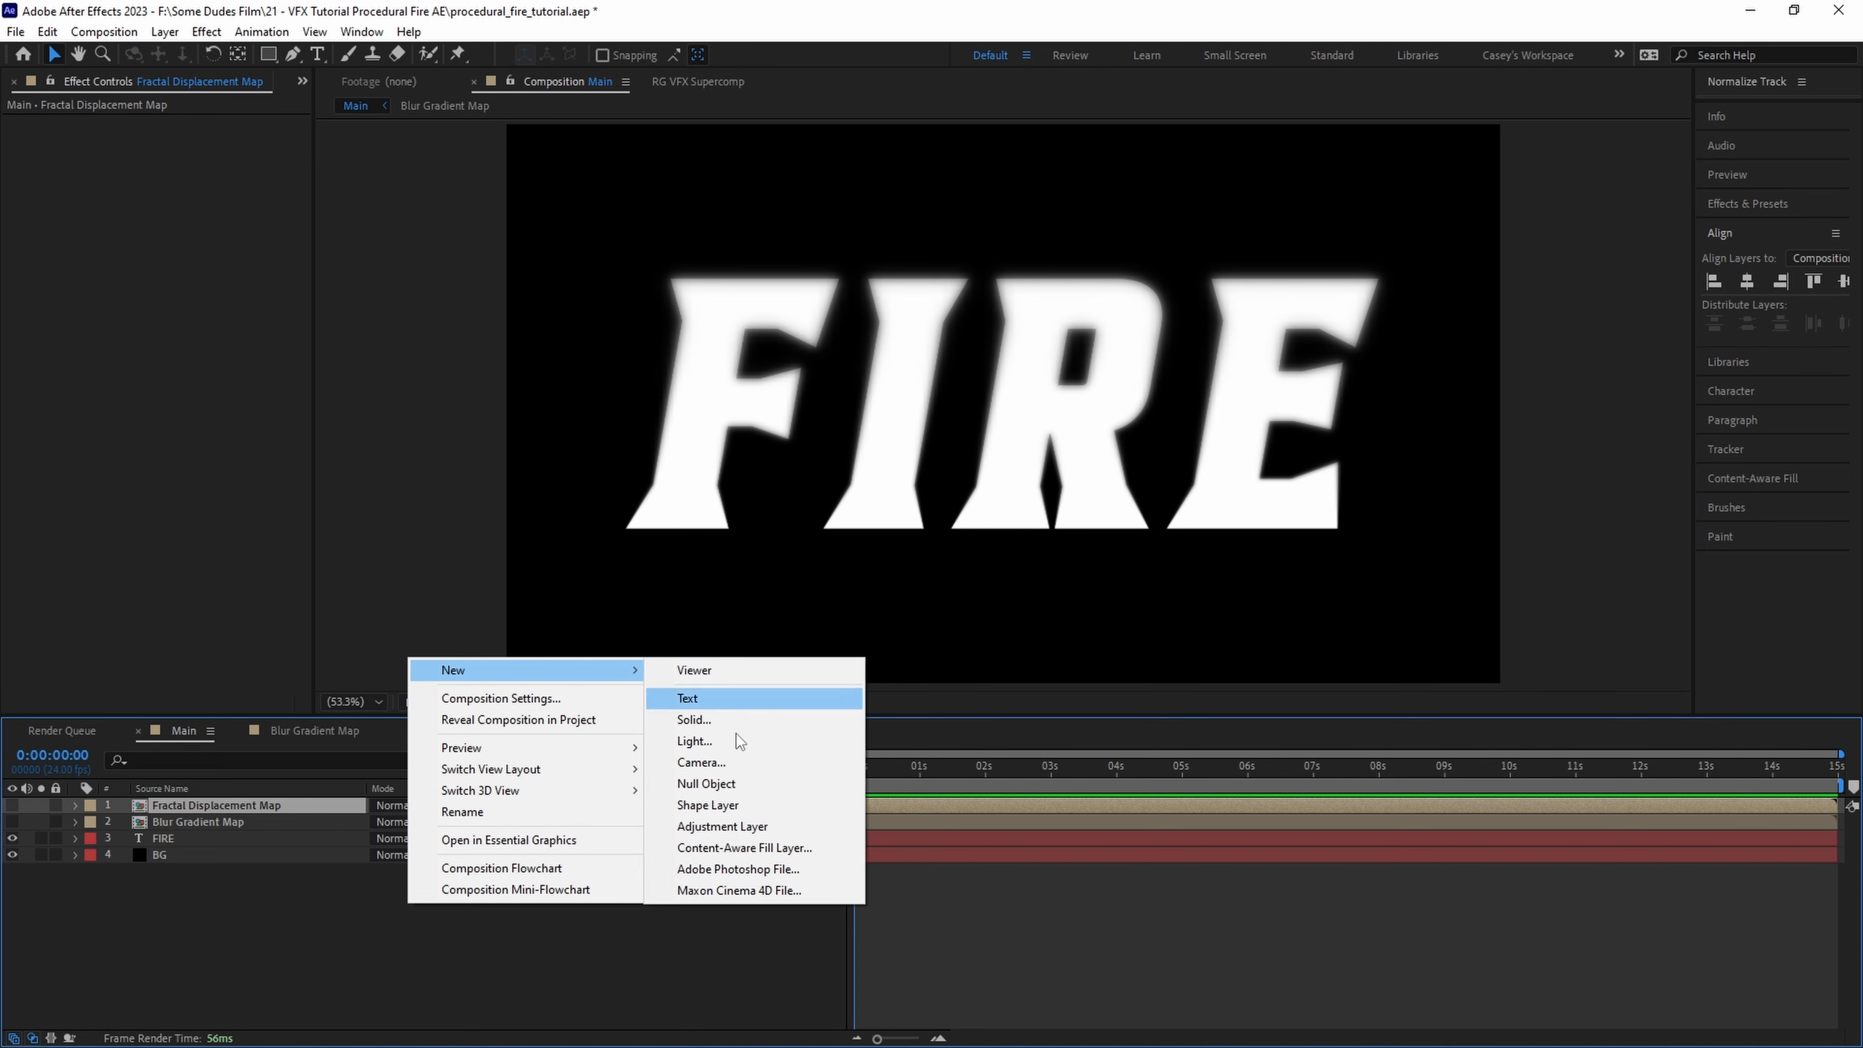
click(722, 826)
key(Return)
text(Fractal Displacement)
key(Return)
- Apply Gaussian Blur to the Fractal Displacement adjustment layer with Blurriness set to 20
key(ctrl+space)
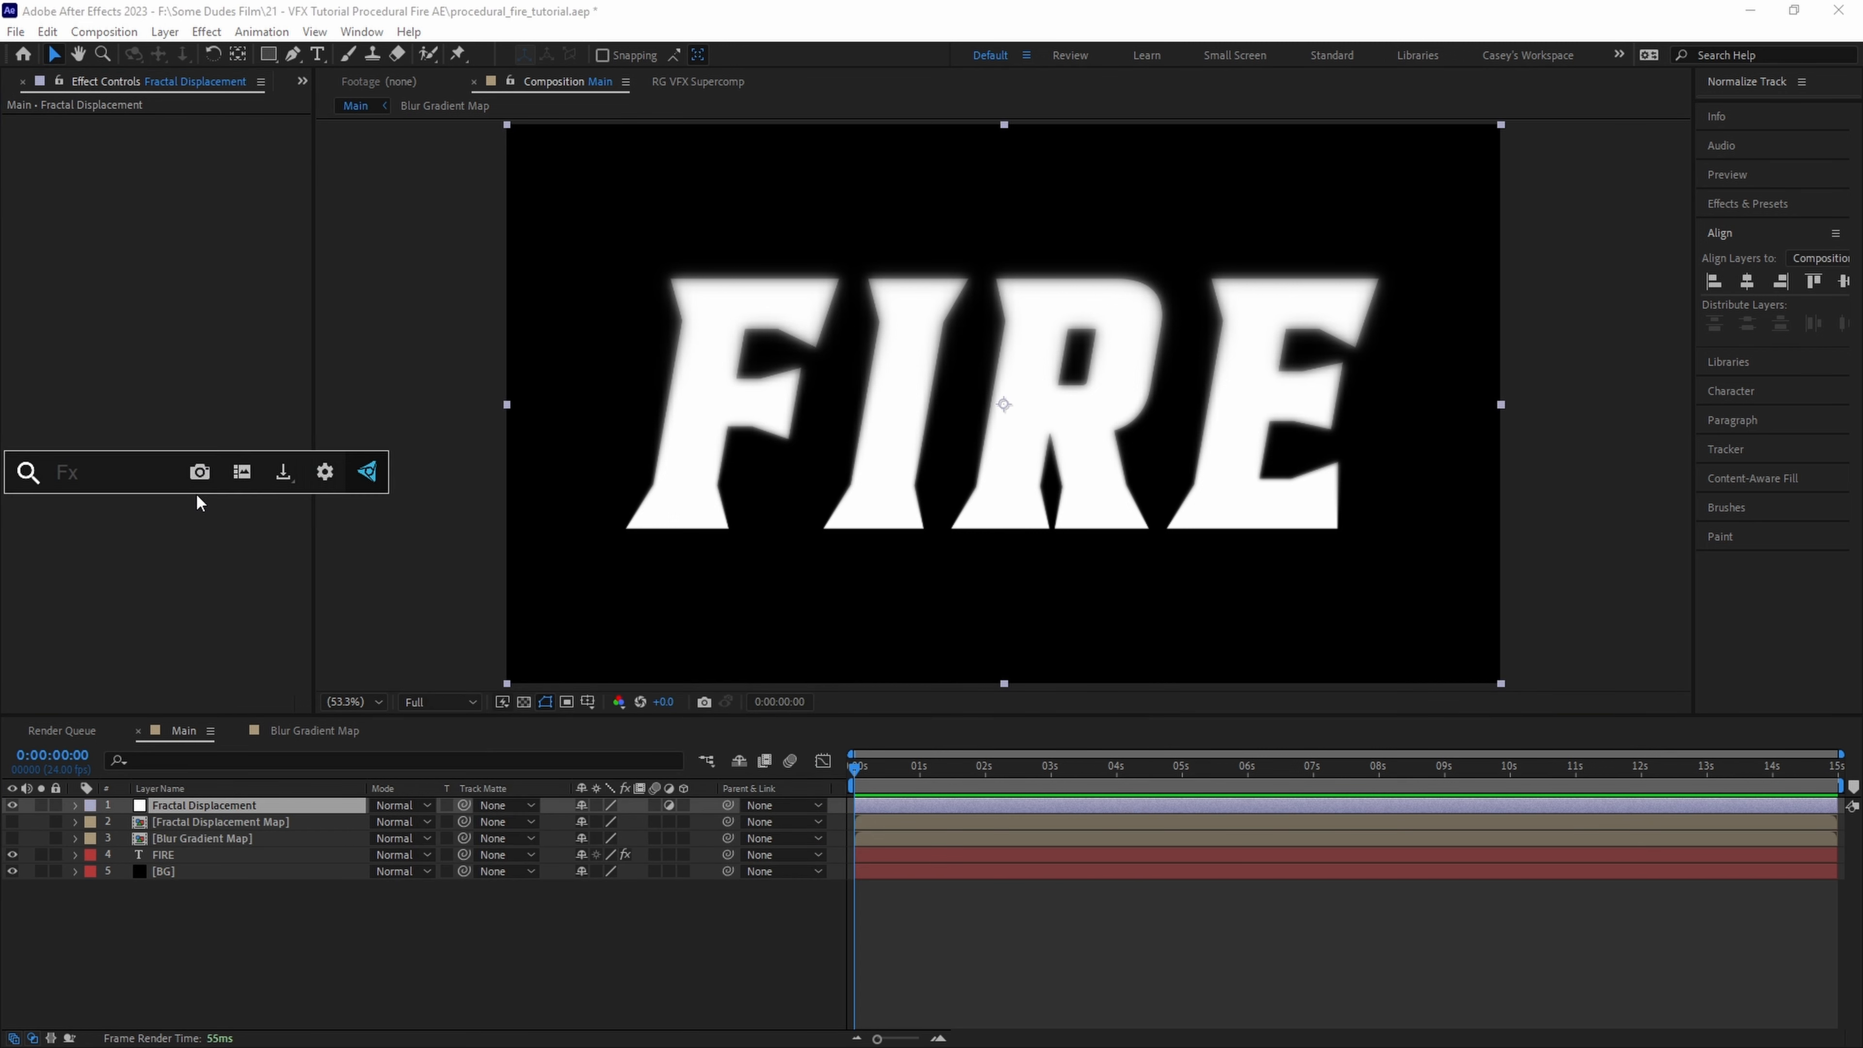
text(gau)
key(Down)
key(Return)
click(182, 137)
text(20)
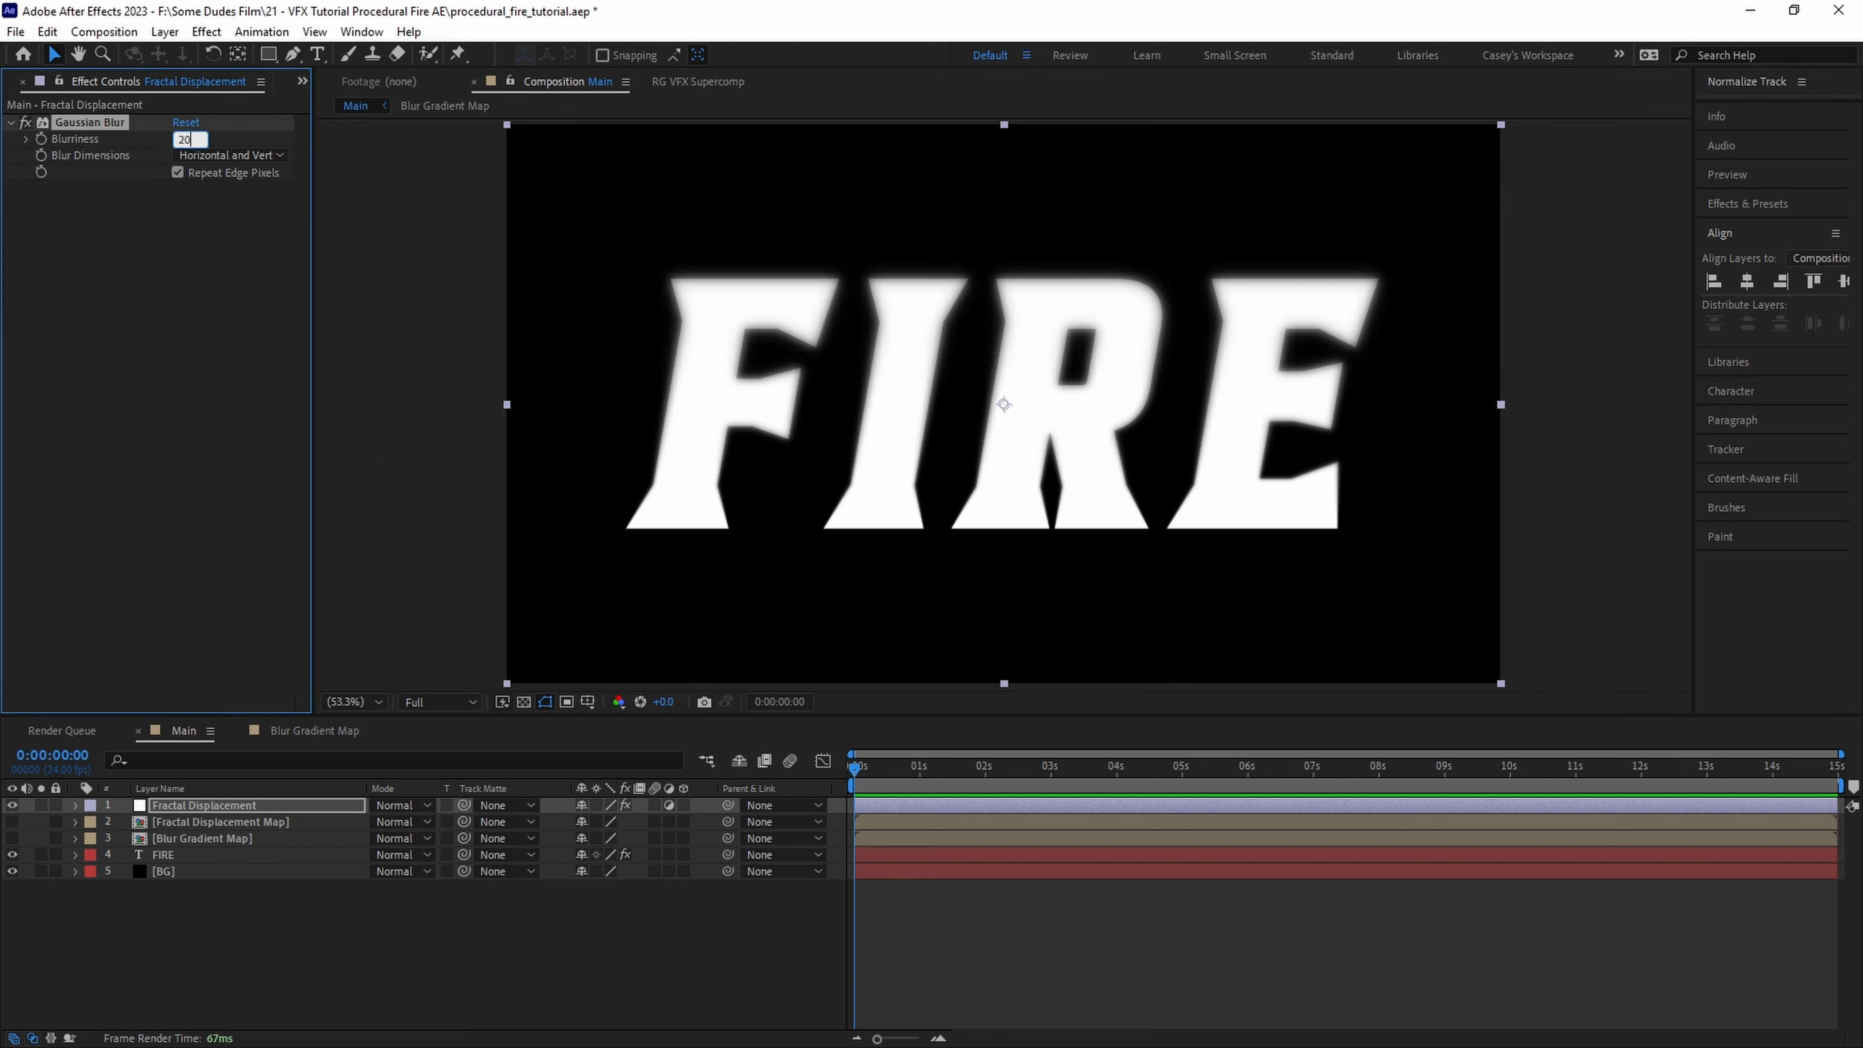
key(Return)
- Add CC Vector Blur to the Fractal Displacement adjustment layer and set its type to Direction Fading
key(ctrl+space)
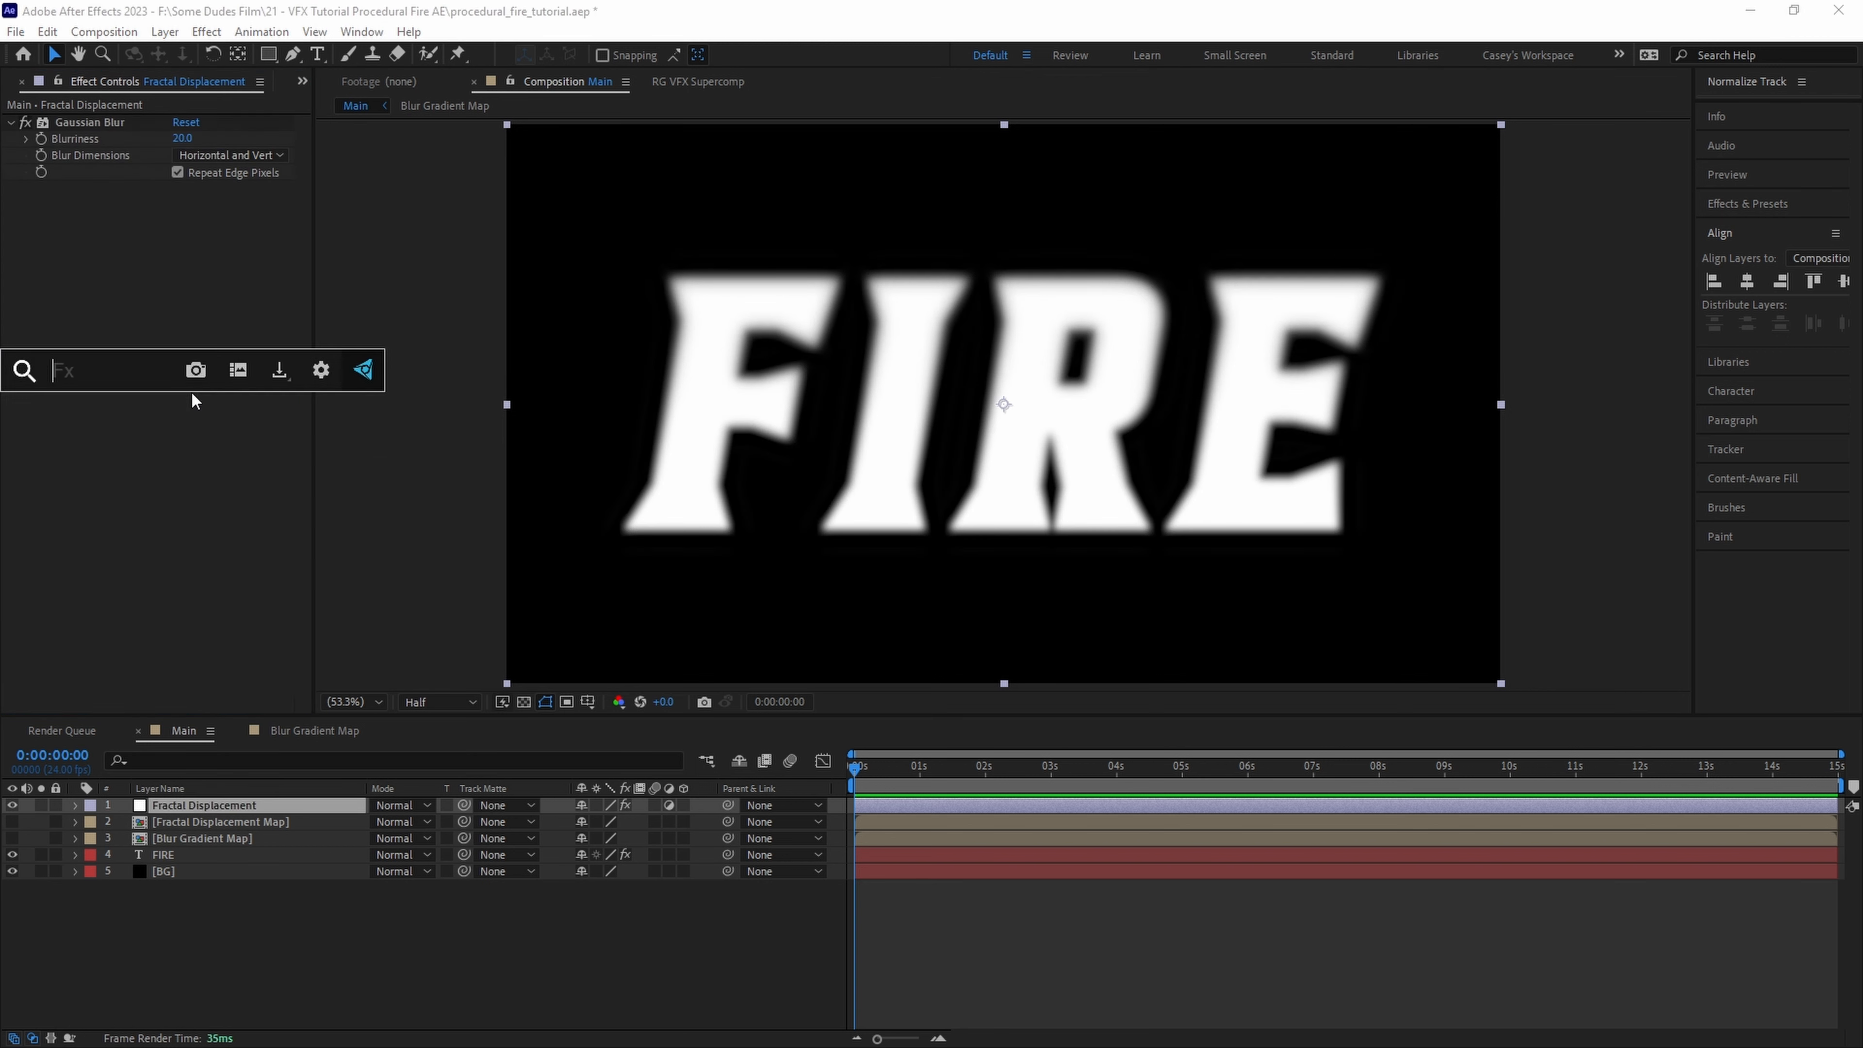
text(cc vec)
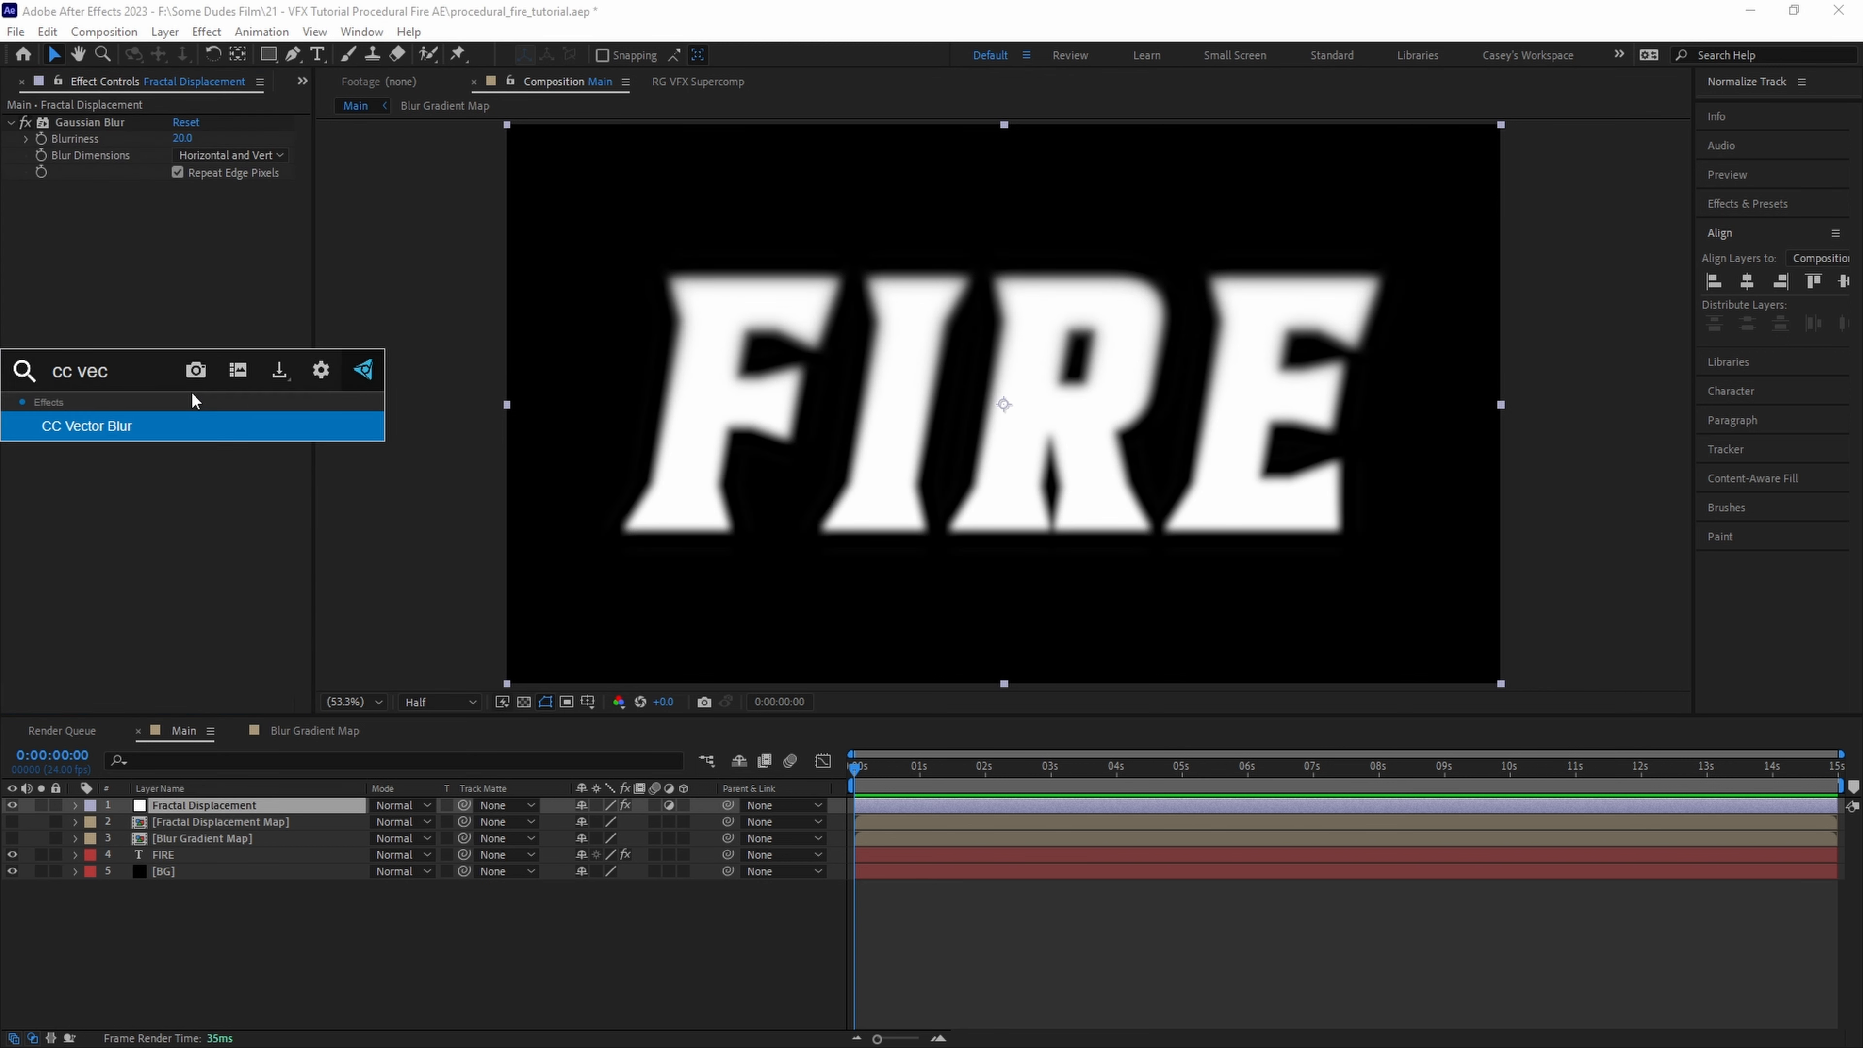
key(Return)
click(210, 207)
click(247, 309)
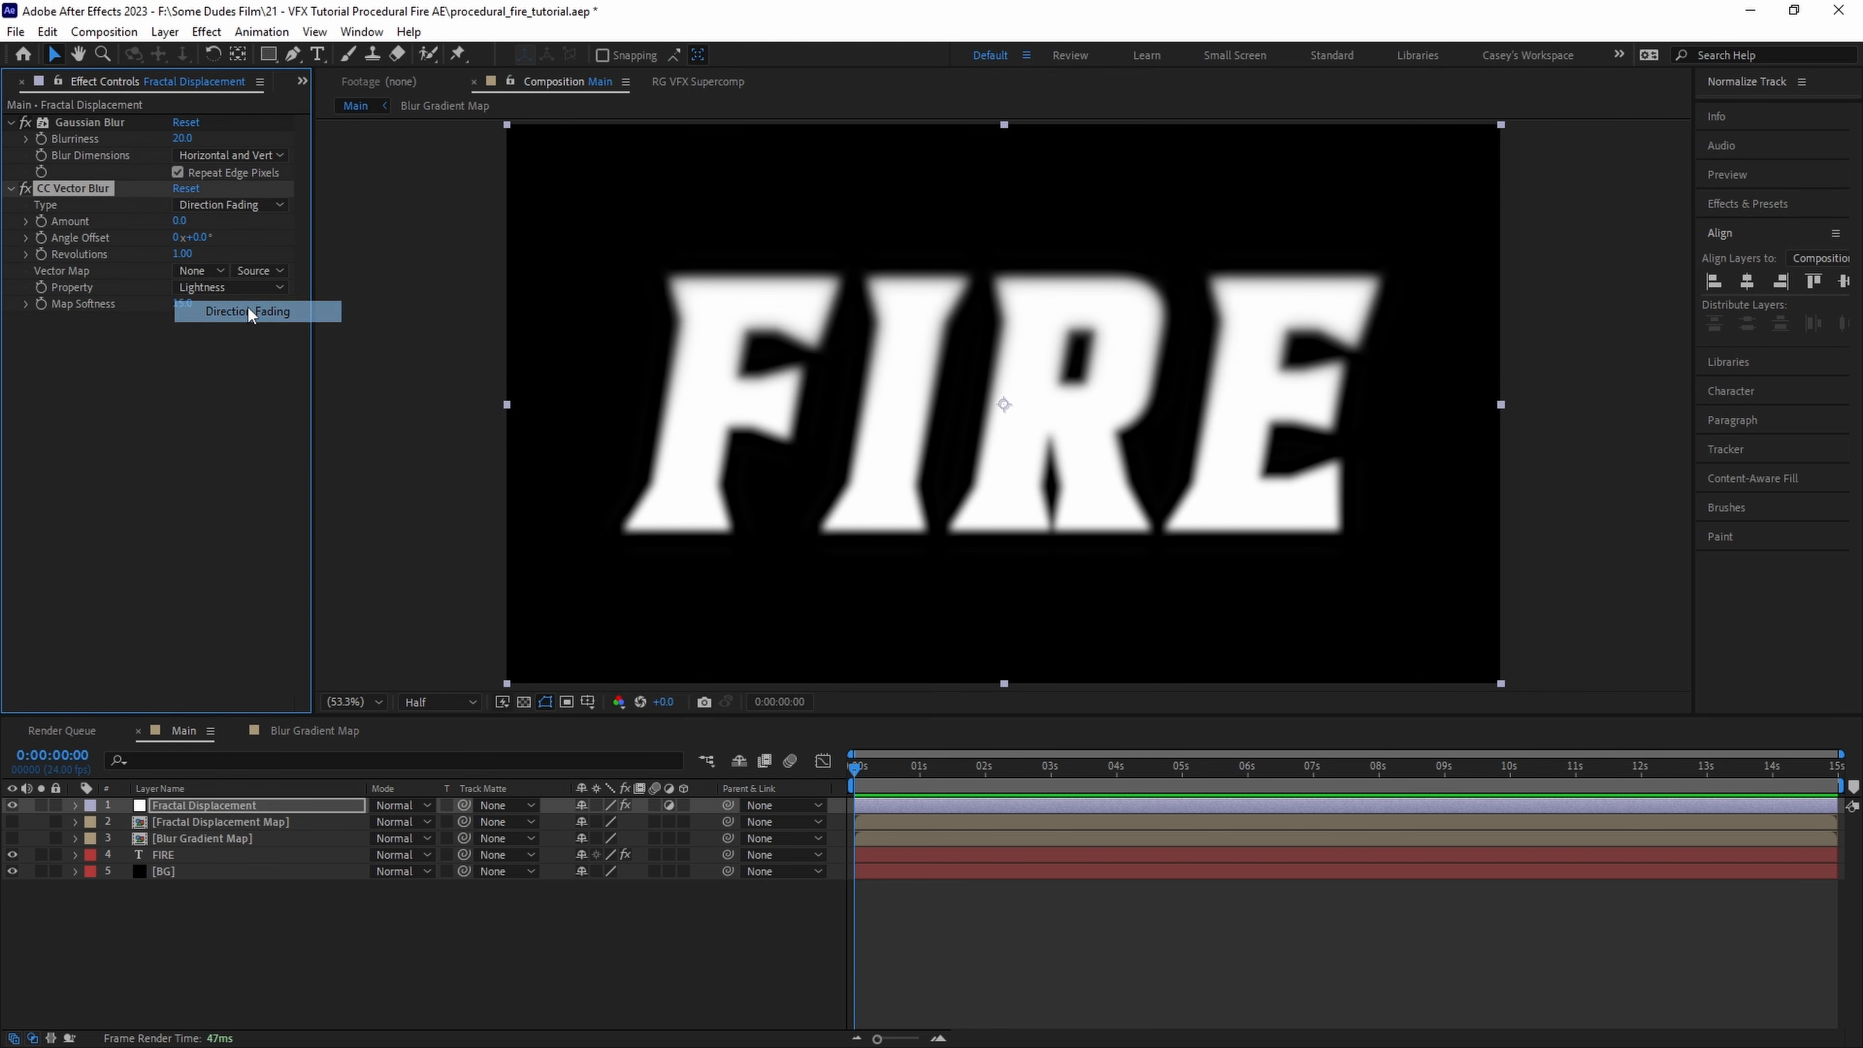
- Set CC Vector Blur's Amount to 150, Angle Offset to 180° and Vector Map to the BG layer
click(180, 221)
text(150)
key(Tab)
text(1)
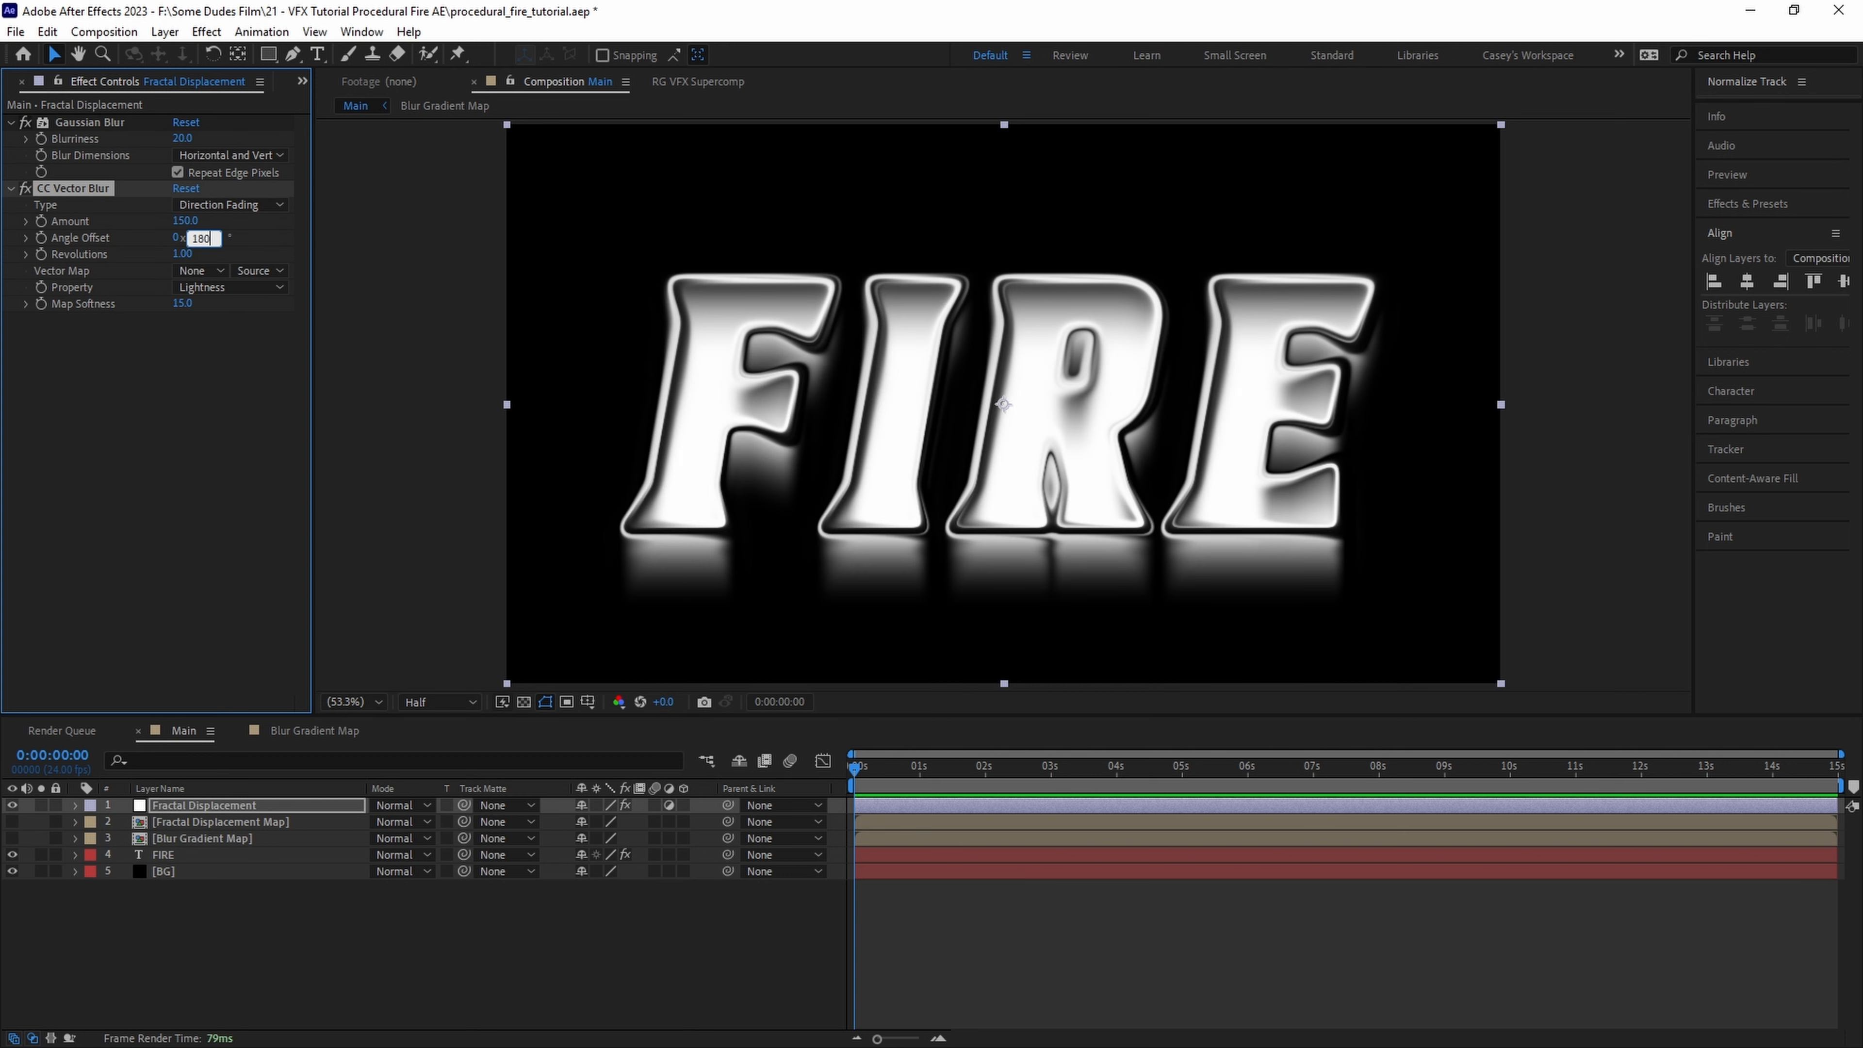
key(Return)
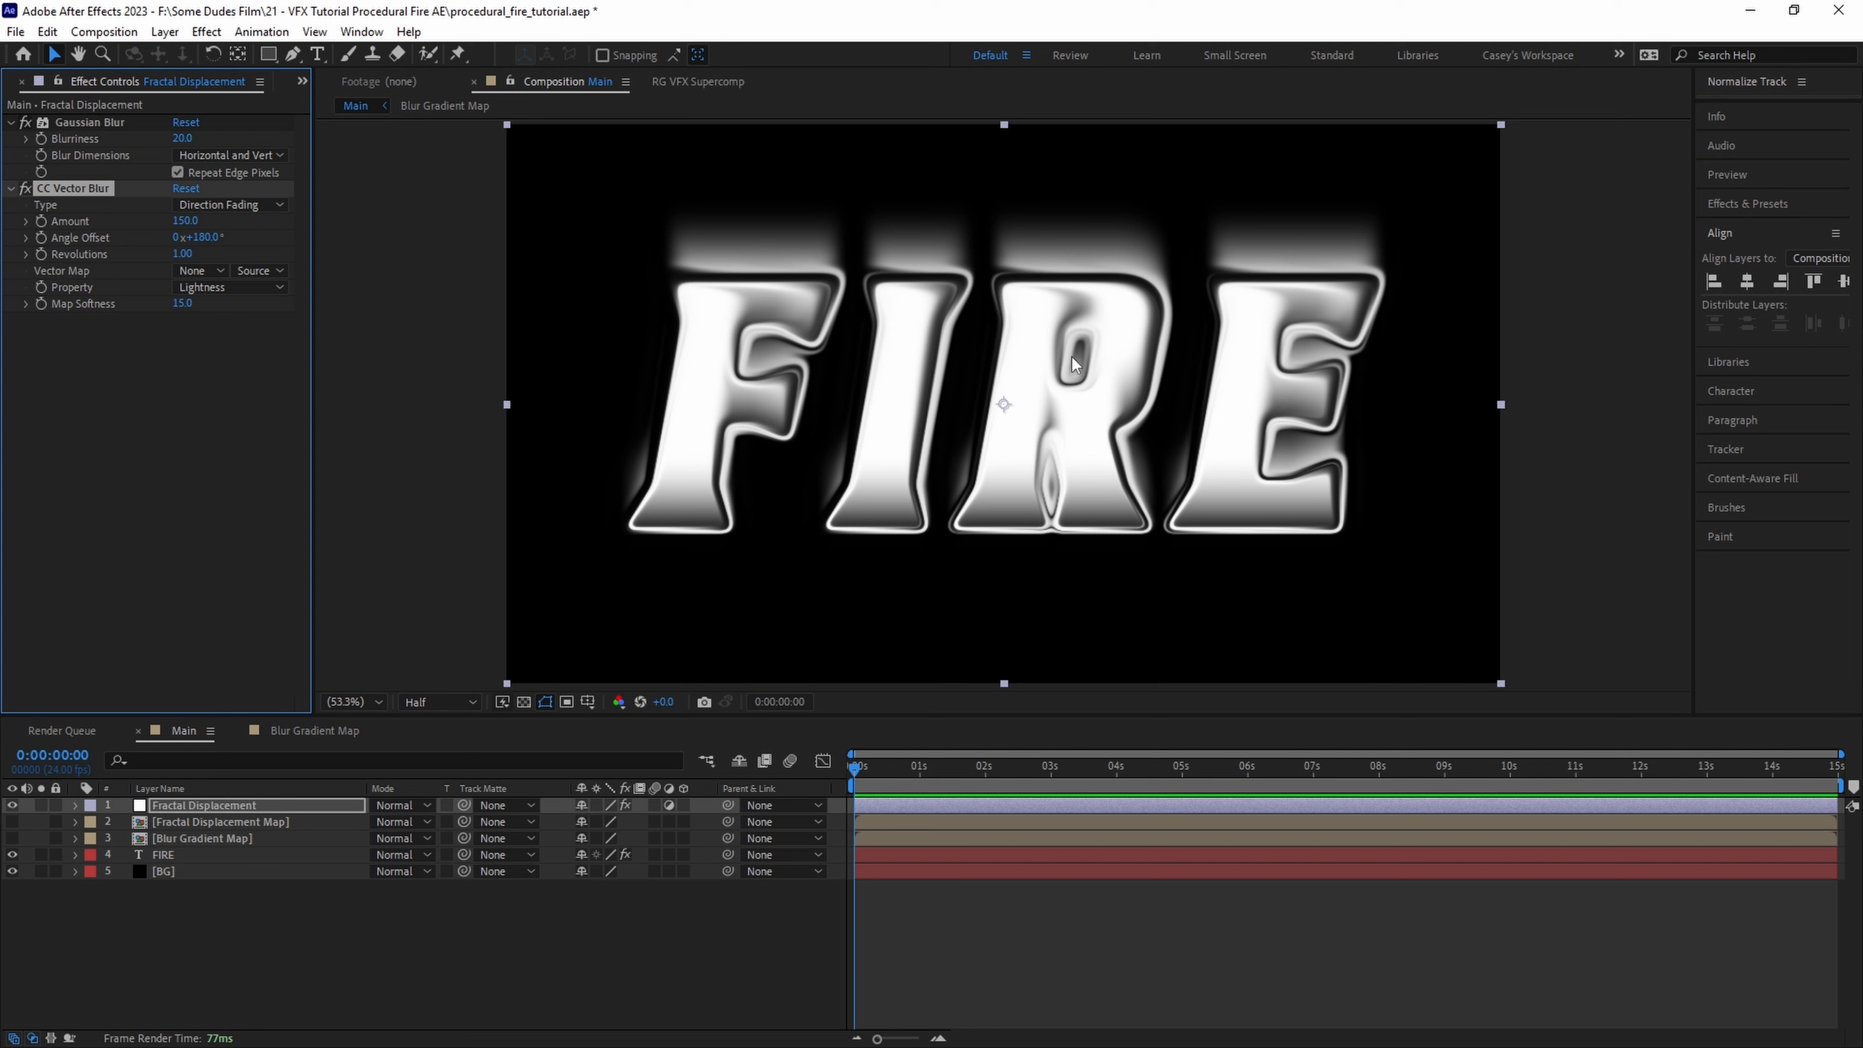
click(200, 270)
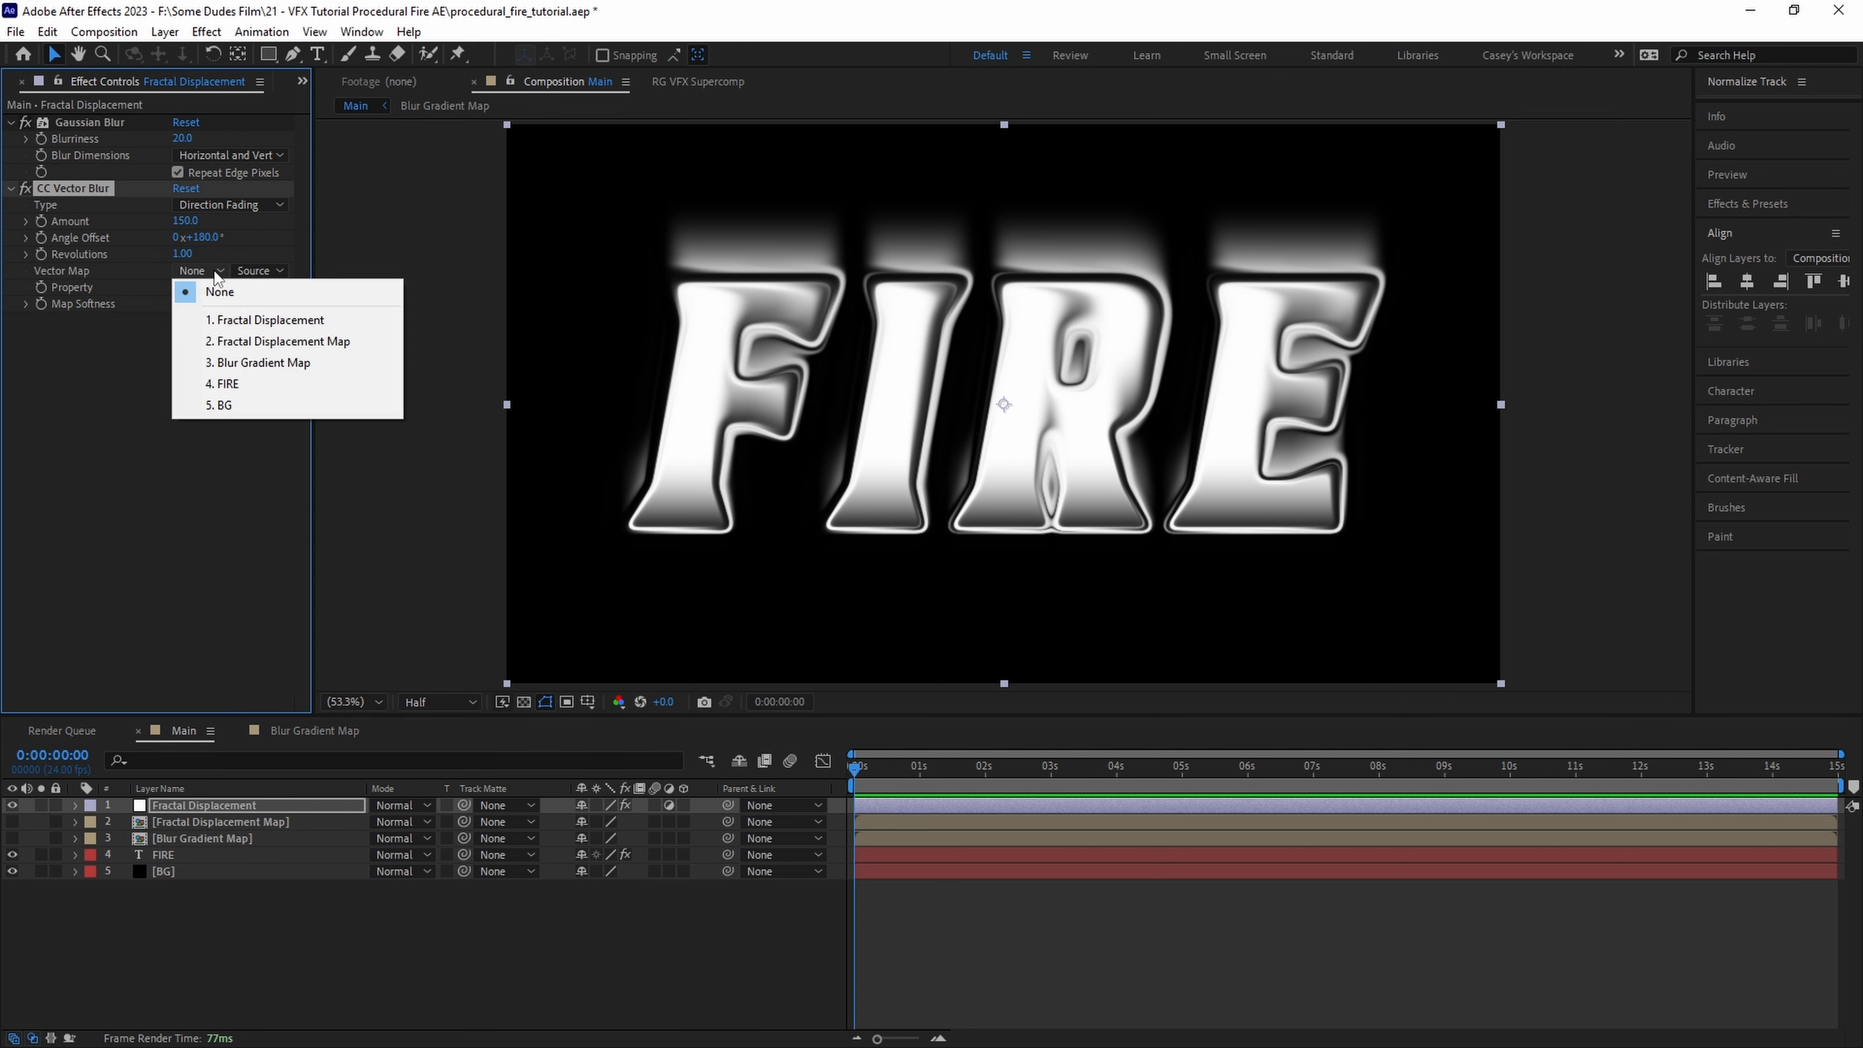
click(229, 405)
- Add a Displacement Map effect using the Fractal Displacement Map layer, with maximum displacement 46 horizontally and 61 vertically, and preview it
key(ctrl+space)
text(dis)
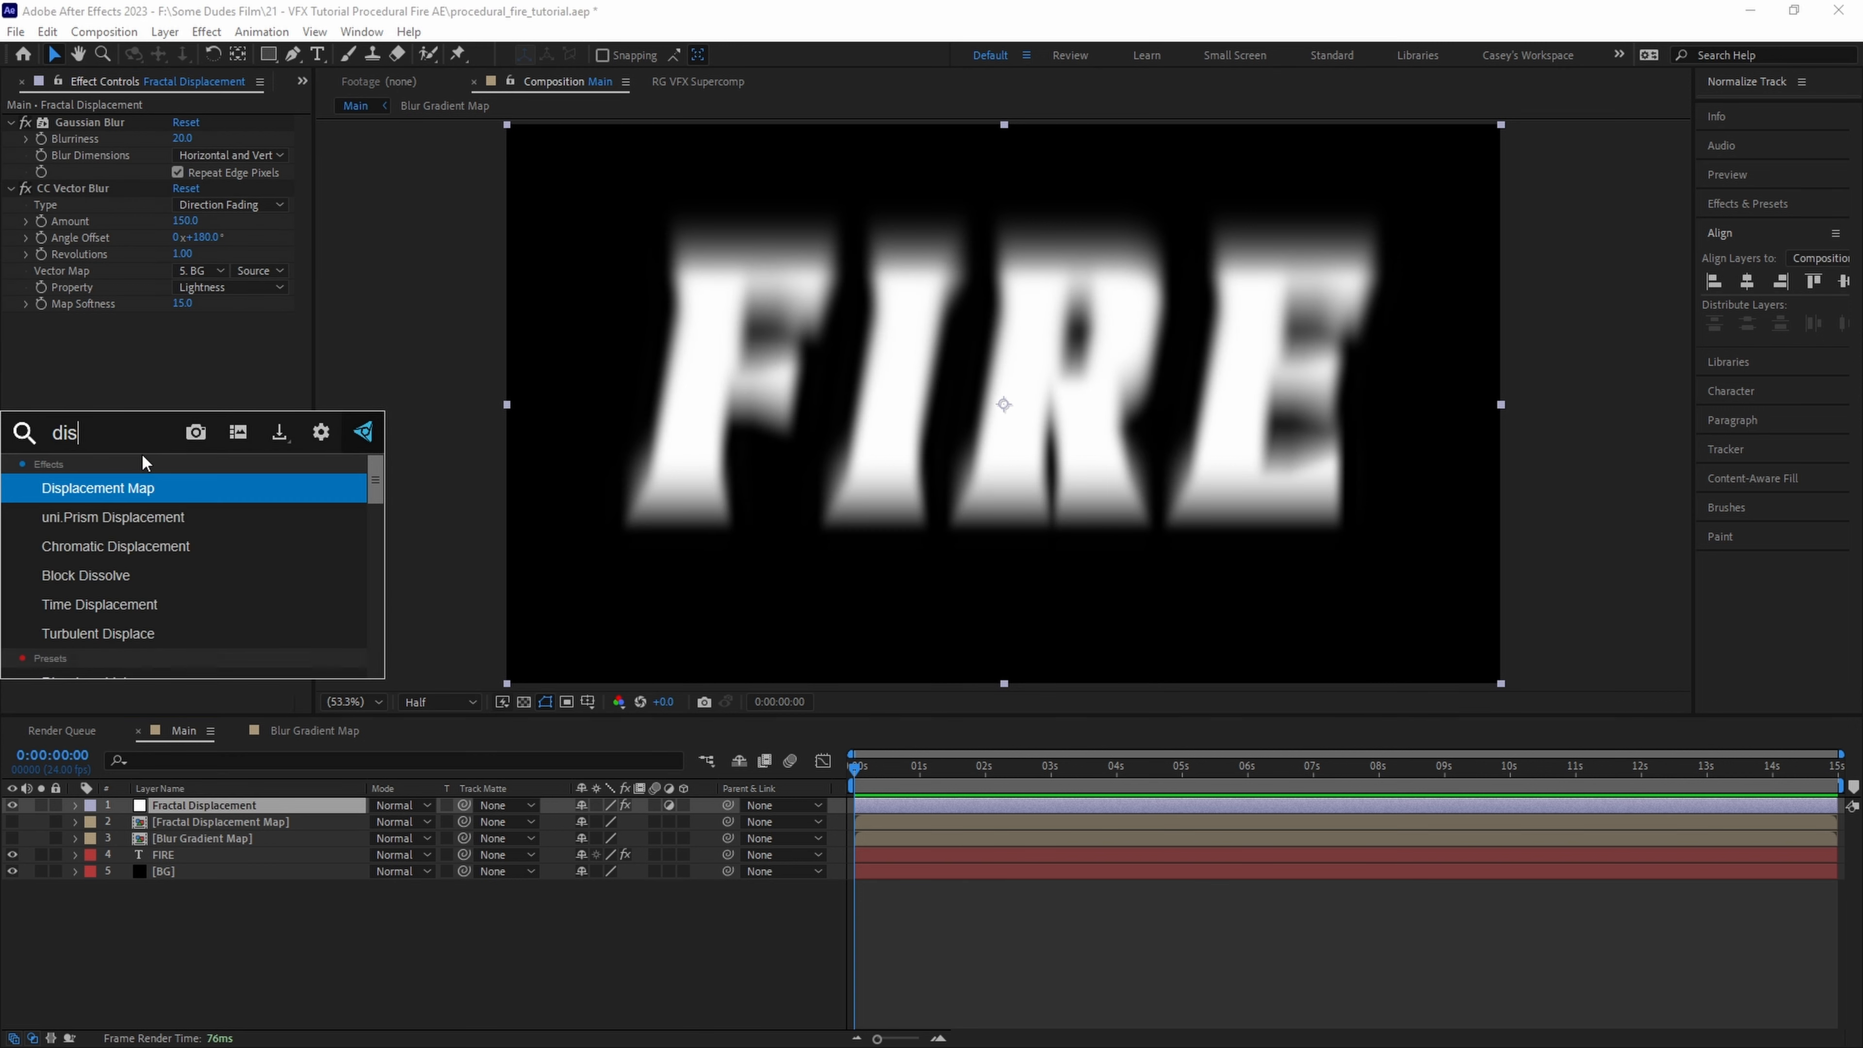
text(place)
key(Return)
click(200, 336)
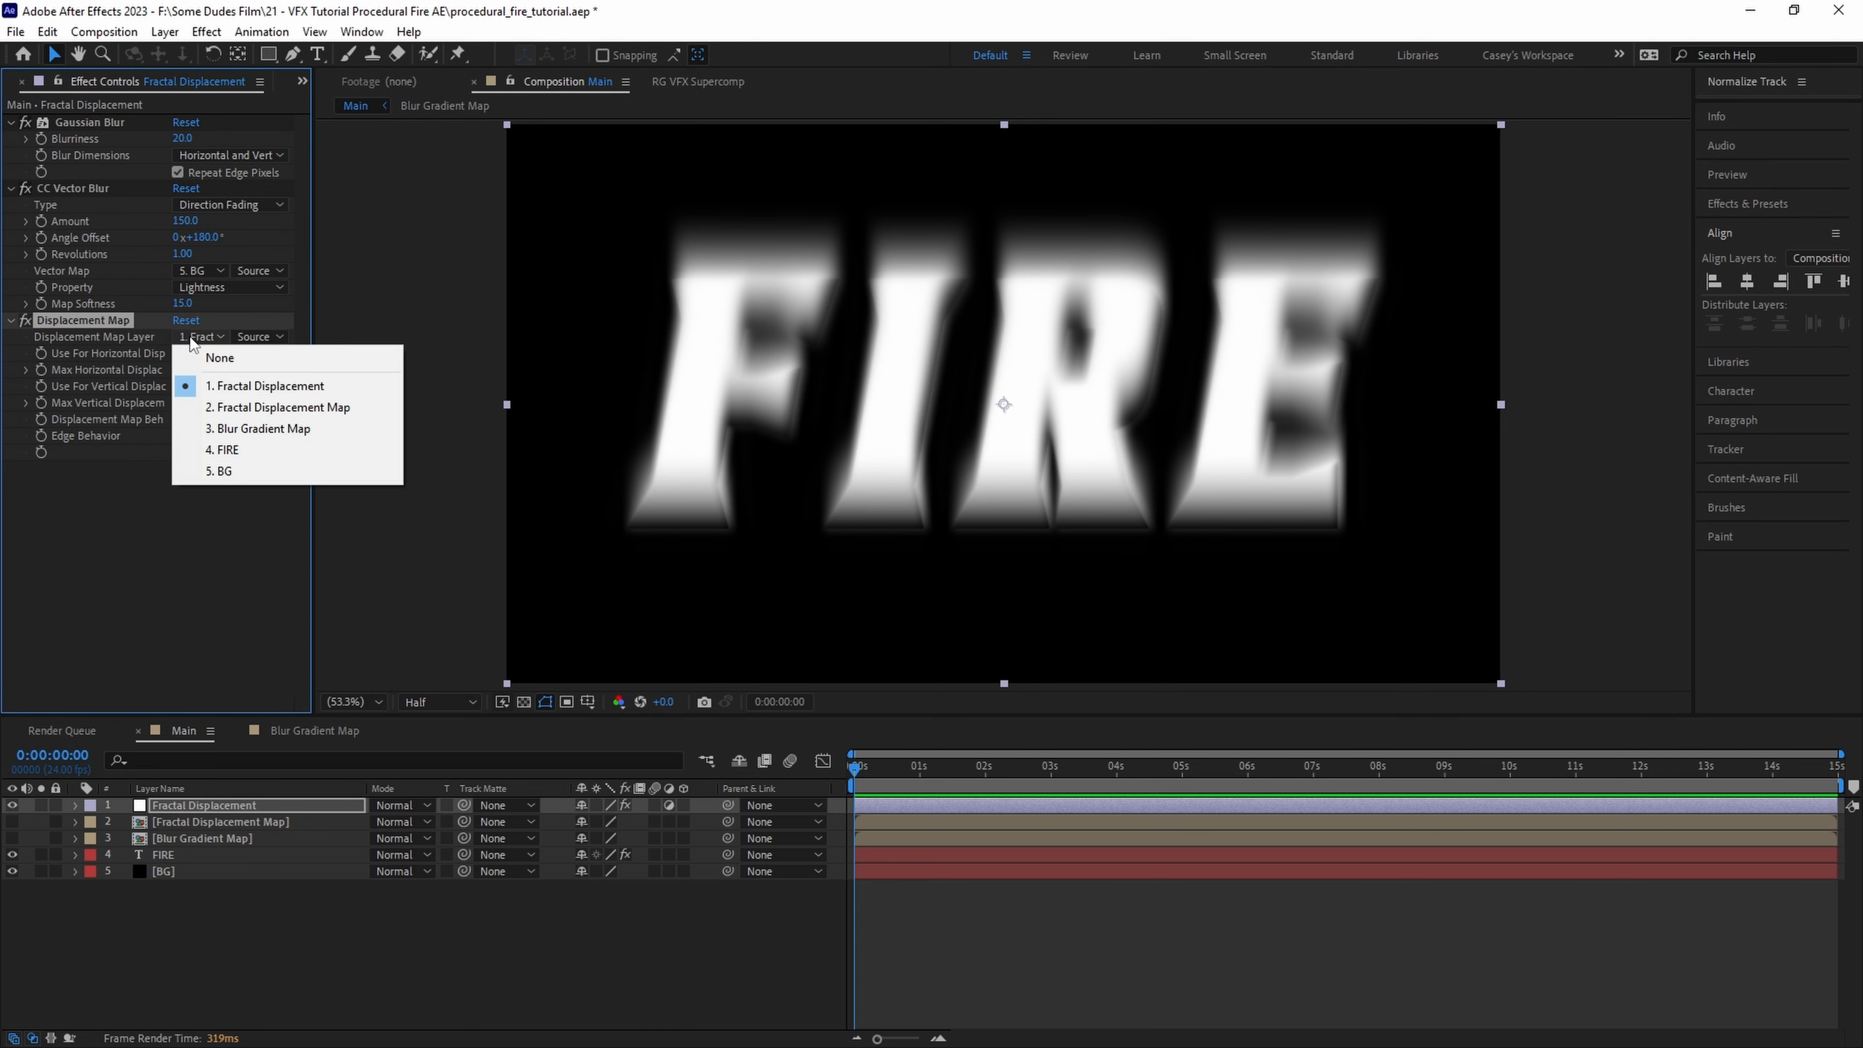
click(283, 407)
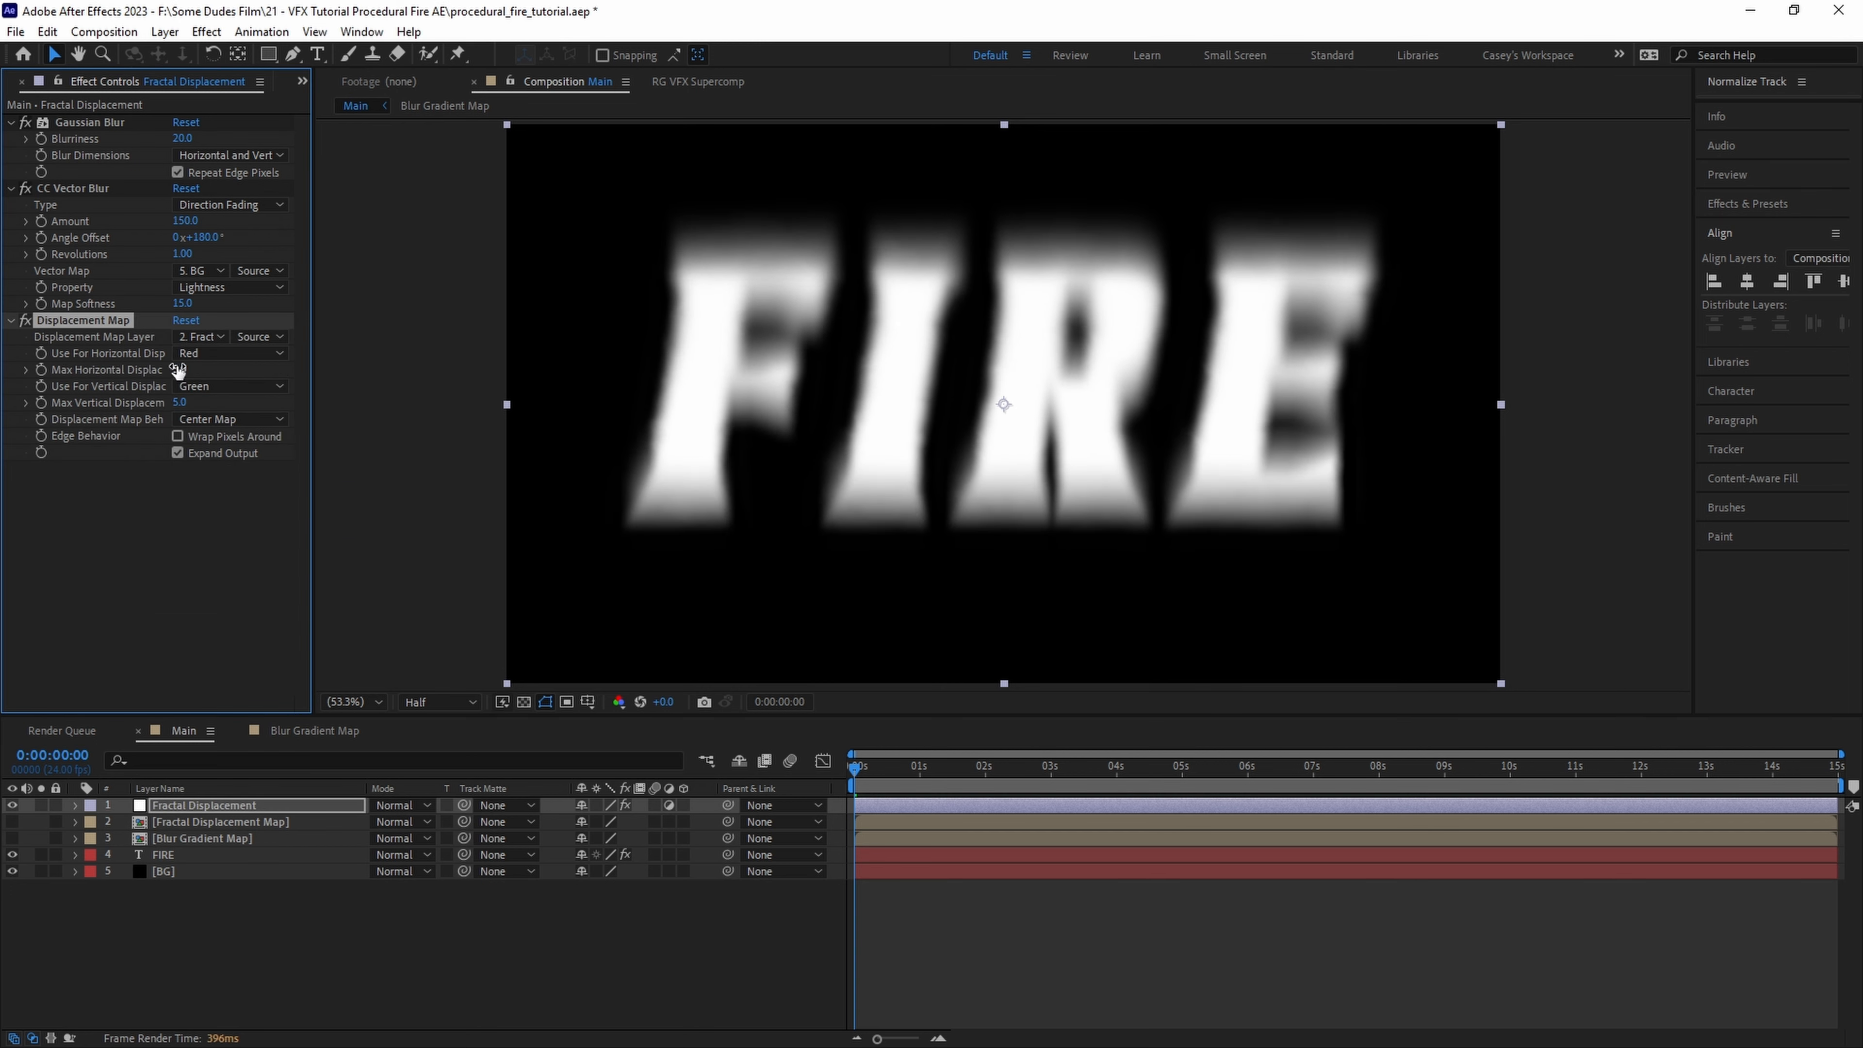
drag(210, 369, 232, 399)
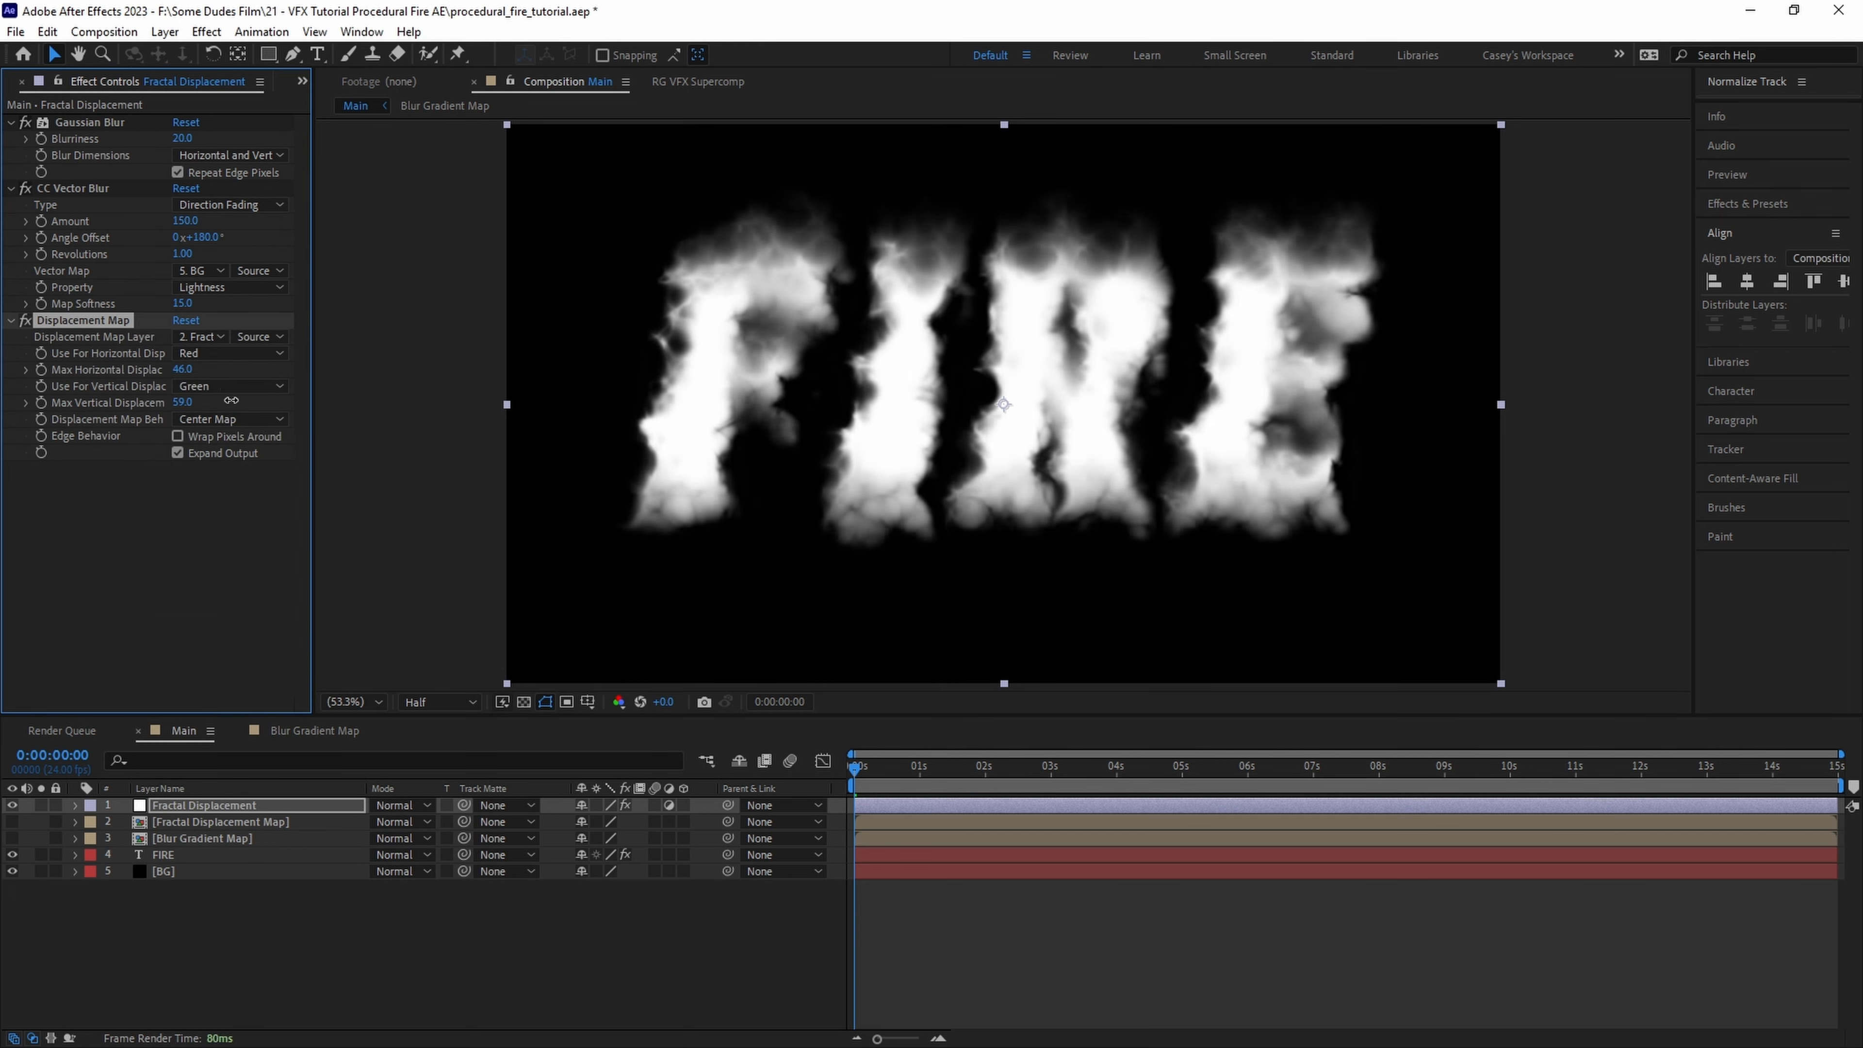
key(space)
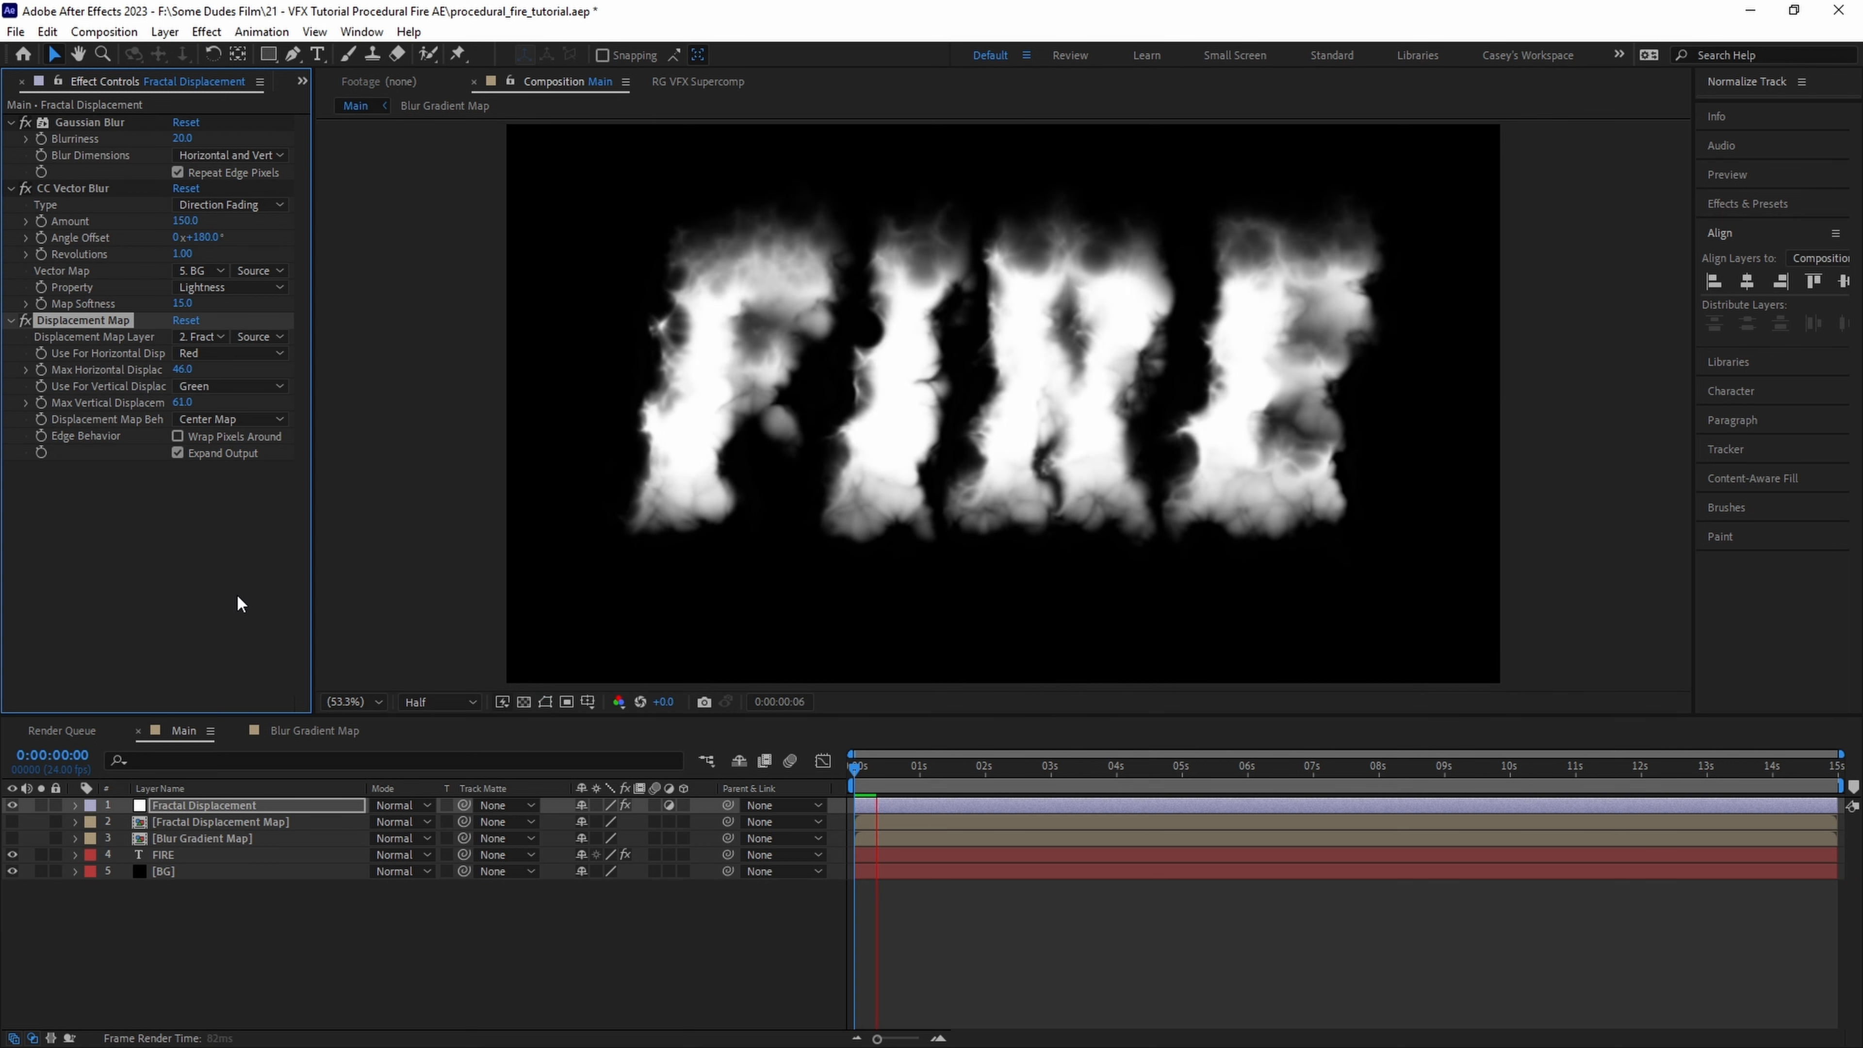
- Open the Fractal Displacement Map composition and add a mid-gray solid above the noise layer
double_click(139, 821)
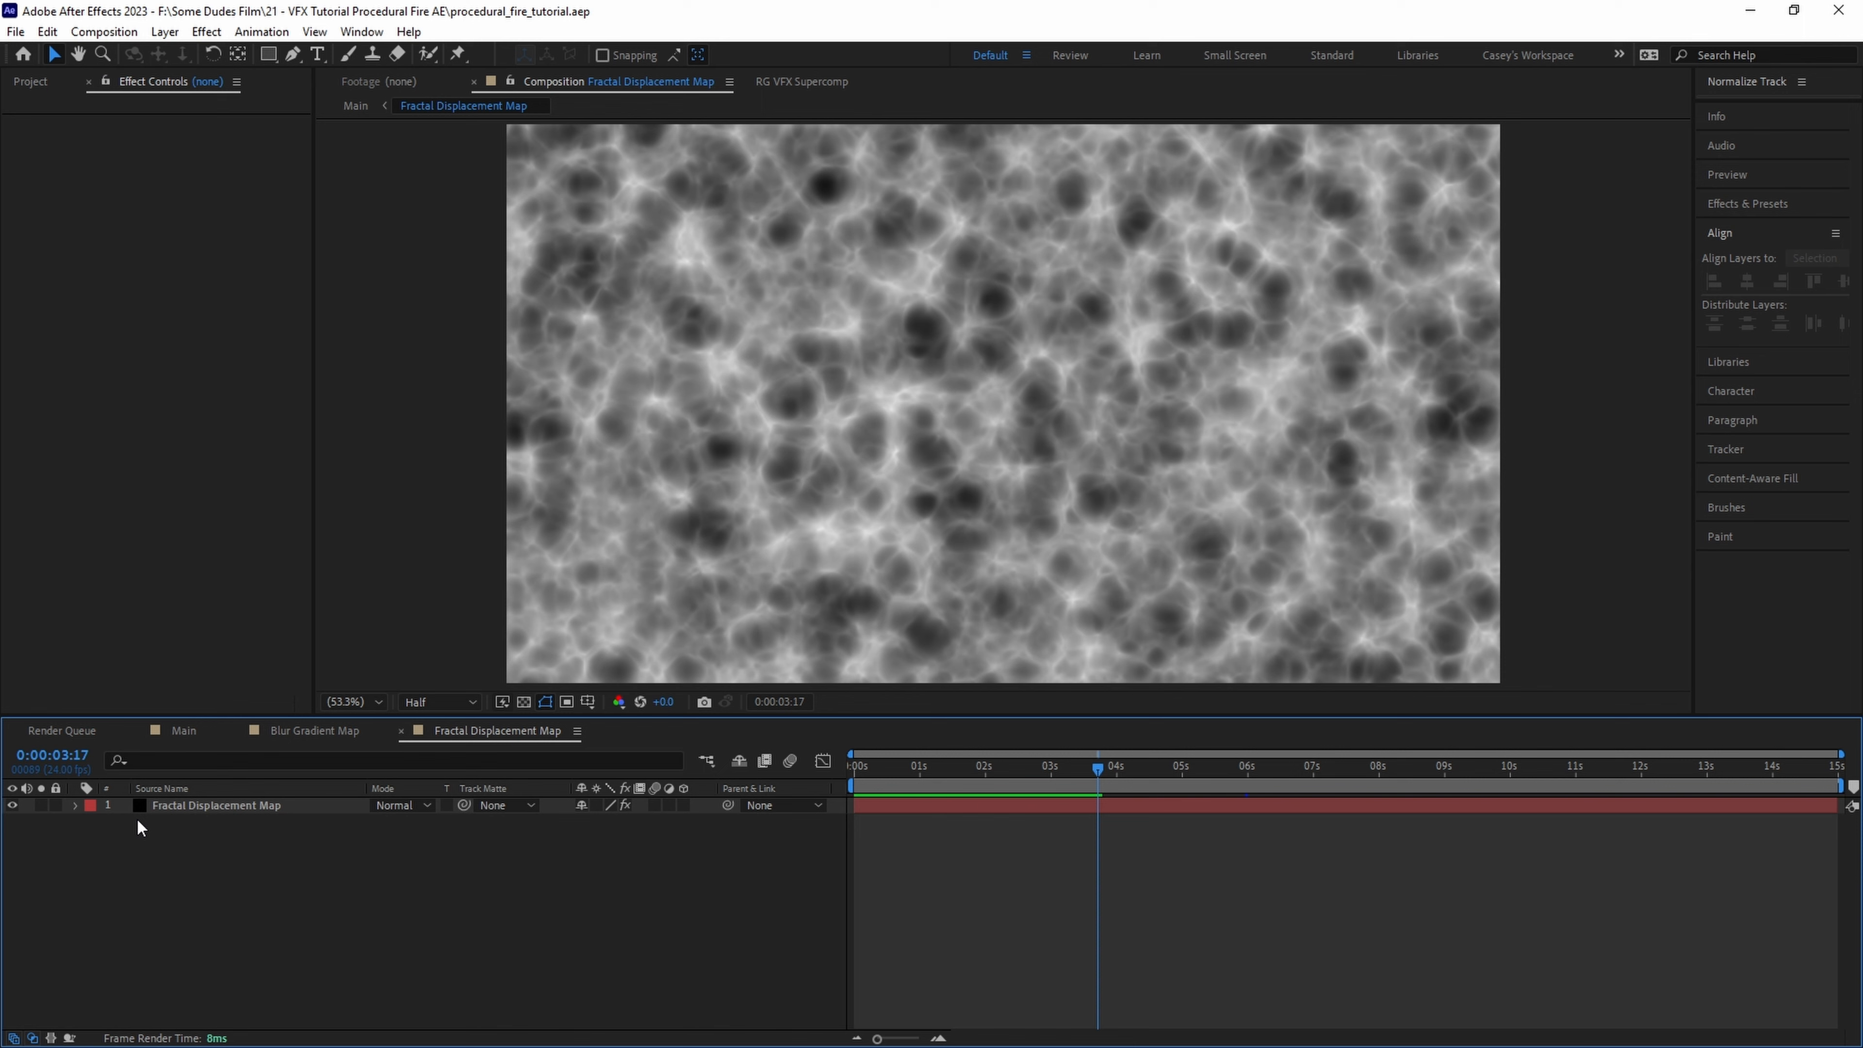
key(ctrl+y)
click(788, 617)
drag(345, 341, 252, 320)
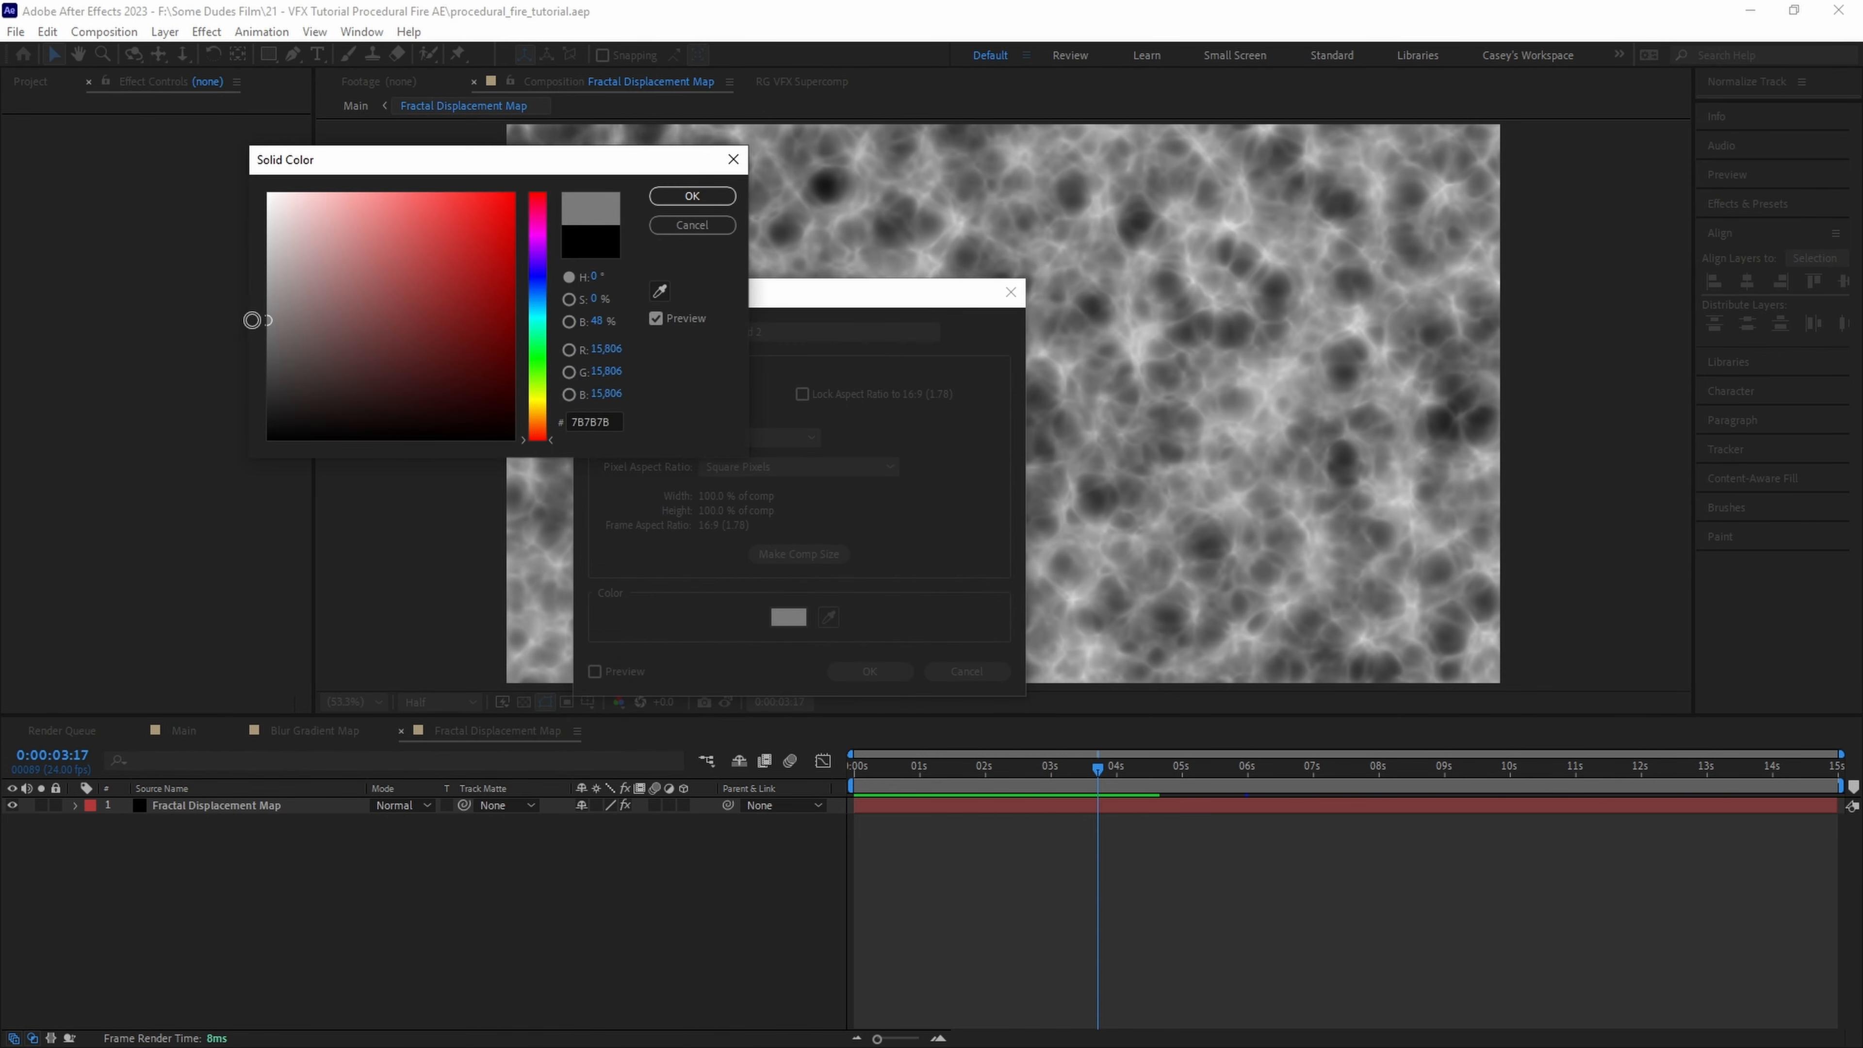
click(692, 195)
click(869, 671)
- Mask the gray solid with a rectangle covering the lower part of the frame and feather the mask by 215 pixels
key(q)
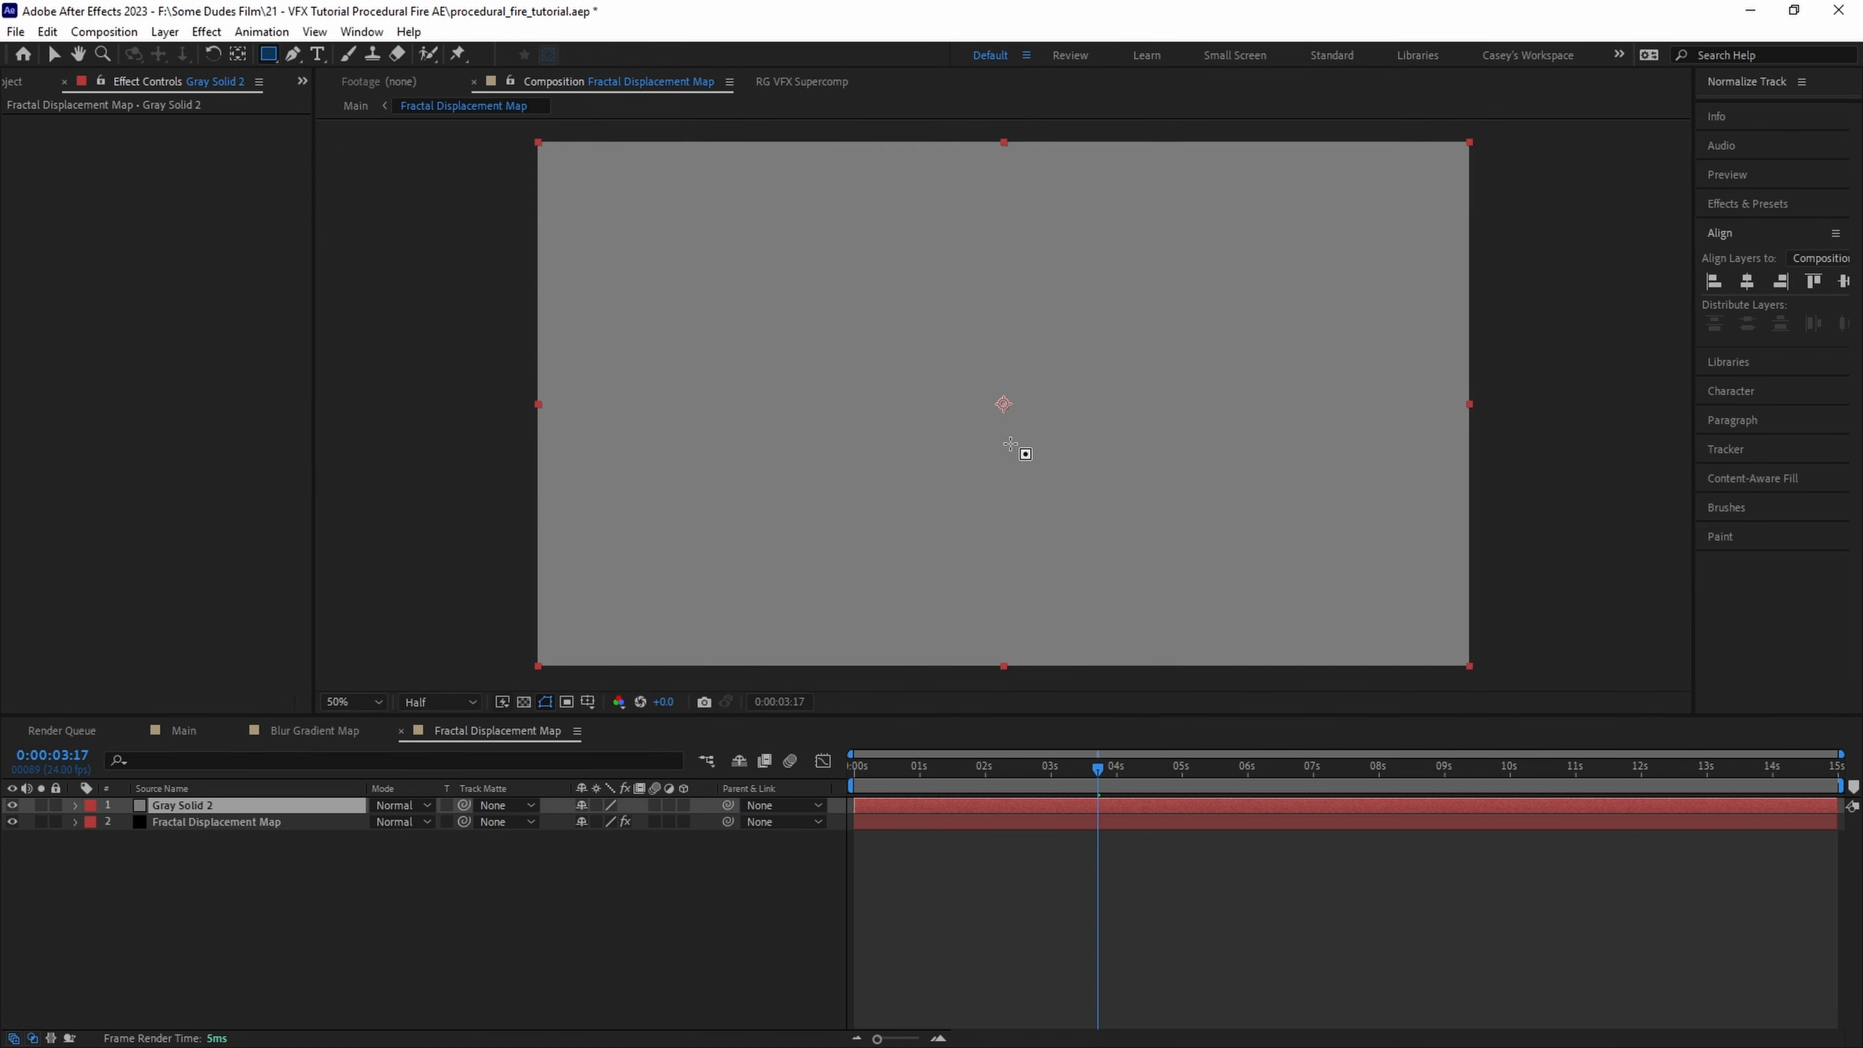
key(comma)
key(comma)
key(comma)
drag(729, 424, 1282, 588)
key(f)
drag(615, 837, 828, 839)
key(shift+slash)
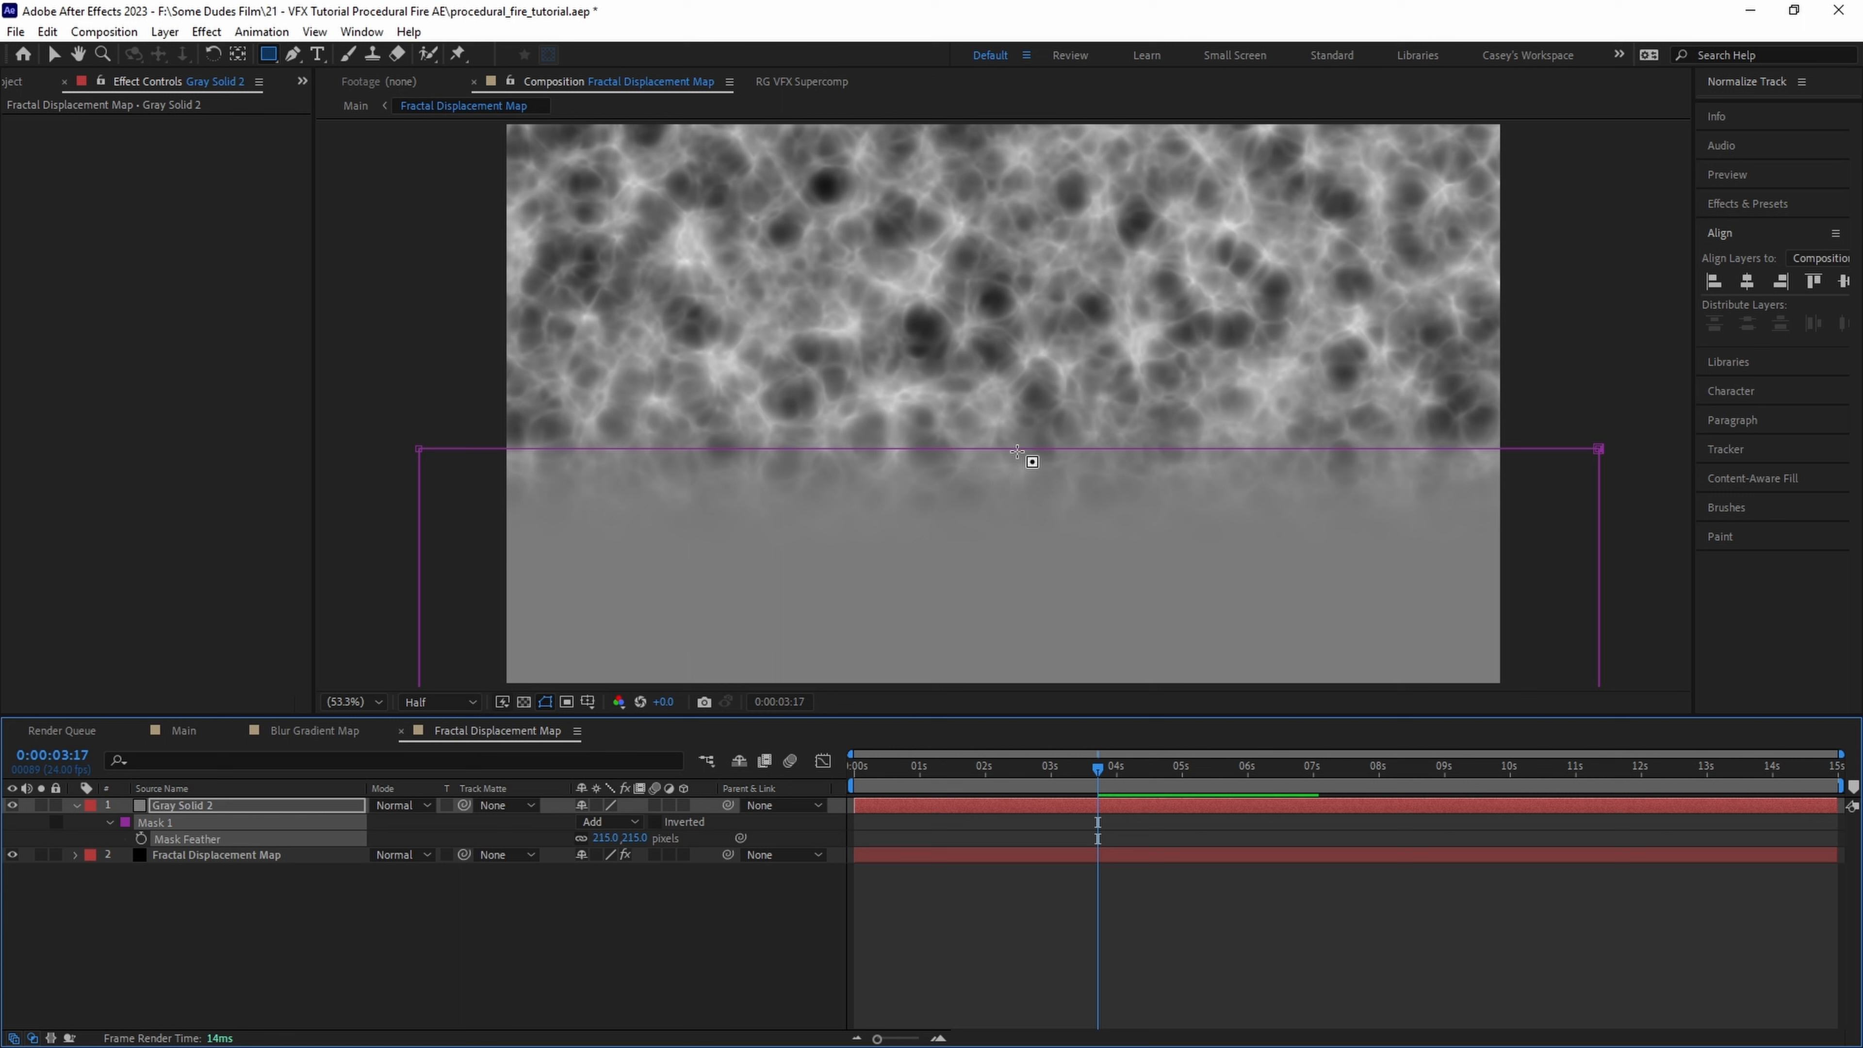
- Add Solid Composite to the Fractal Displacement layer in the Main composition and set its color to black
click(183, 731)
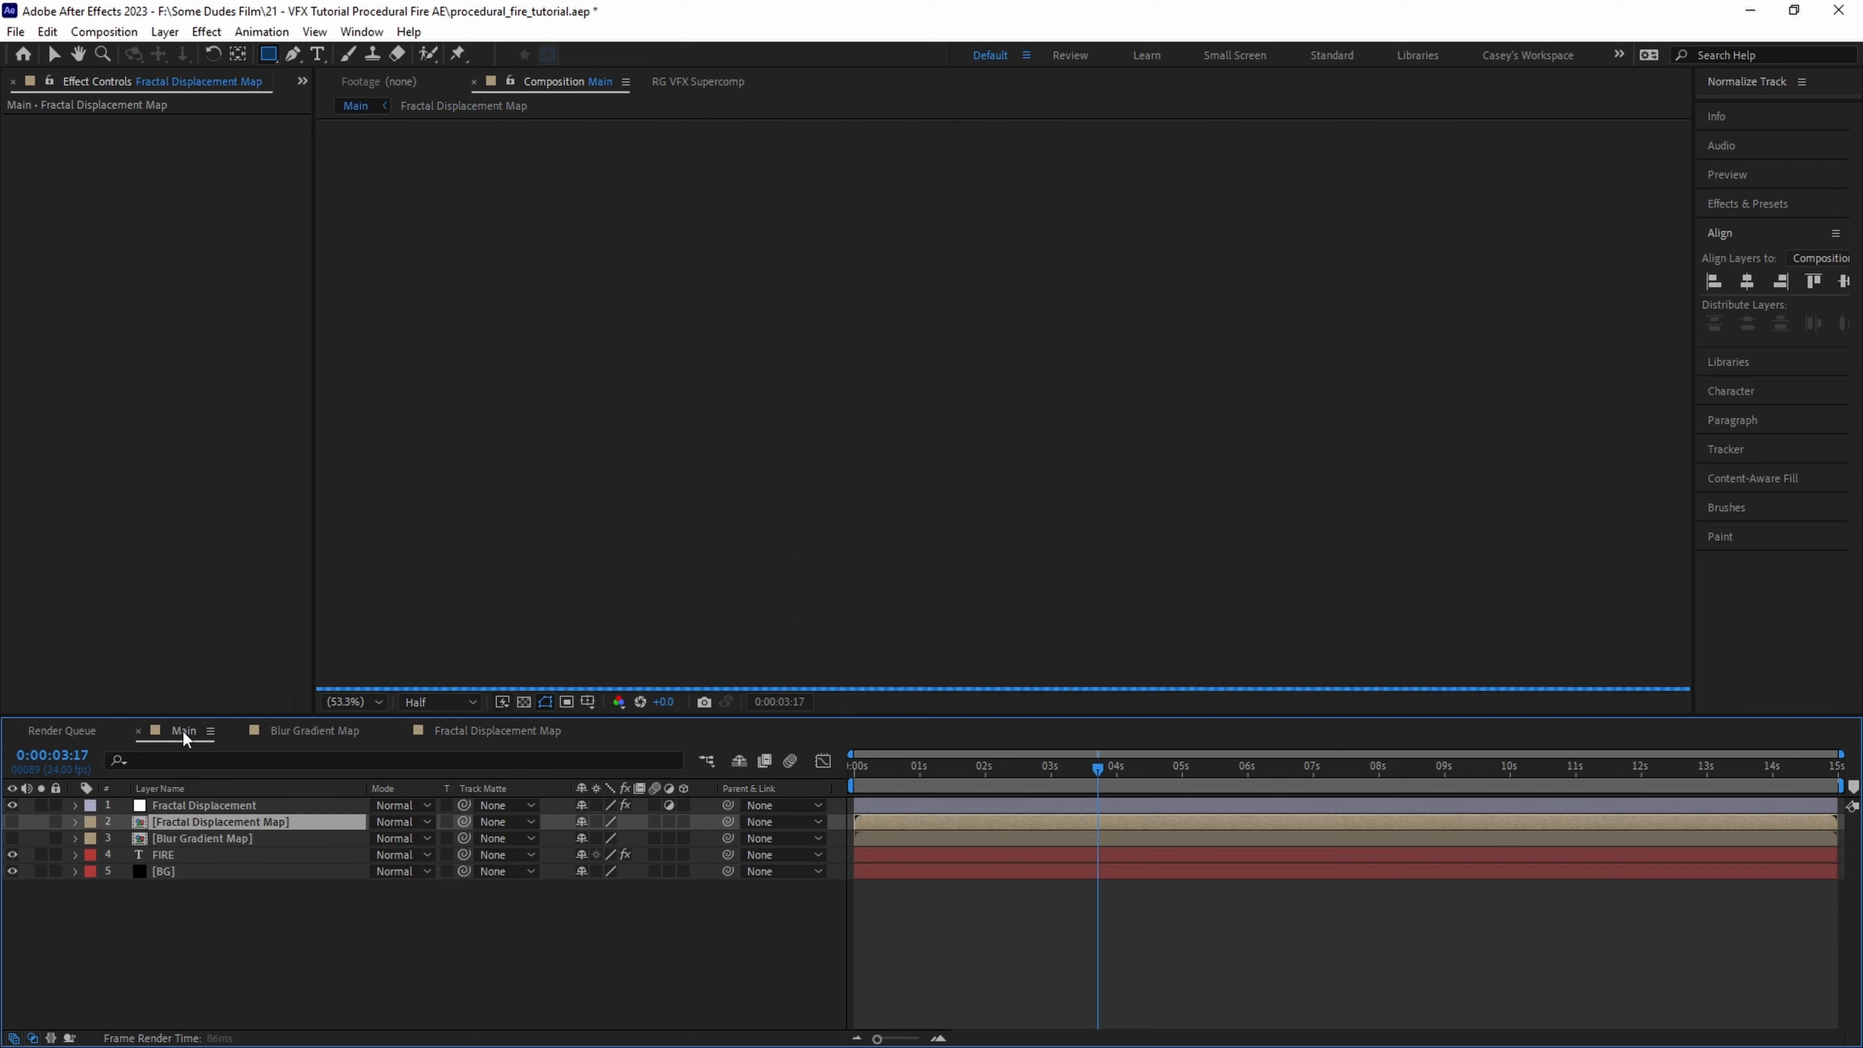
click(212, 804)
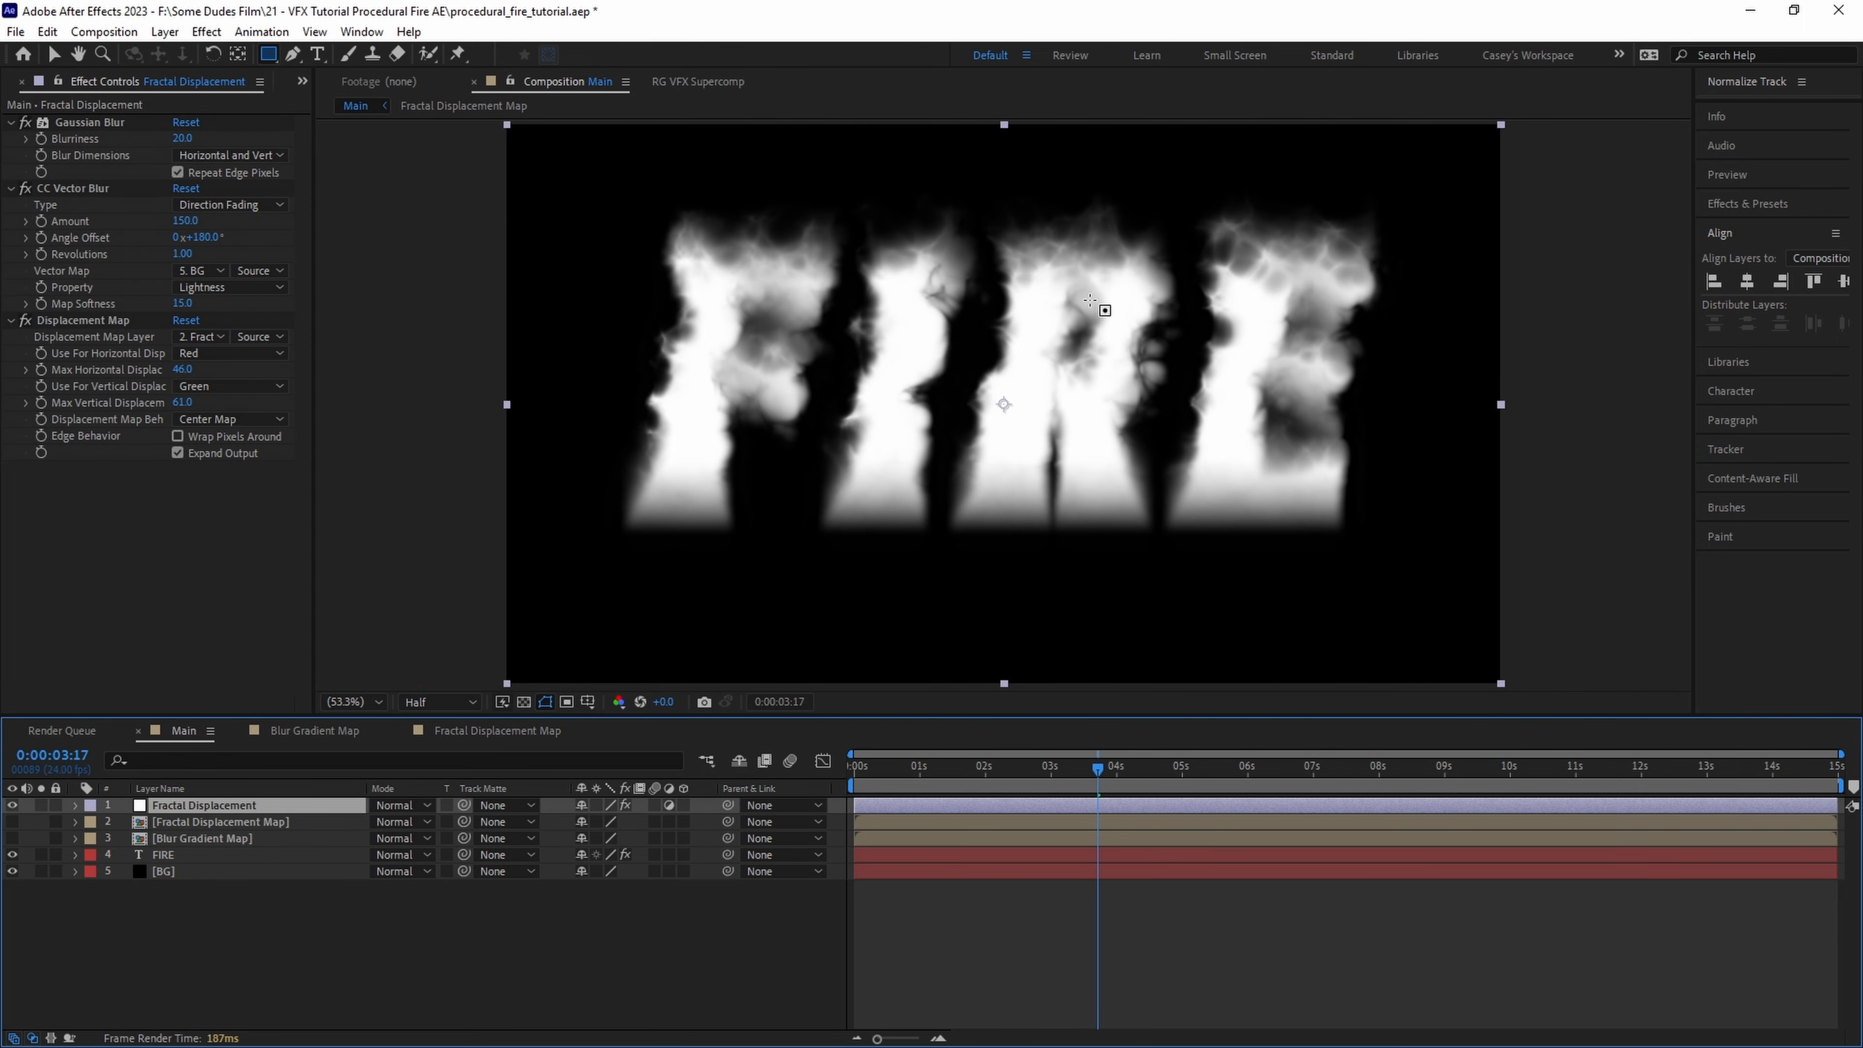
key(ctrl+space)
text(solid)
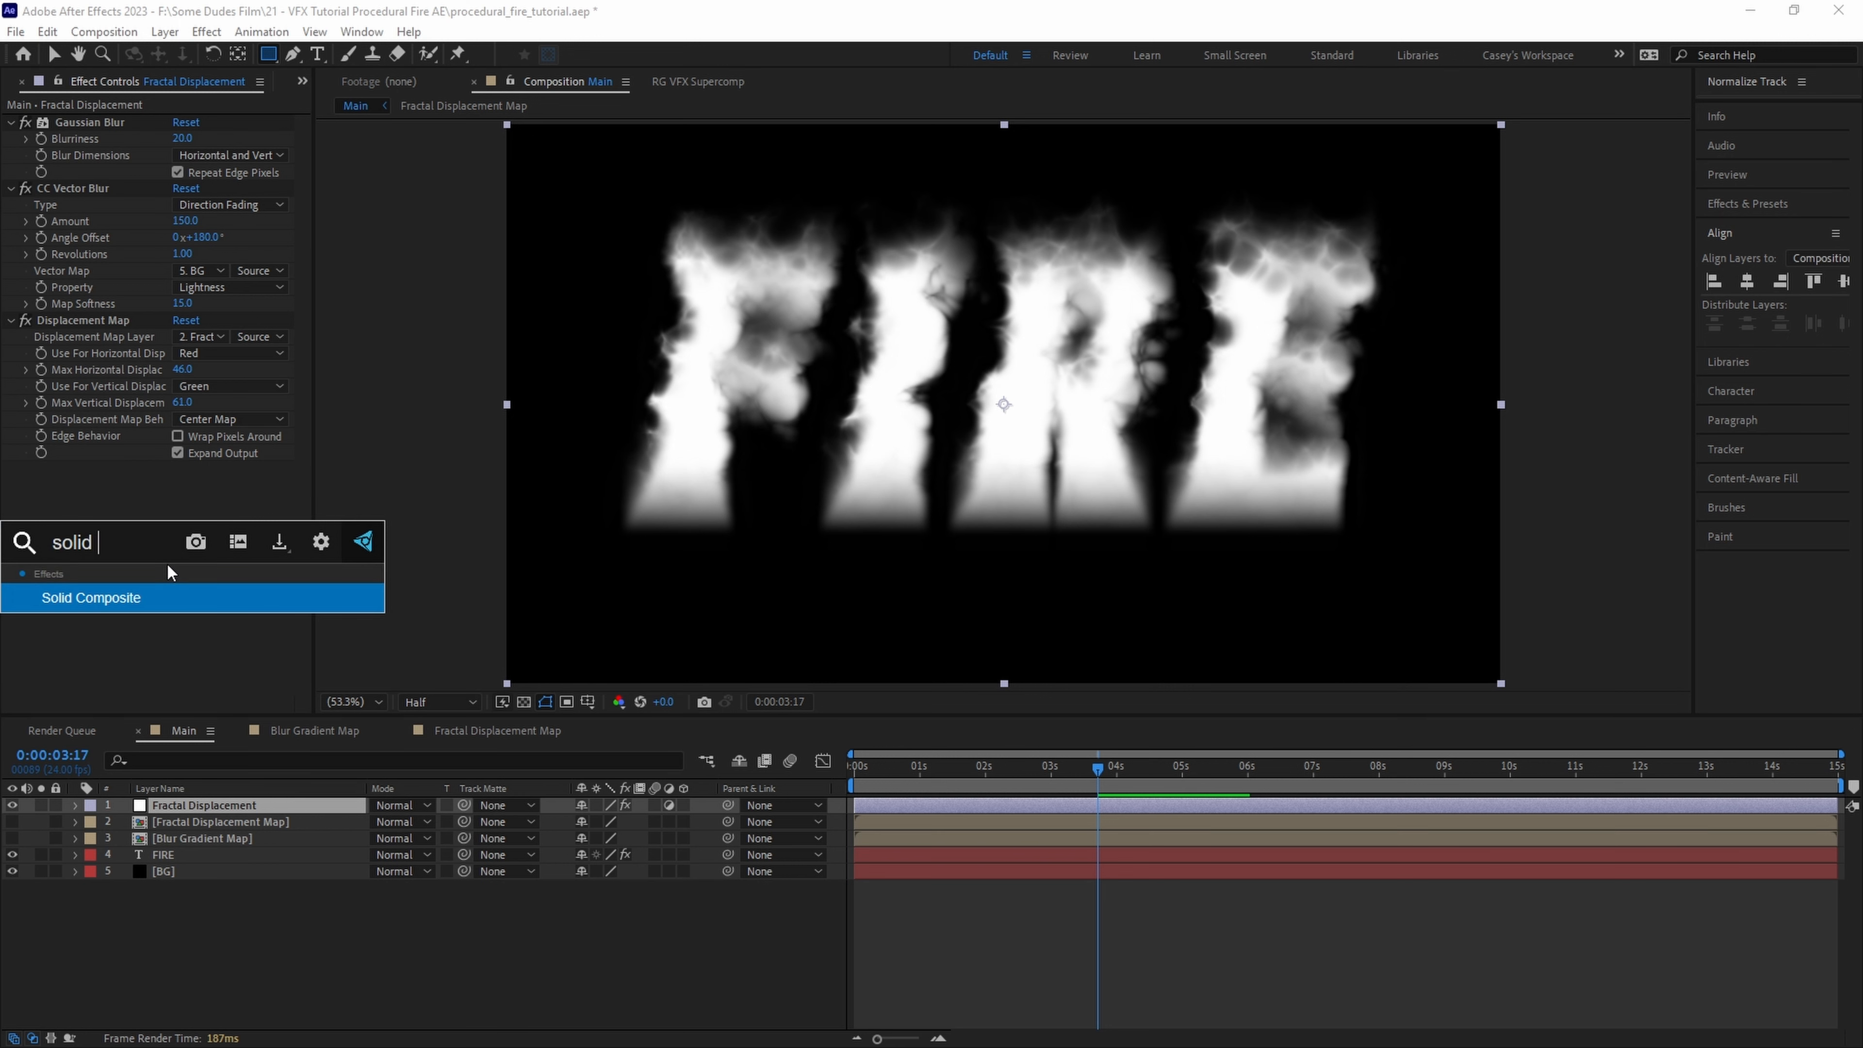
key(Return)
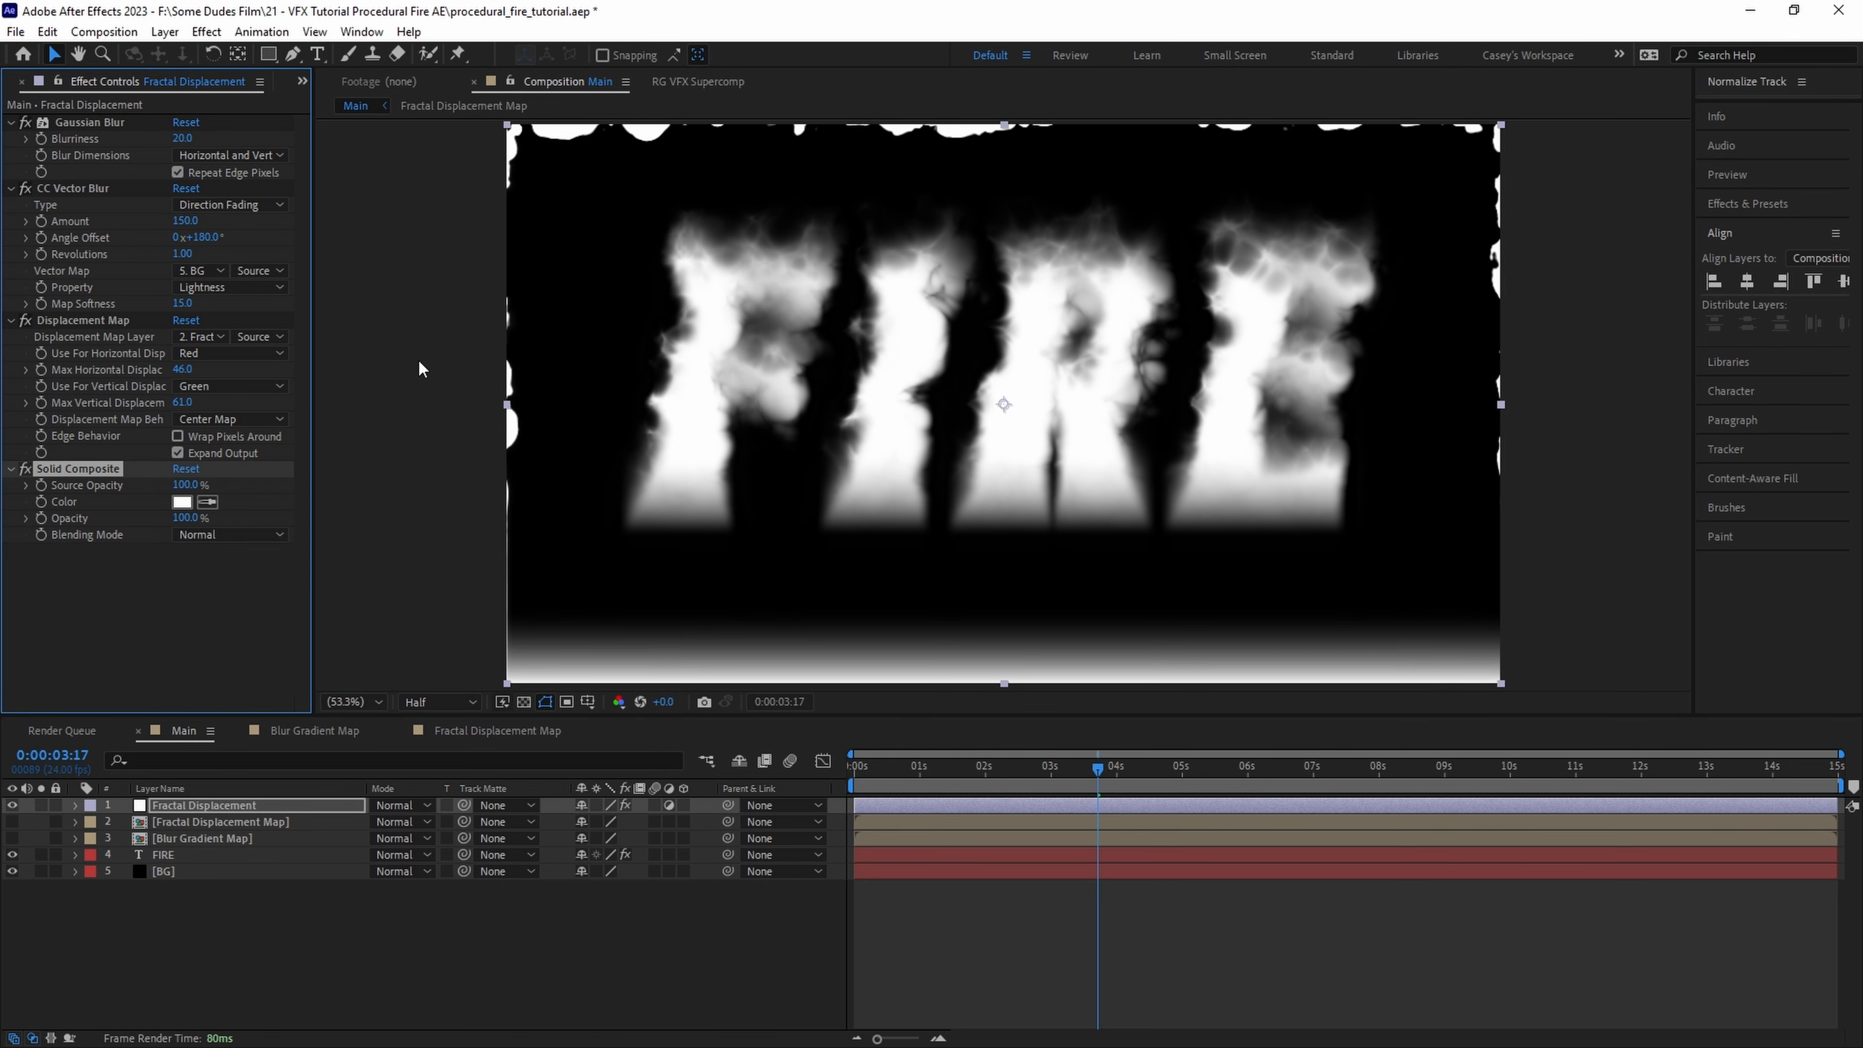
click(183, 502)
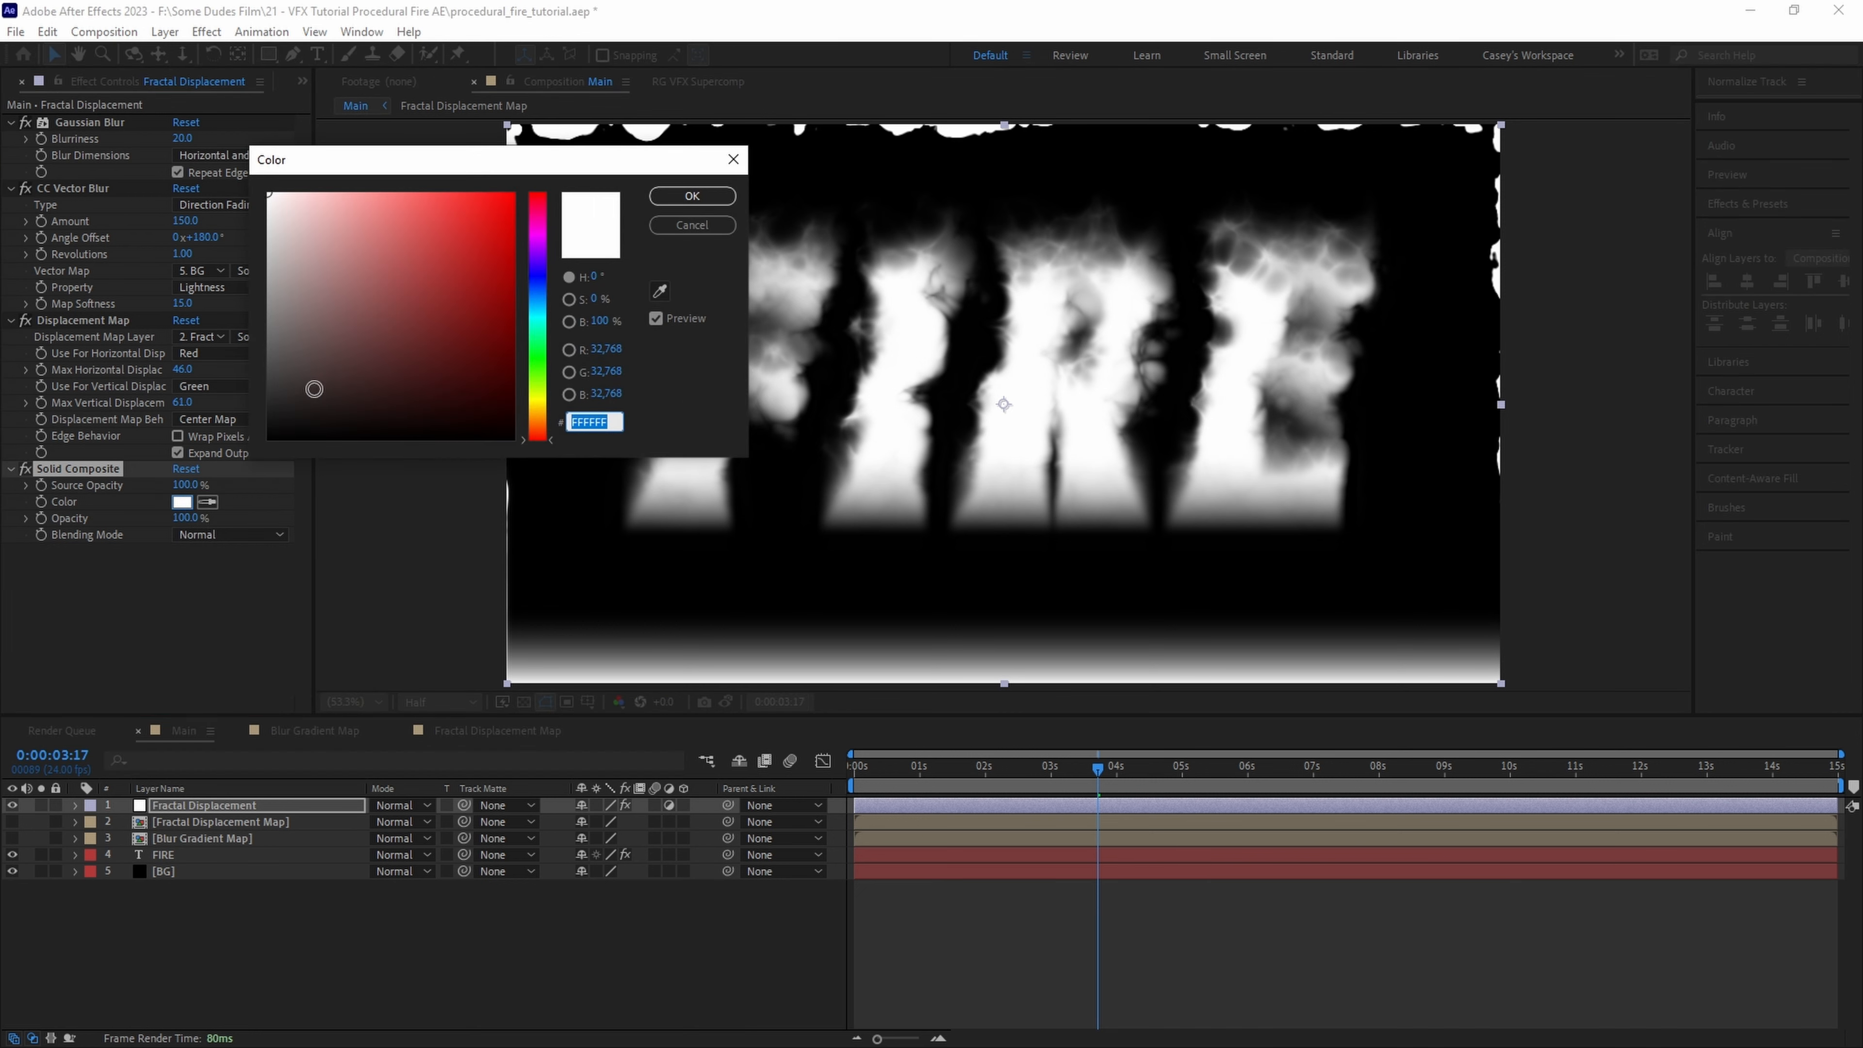
drag(311, 389, 168, 491)
click(667, 202)
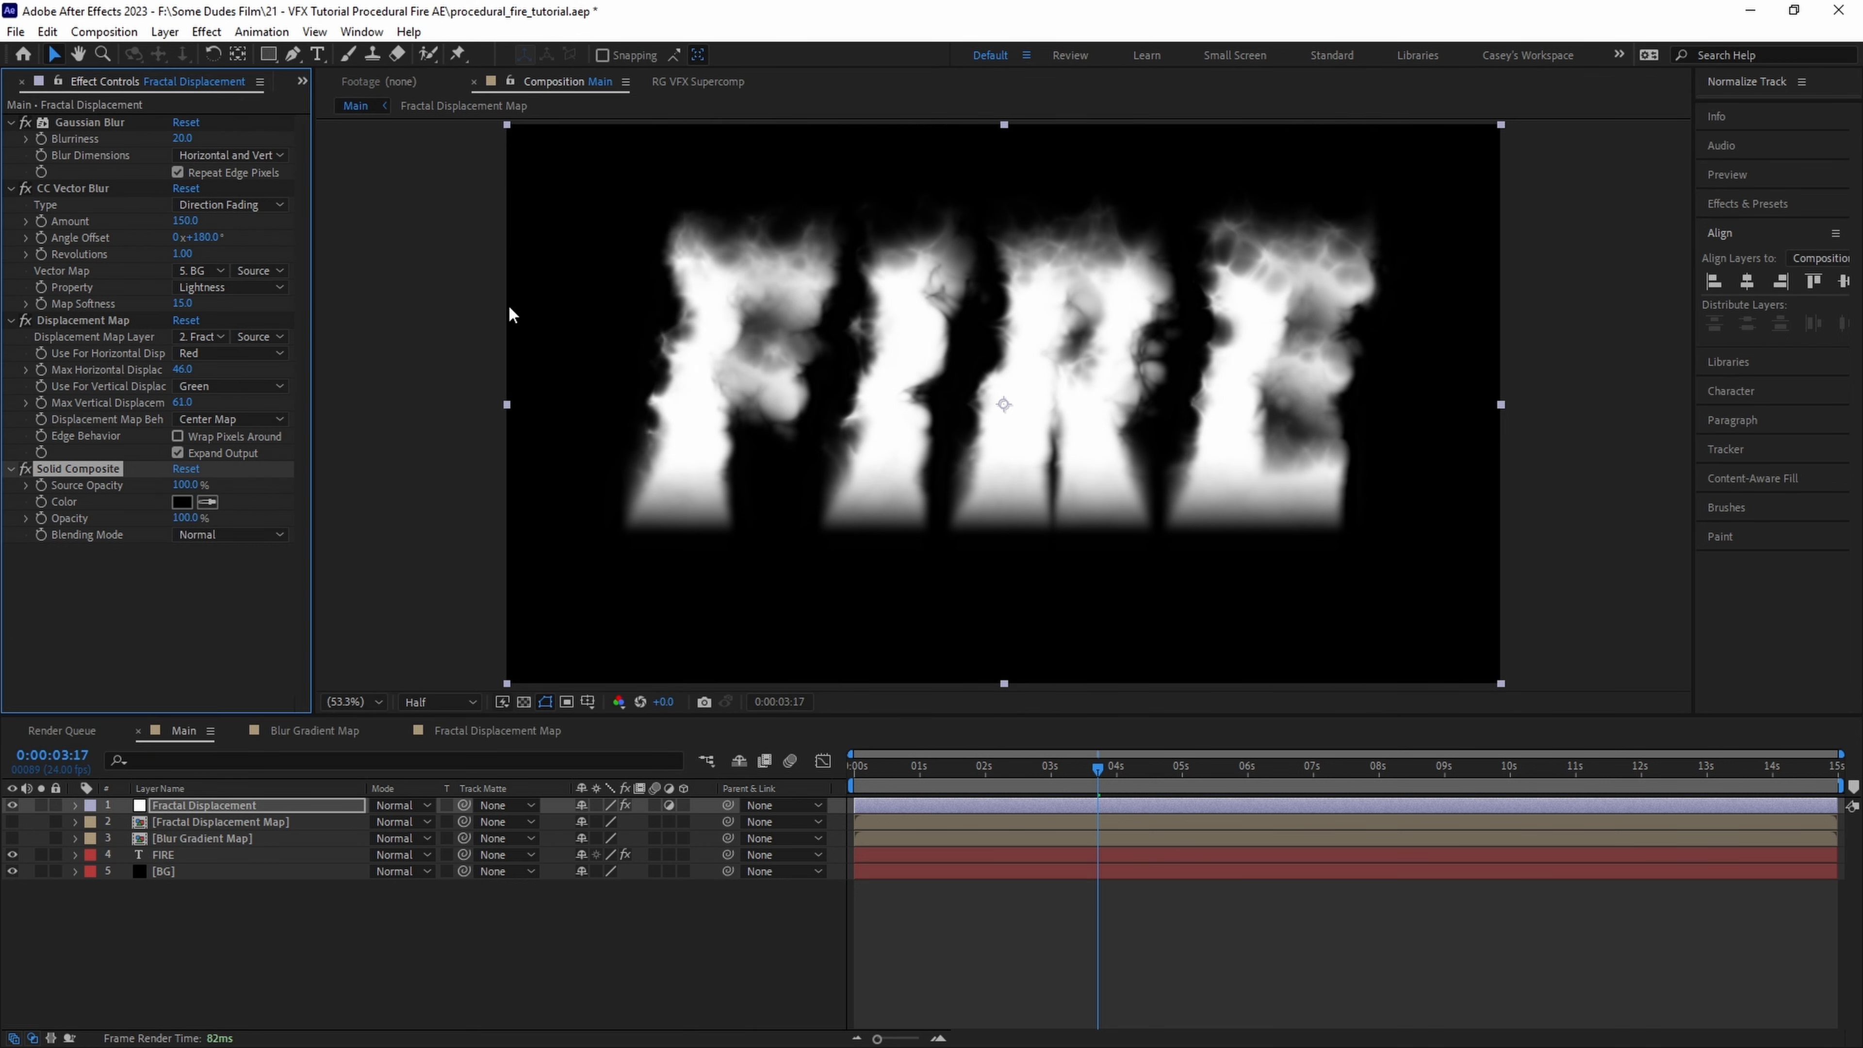
- Add Fractal Noise to the Fractal Displacement layer and drive its Offset Turbulence with the expression [0,time*-100]
click(159, 592)
key(ctrl+space)
text(fract)
key(Down)
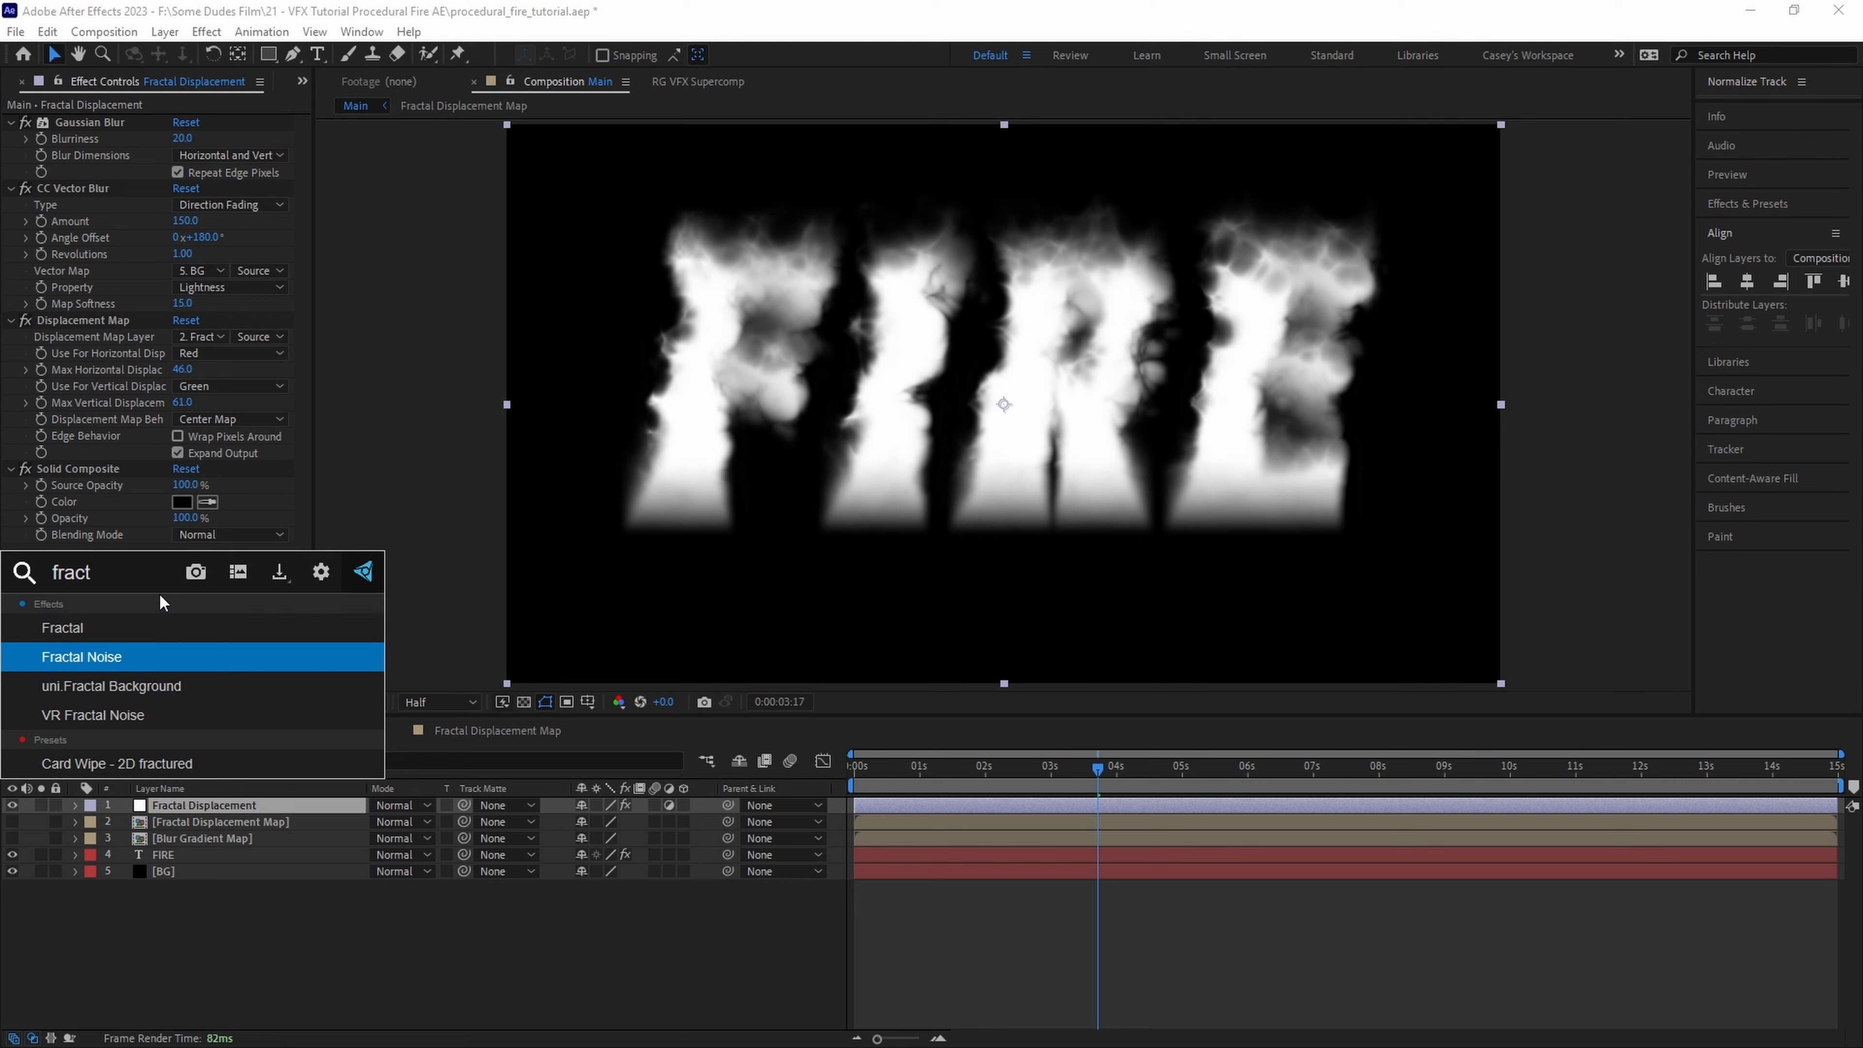
key(Return)
alt+click(56, 664)
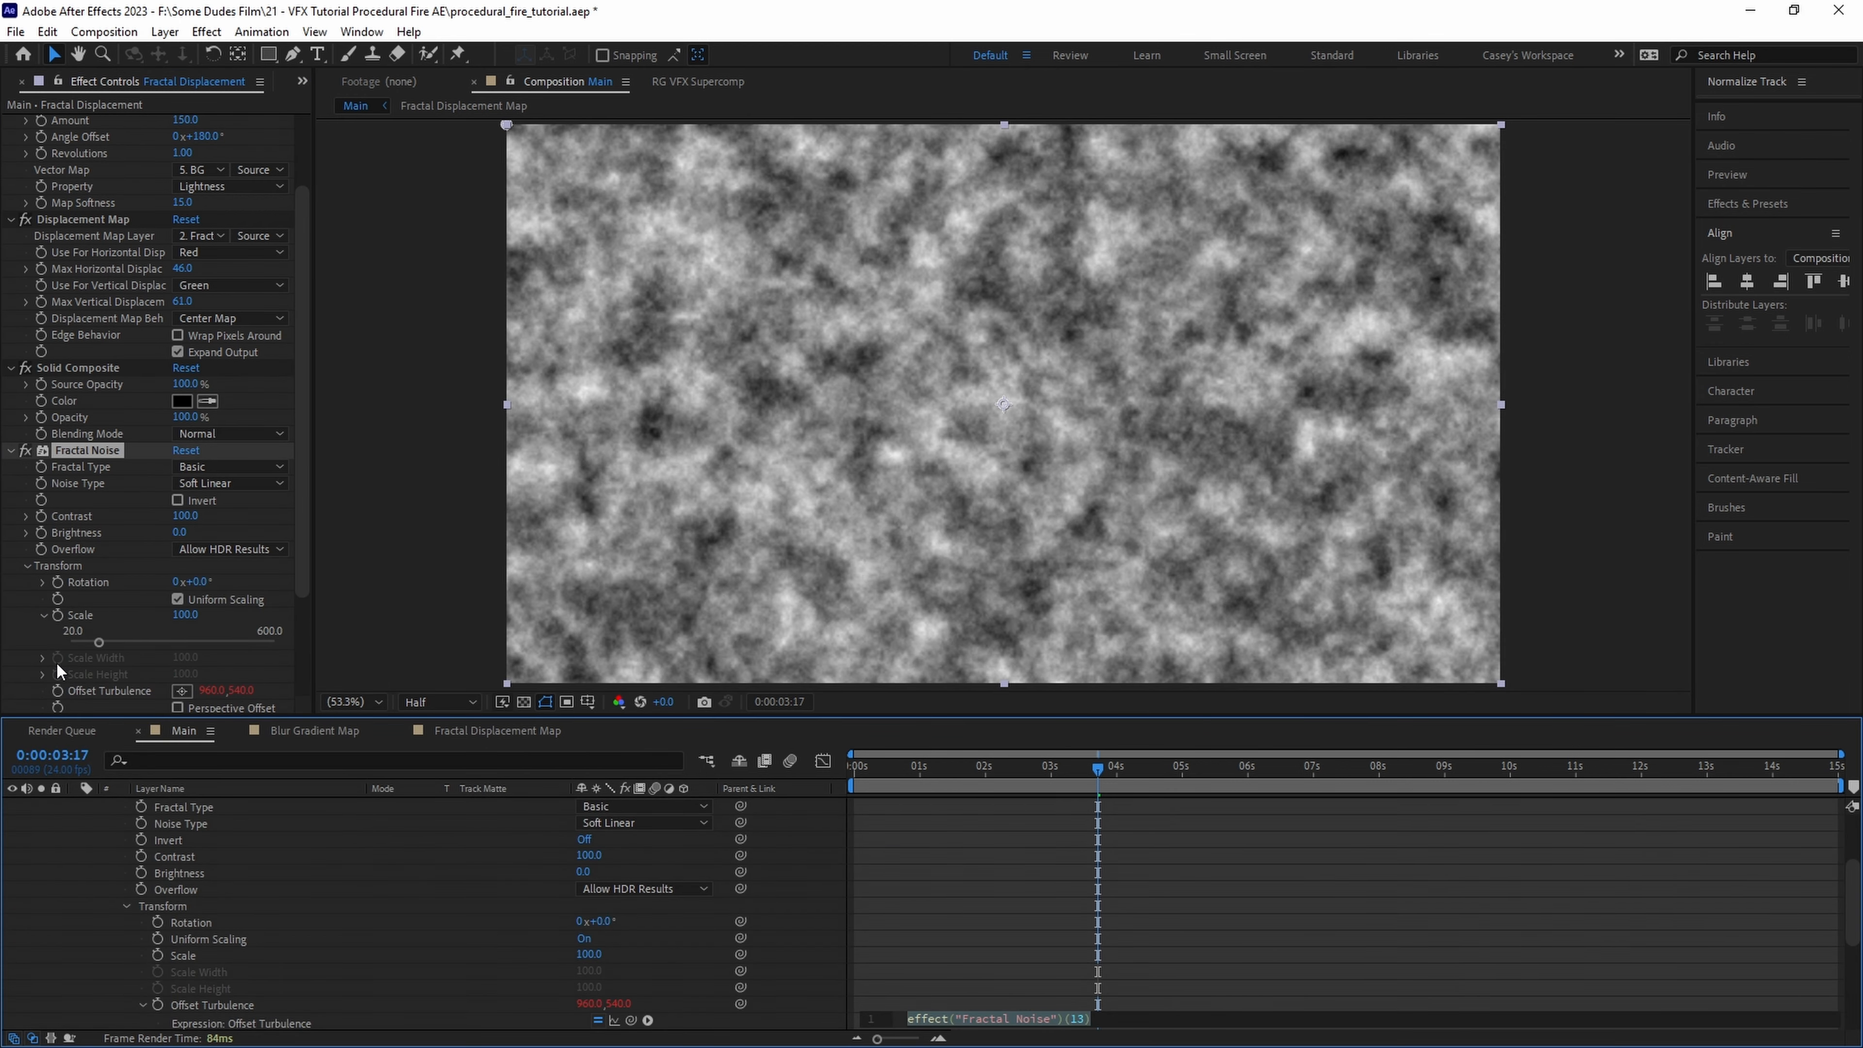
key(BackSpace)
text([0,time*-)
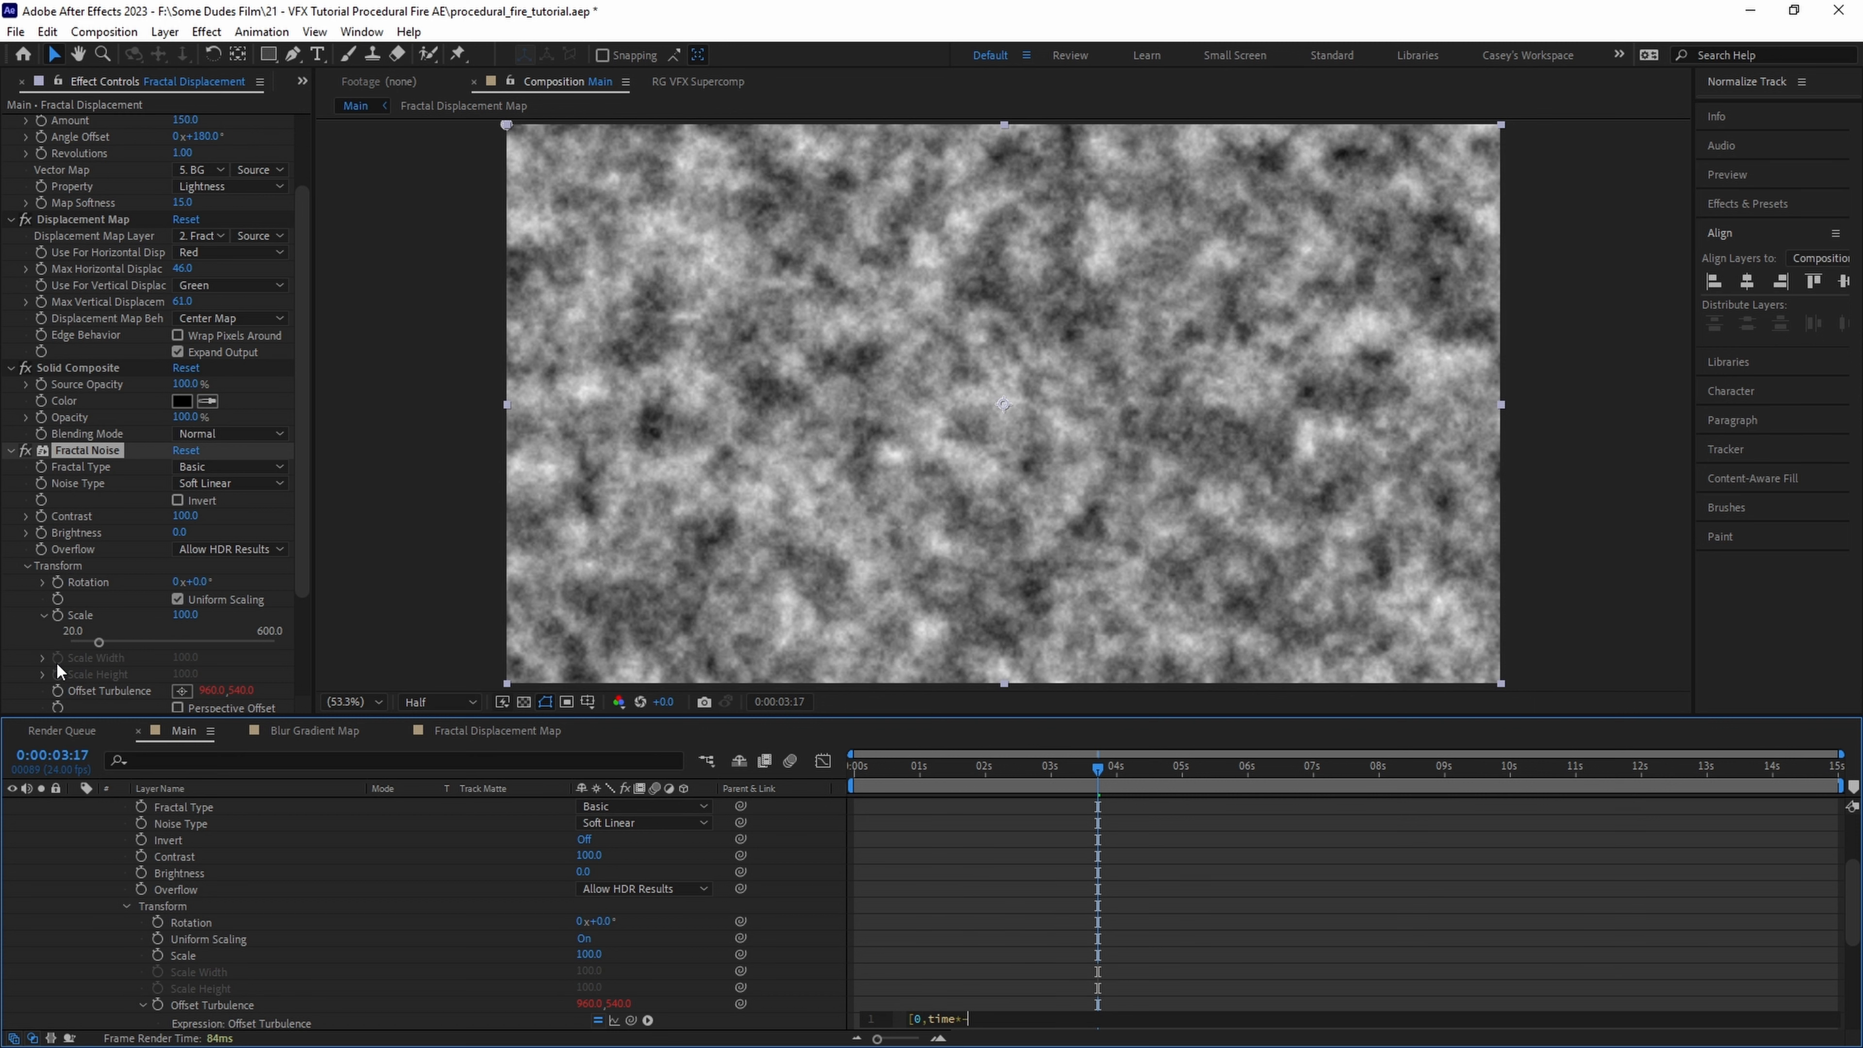
text(100])
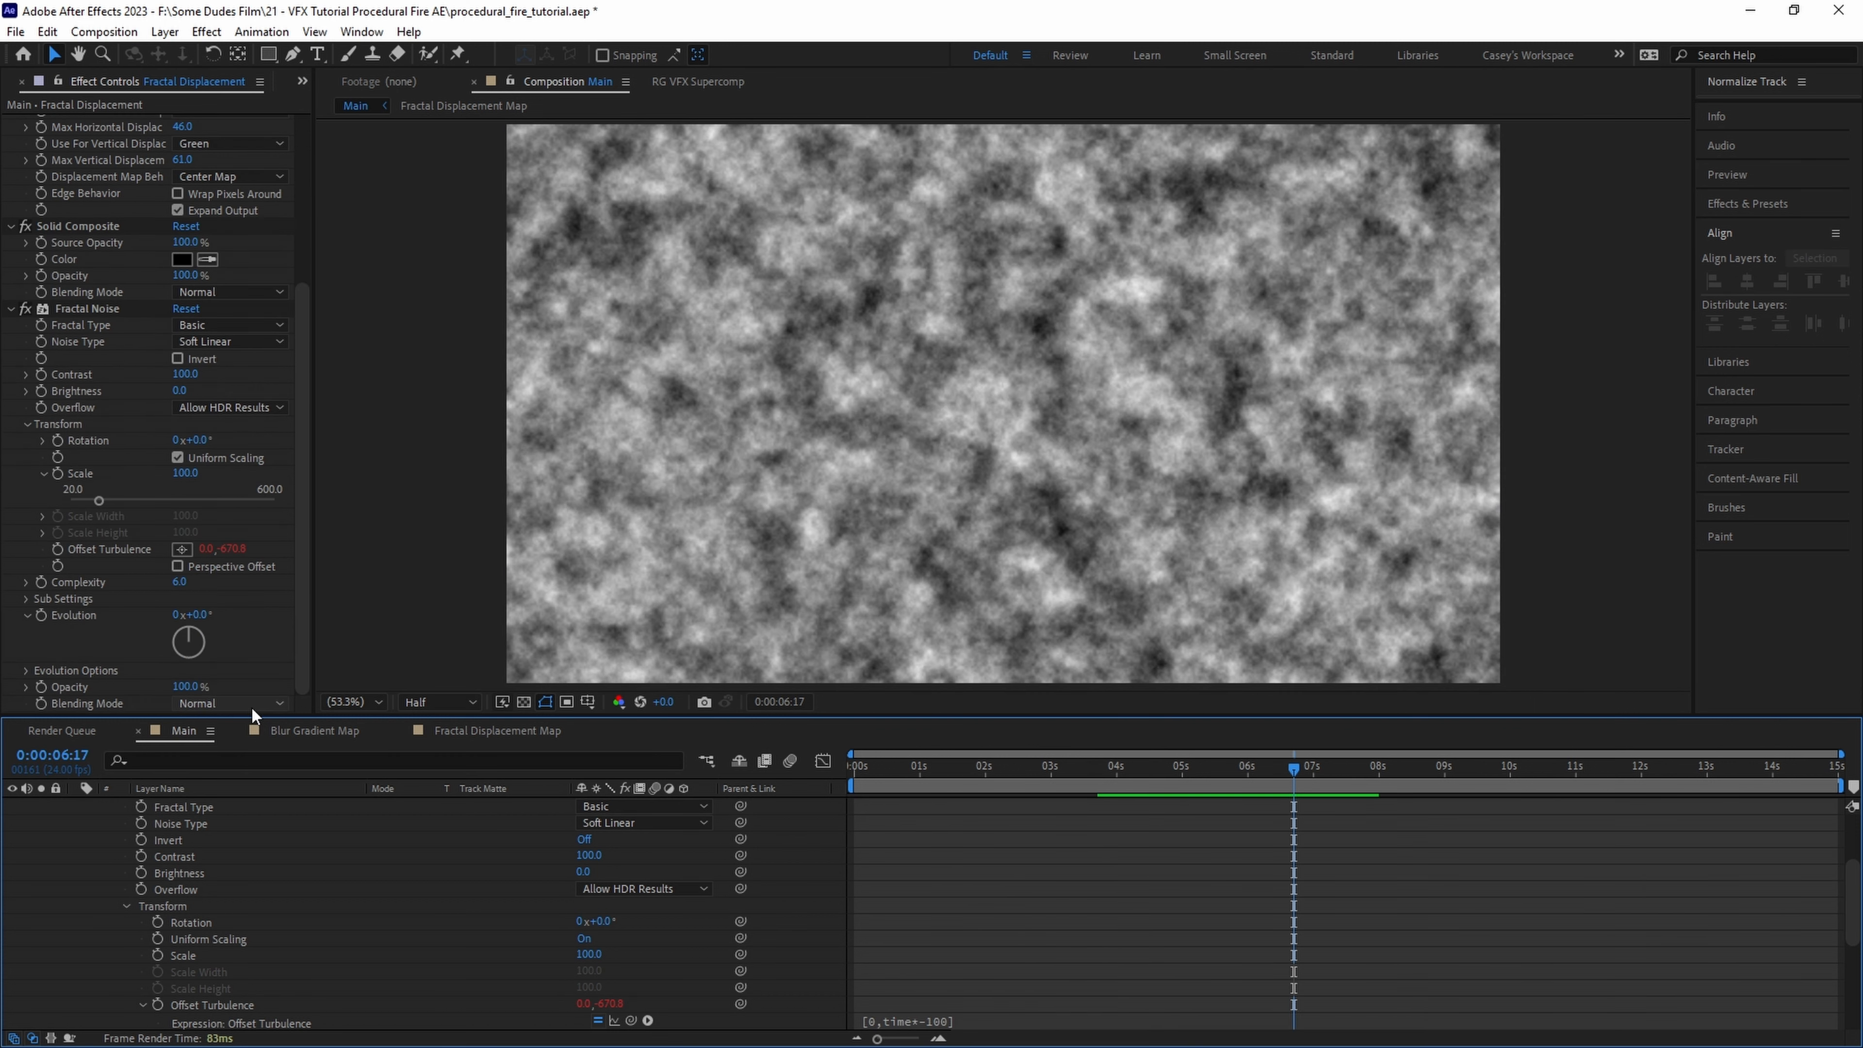
- Set the Fractal Noise blending mode to Color Burn and the Fractal Displacement layer's mode to Exclusion, and preview from the start
click(250, 703)
click(265, 518)
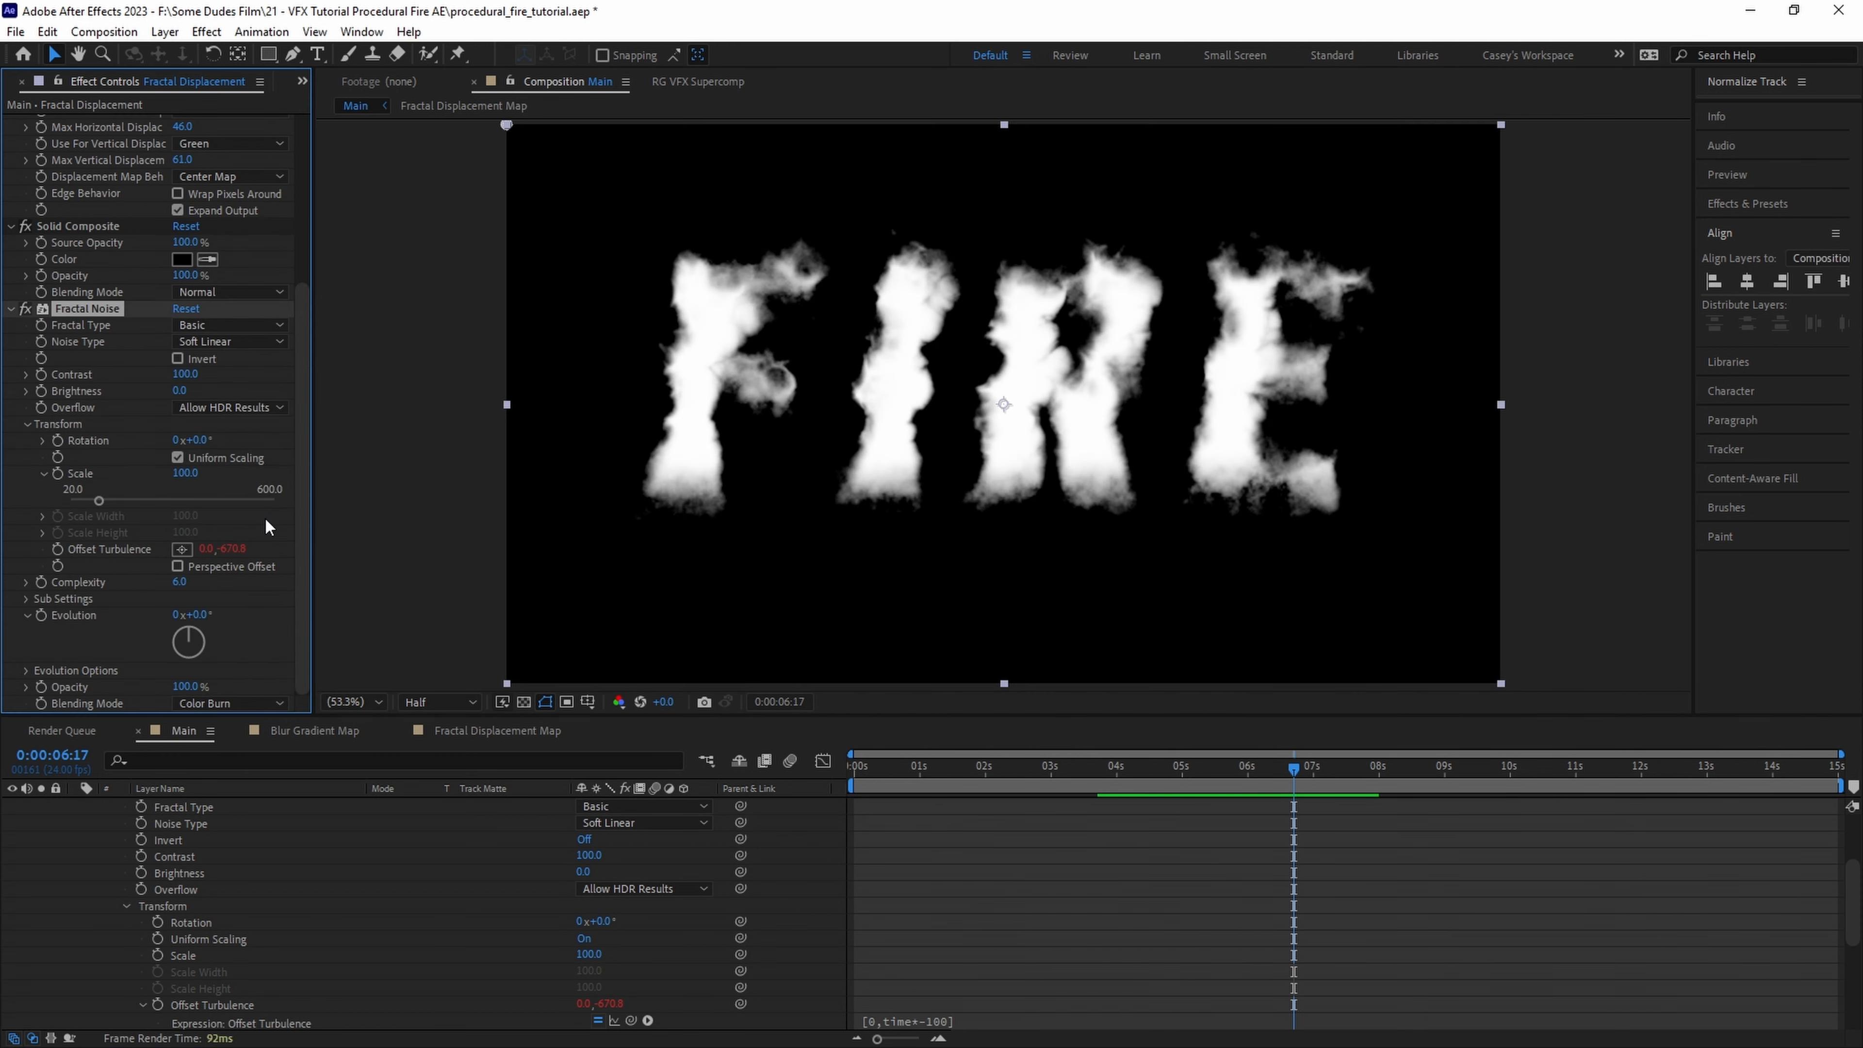
click(393, 804)
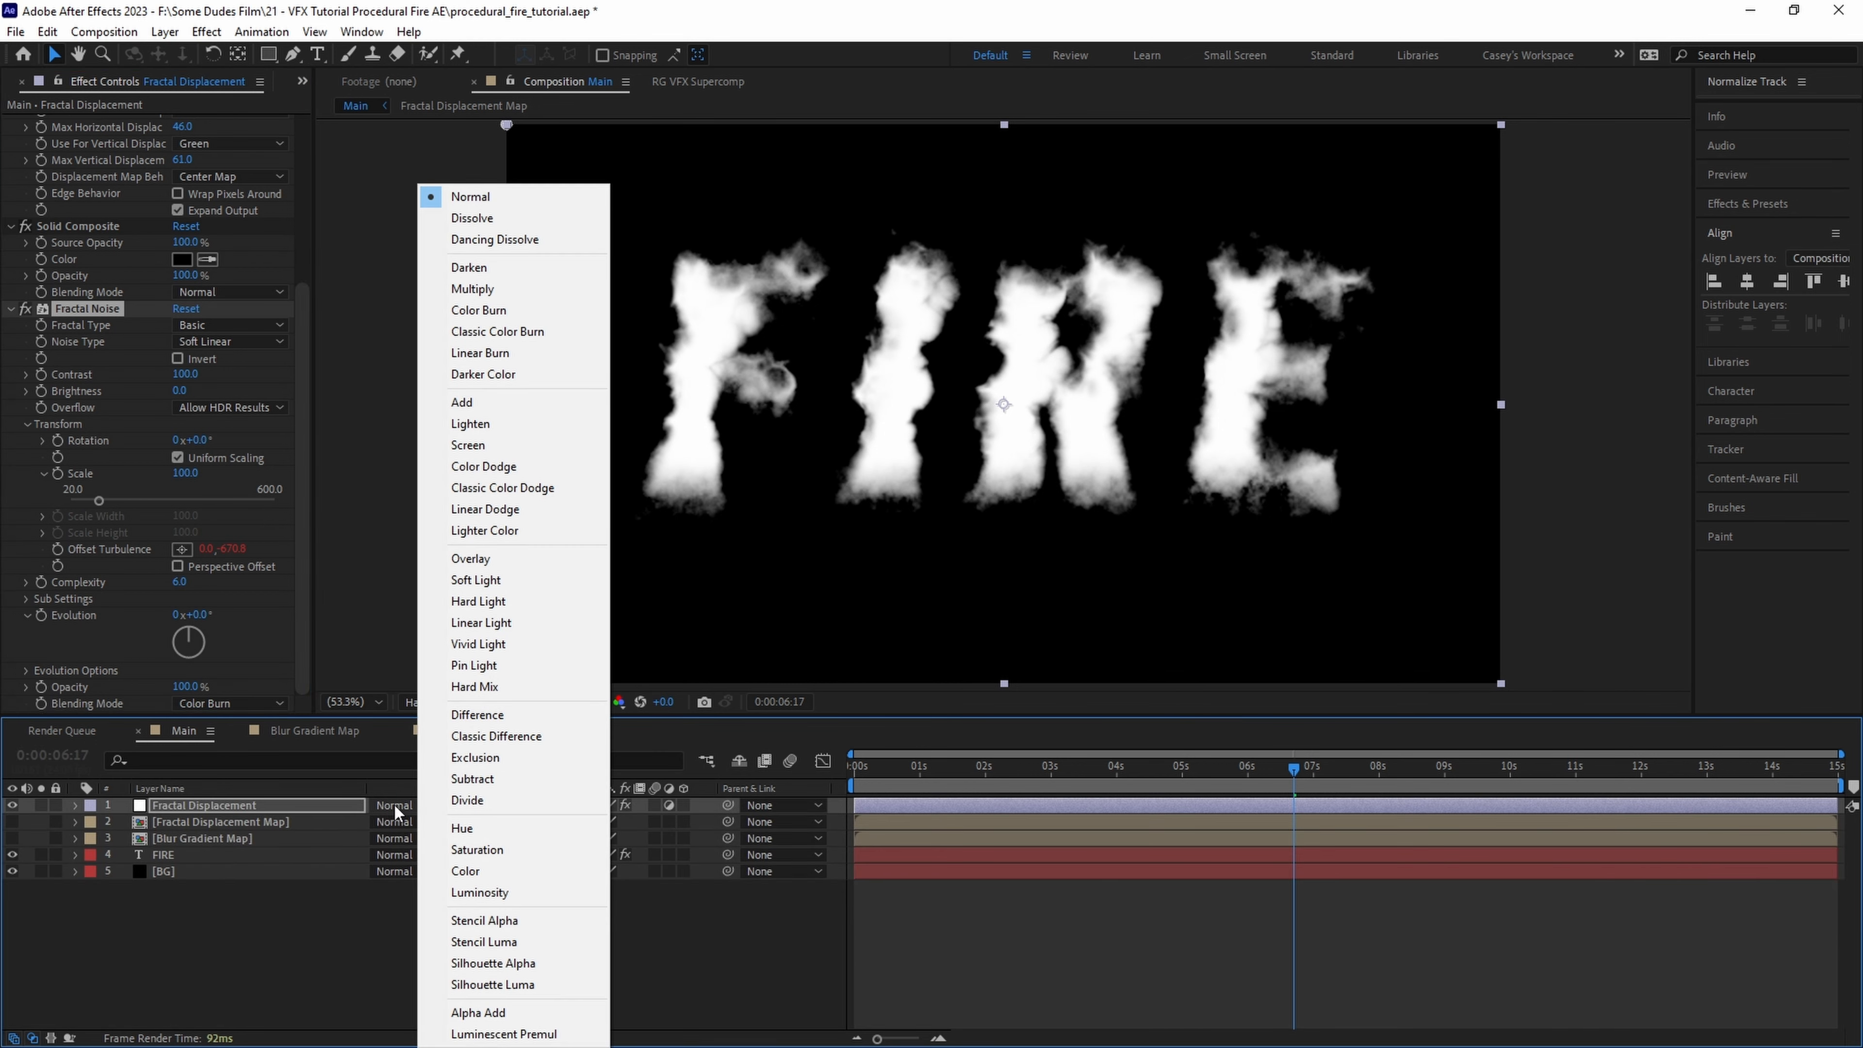
click(473, 756)
drag(1056, 763, 781, 763)
key(space)
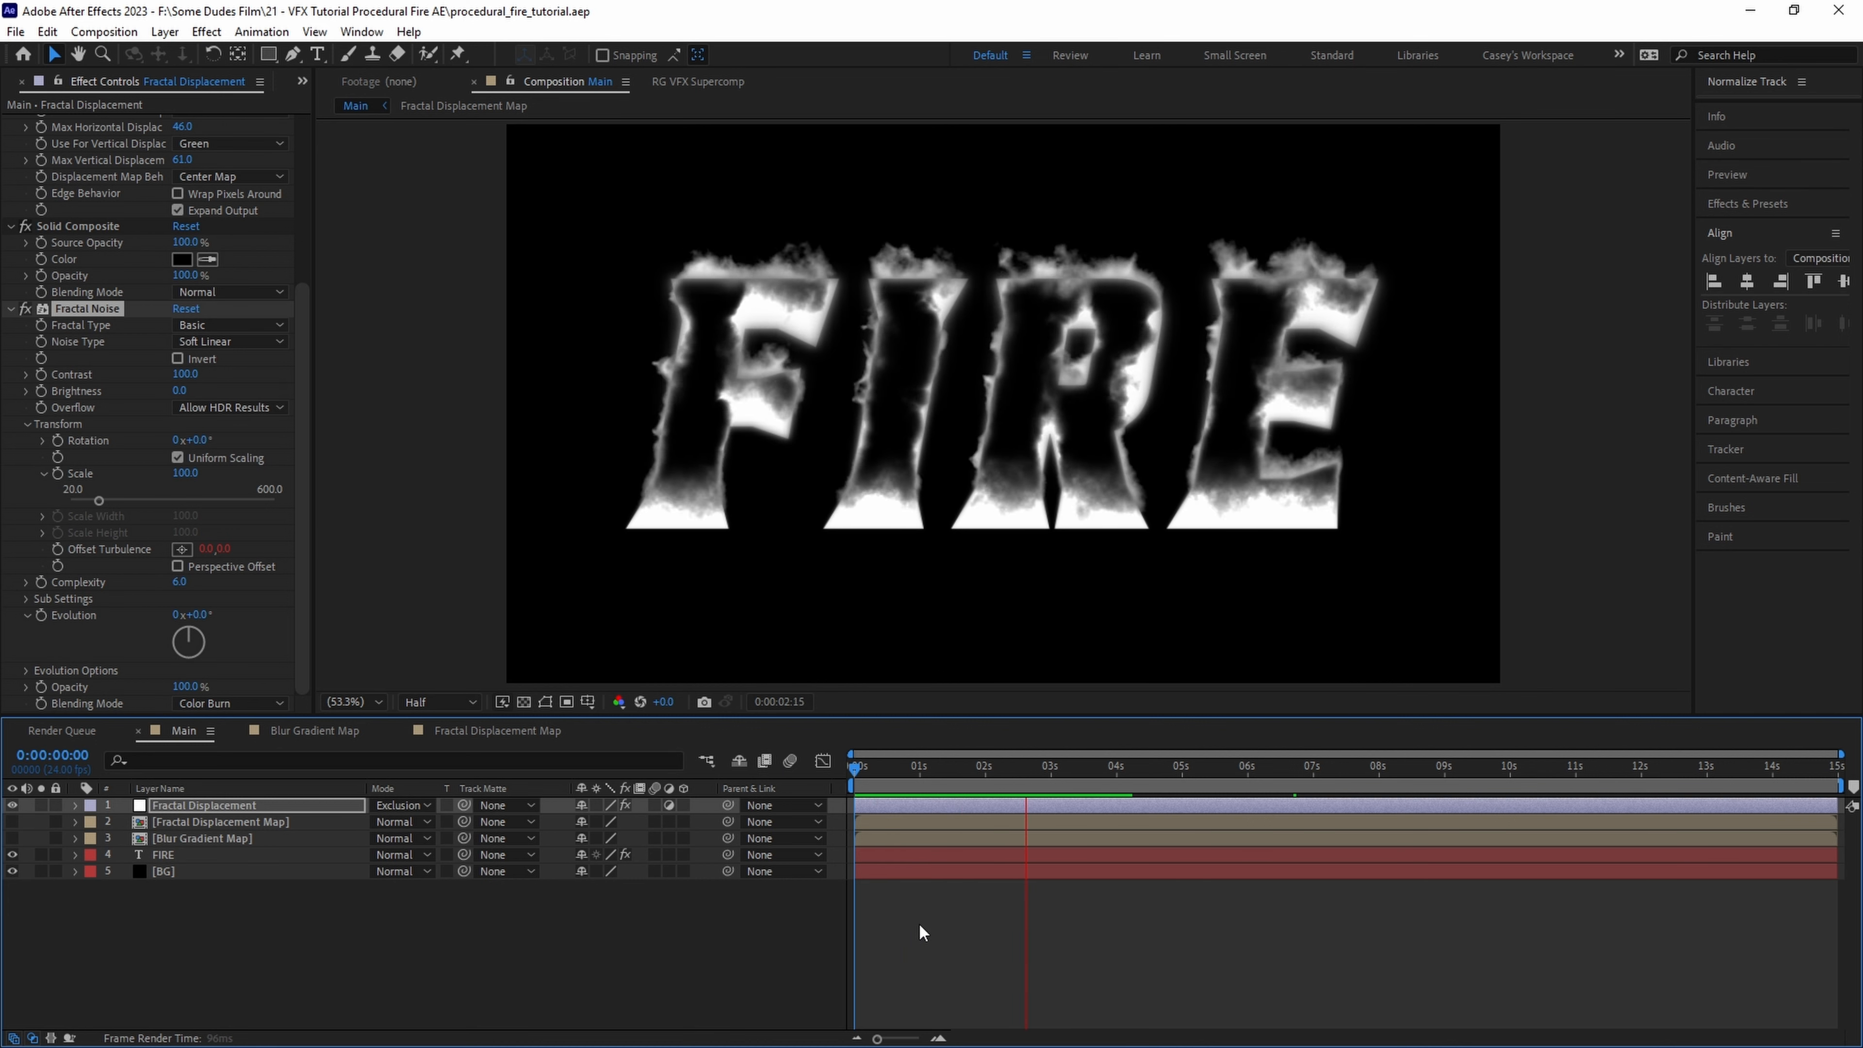
key(space)
- Create a gray solid named Distortion Map and apply Fractal Noise to it
click(369, 936)
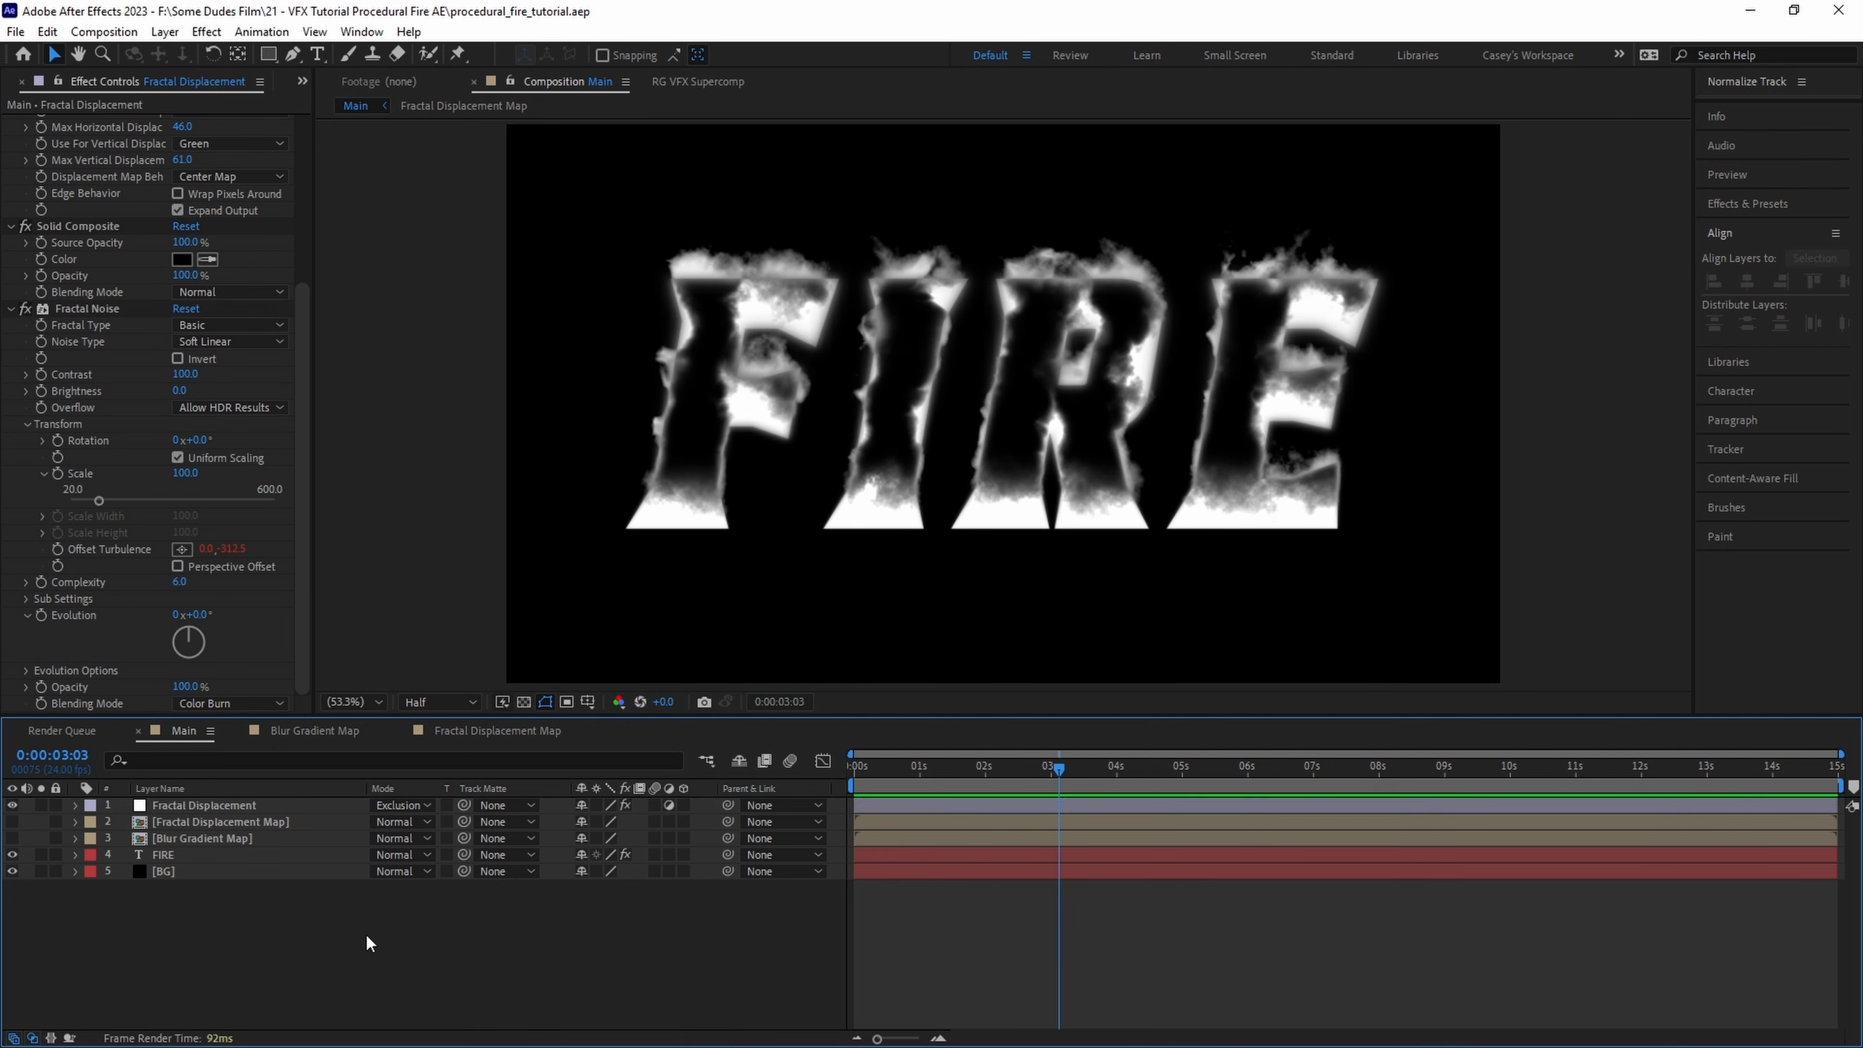
key(ctrl+y)
text(Distortion Map)
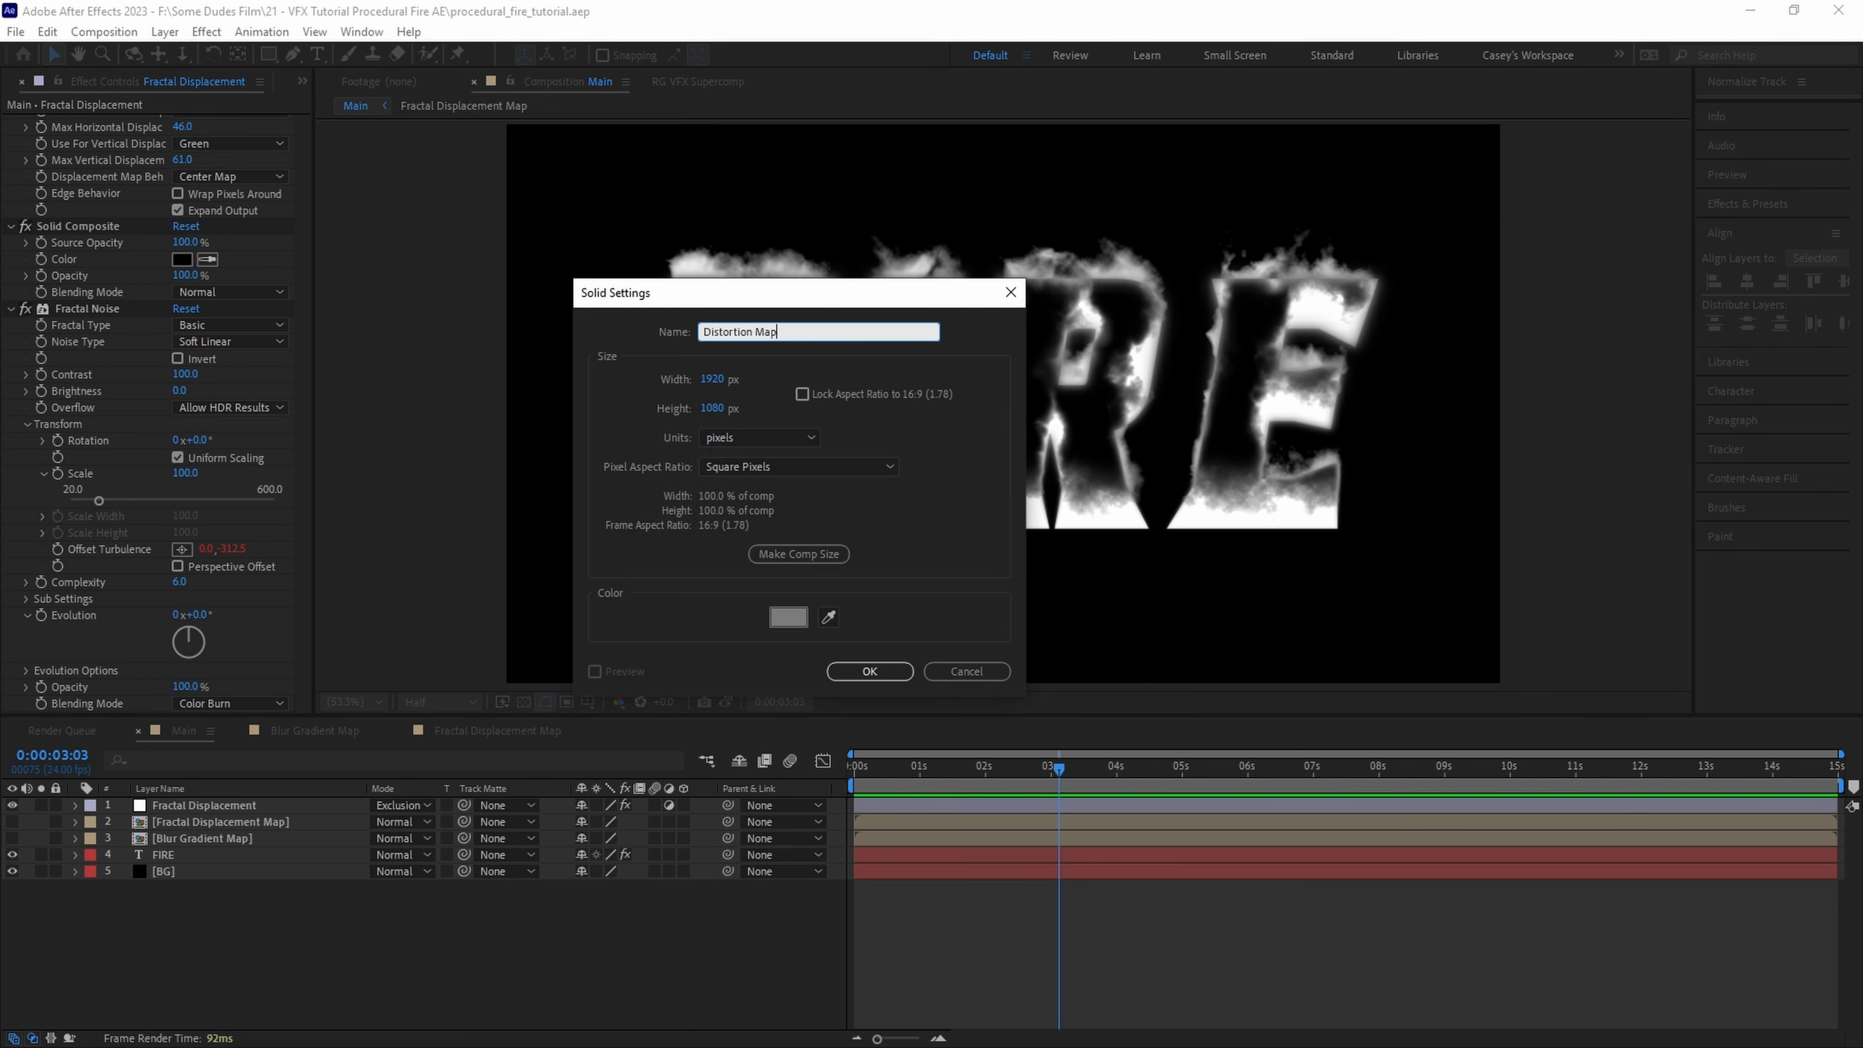
key(Return)
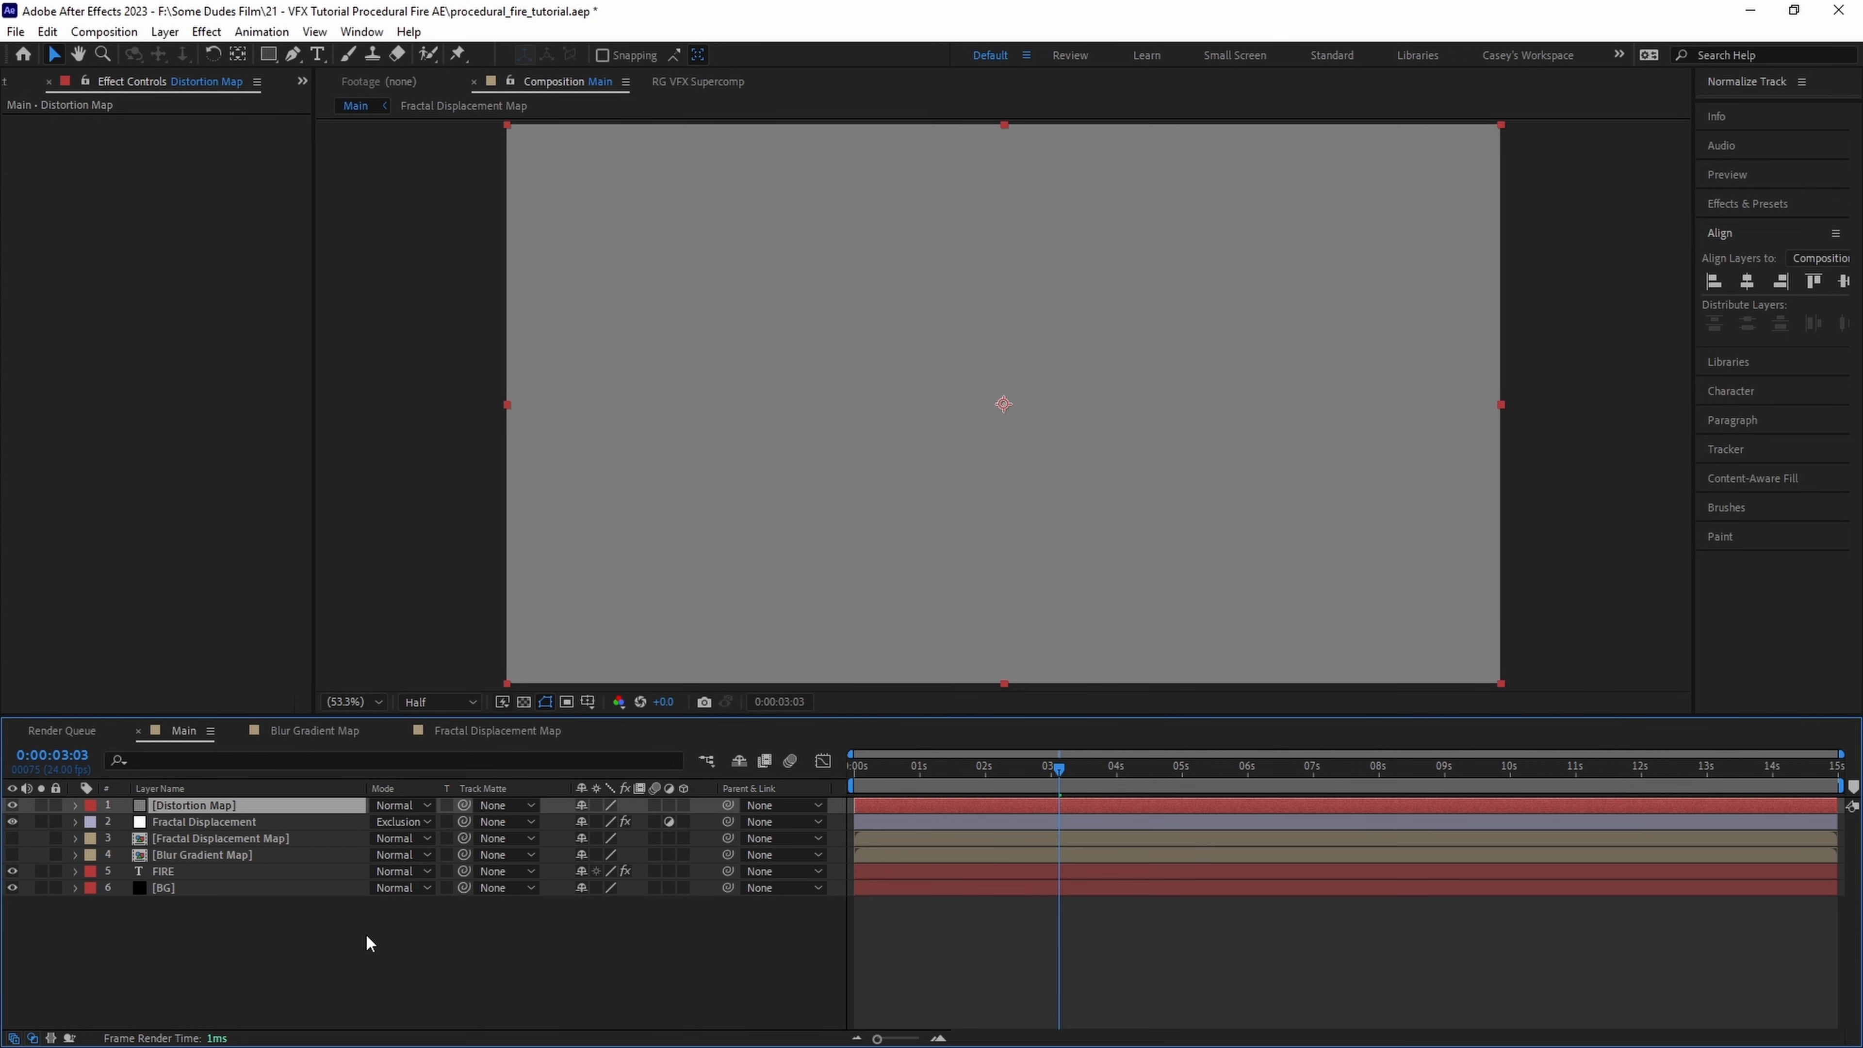
key(ctrl+space)
text(fractal n)
key(Return)
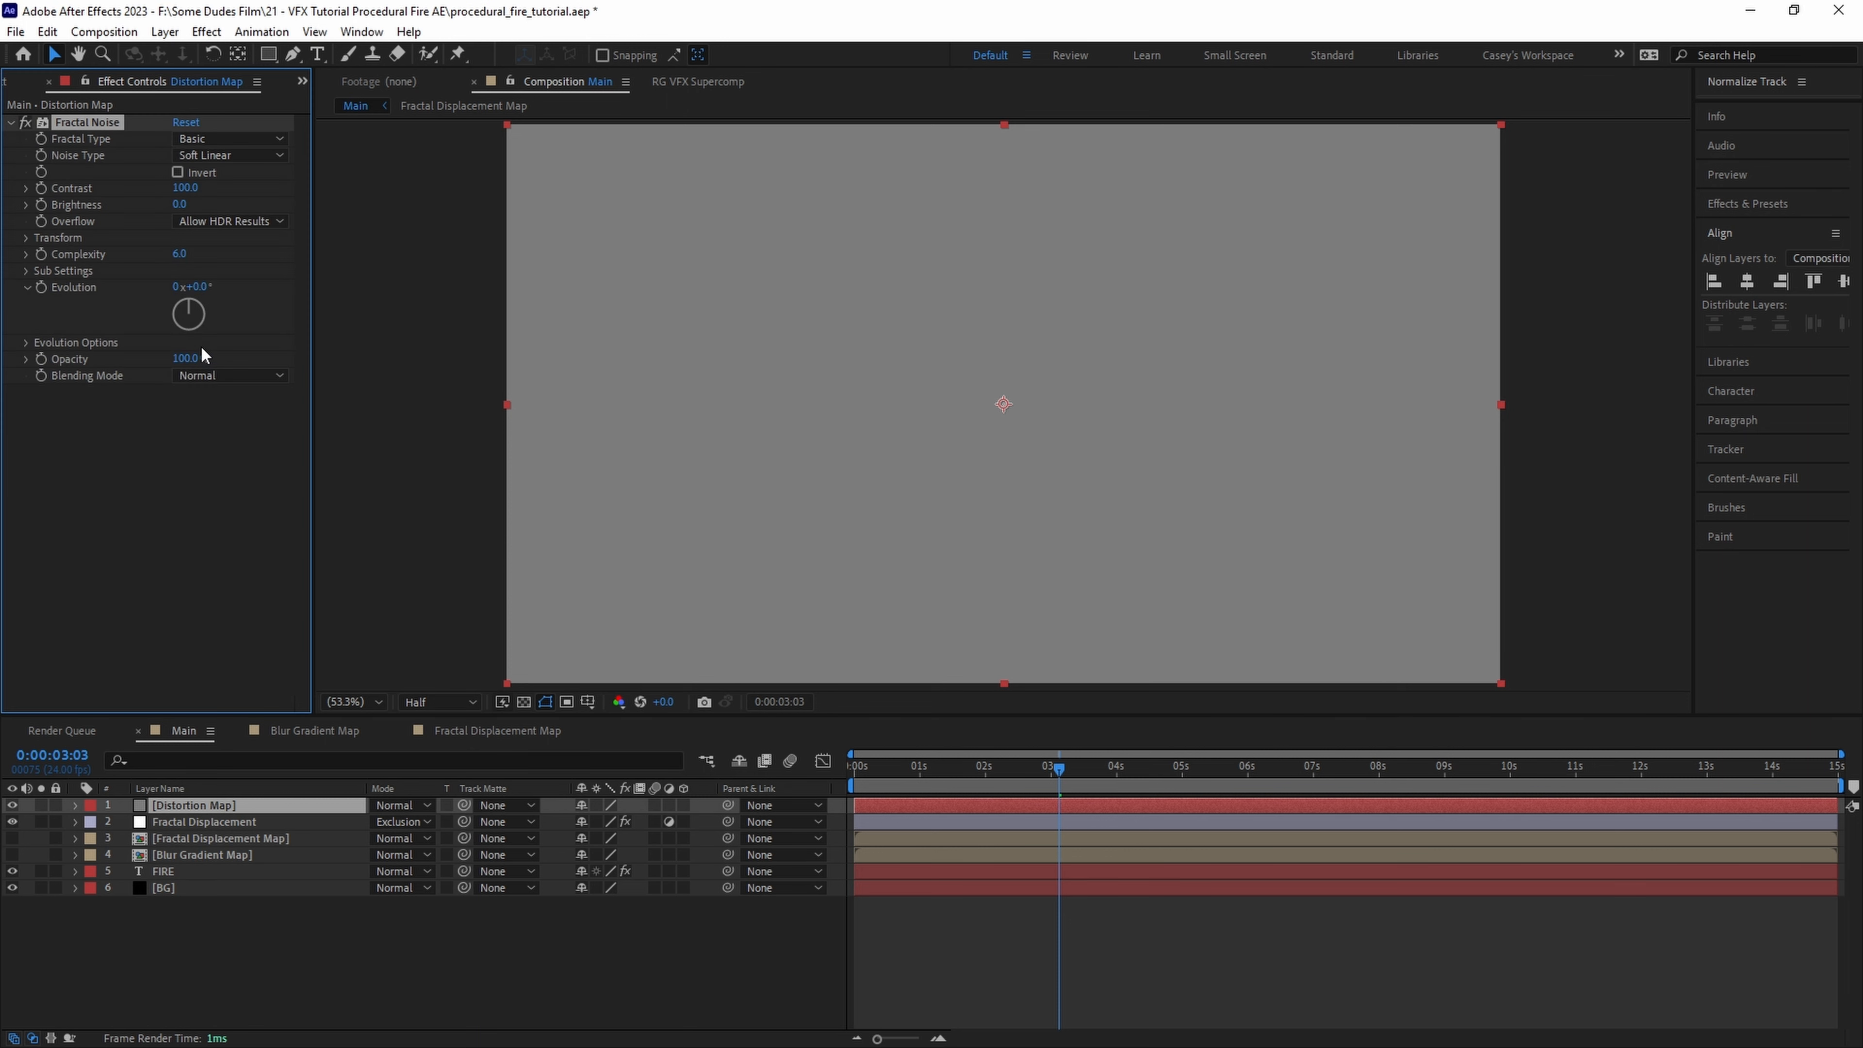
- Turn off Uniform Scaling for the Distortion Map noise and set Scale Height to 597.2 and Contrast to 192
click(27, 239)
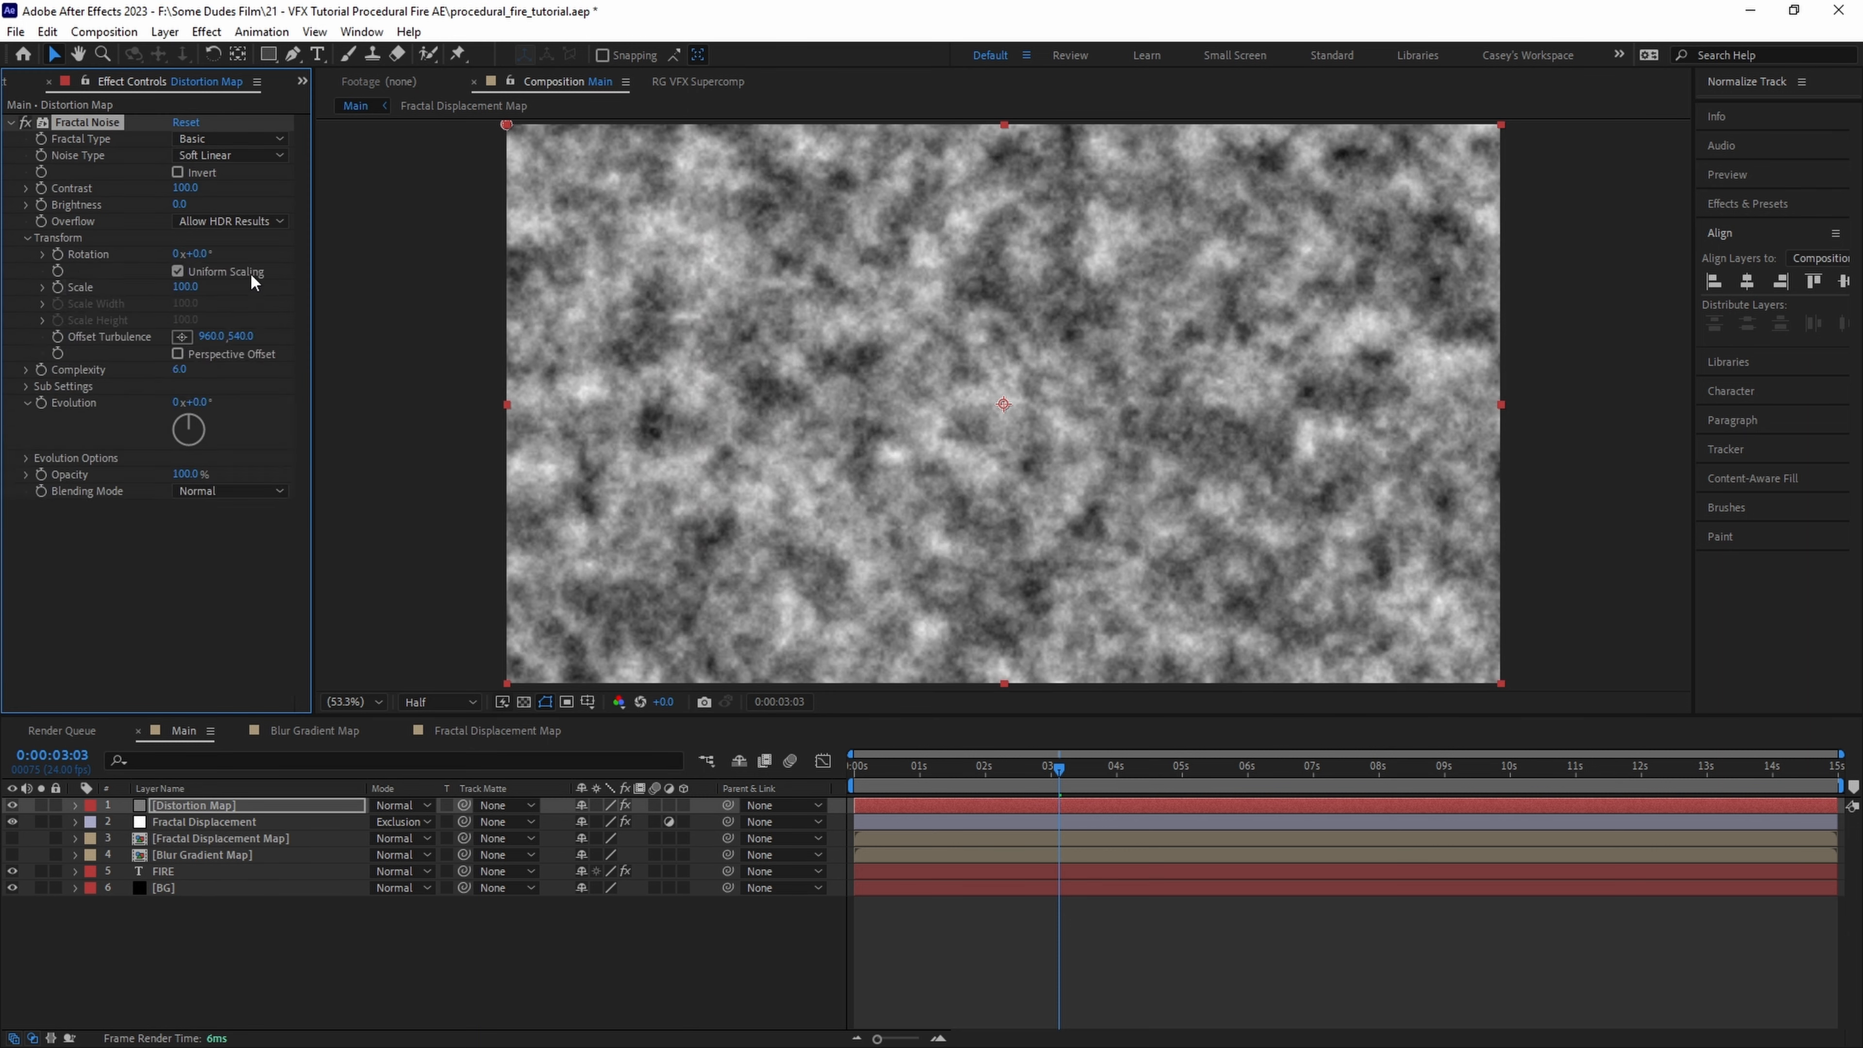
click(178, 272)
drag(99, 373, 274, 374)
drag(184, 193, 261, 192)
- Add Fast Box Blur to the Distortion Map layer with a Blur Radius of 3
key(ctrl+space)
text(fast)
key(Return)
click(181, 575)
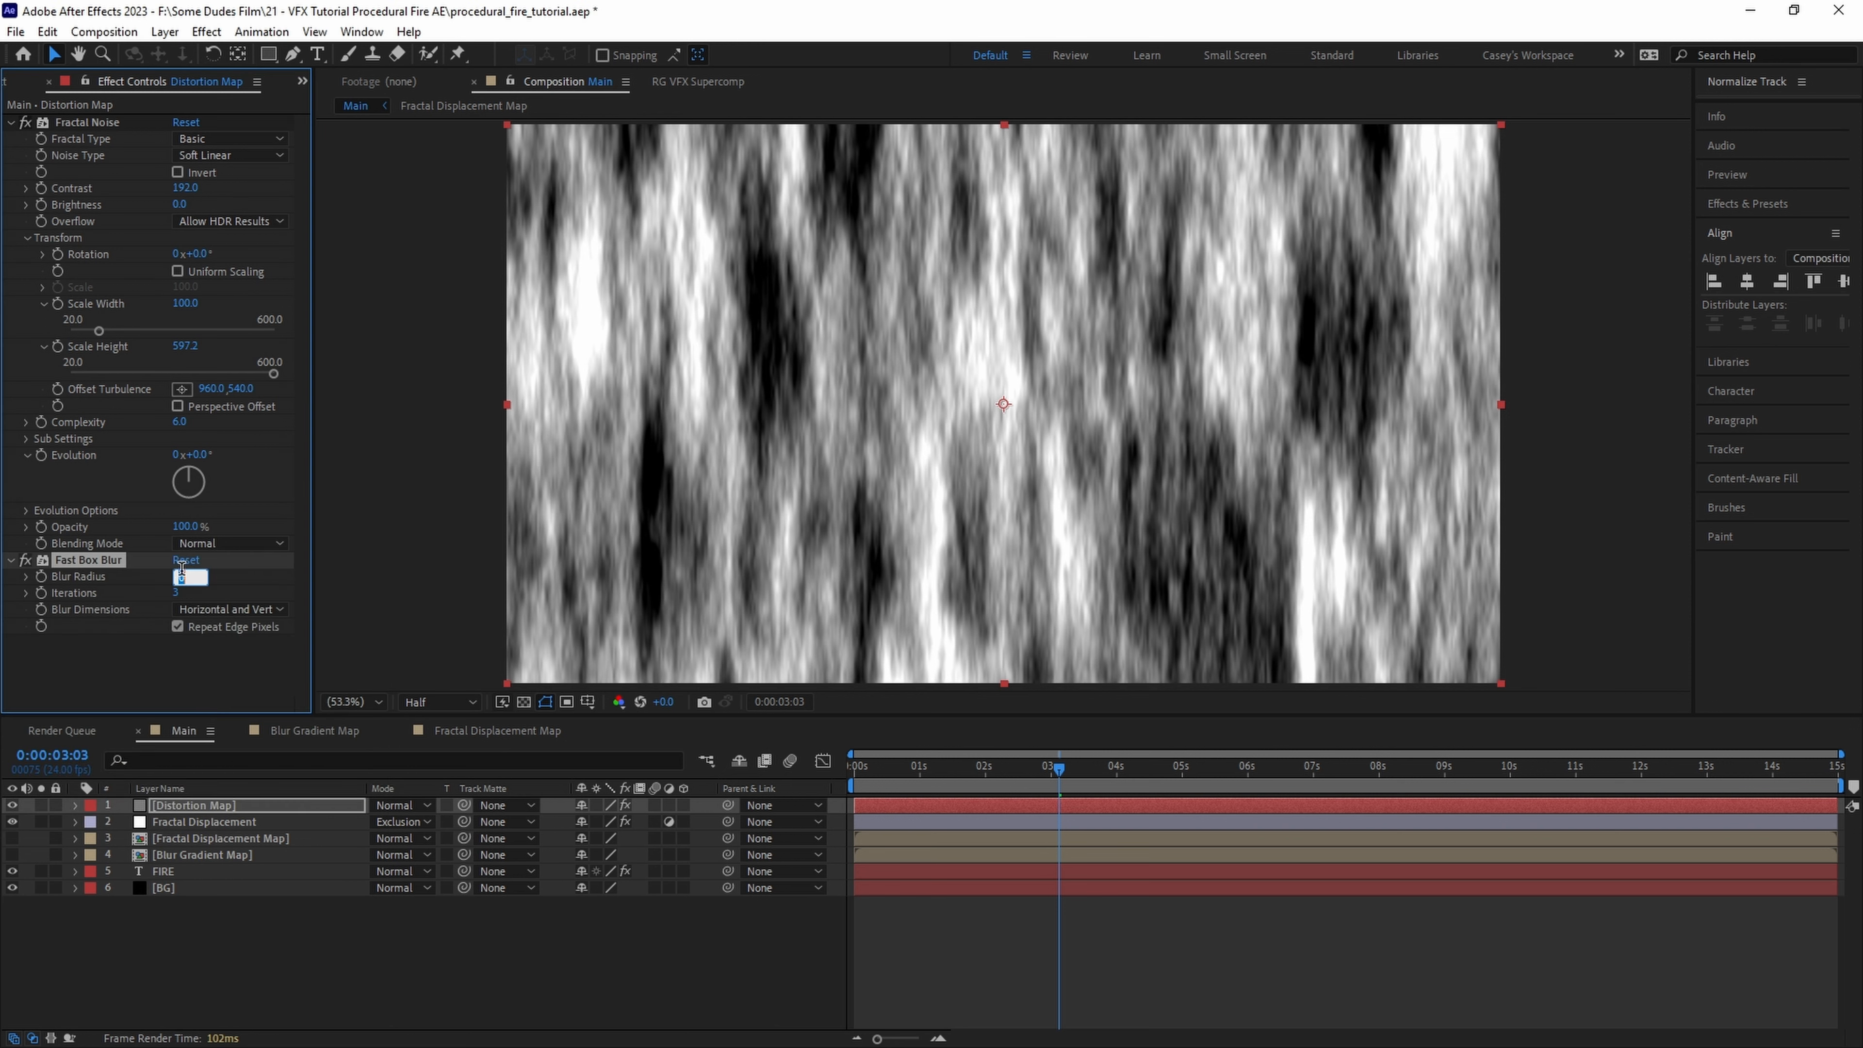
text(3.)
key(Return)
- Add Turbulent Displace to Distortion Map, set to Twist Smoother with Amount 18 and Complexity about 5.2
text(urb)
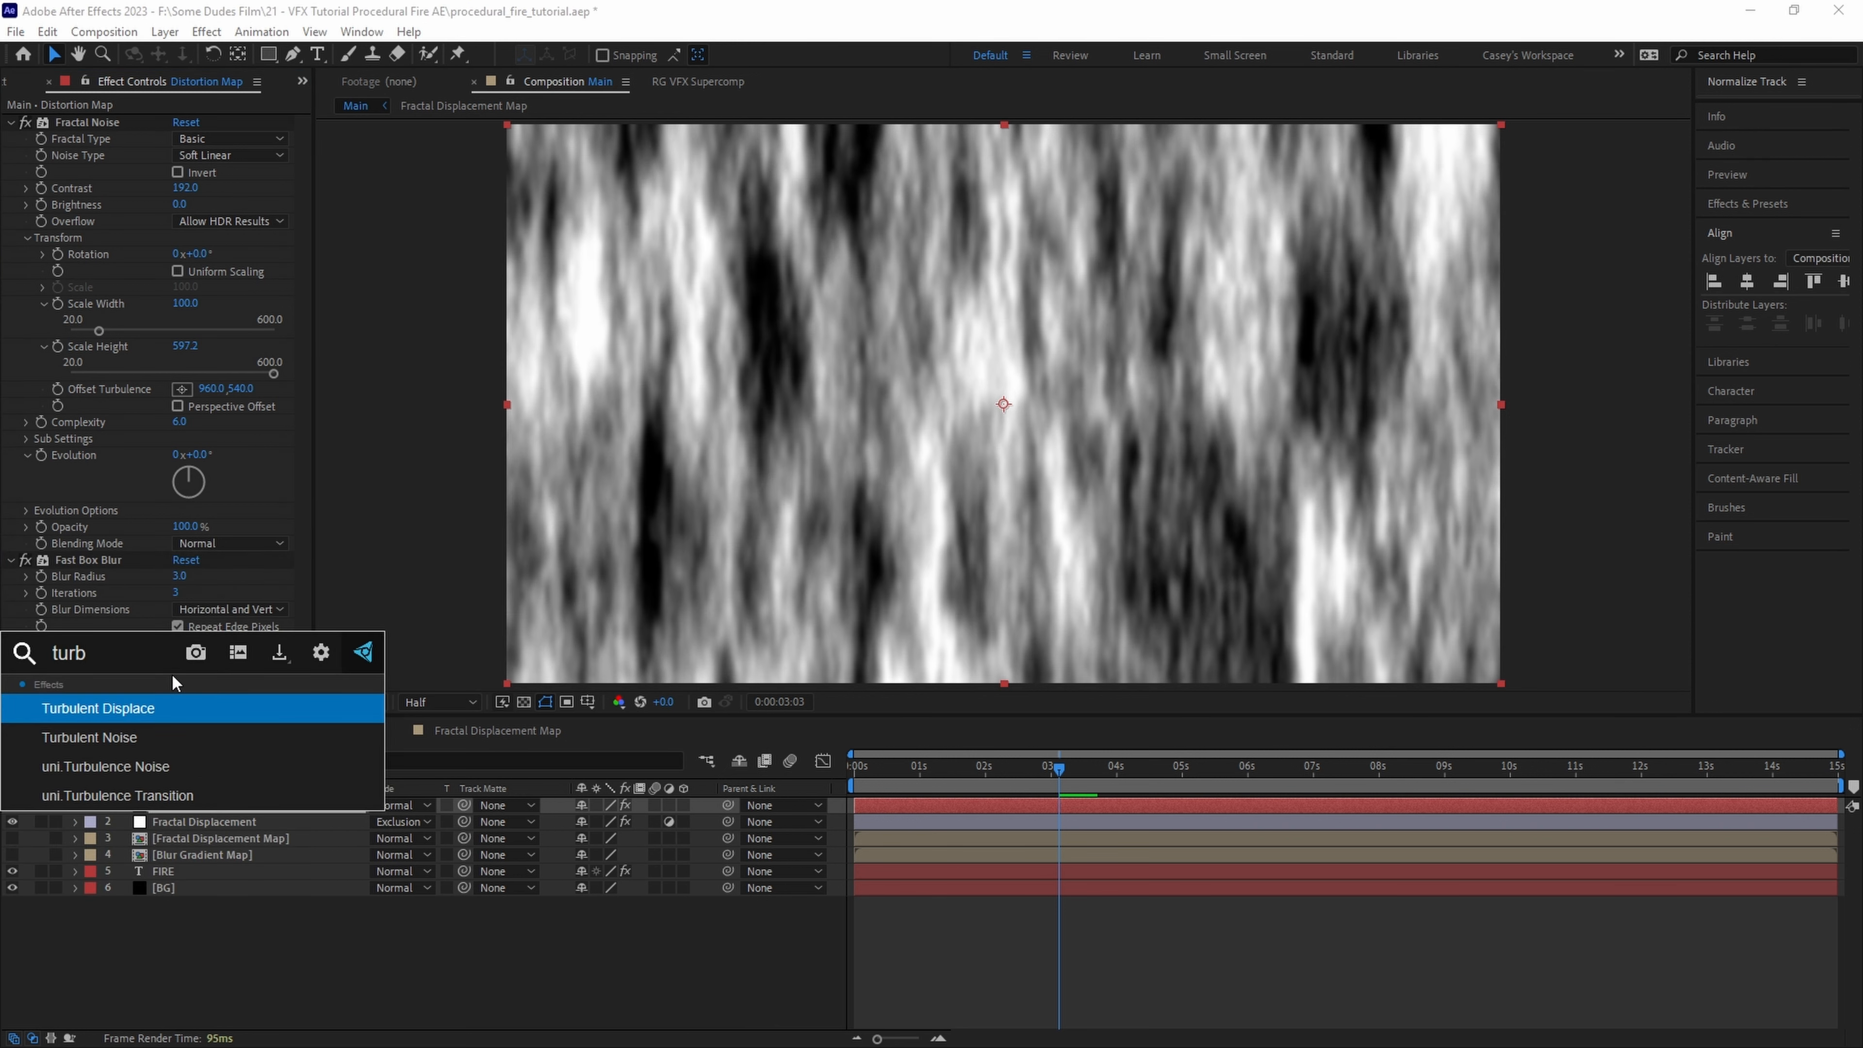
key(Return)
click(229, 516)
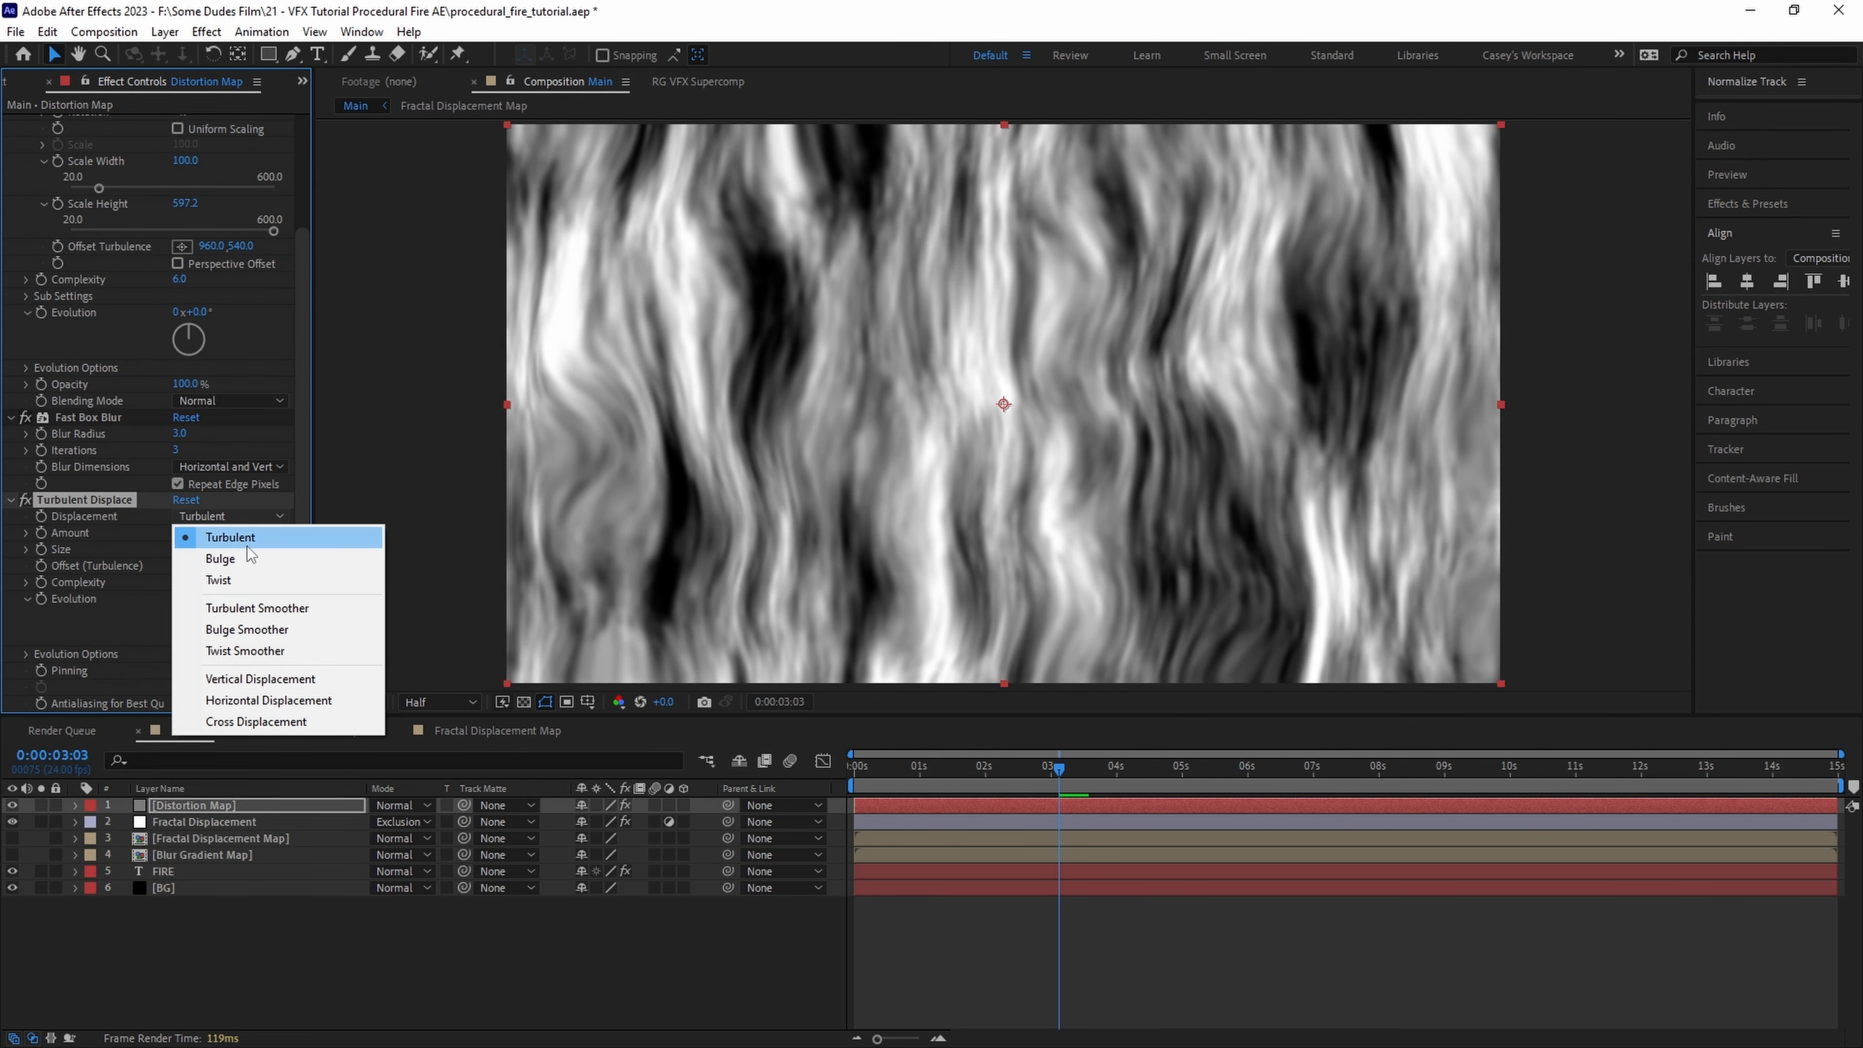
click(278, 648)
drag(183, 533, 289, 580)
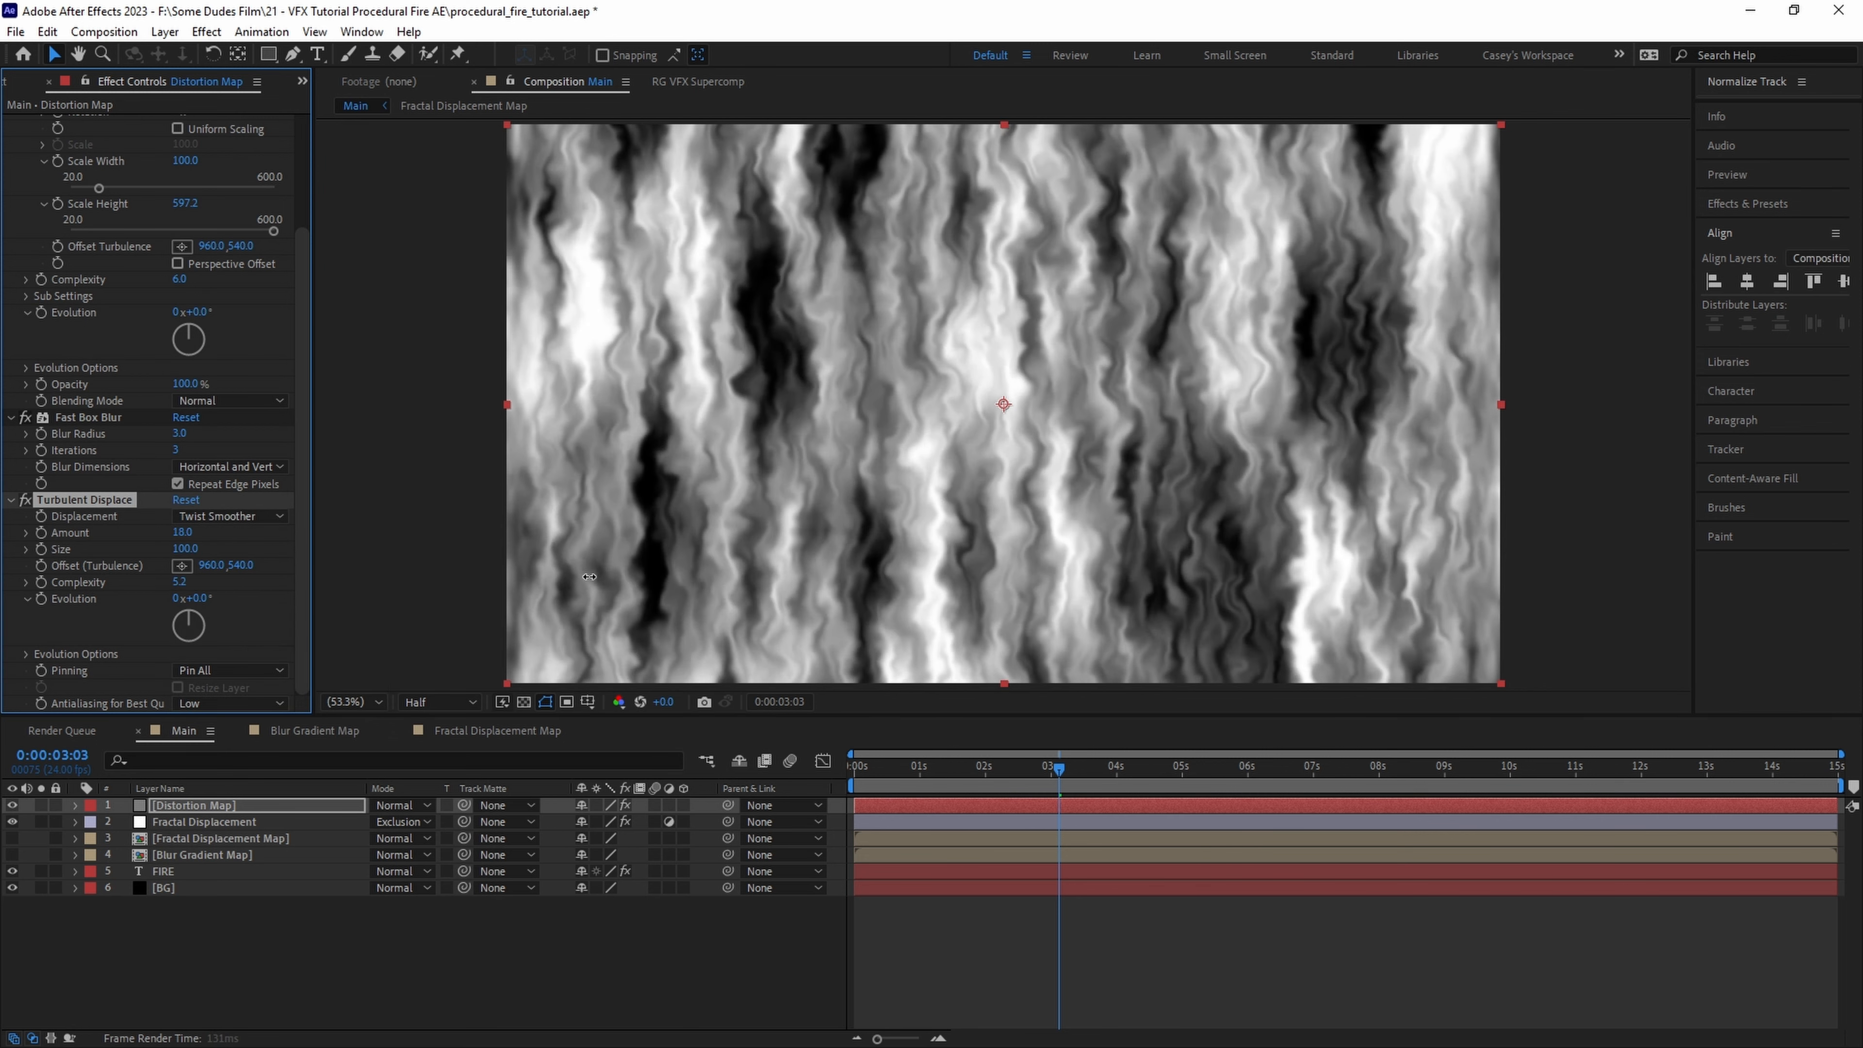
- Animate the Distortion Map Fractal Noise's Offset Turbulence with the expression [0,time*-300]
scroll(119, 458, up, 4)
alt+click(57, 389)
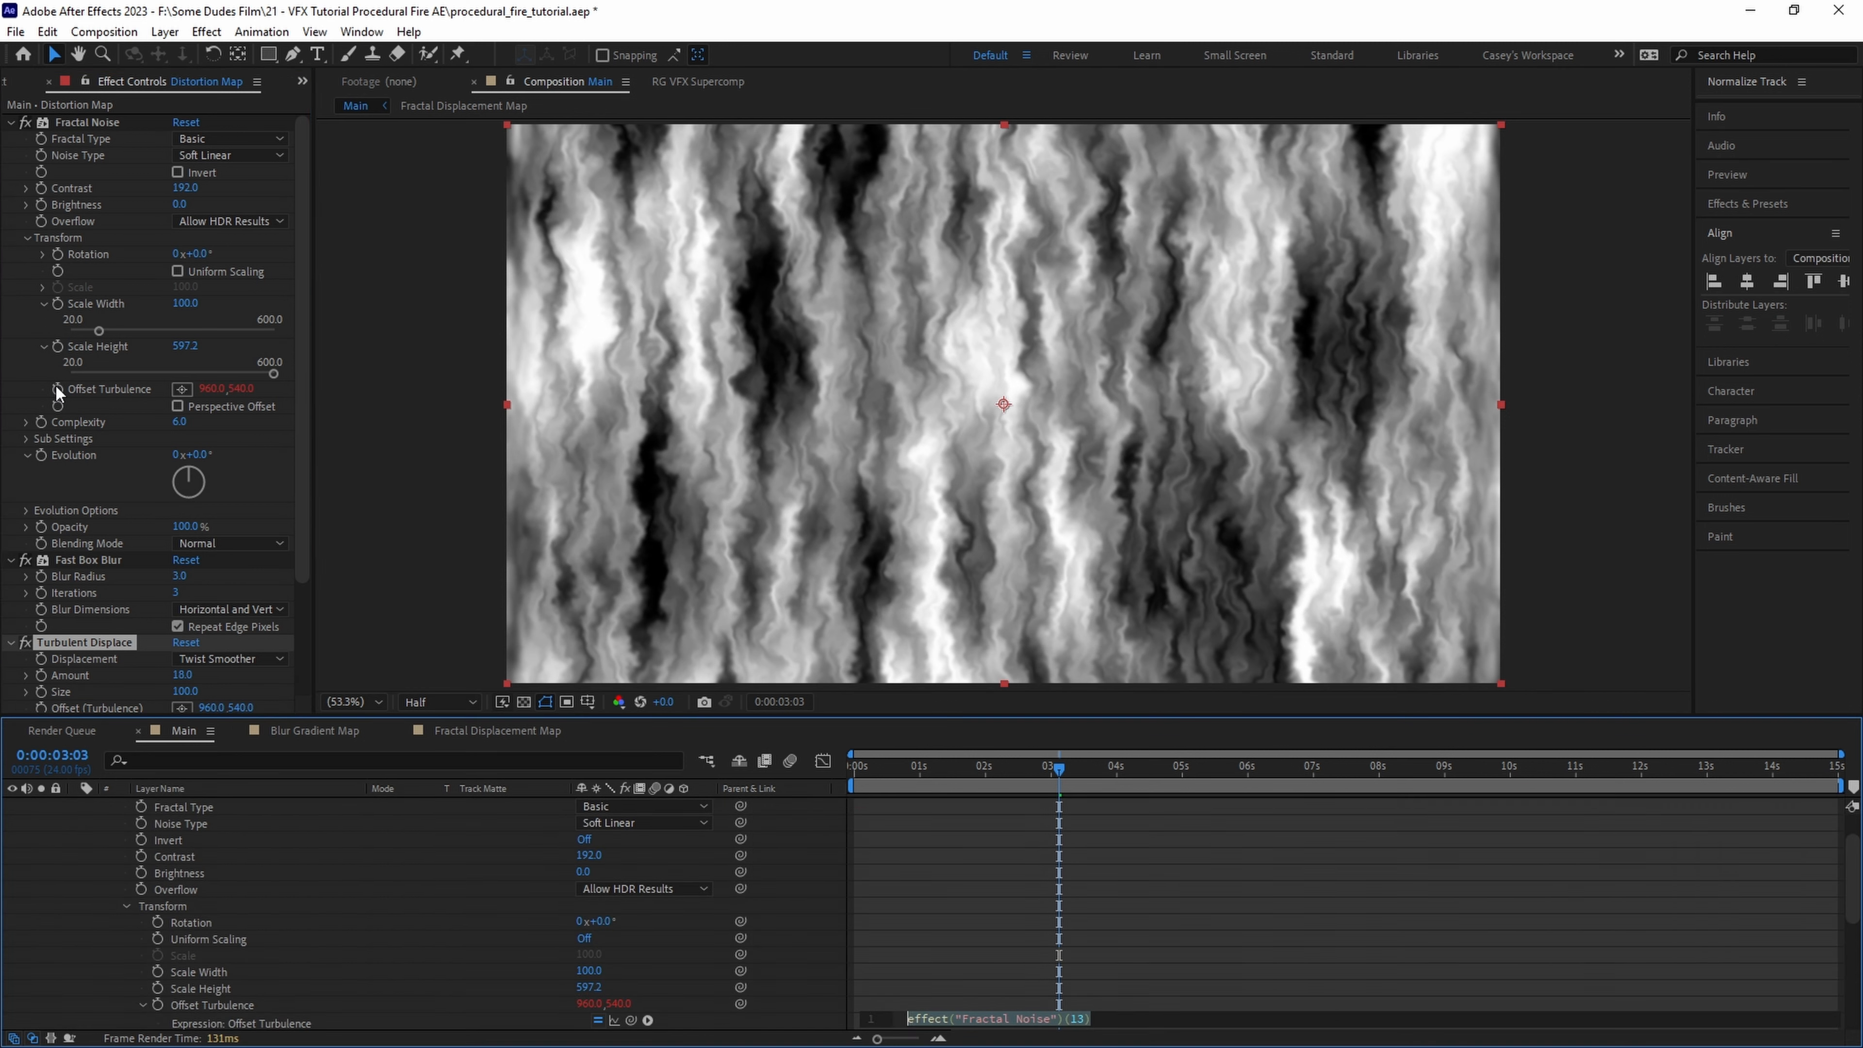
key(BackSpace)
text([0,time*-300)
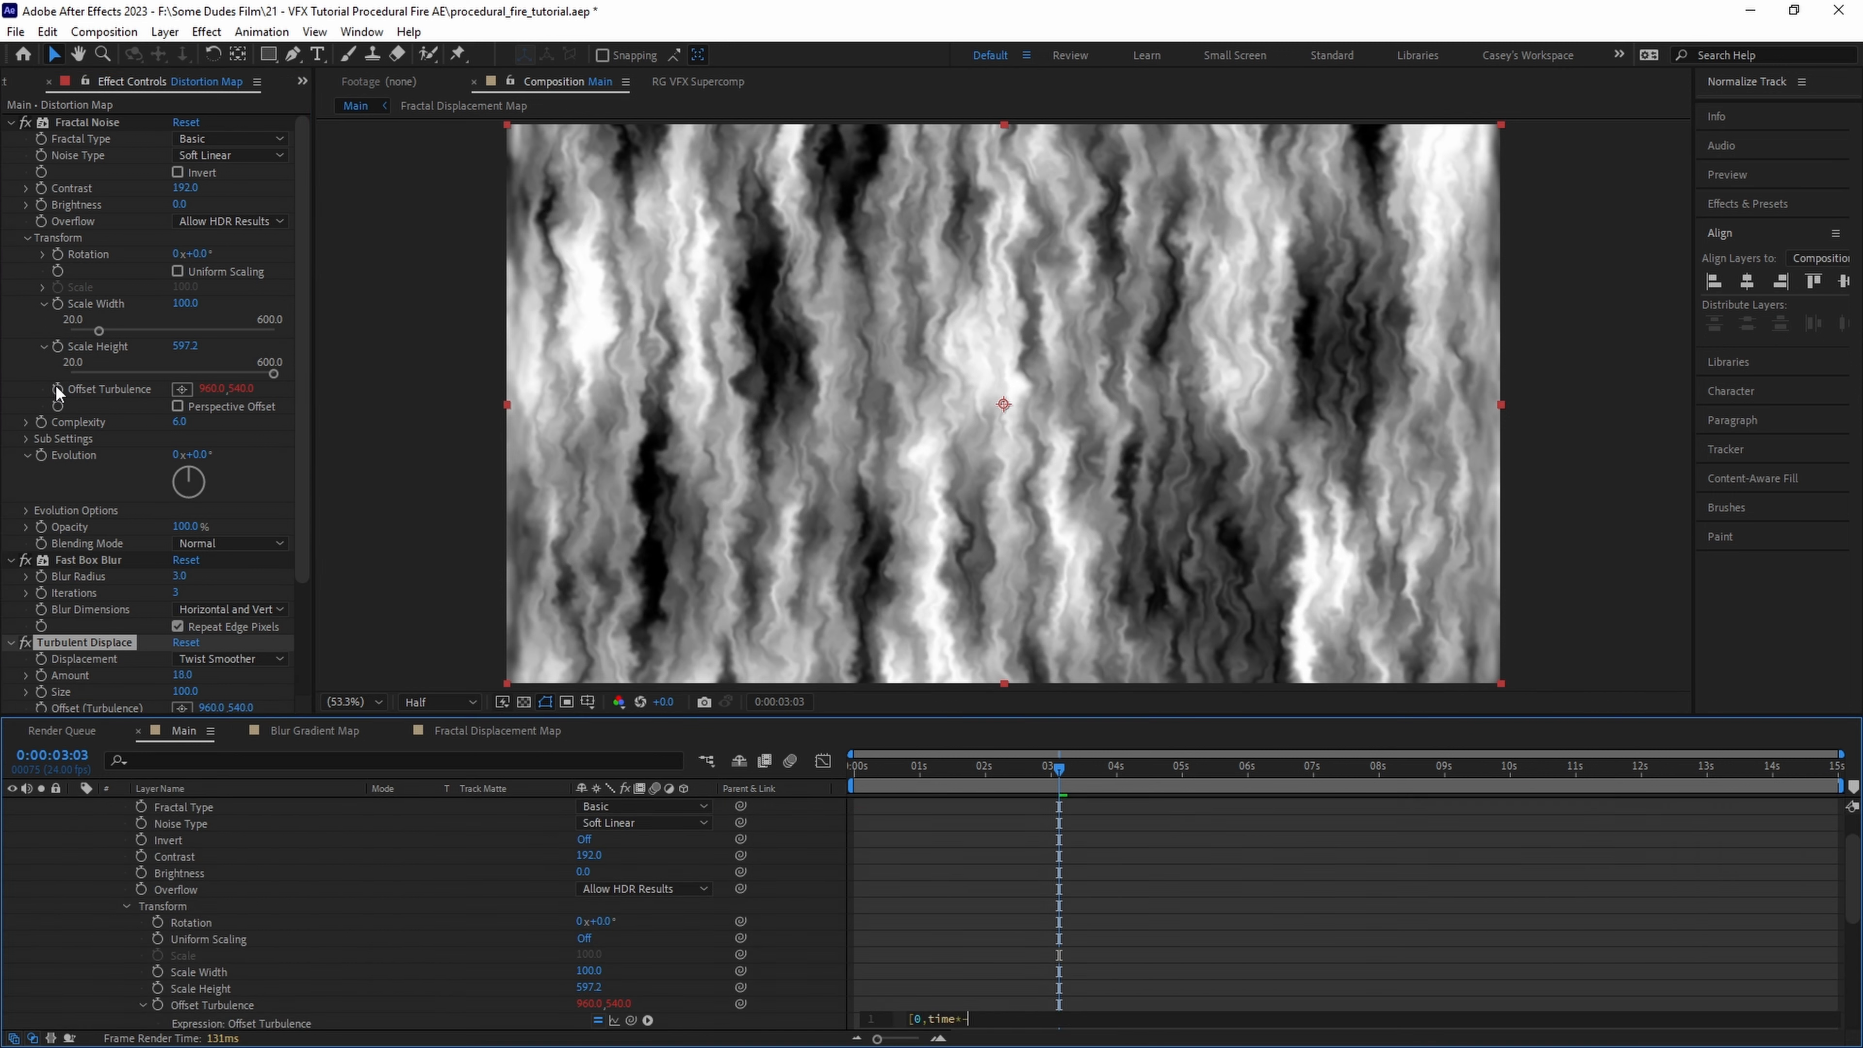
click(914, 873)
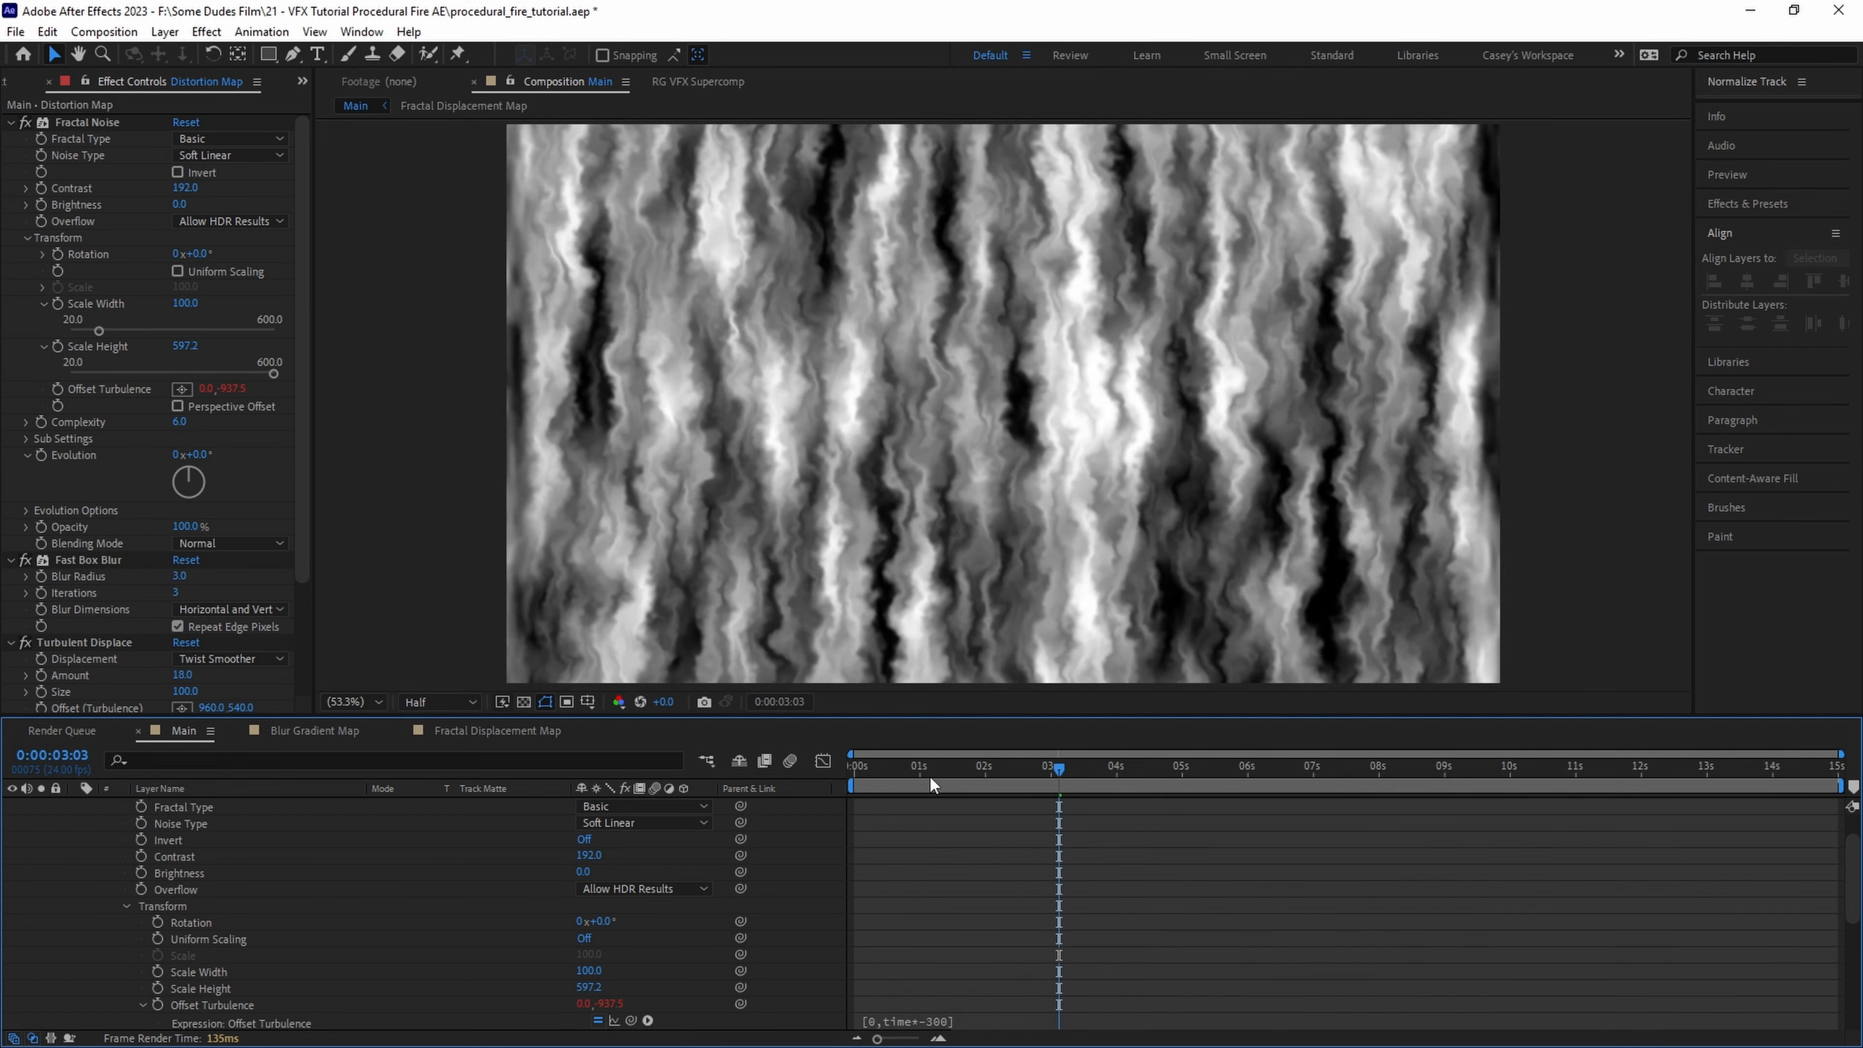
- Link Turbulent Displace's Offset (Turbulence) to the Fractal Noise's Offset Turbulence and preview the animation from the start
drag(903, 771, 844, 770)
scroll(71, 561, down, 3)
scroll(185, 873, down, 7)
drag(740, 921, 116, 240)
key(space)
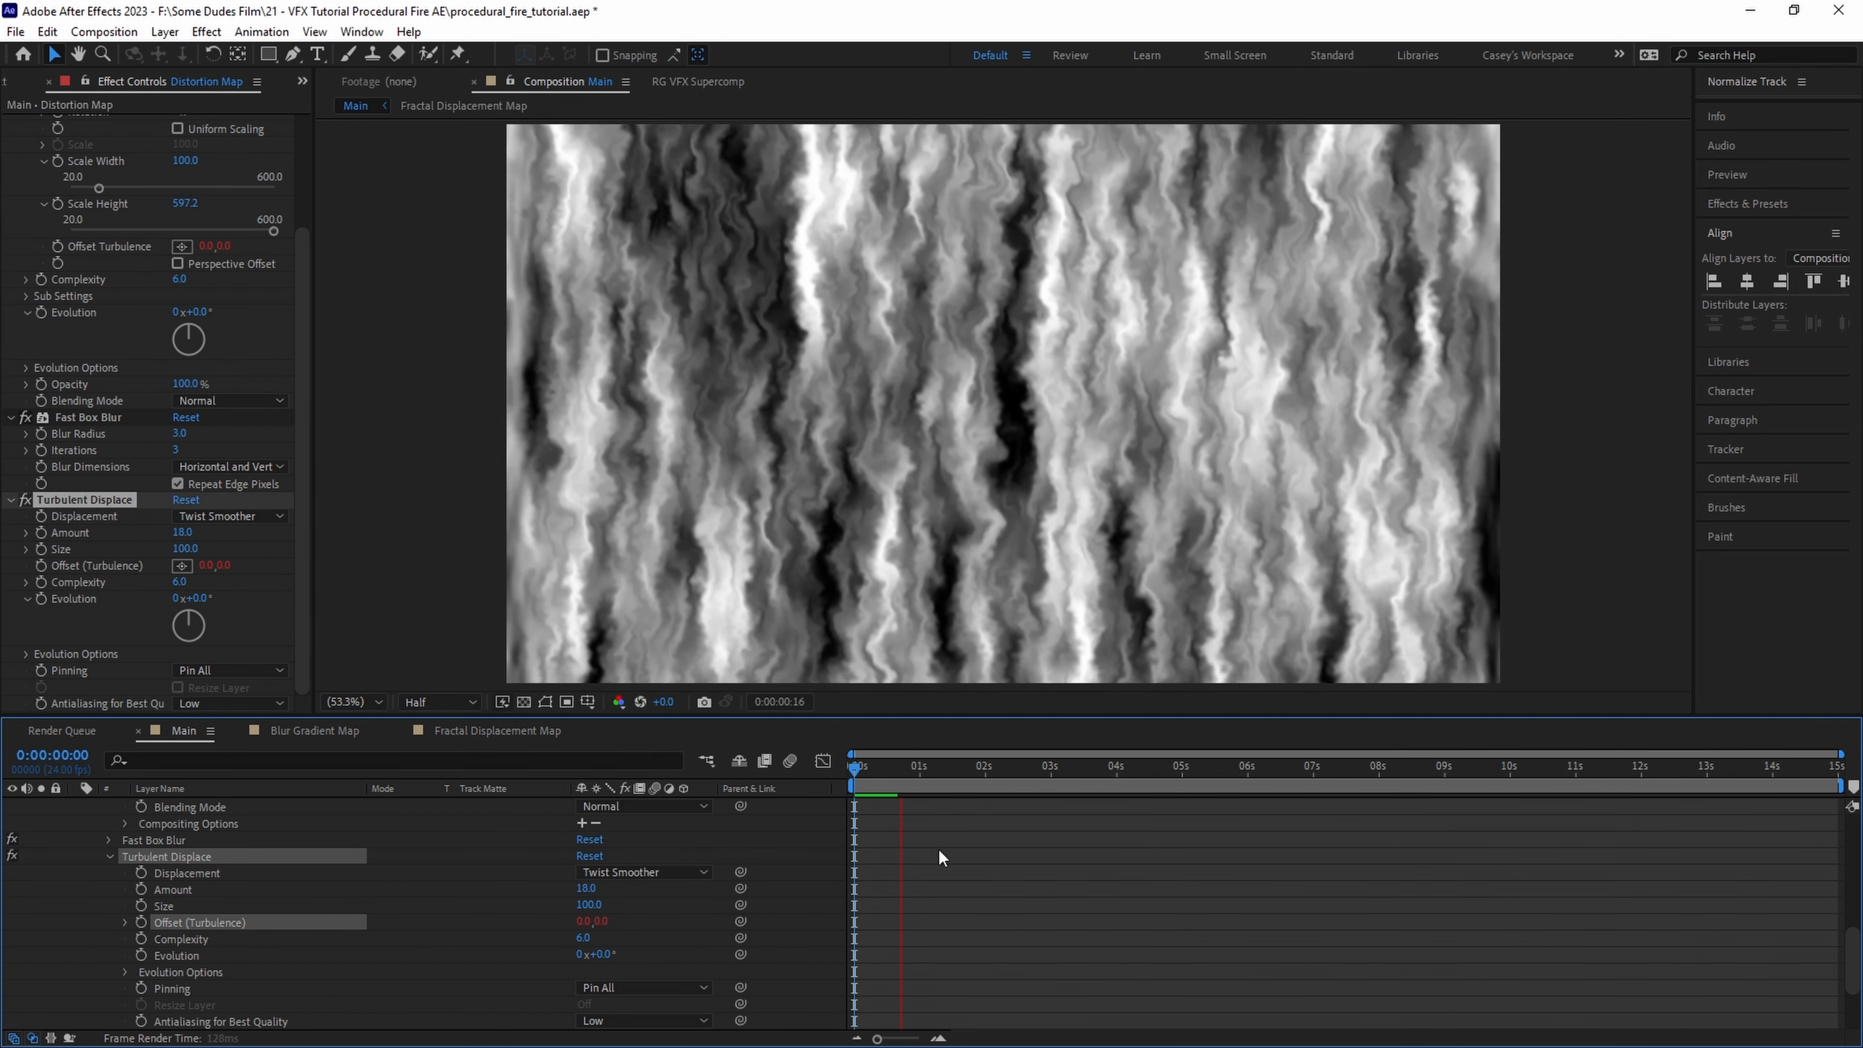
- Animate the Distortion Map Fractal Noise's Evolution with the expression time*300
scroll(110, 440, up, 4)
alt+click(41, 455)
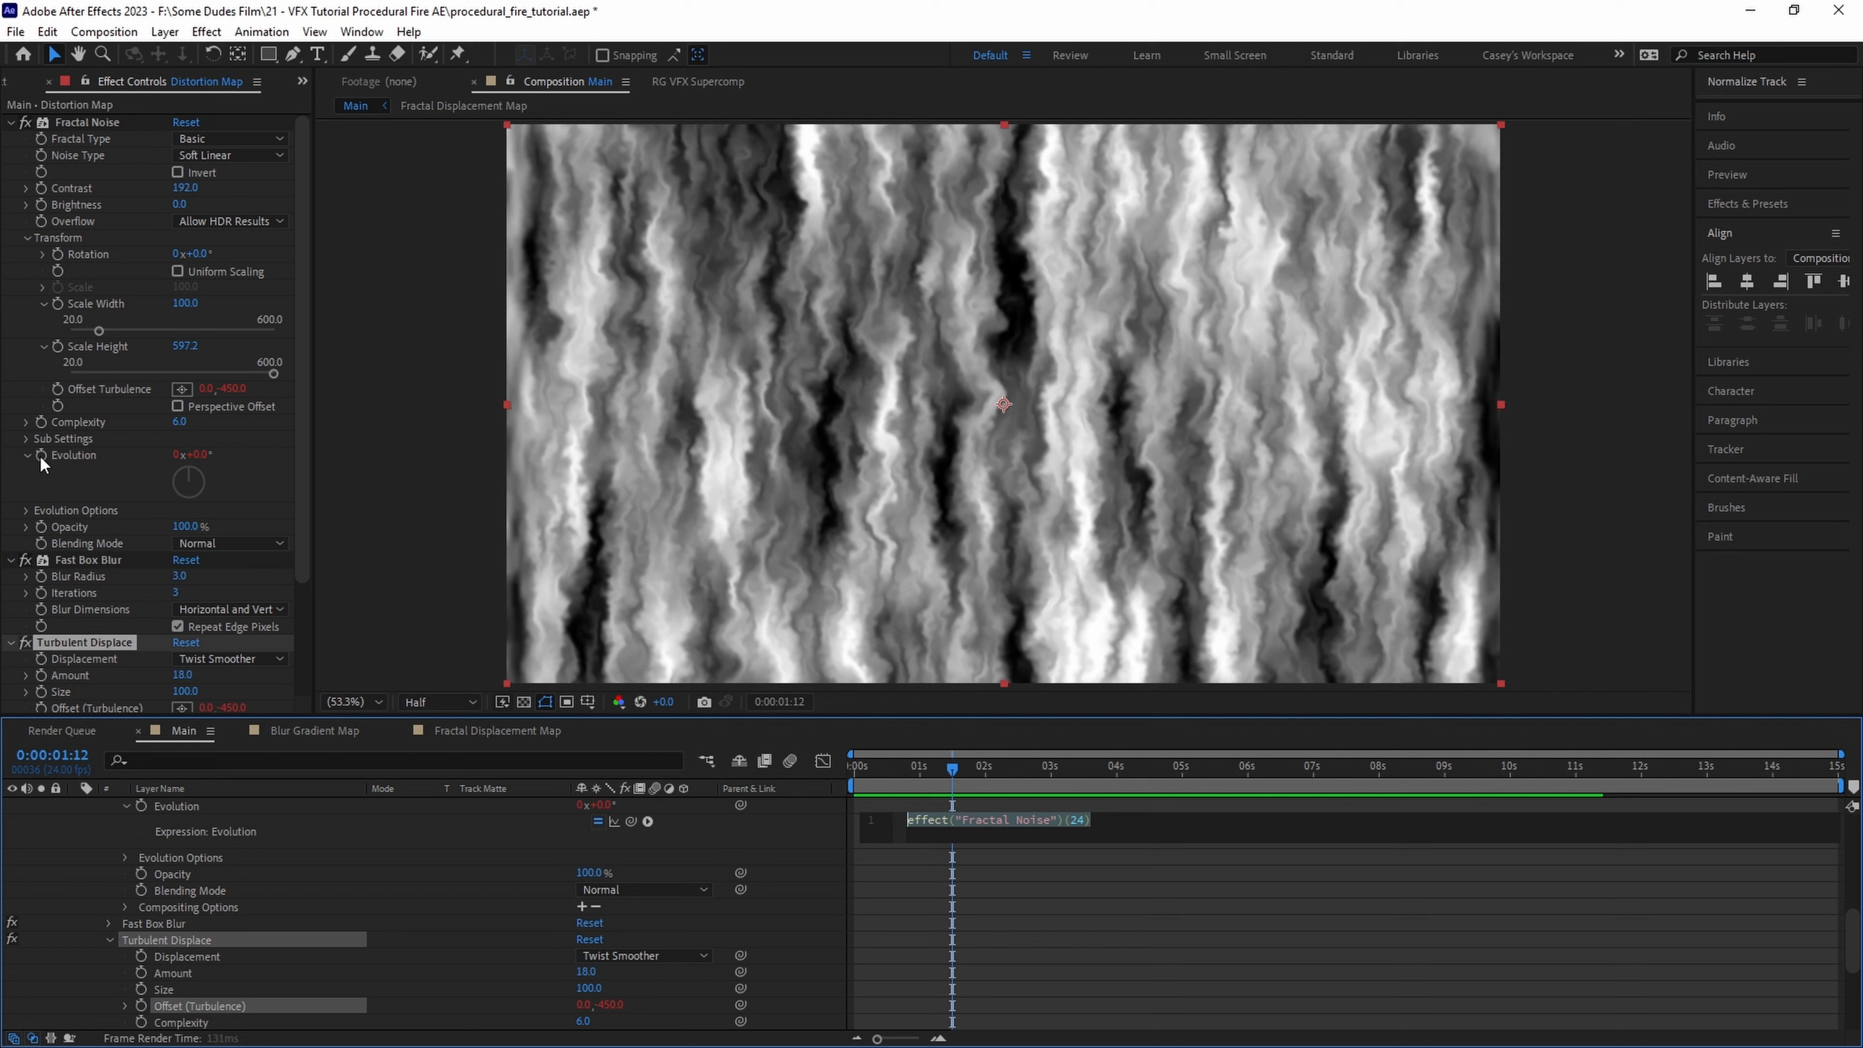
text(time*300)
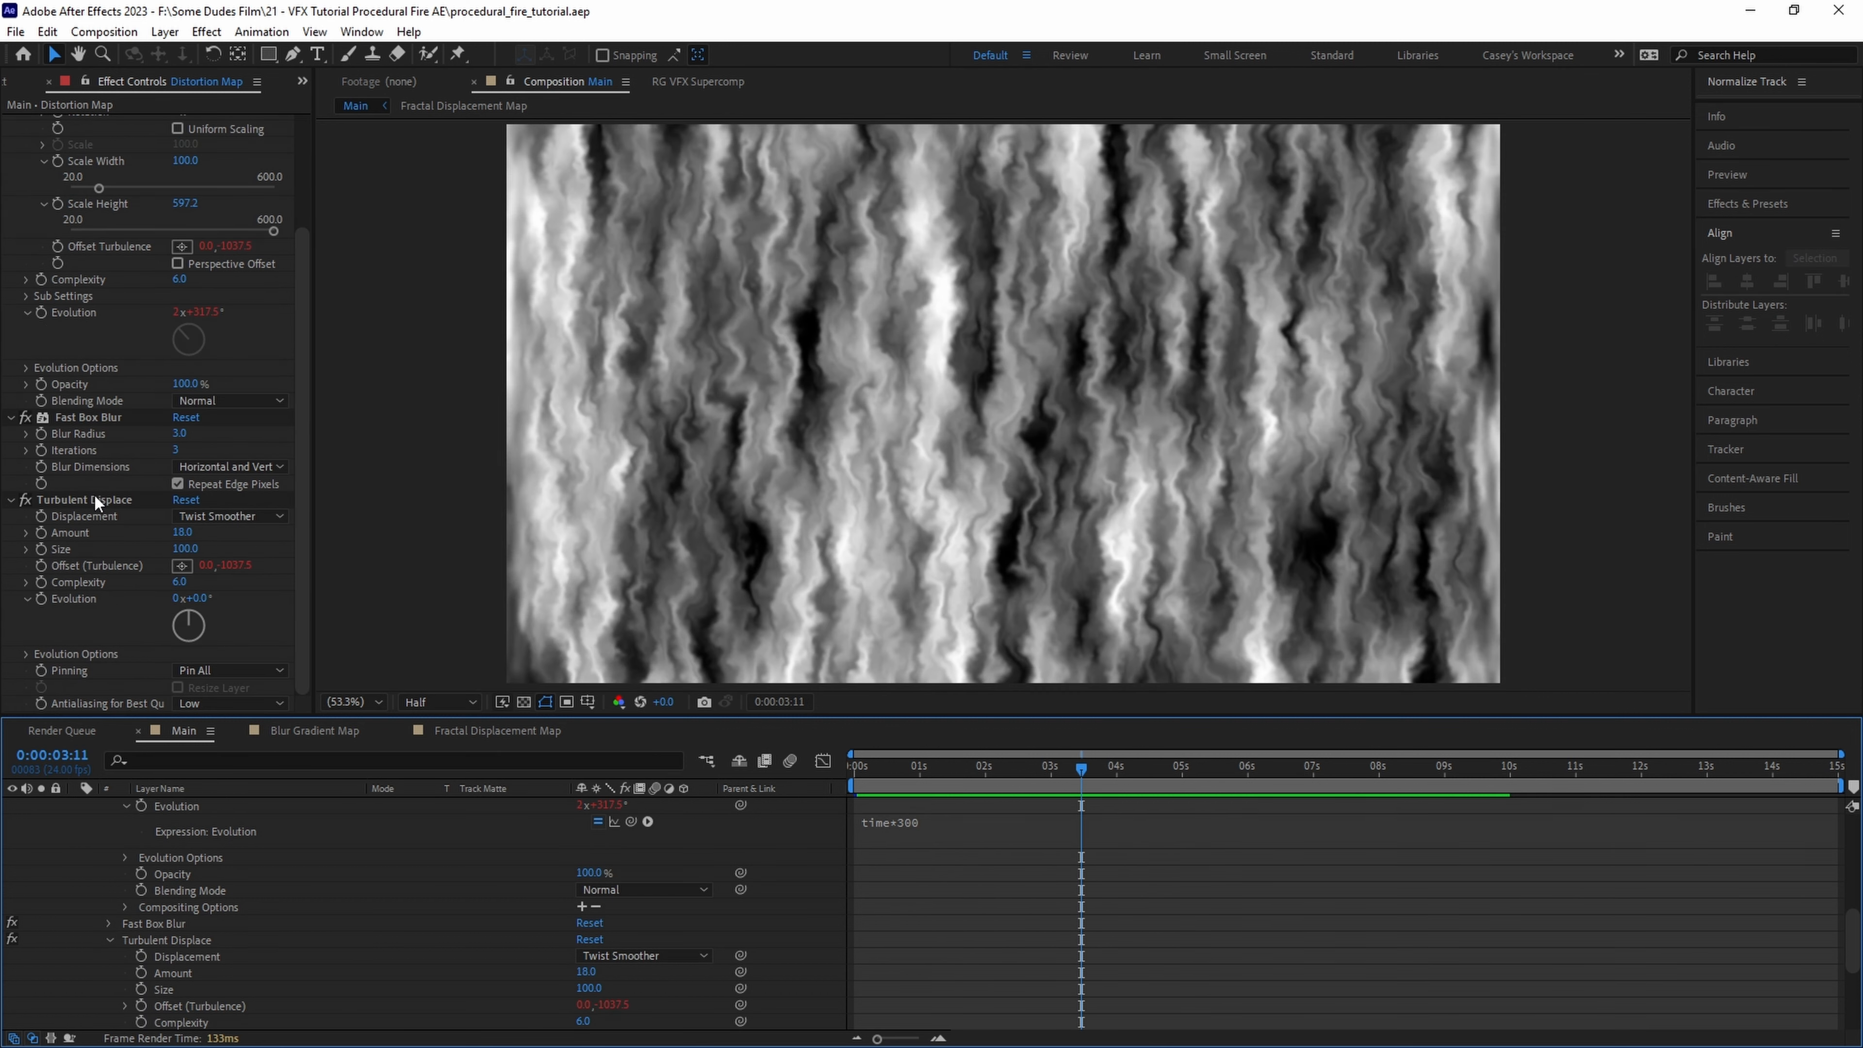
- Duplicate Turbulent Displace, drive the copy's Evolution with the expression time*30, and preview the result
click(94, 497)
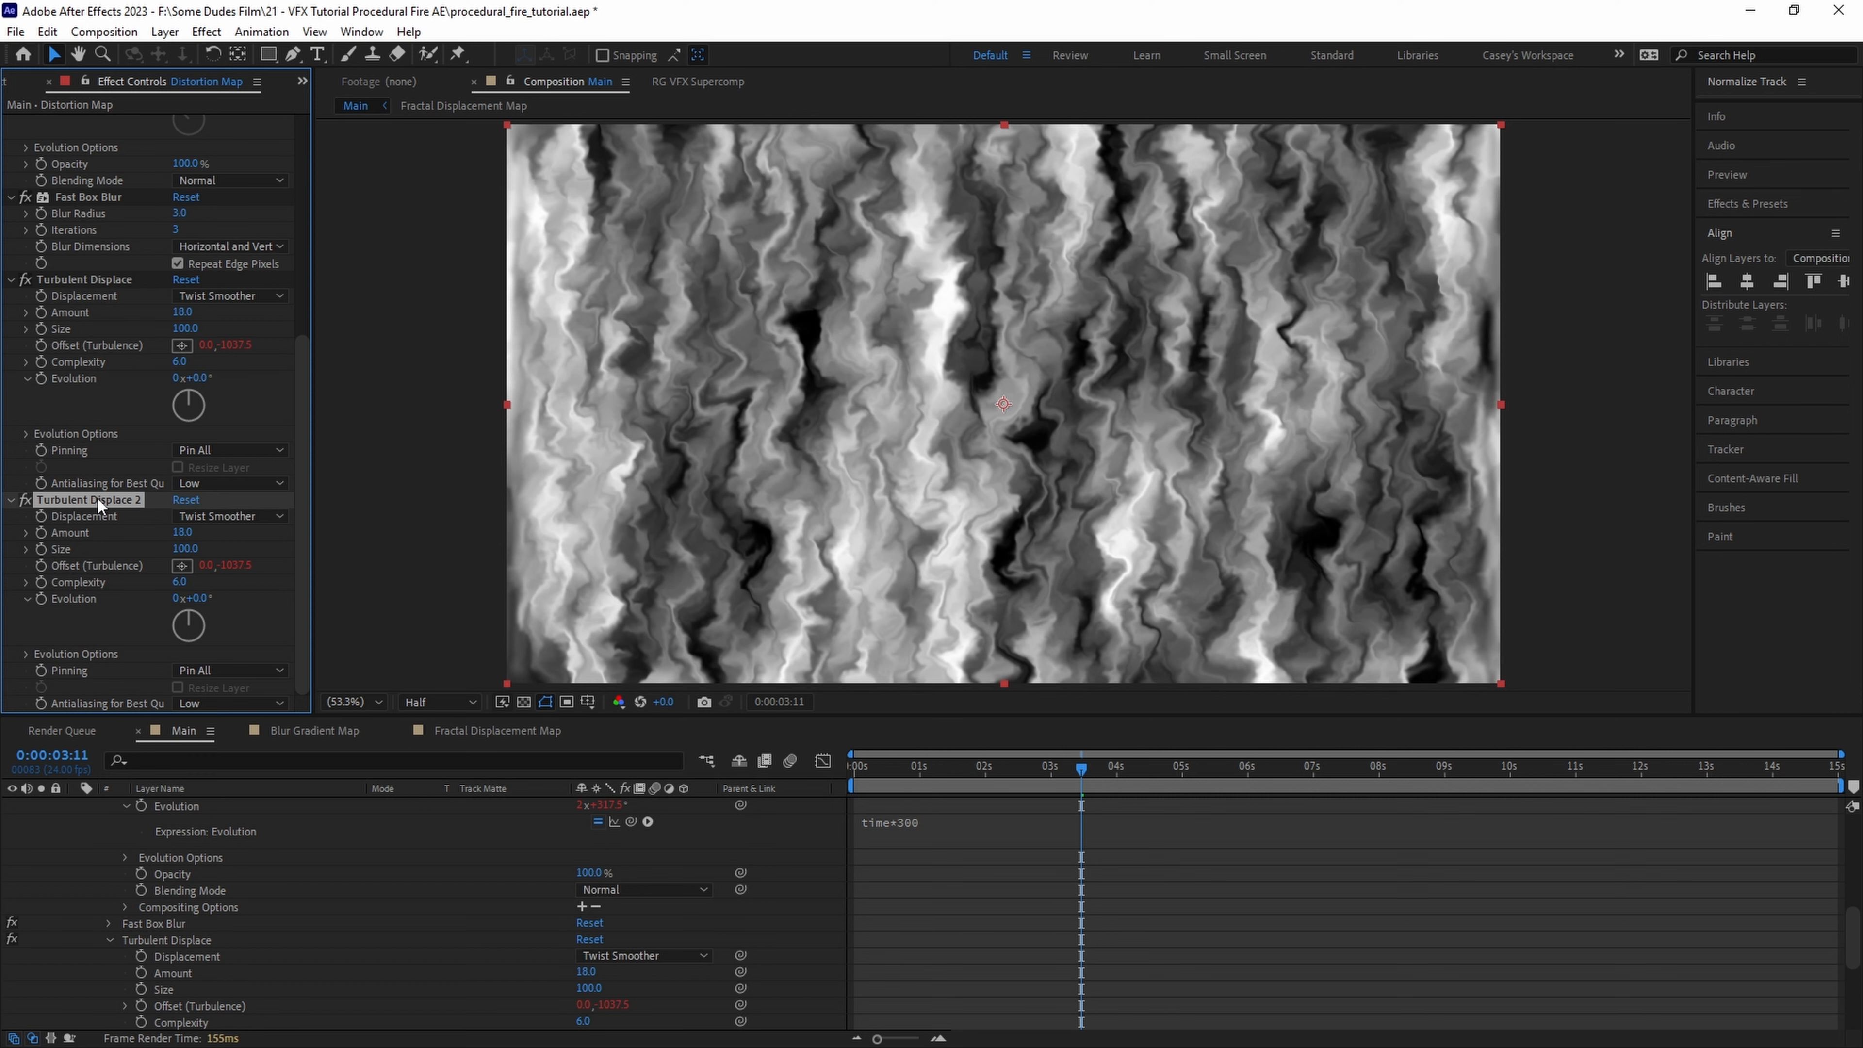
alt+click(42, 598)
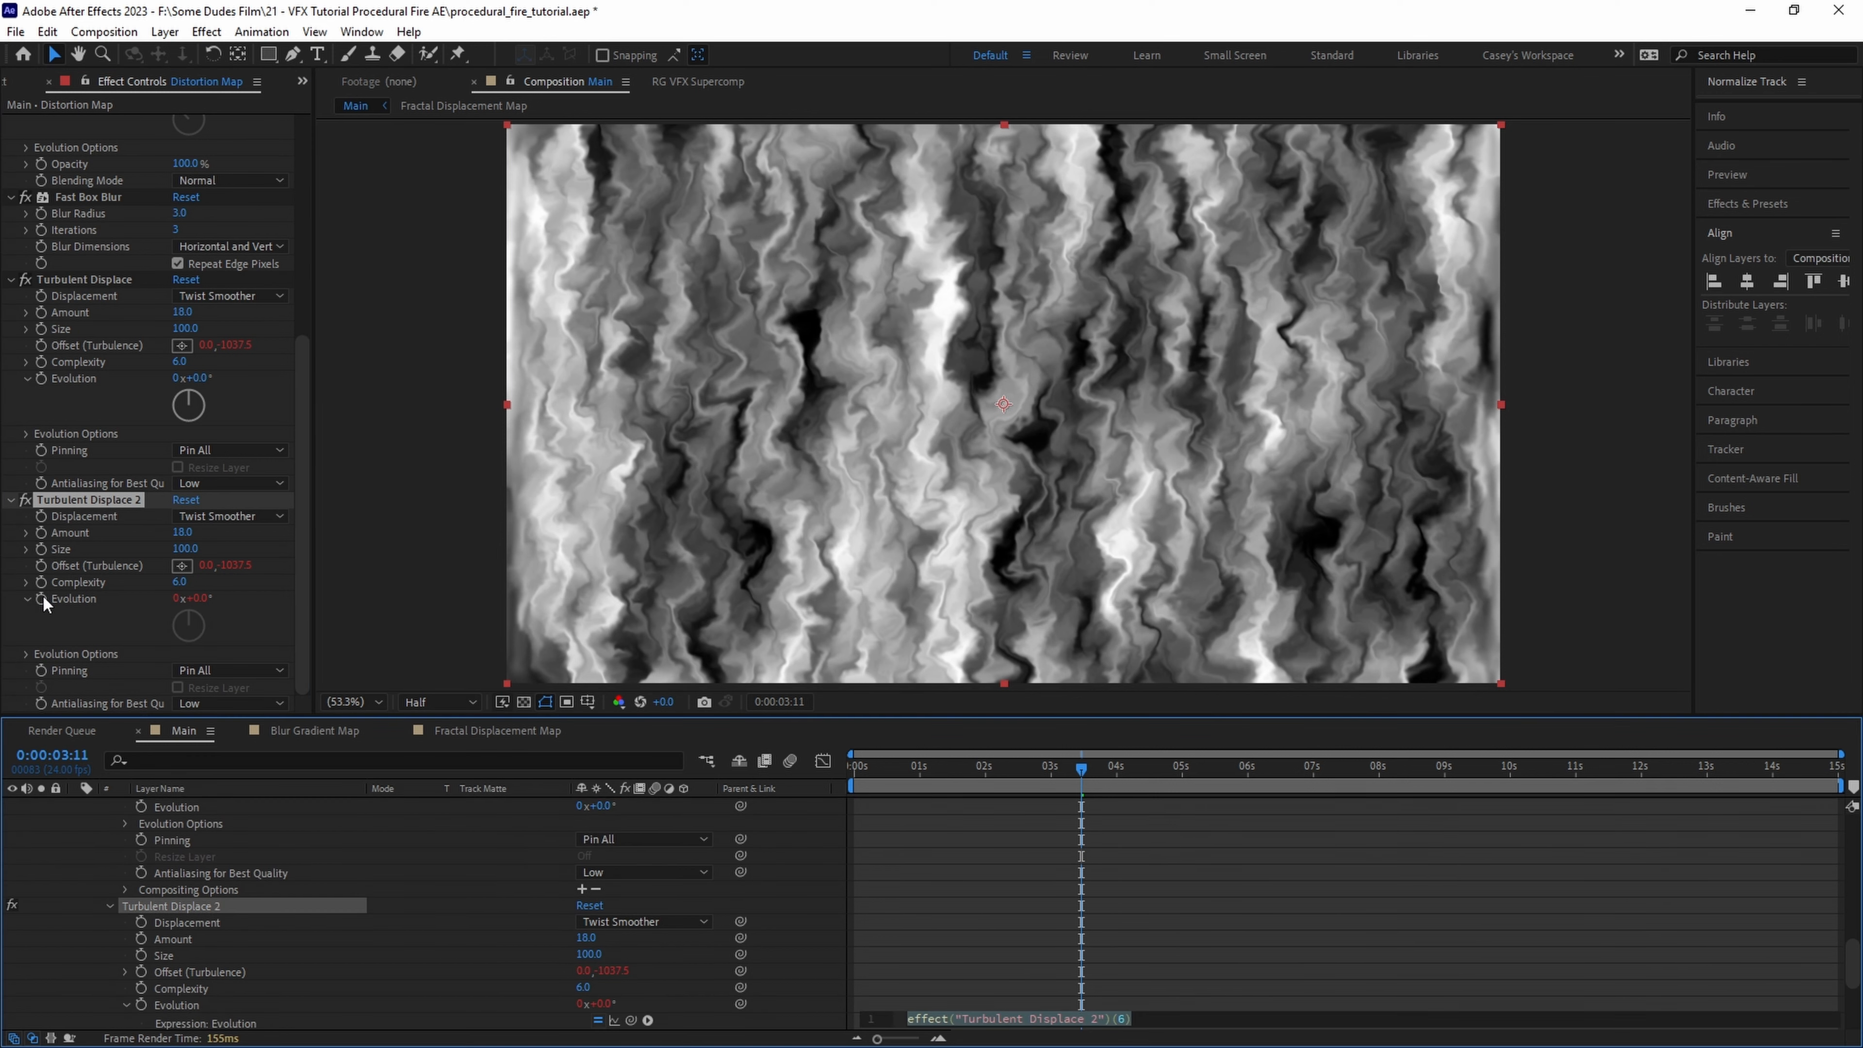
text(time*30)
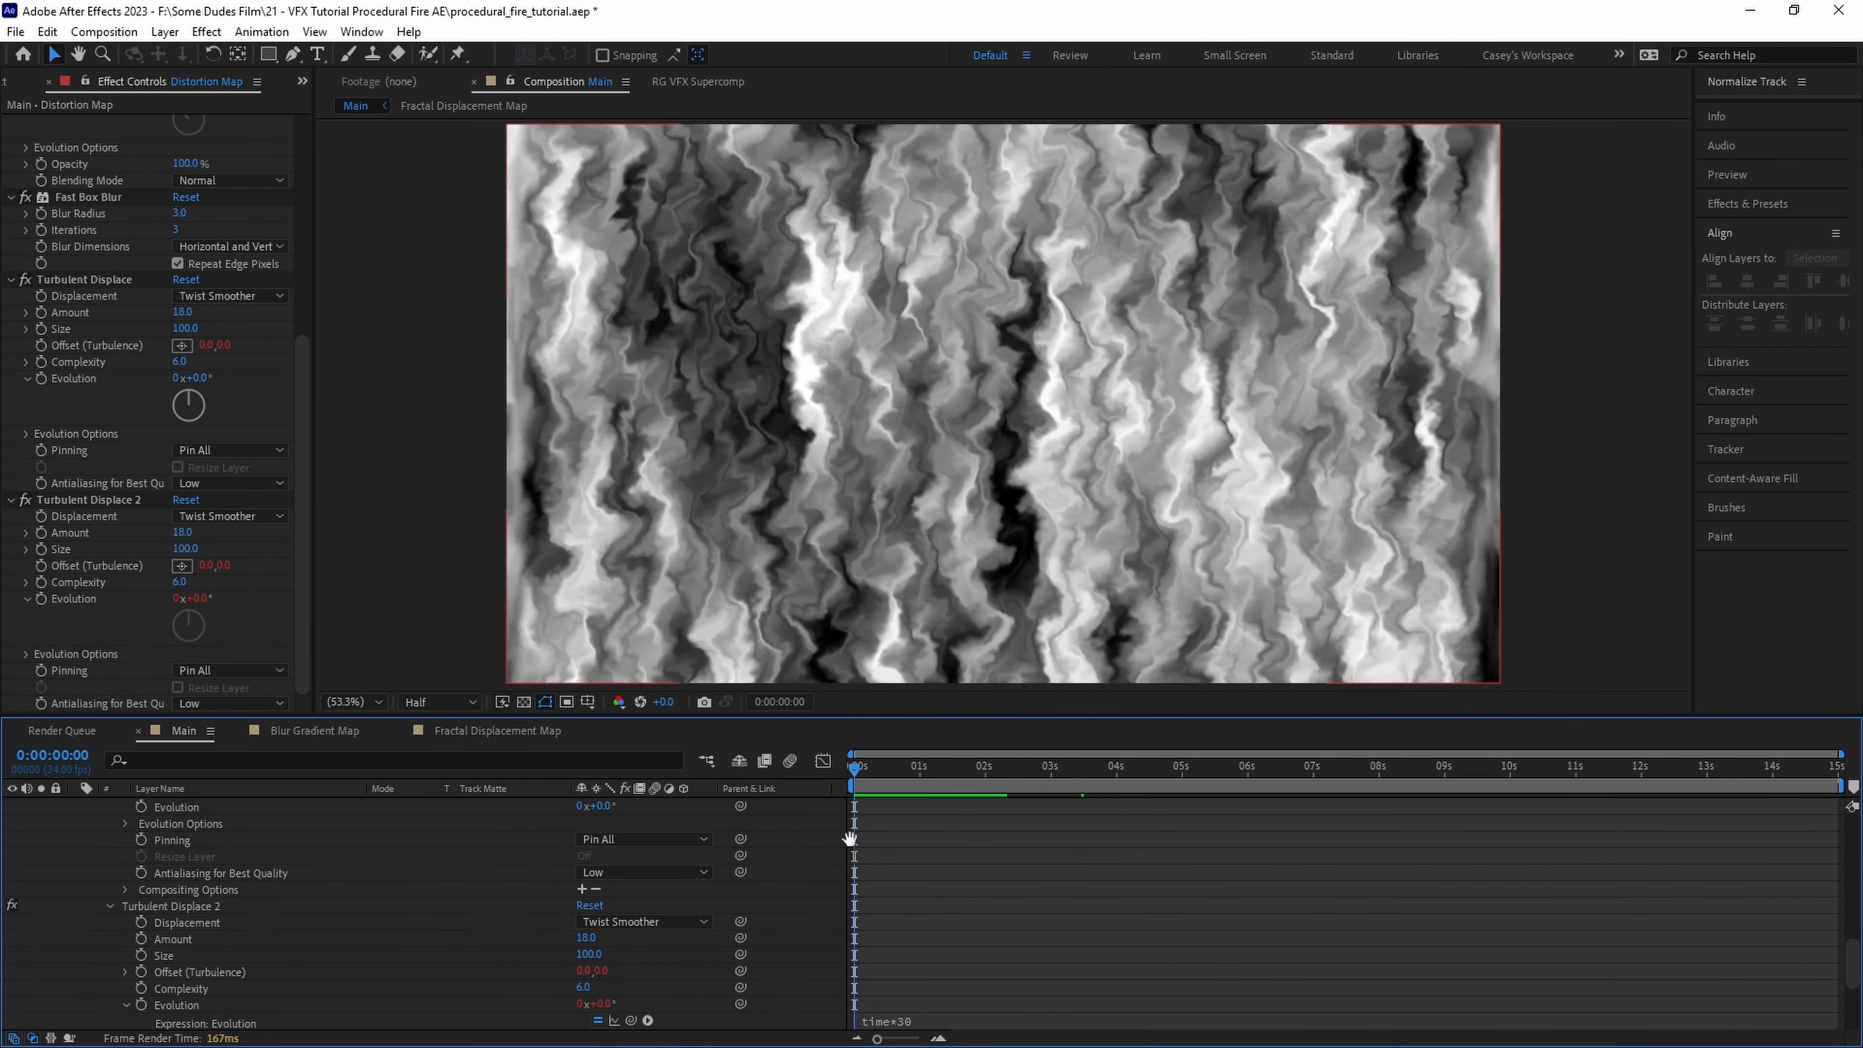
key(space)
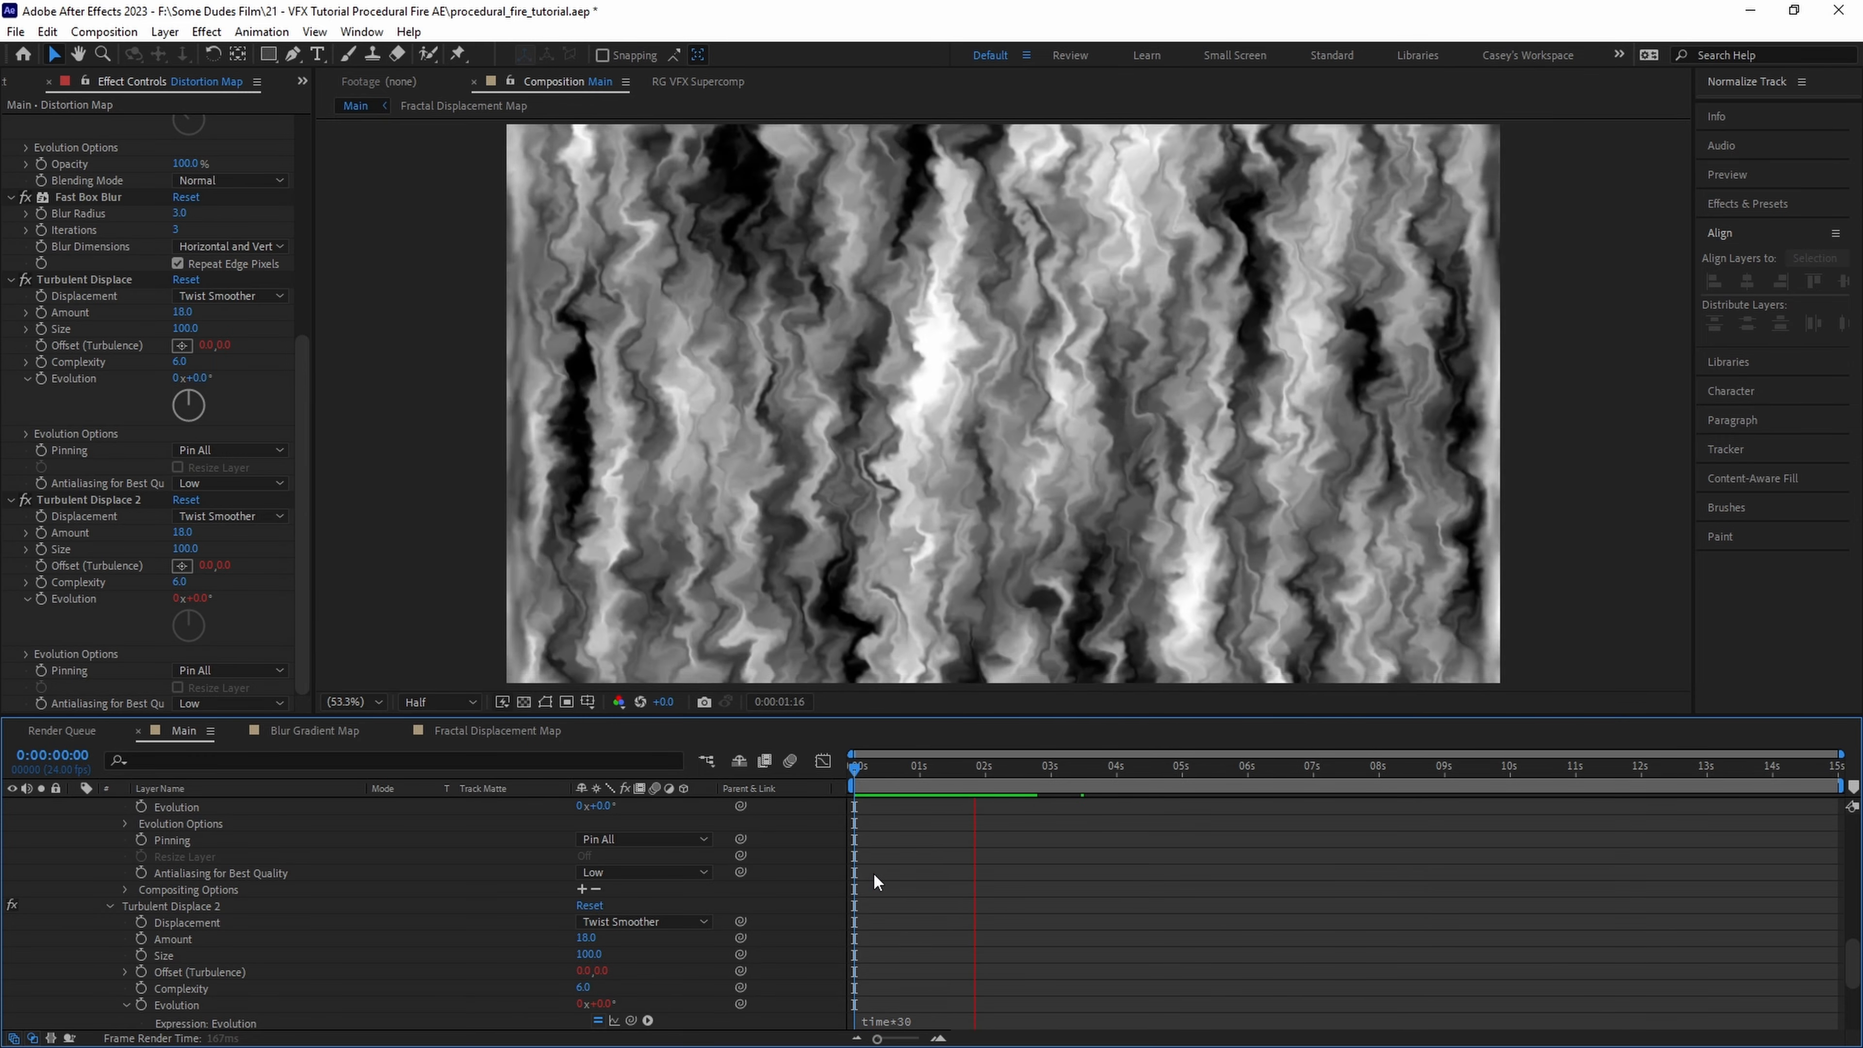
- Pre-compose the Distortion Map layer under the name Distortion Map and hide it in the Main composition
right_click(189, 805)
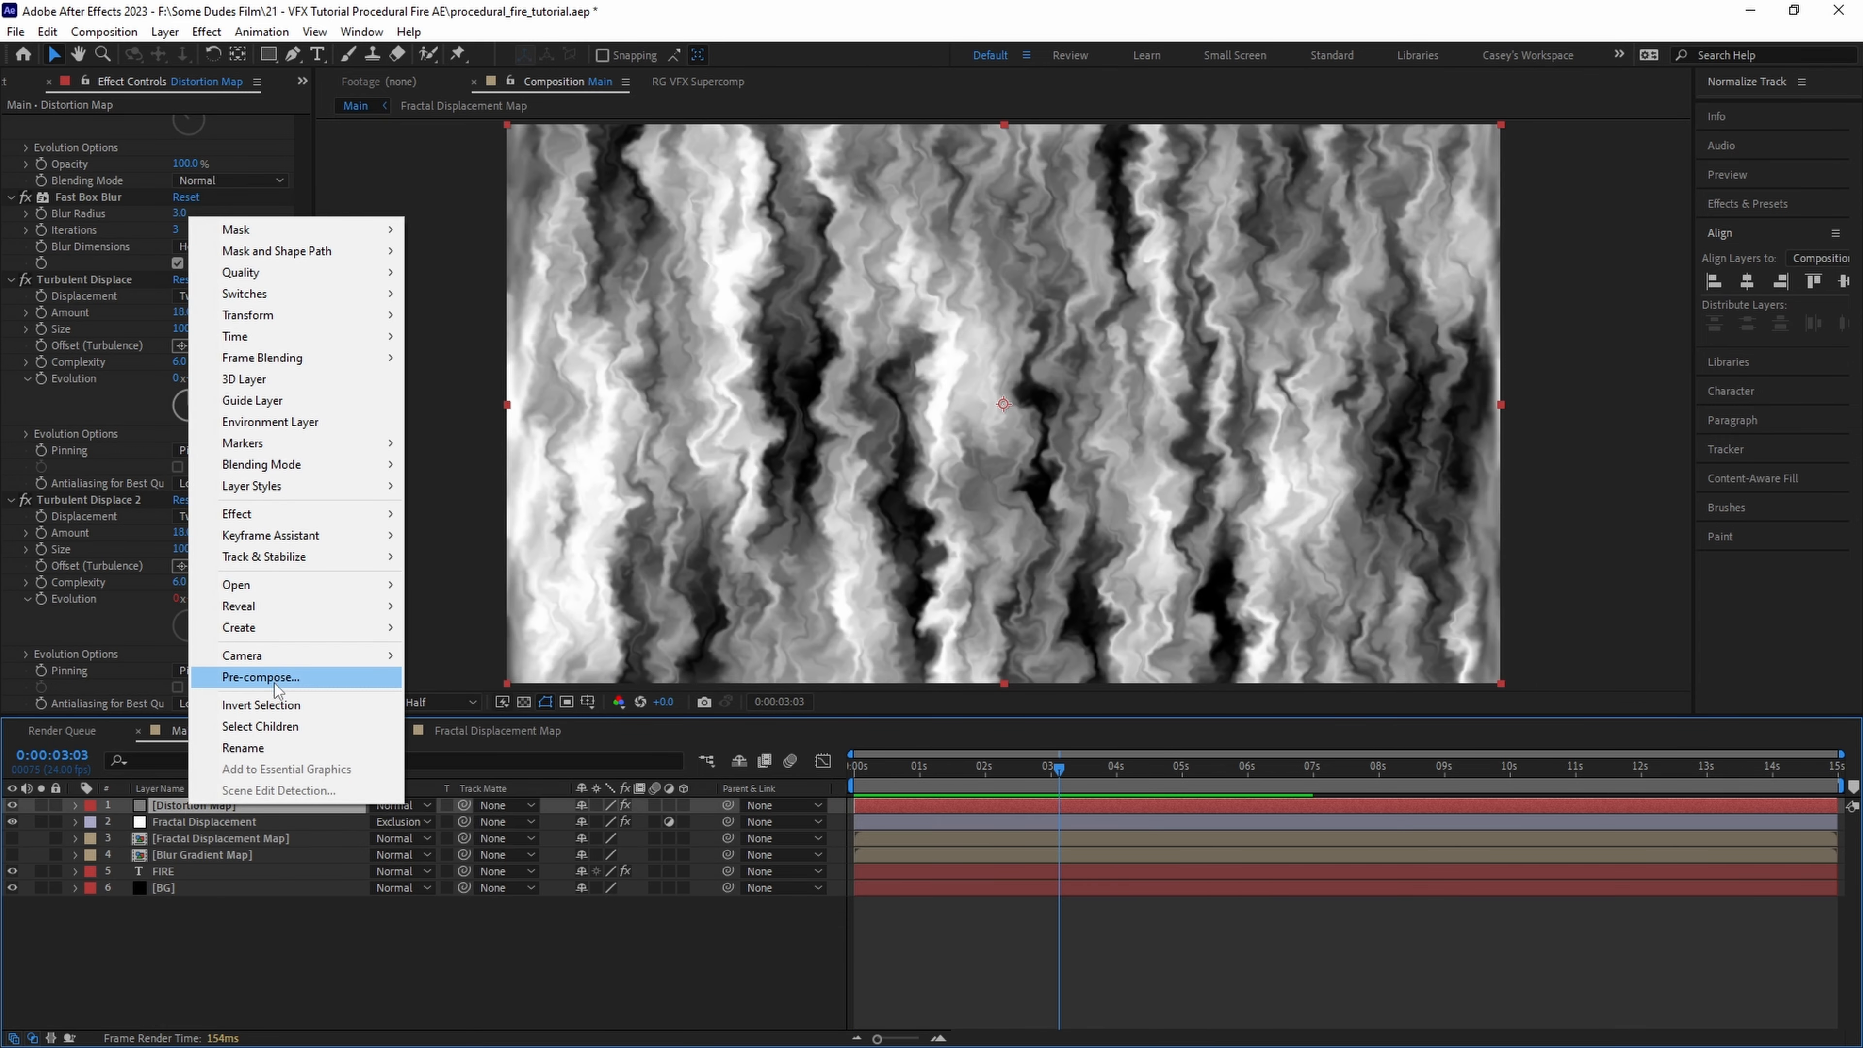
click(278, 684)
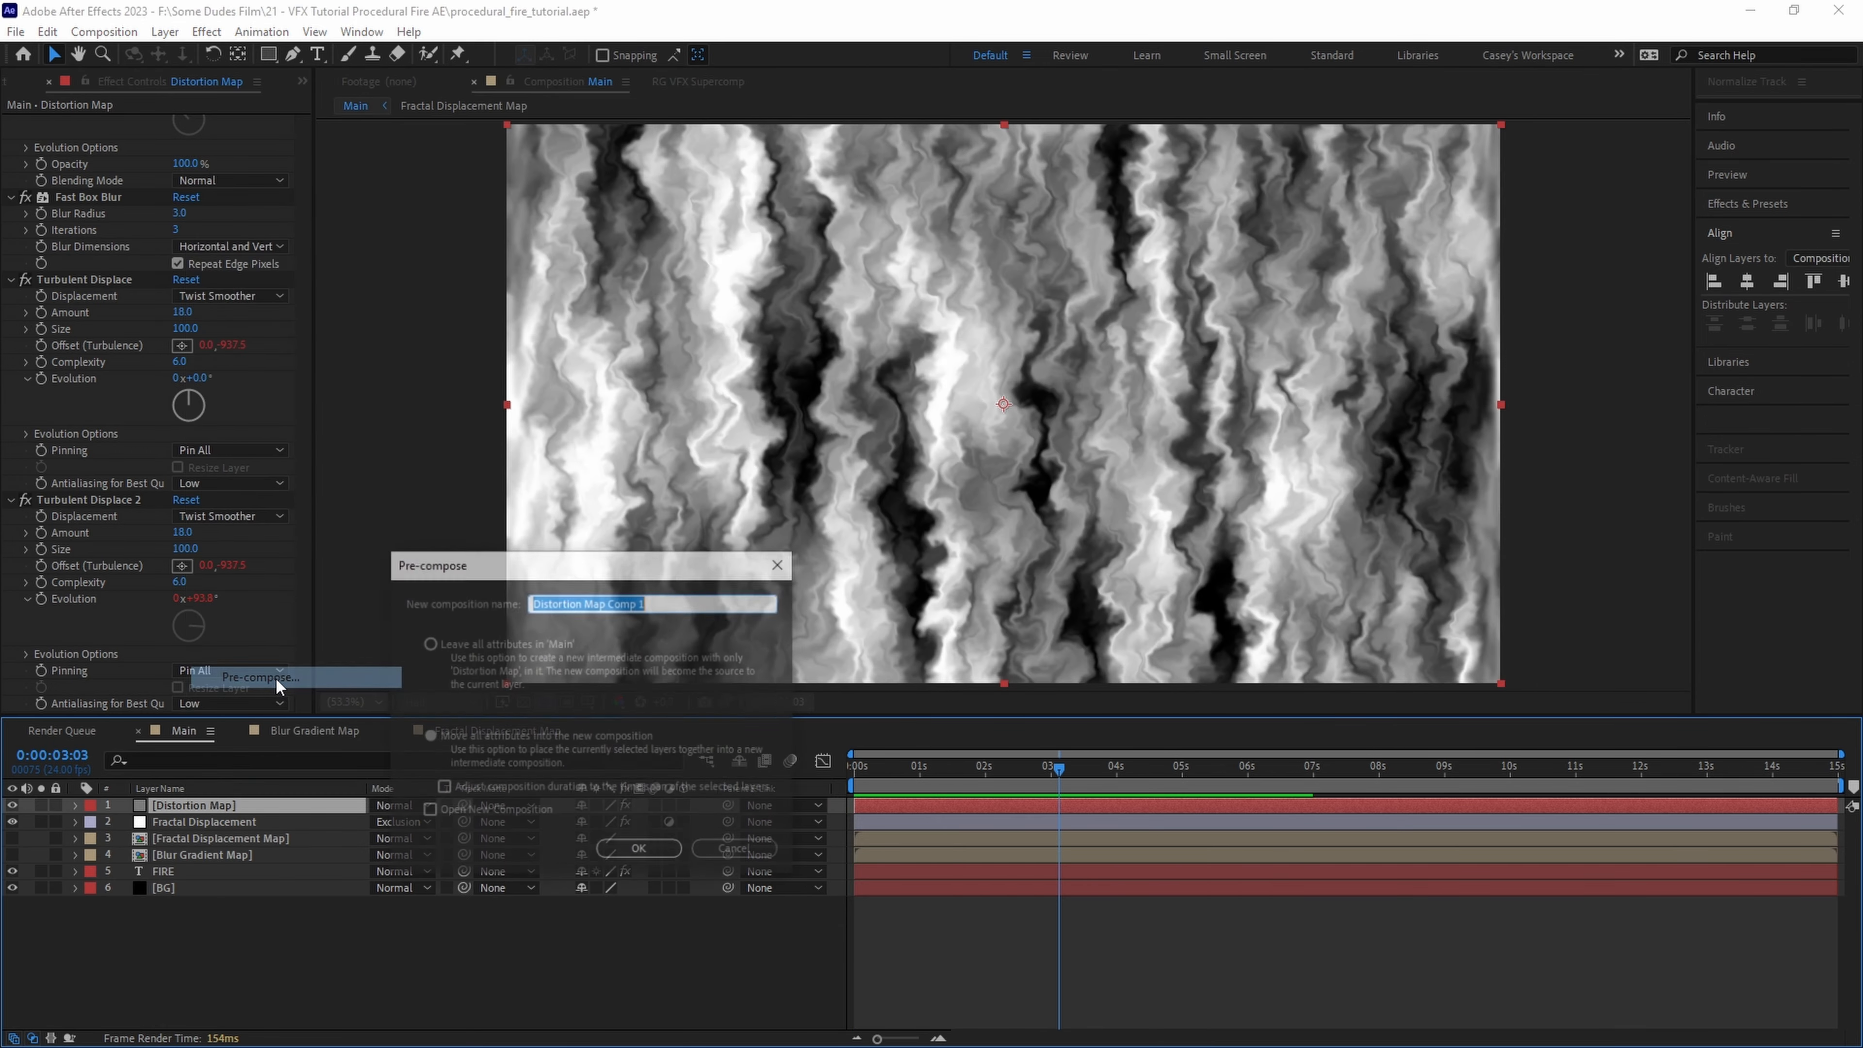
text(Distortion Map)
key(Return)
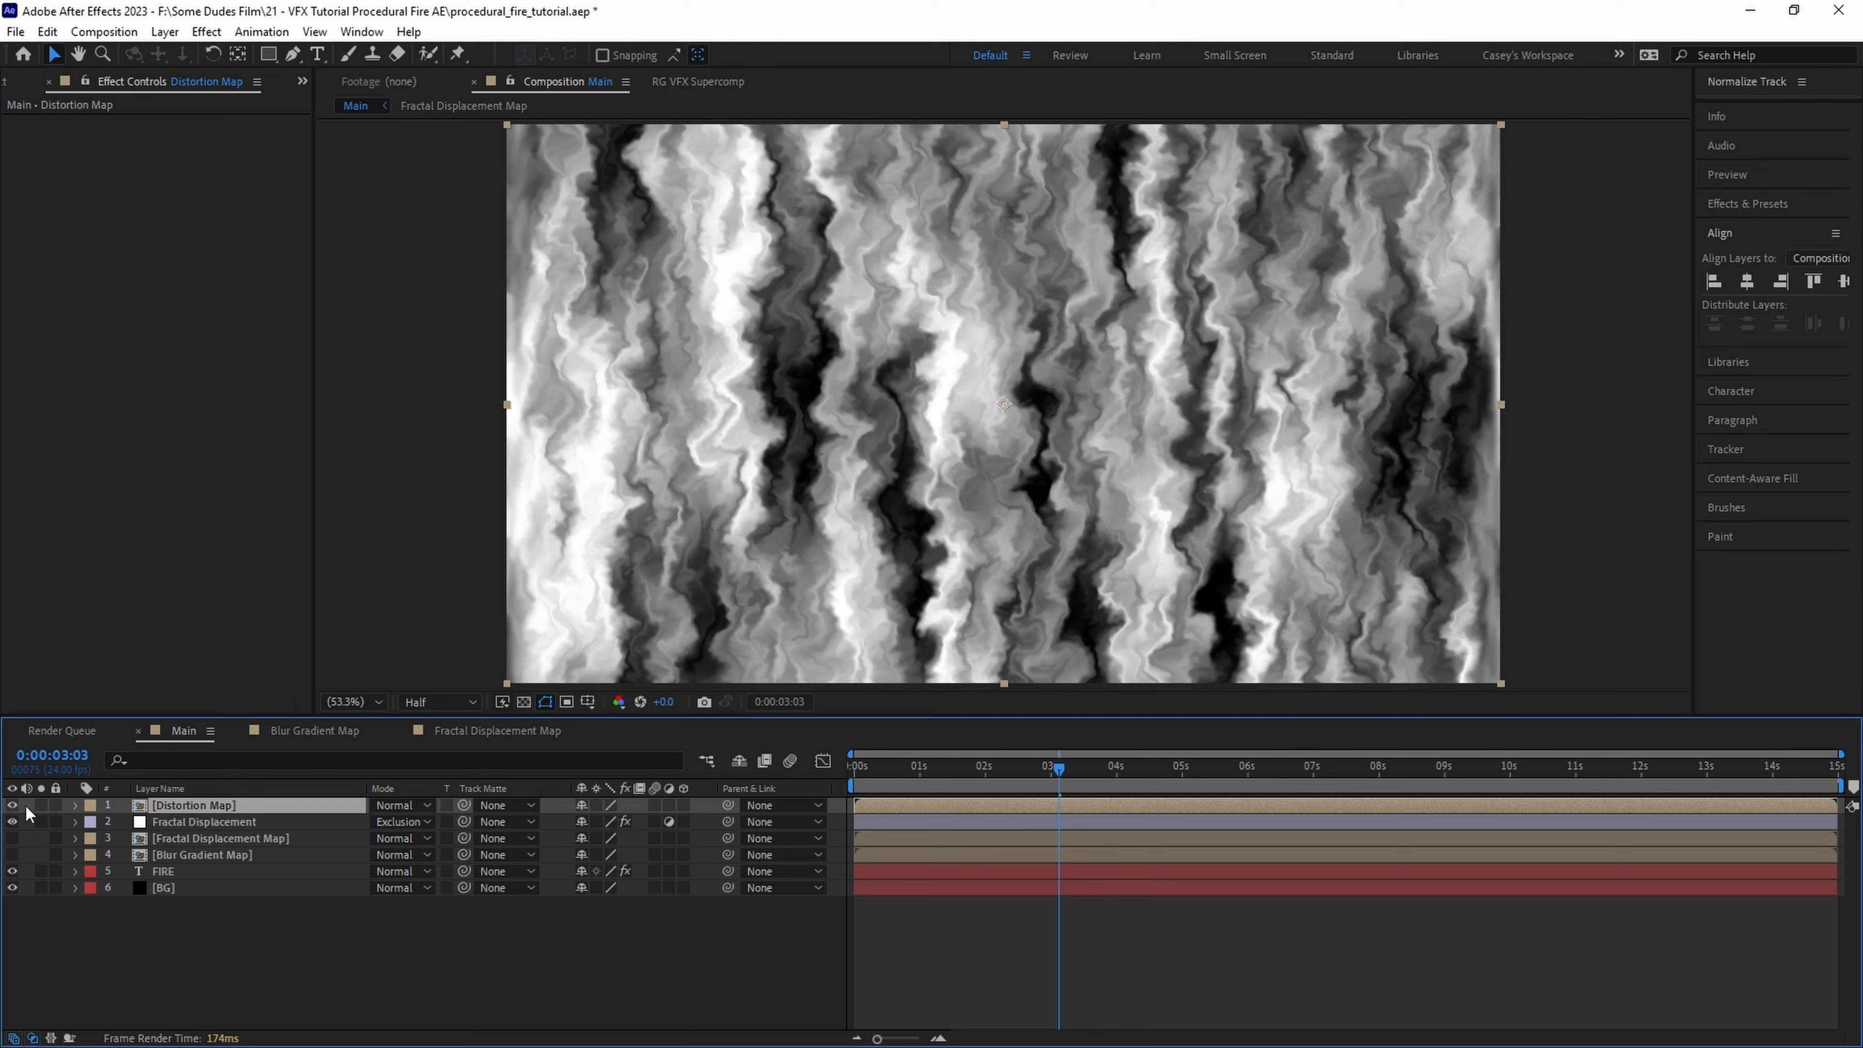
click(13, 804)
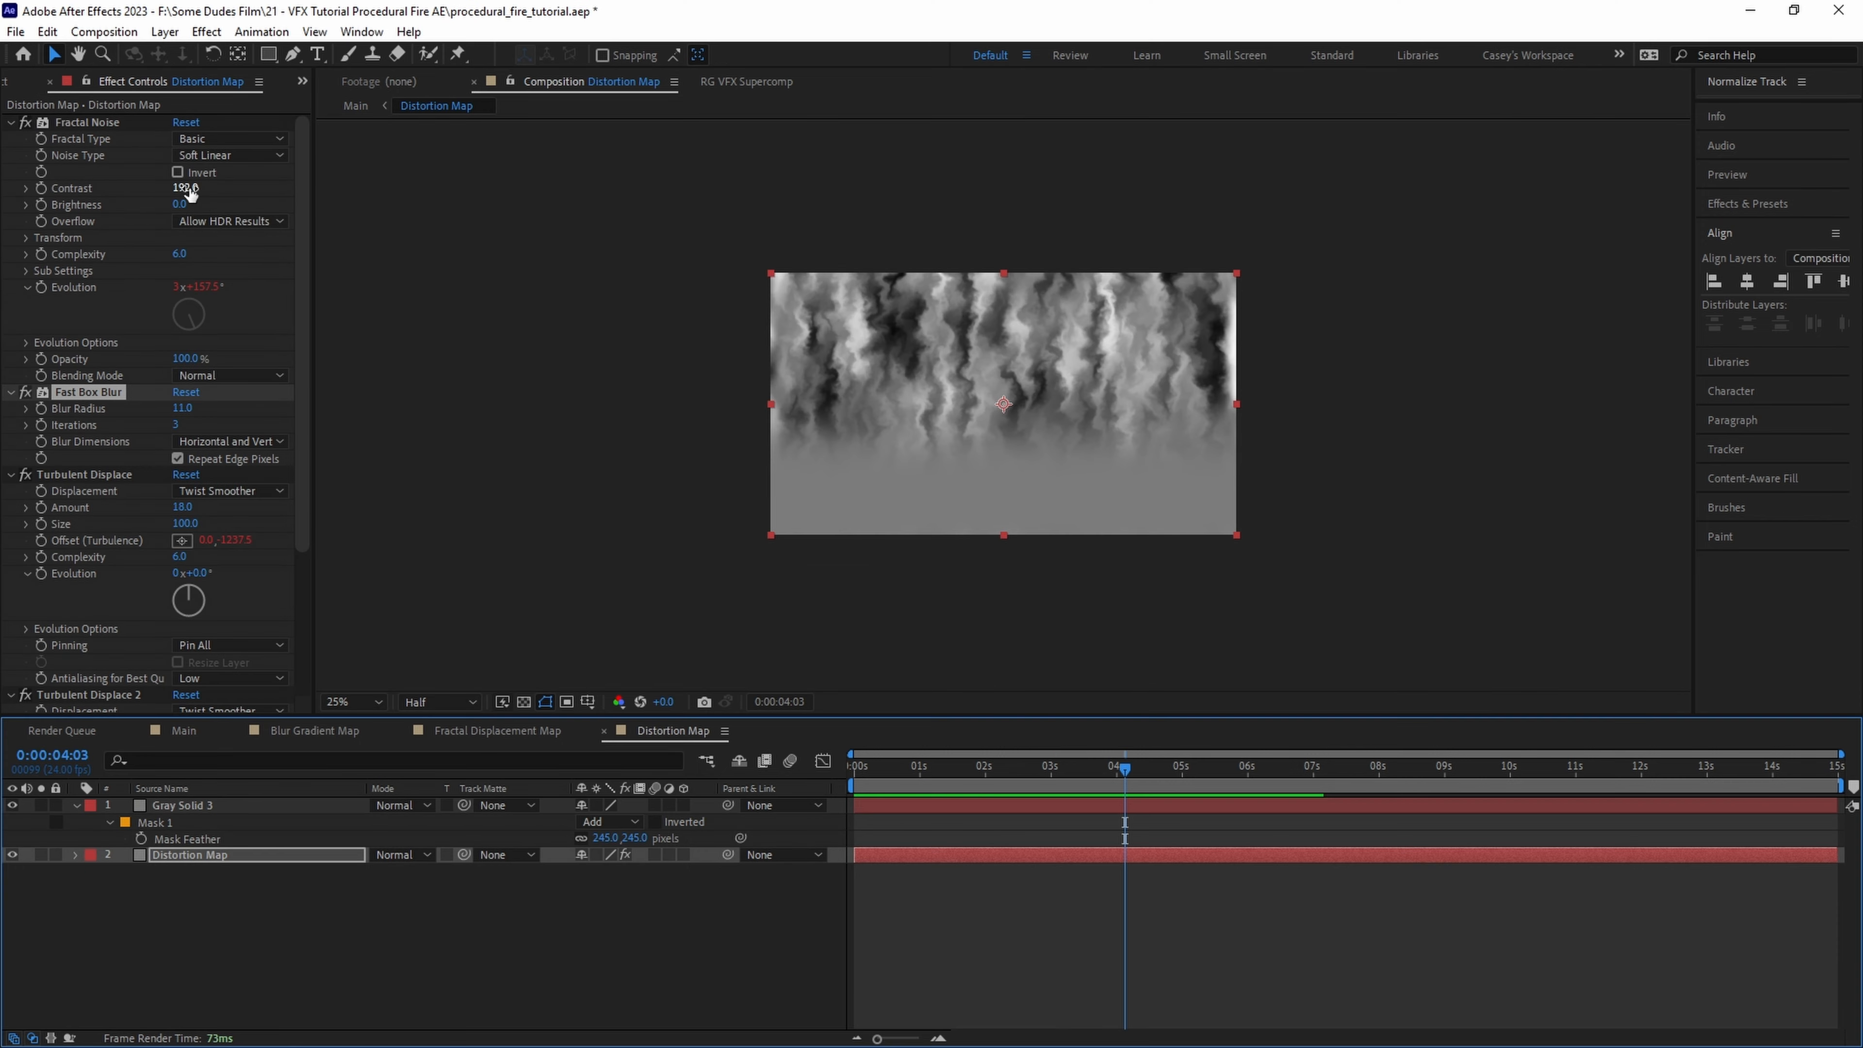
- In the Distortion Map composition, set Turbulent Displace 2 to Amount 4 and Size 50 and the first Turbulent Displace's Size to 61
scroll(191, 445, down, 2)
click(121, 521)
click(183, 730)
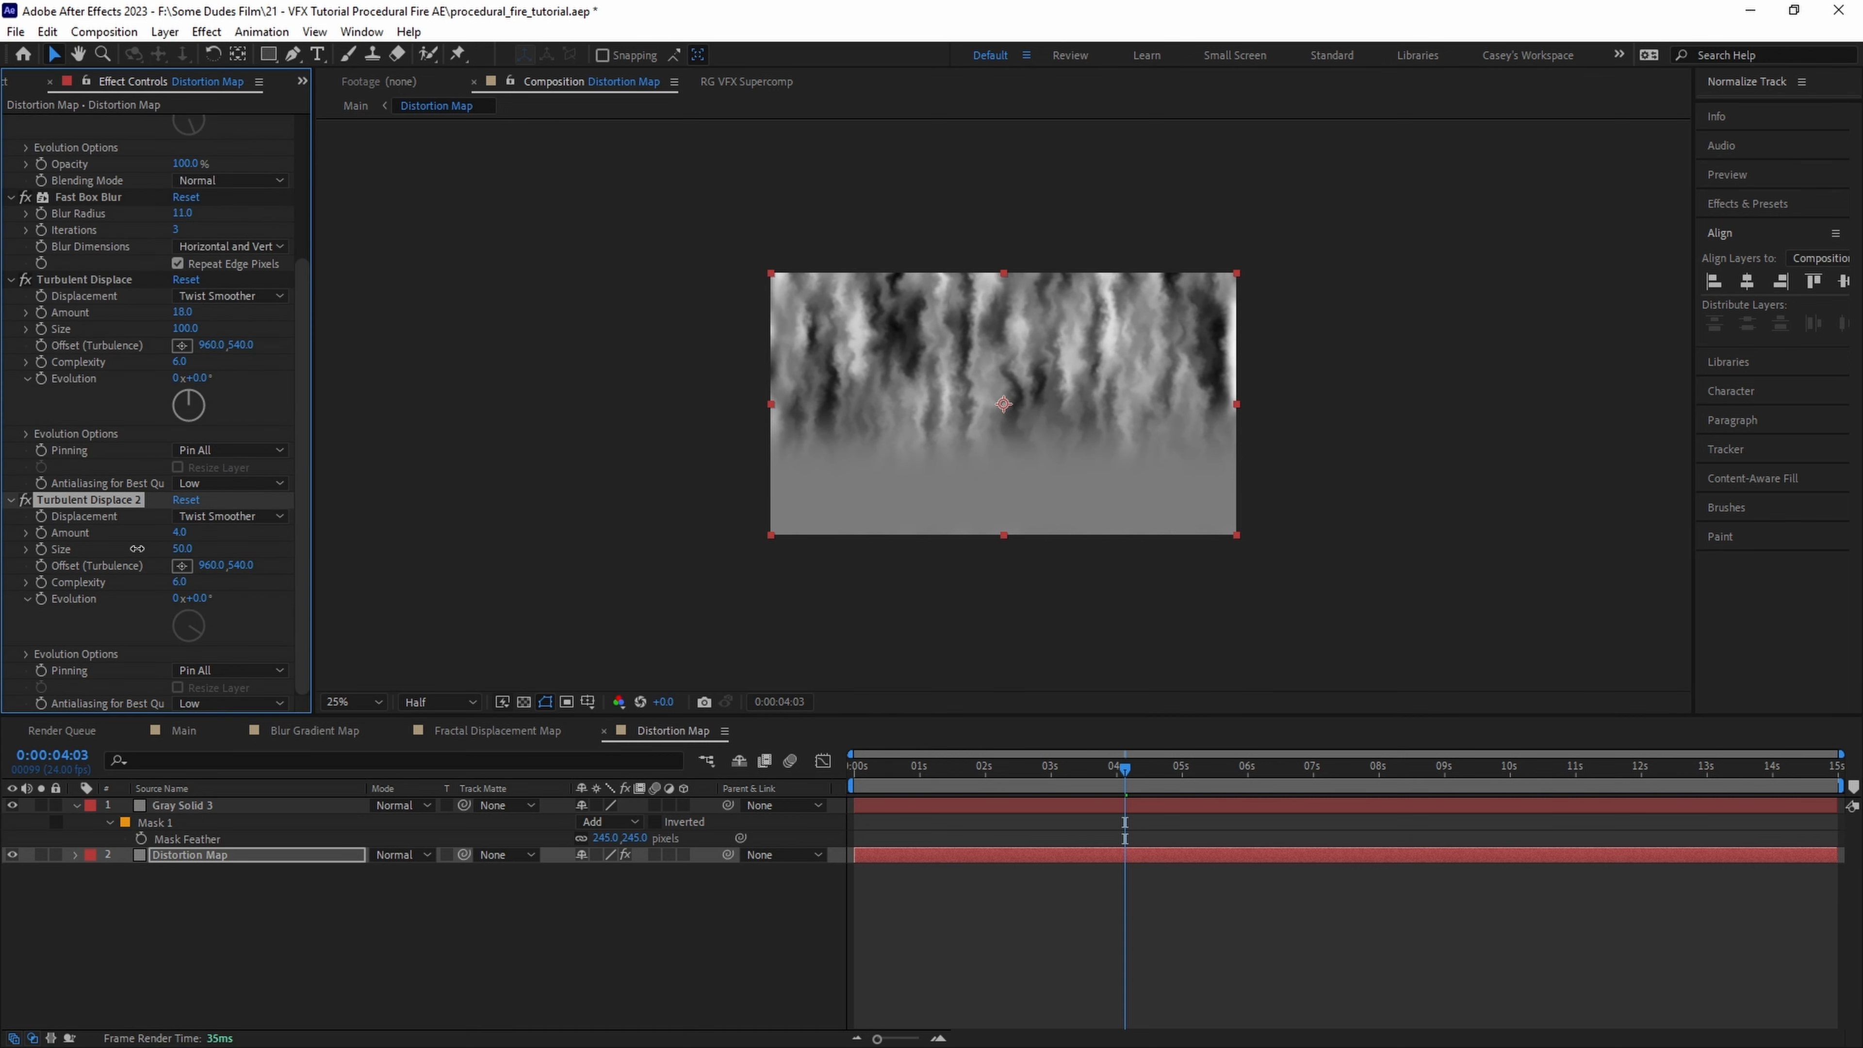
click(84, 279)
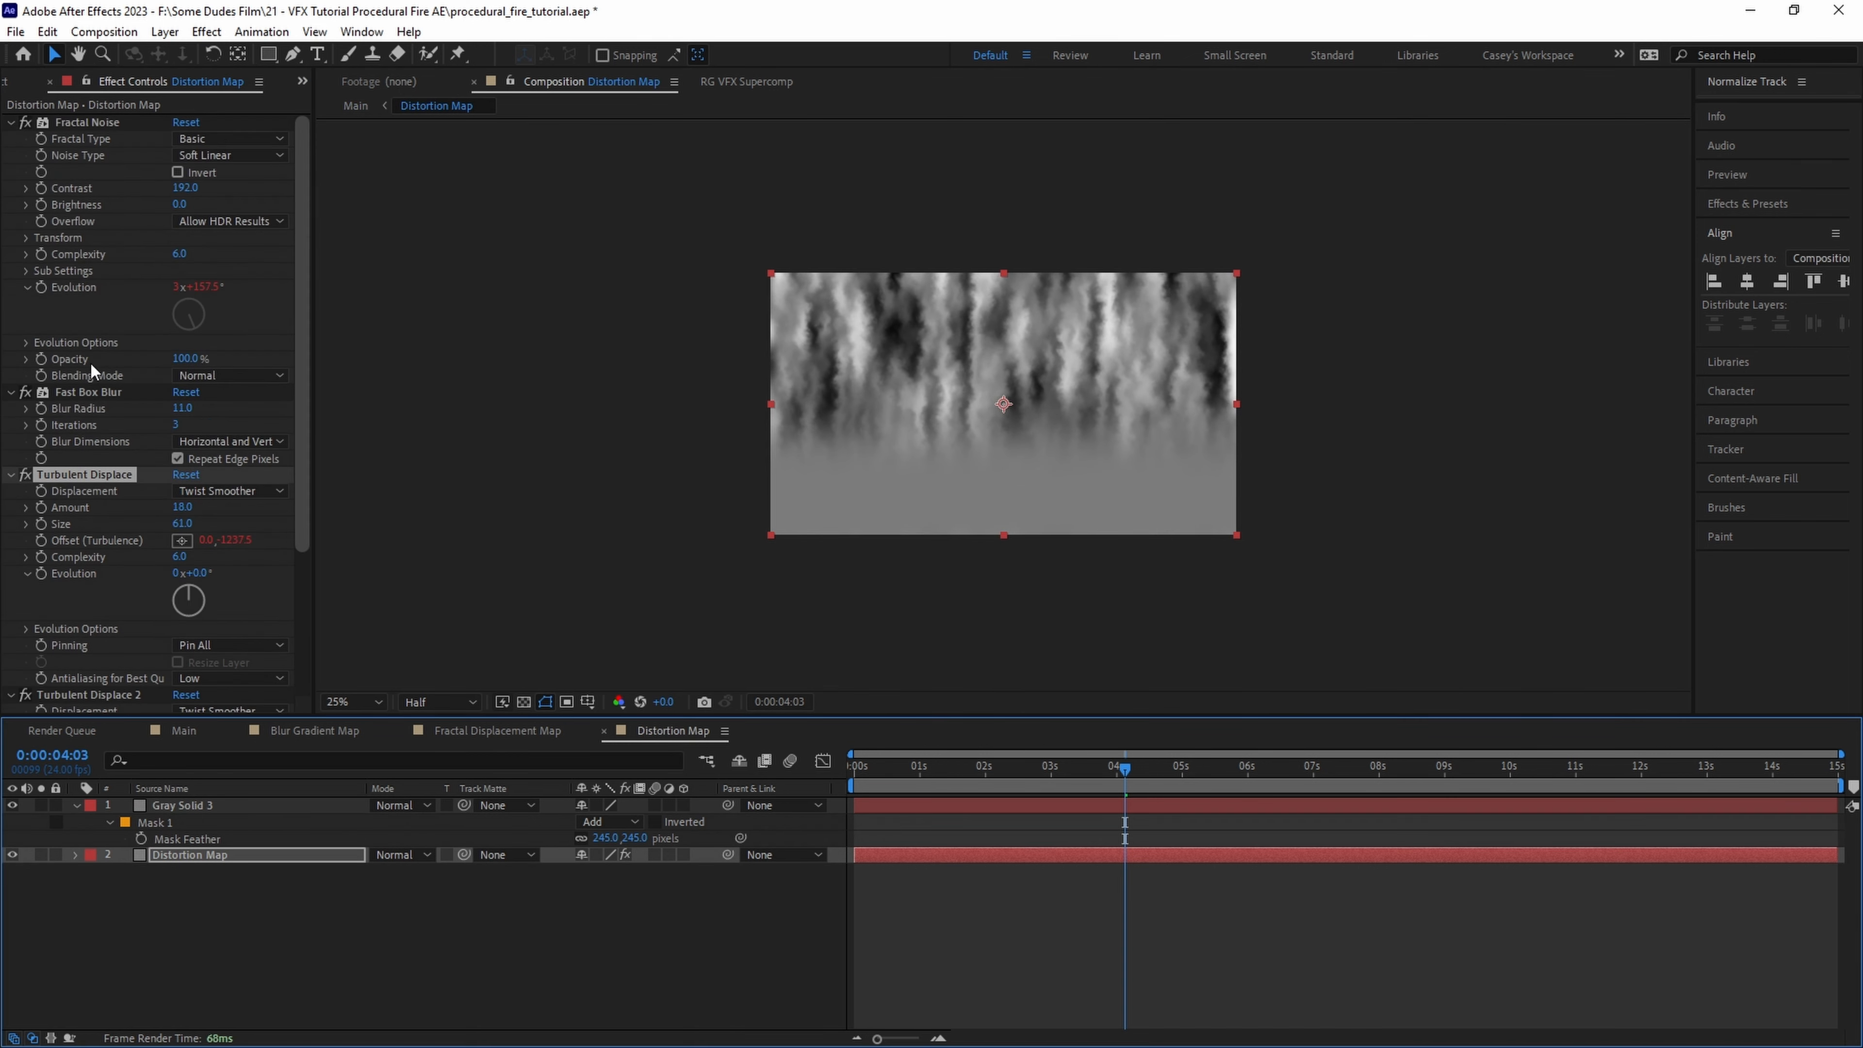
click(180, 732)
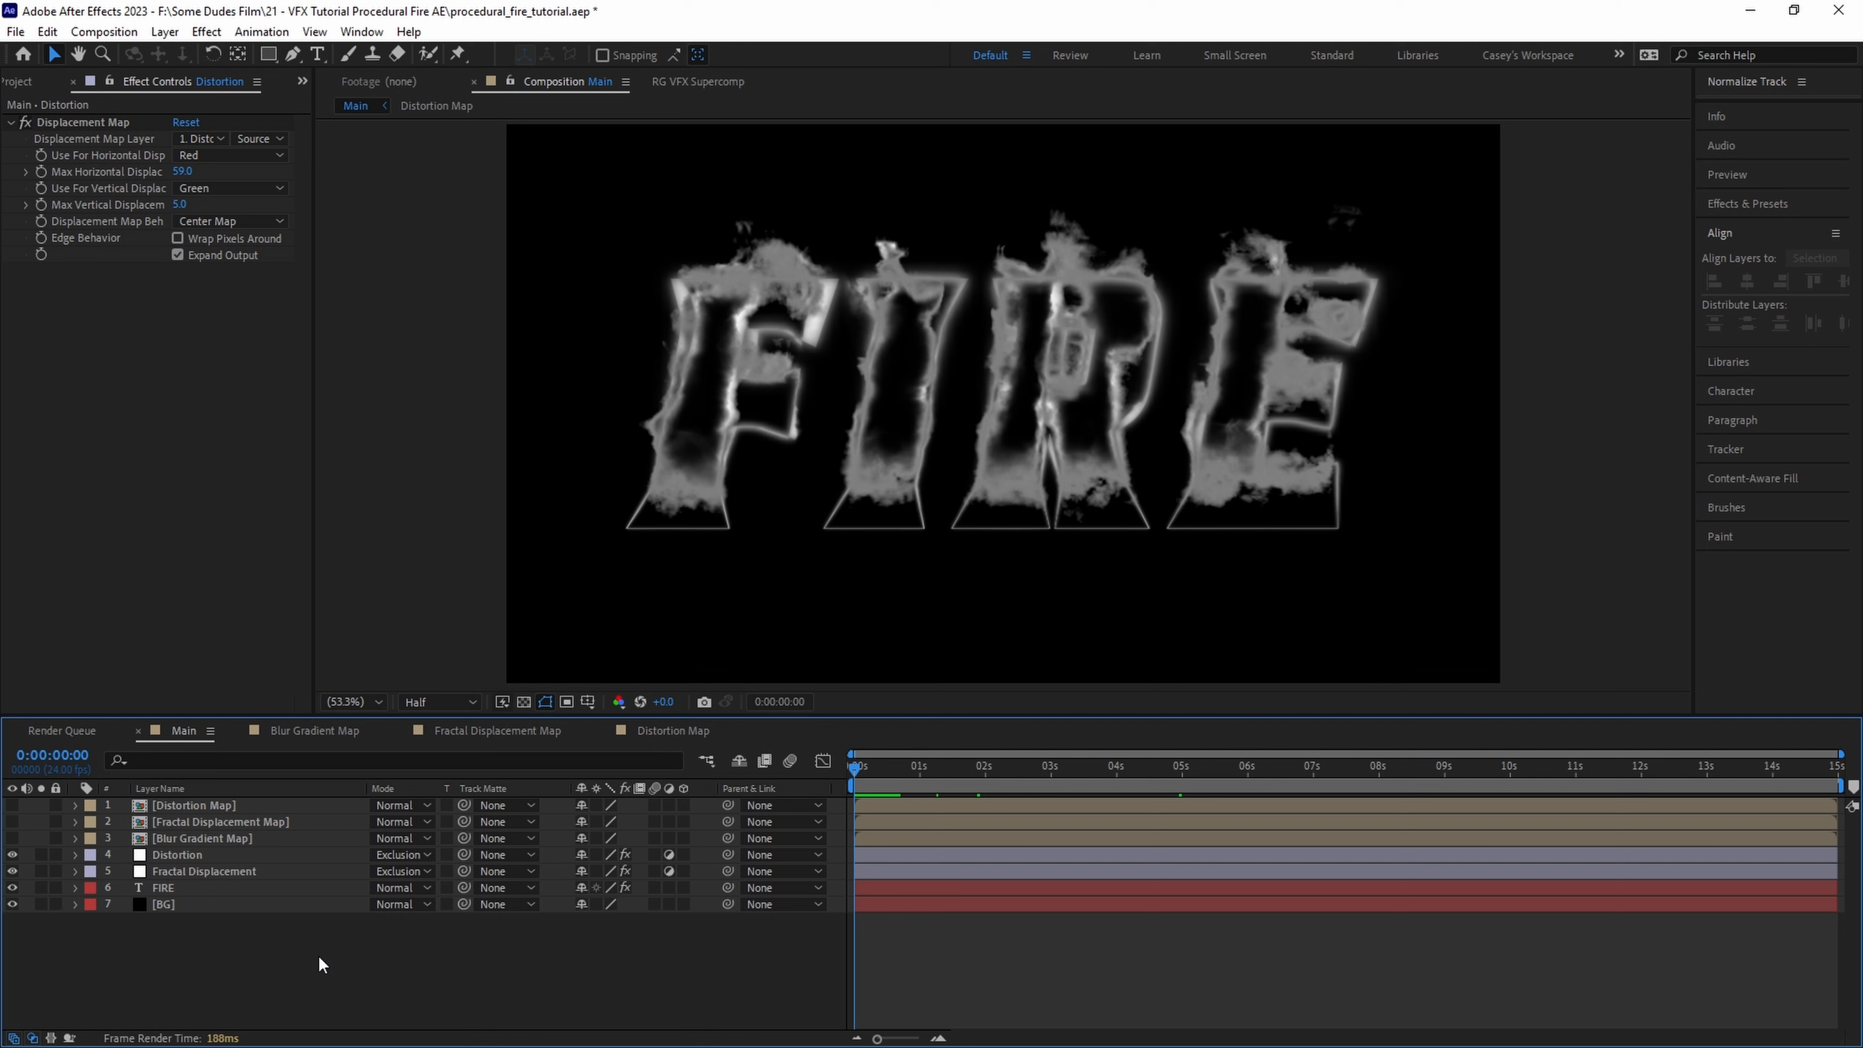
- Create a gray 1920 x 1080 solid named Text Displace in the Main composition
key(ctrl+y)
text(Tex)
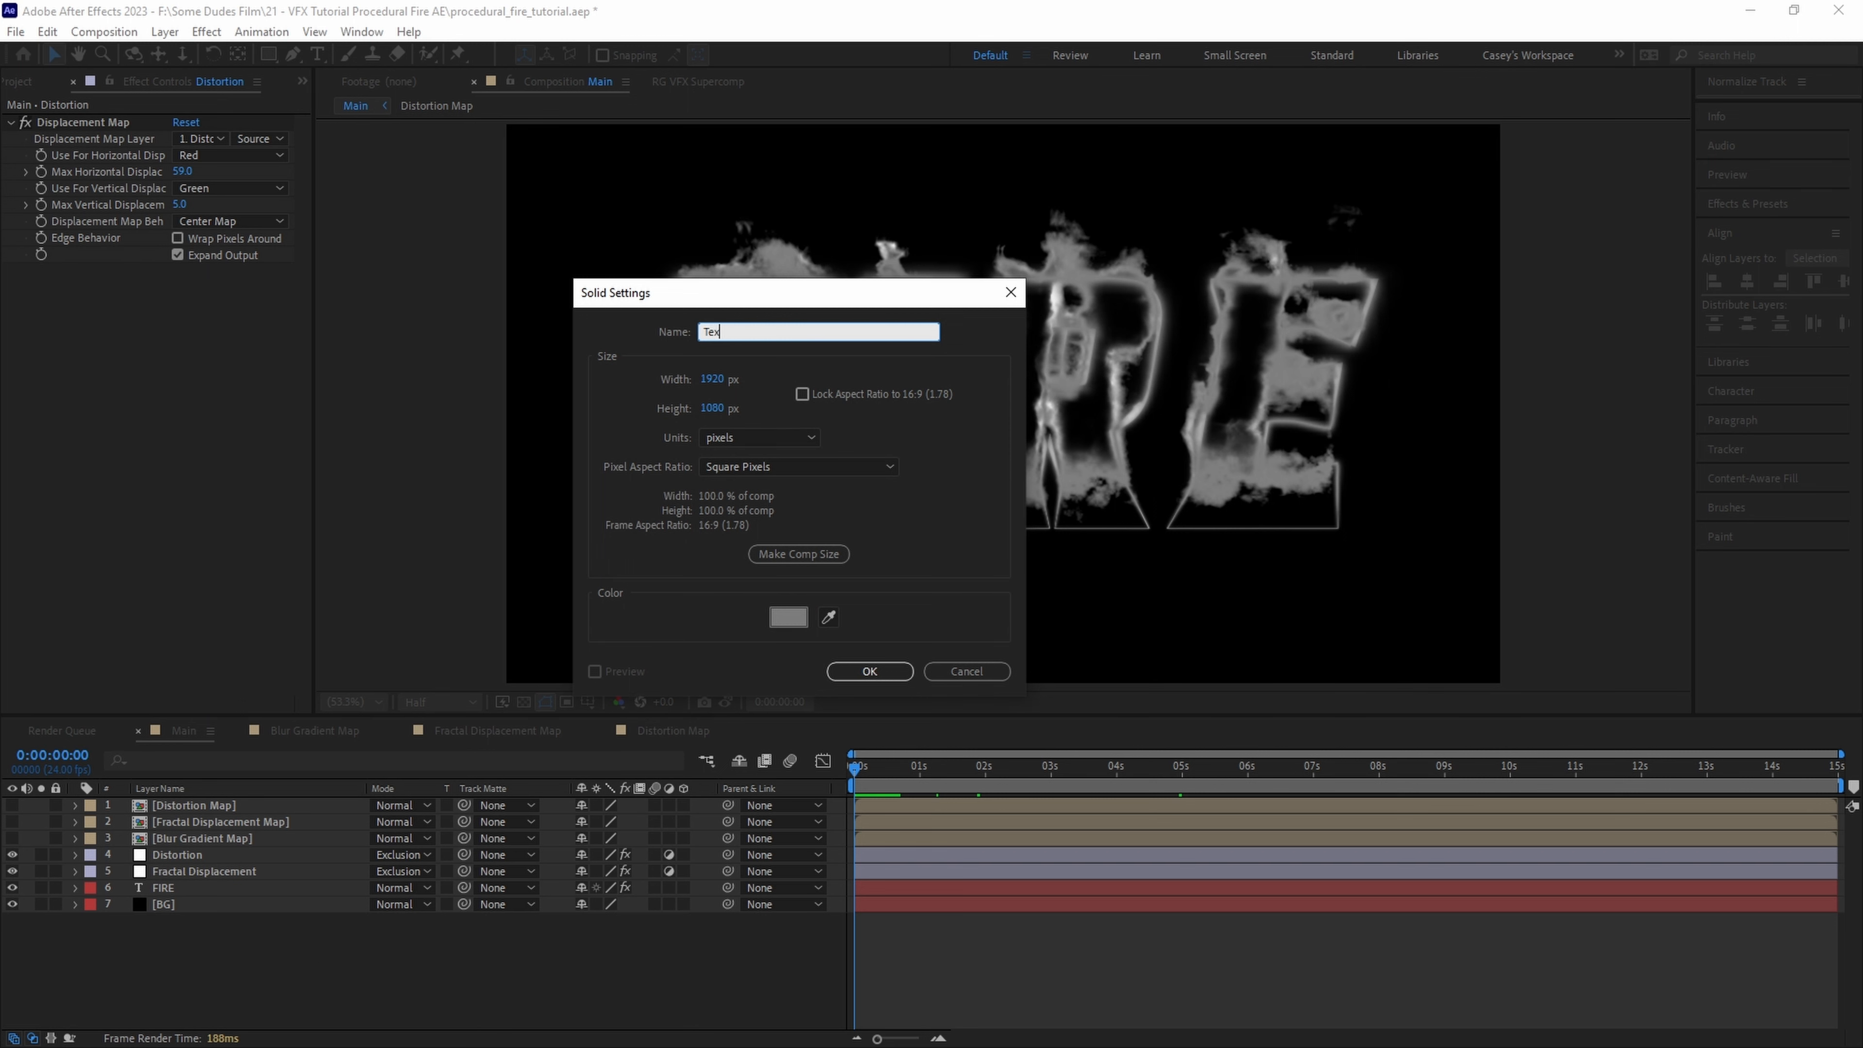
text(t Displace)
key(Return)
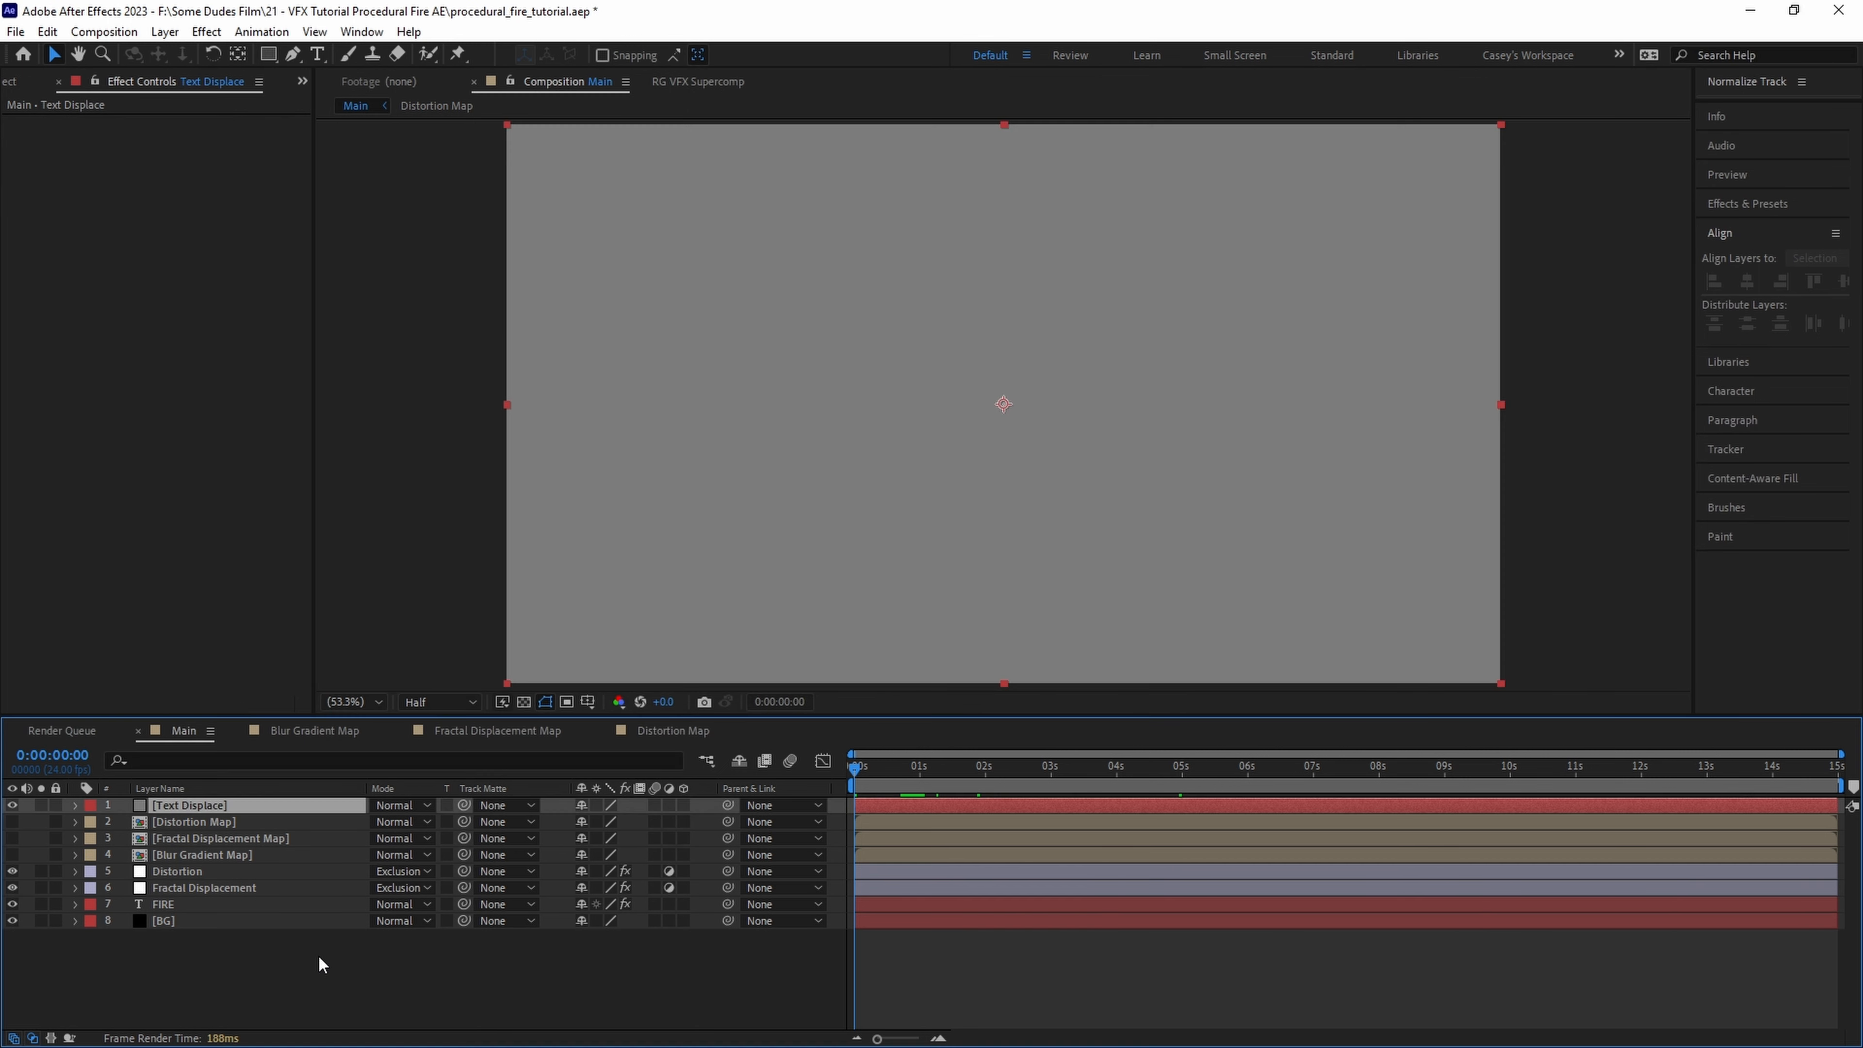
- Add Calculations to Text Displace with FIRE including its effects as second layer, Second Layer Opacity 100% and Blending Mode Copy
key(ctrl+space)
text(calc)
key(Return)
click(198, 204)
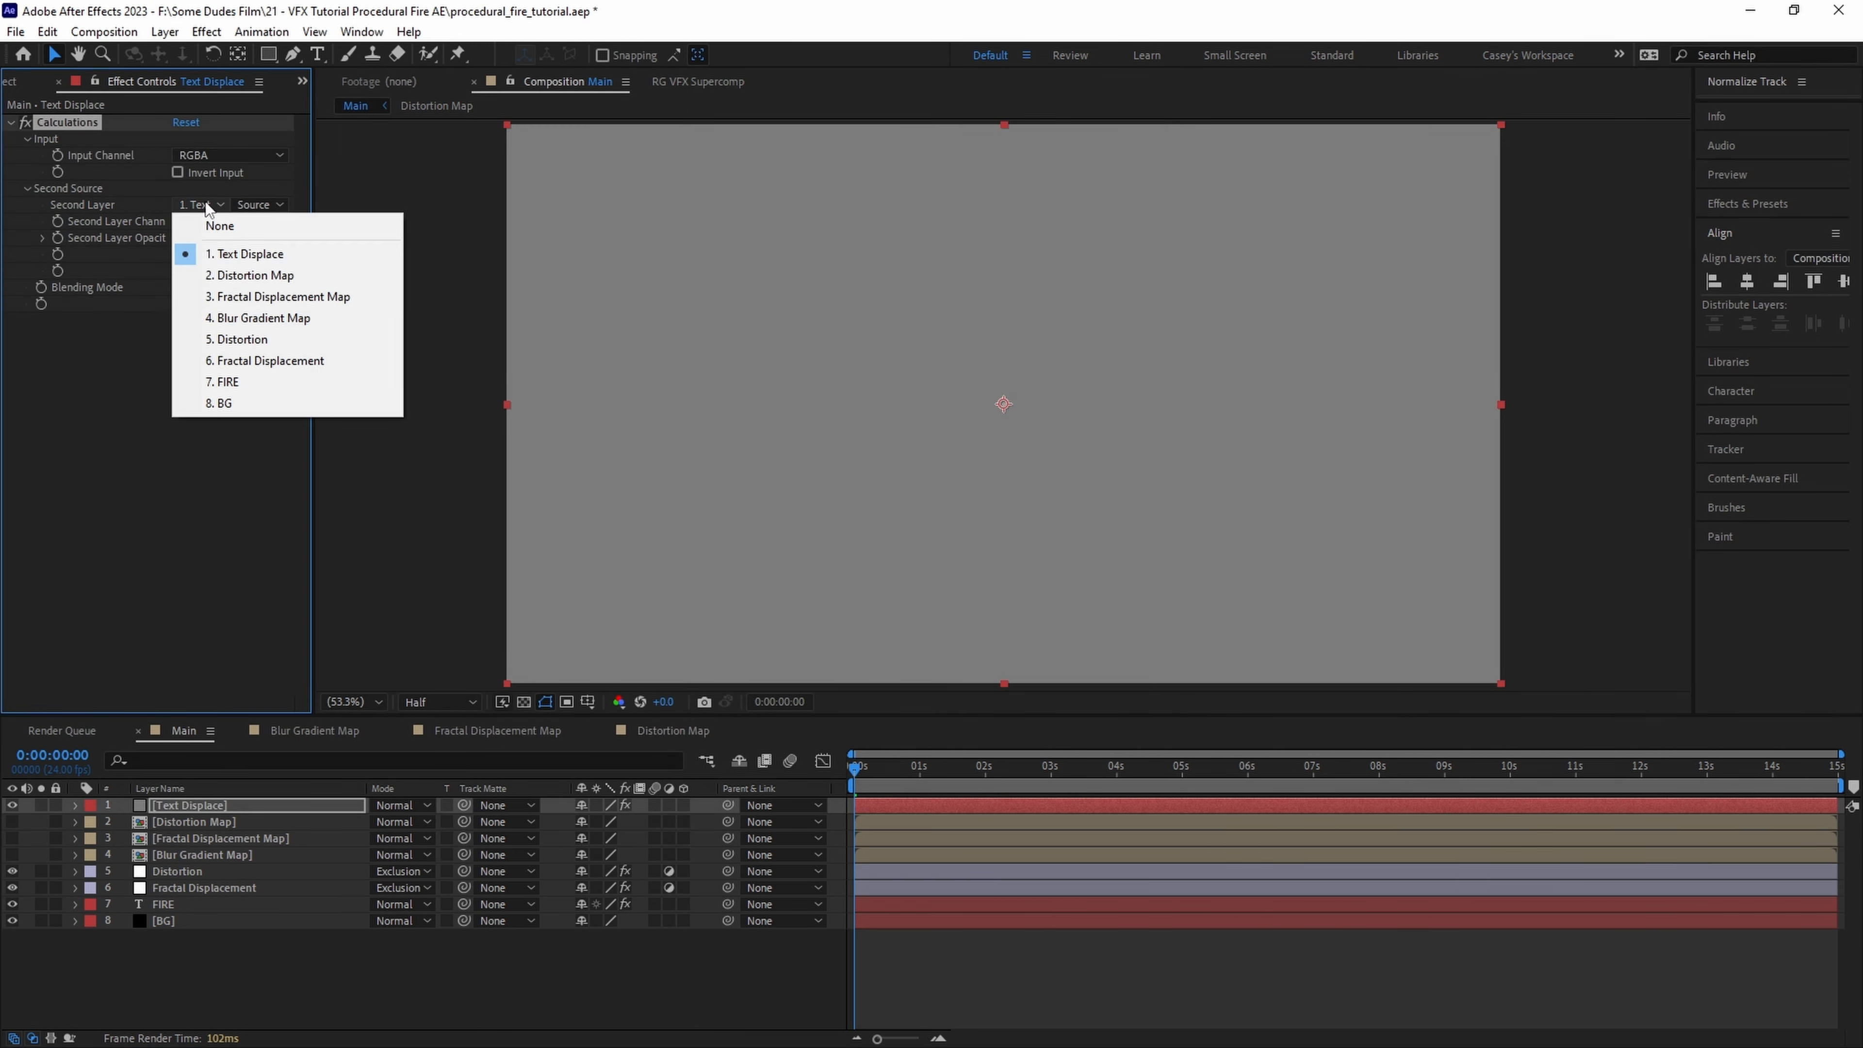
click(242, 382)
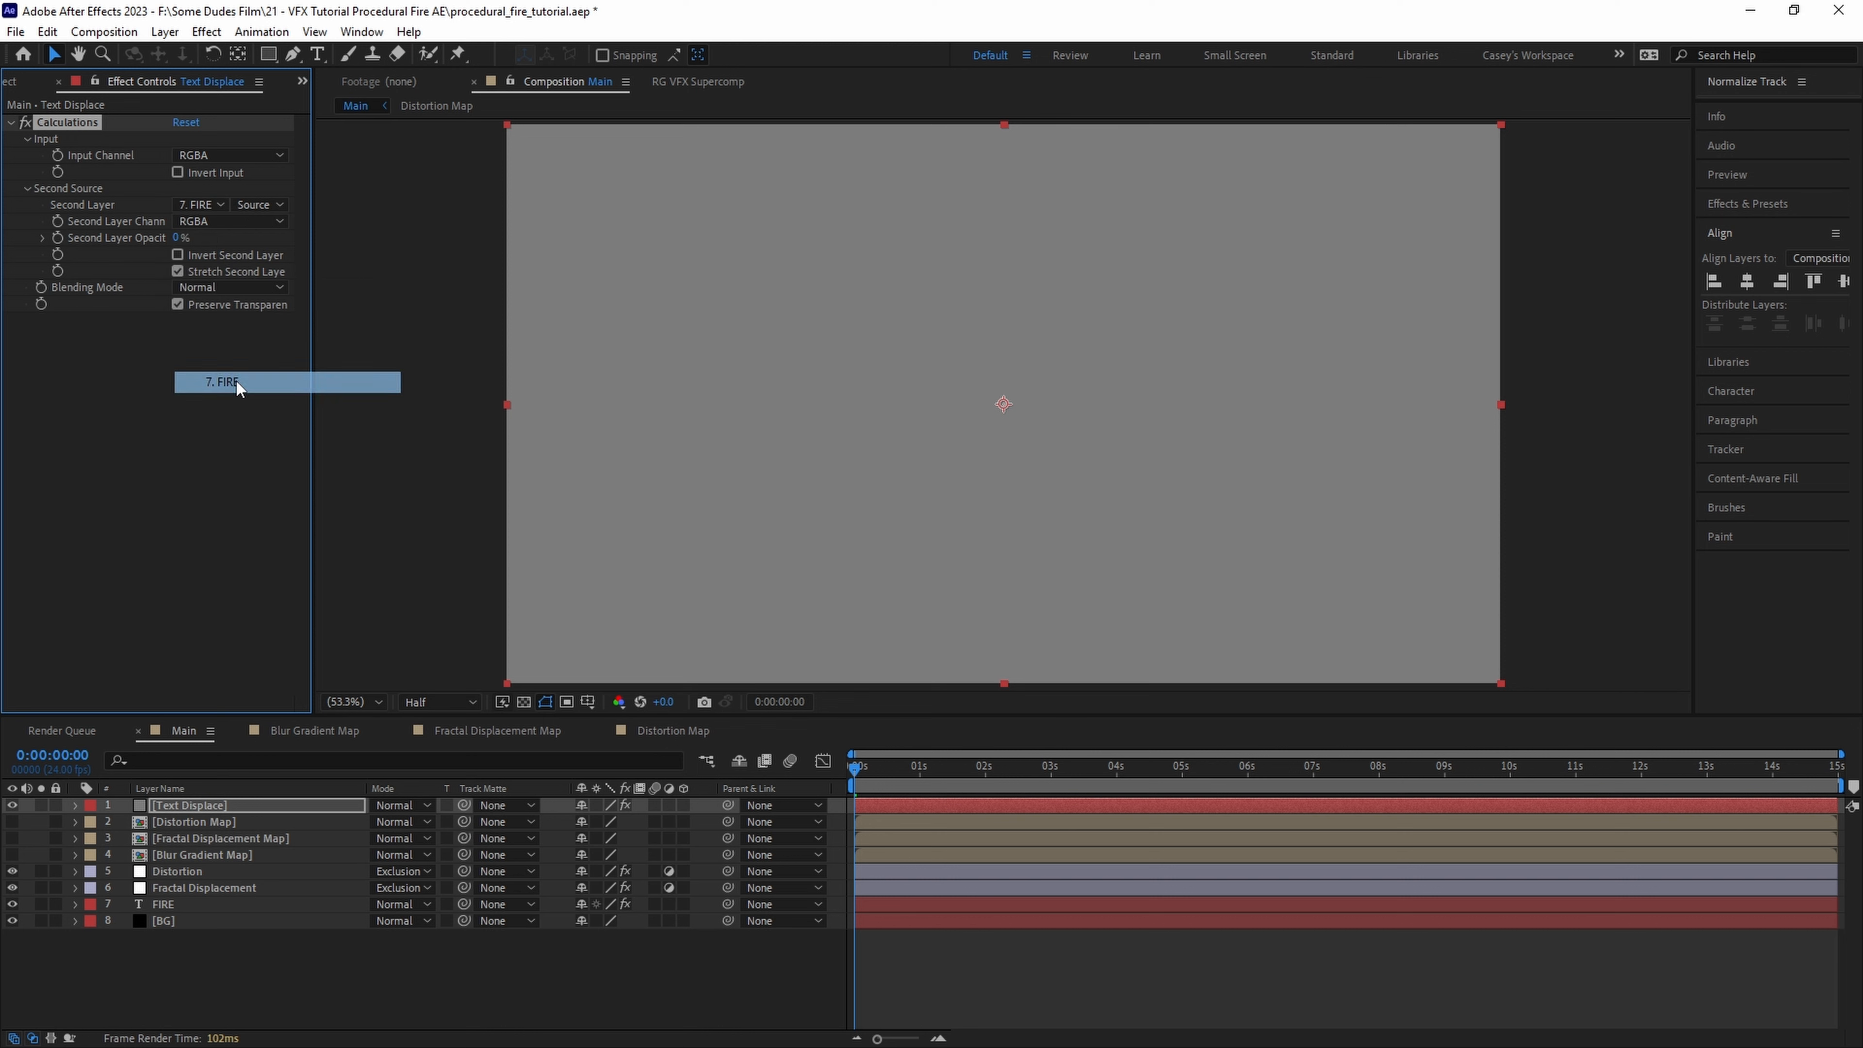
click(263, 212)
click(271, 269)
drag(182, 245, 343, 235)
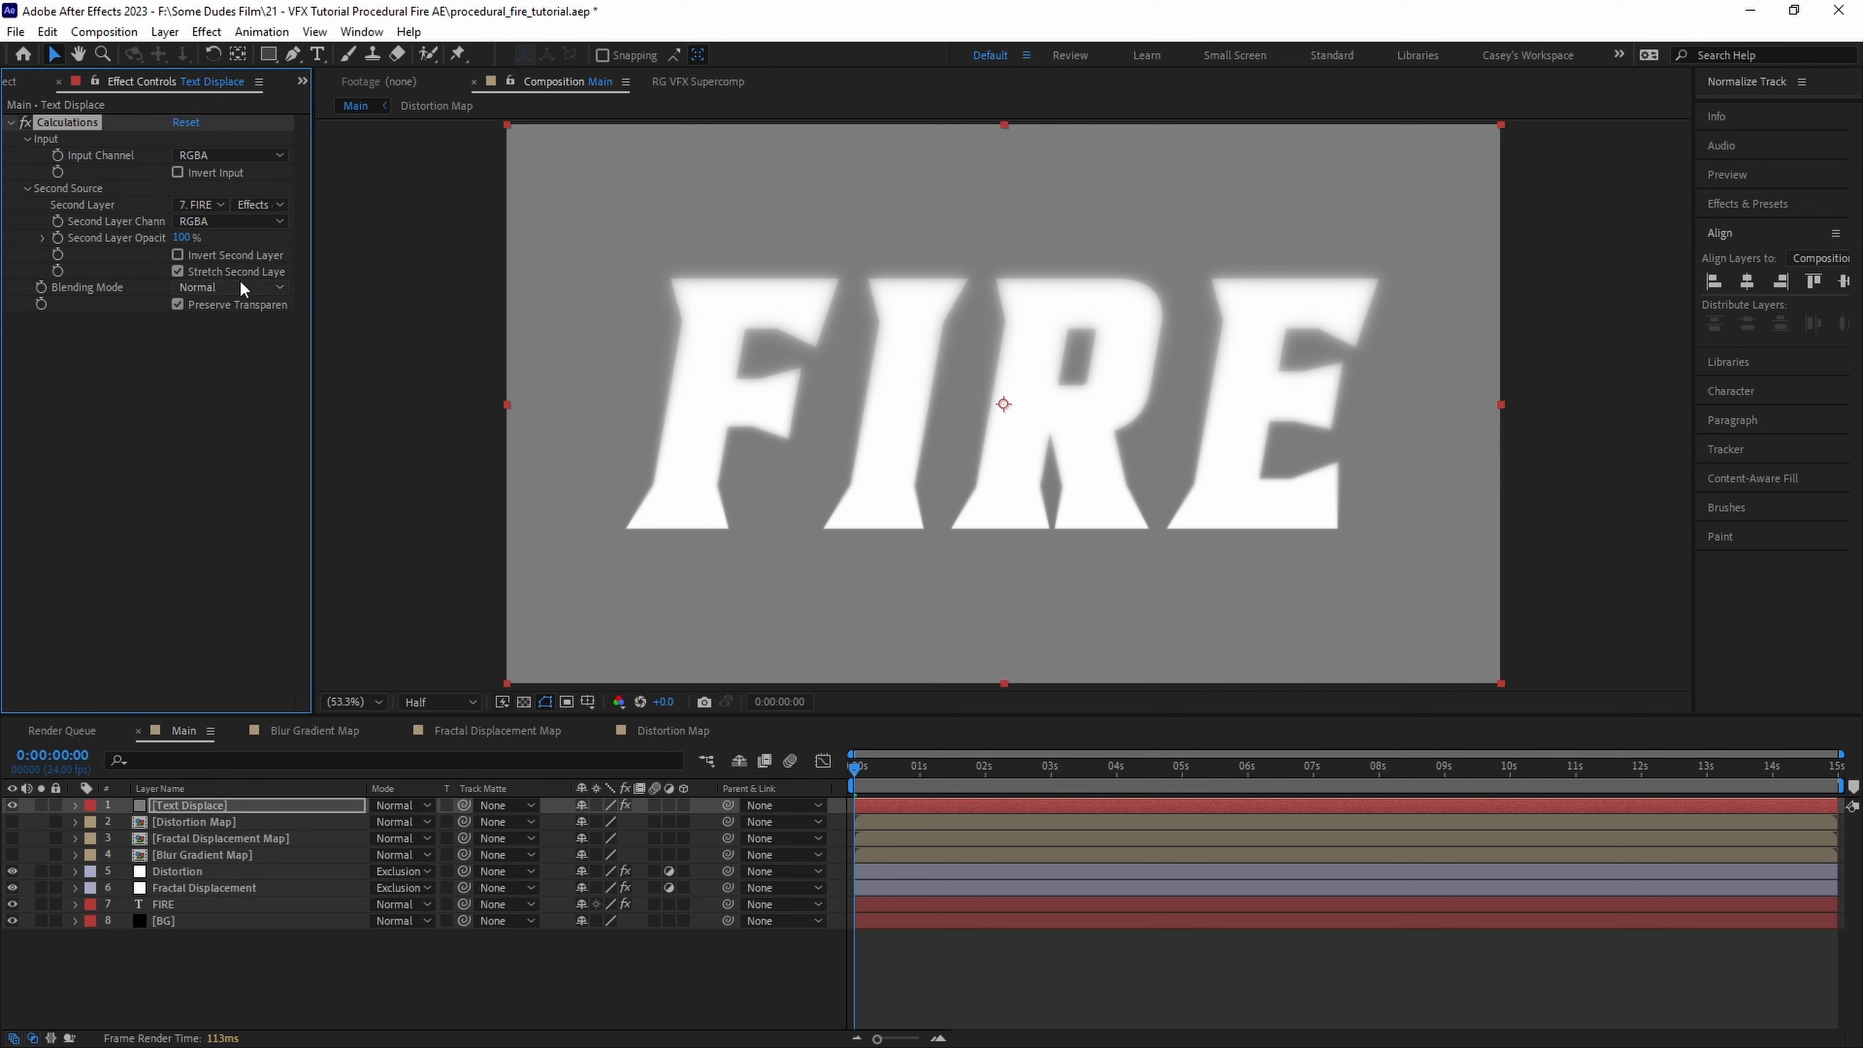
click(231, 287)
click(235, 334)
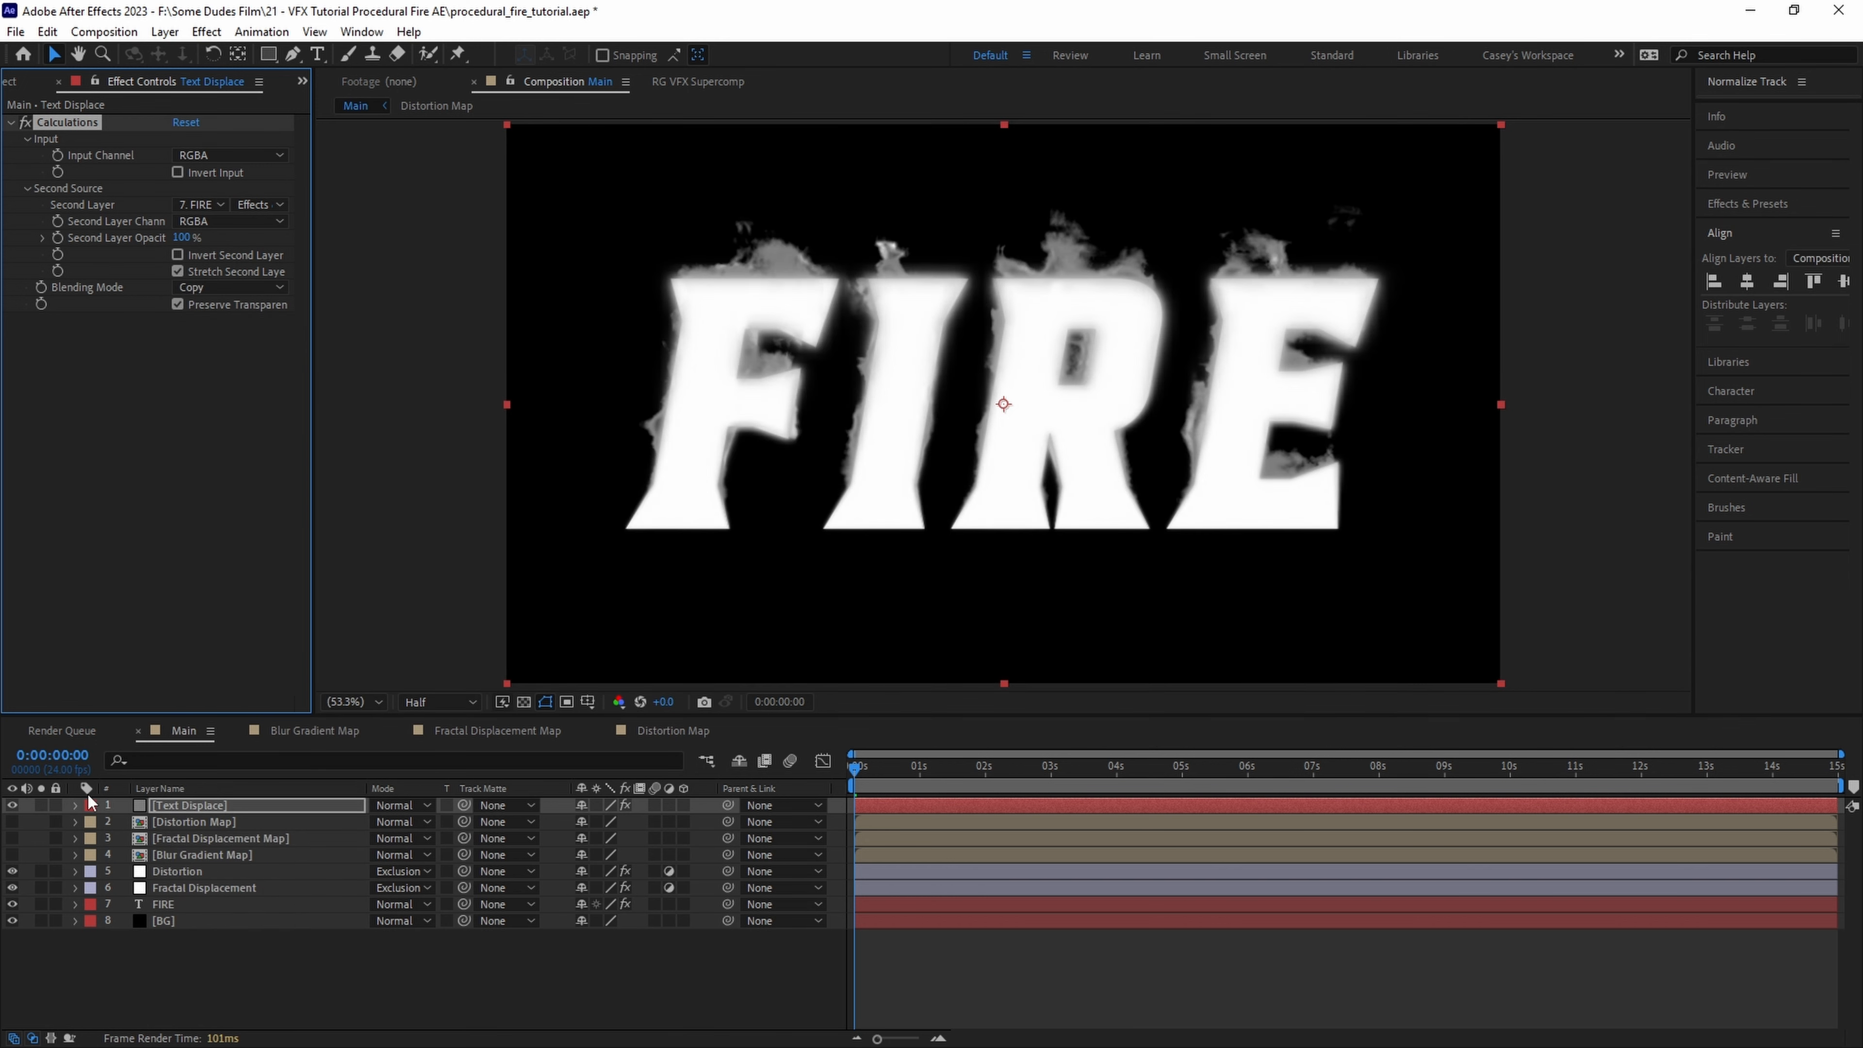
- Compare Text Displace with FIRE in solo, keep Text Displace soloed, and add Fast Box Blur to it with Blur Radius 3
click(40, 805)
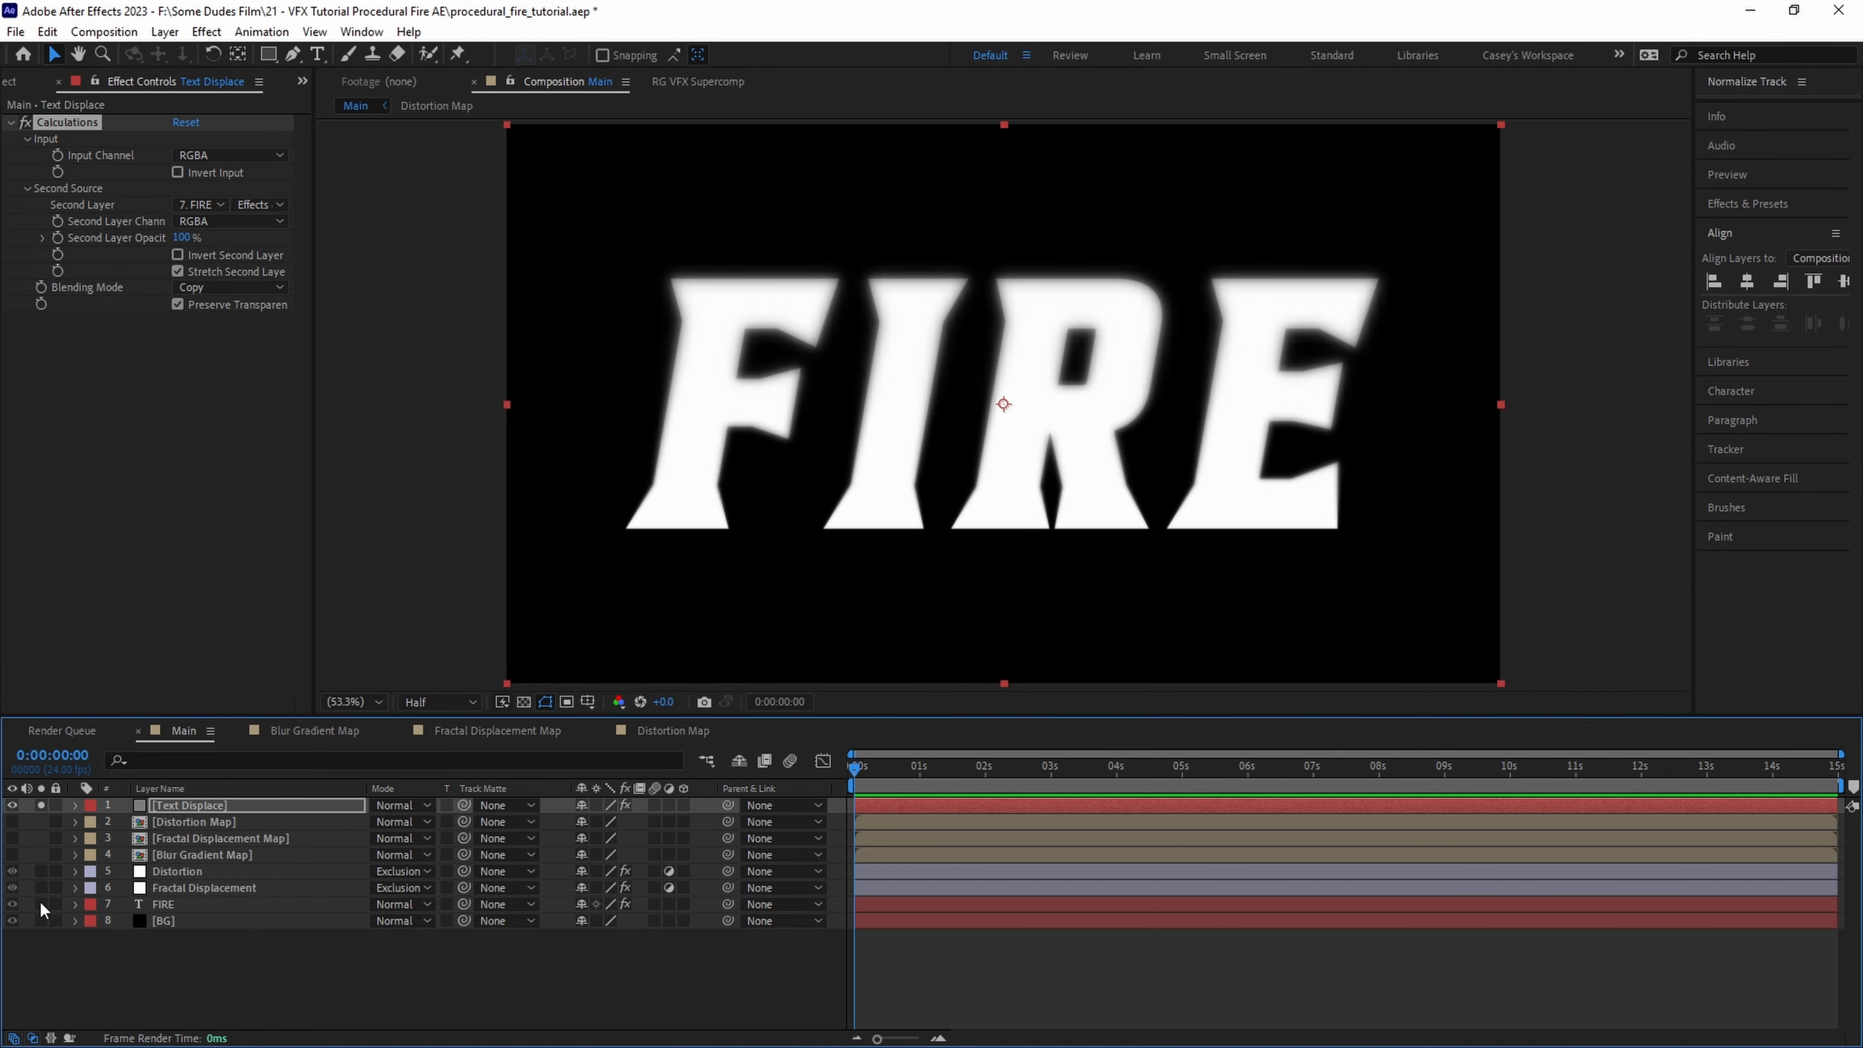
click(40, 903)
click(40, 805)
click(42, 804)
click(41, 904)
key(ctrl+space)
text(fast)
key(Return)
click(183, 336)
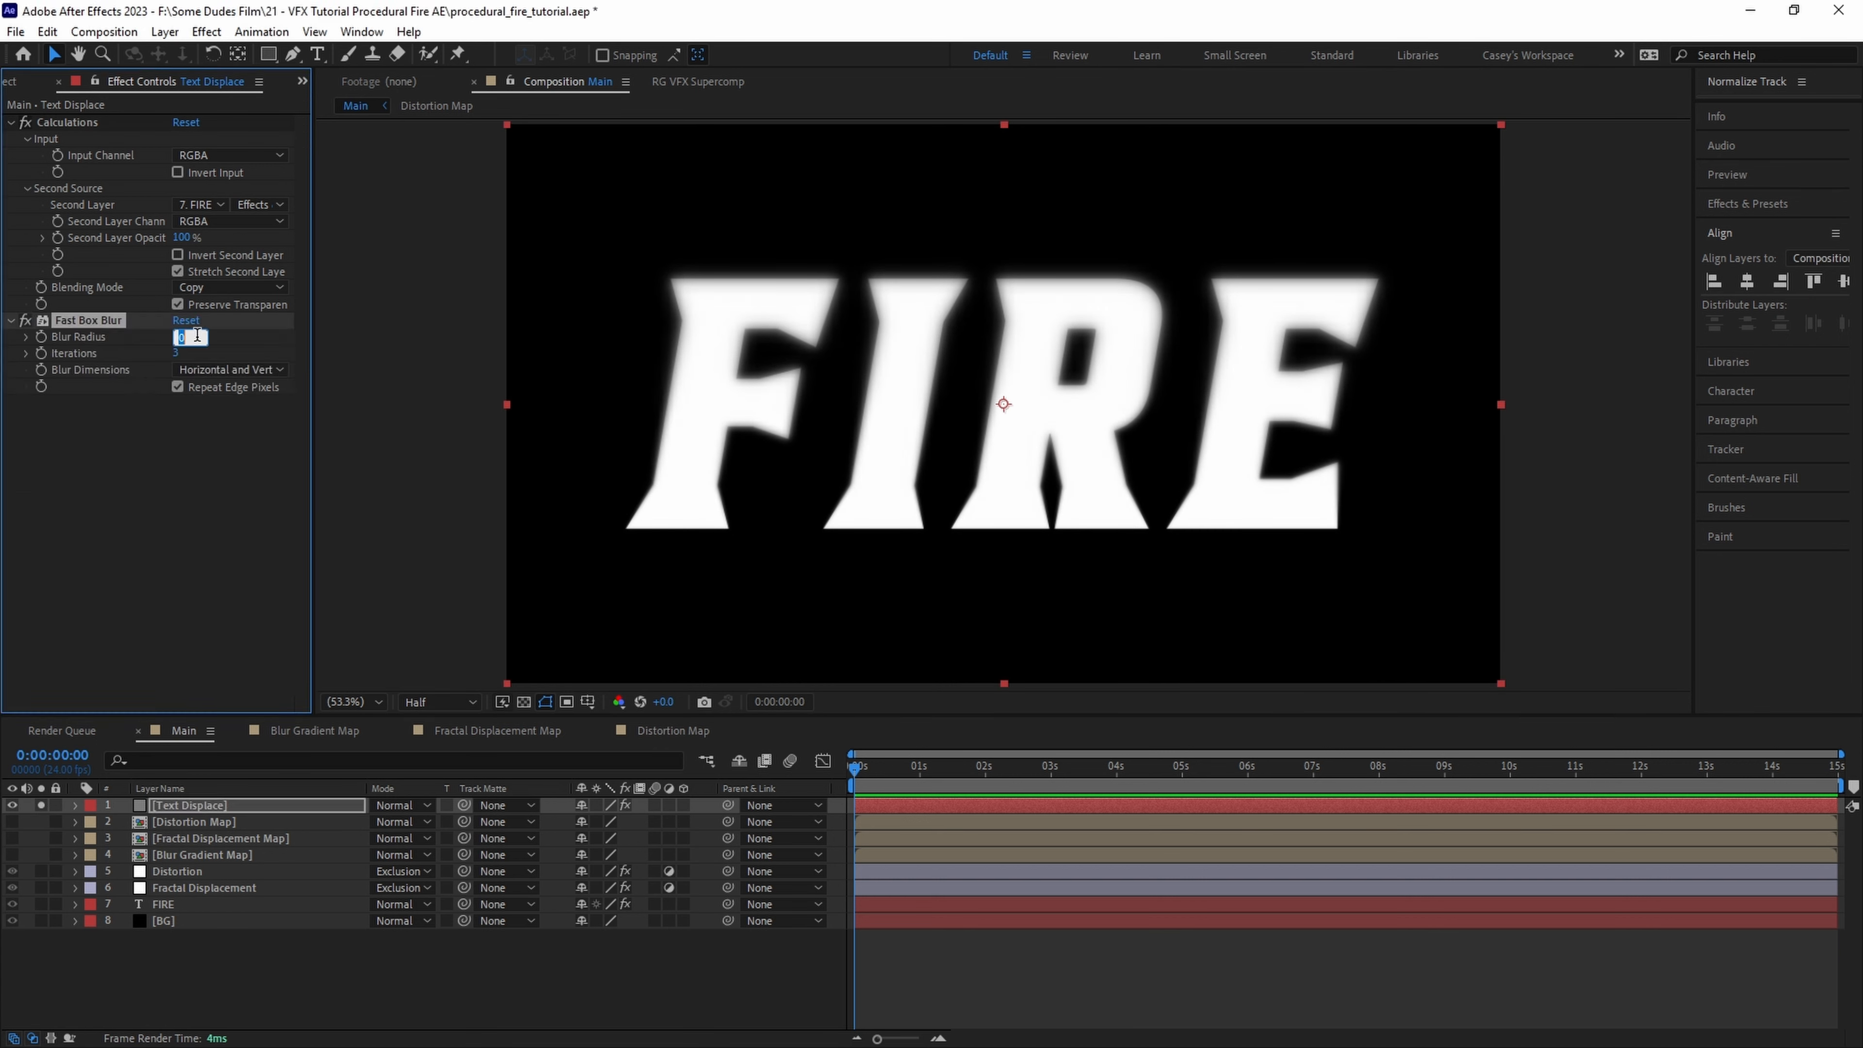
text(3)
key(Return)
- Add Fractal Noise to Text Displace and animate its Offset Turbulence with the expression [0,time*-100]
key(ctrl+space)
text(frac)
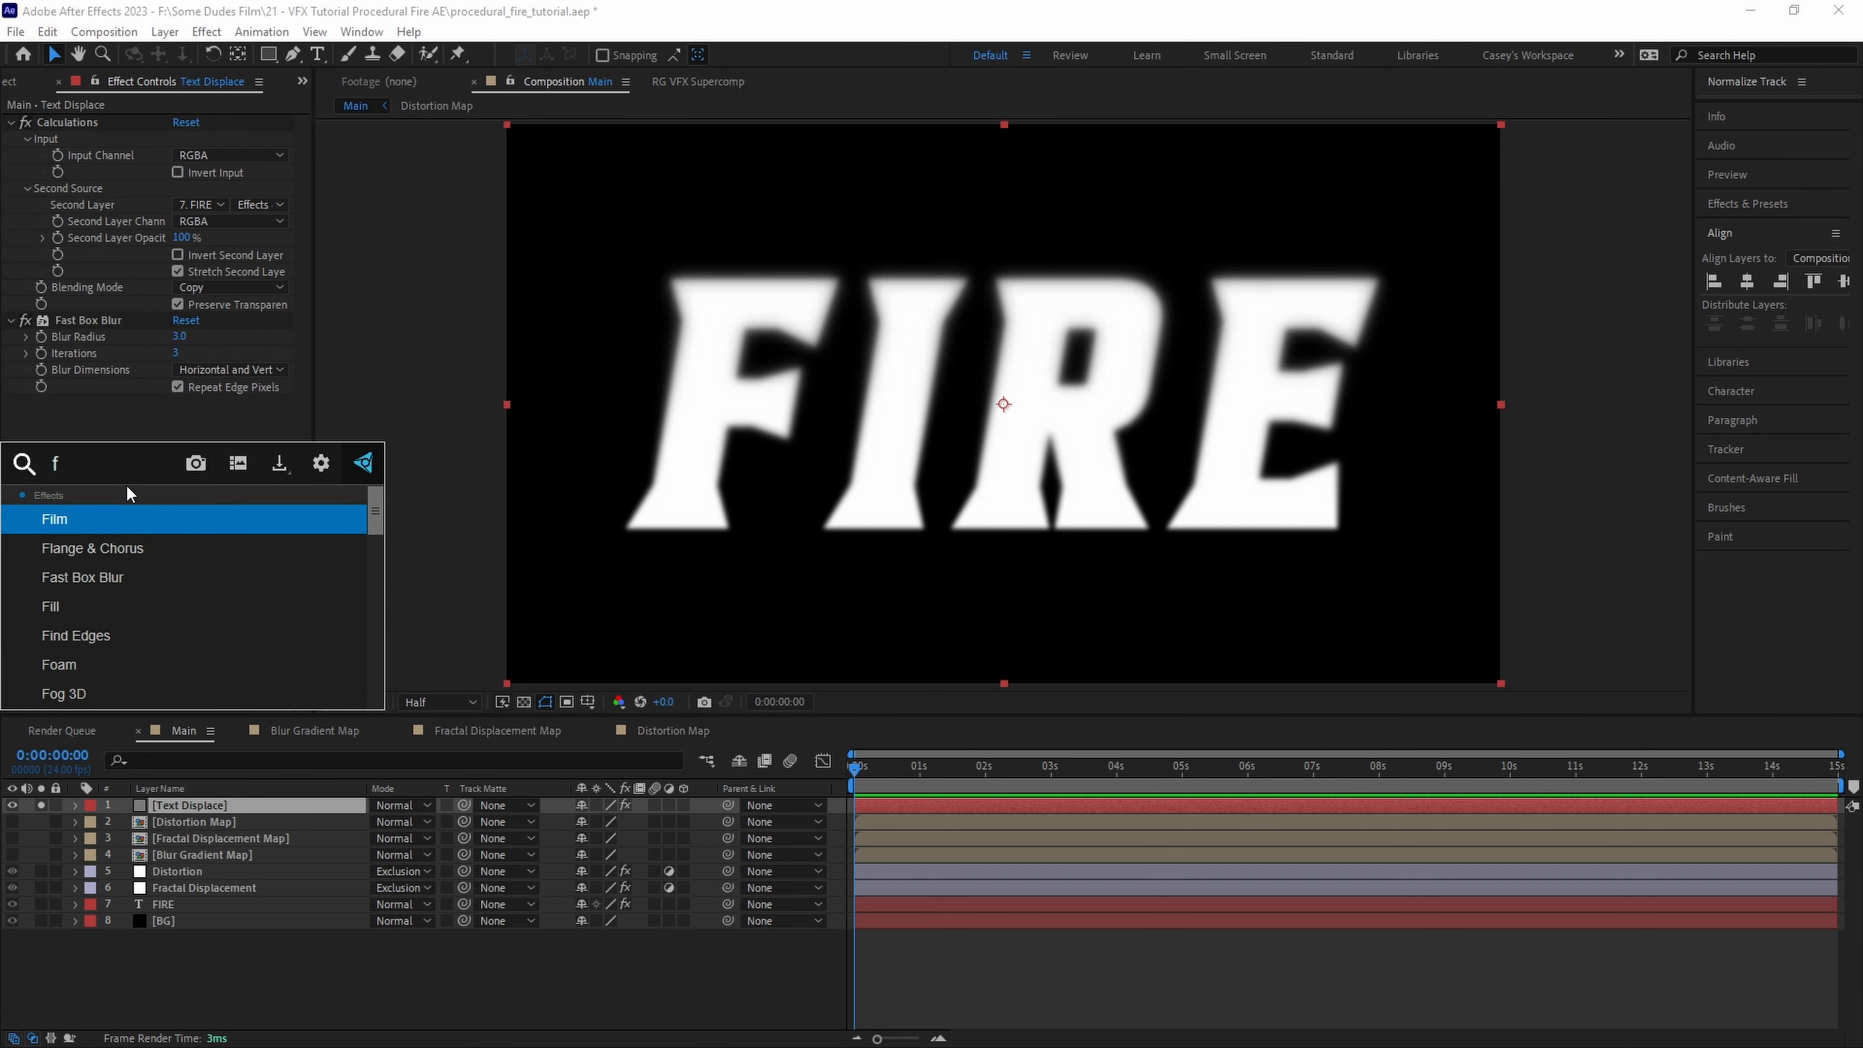
key(Return)
click(28, 518)
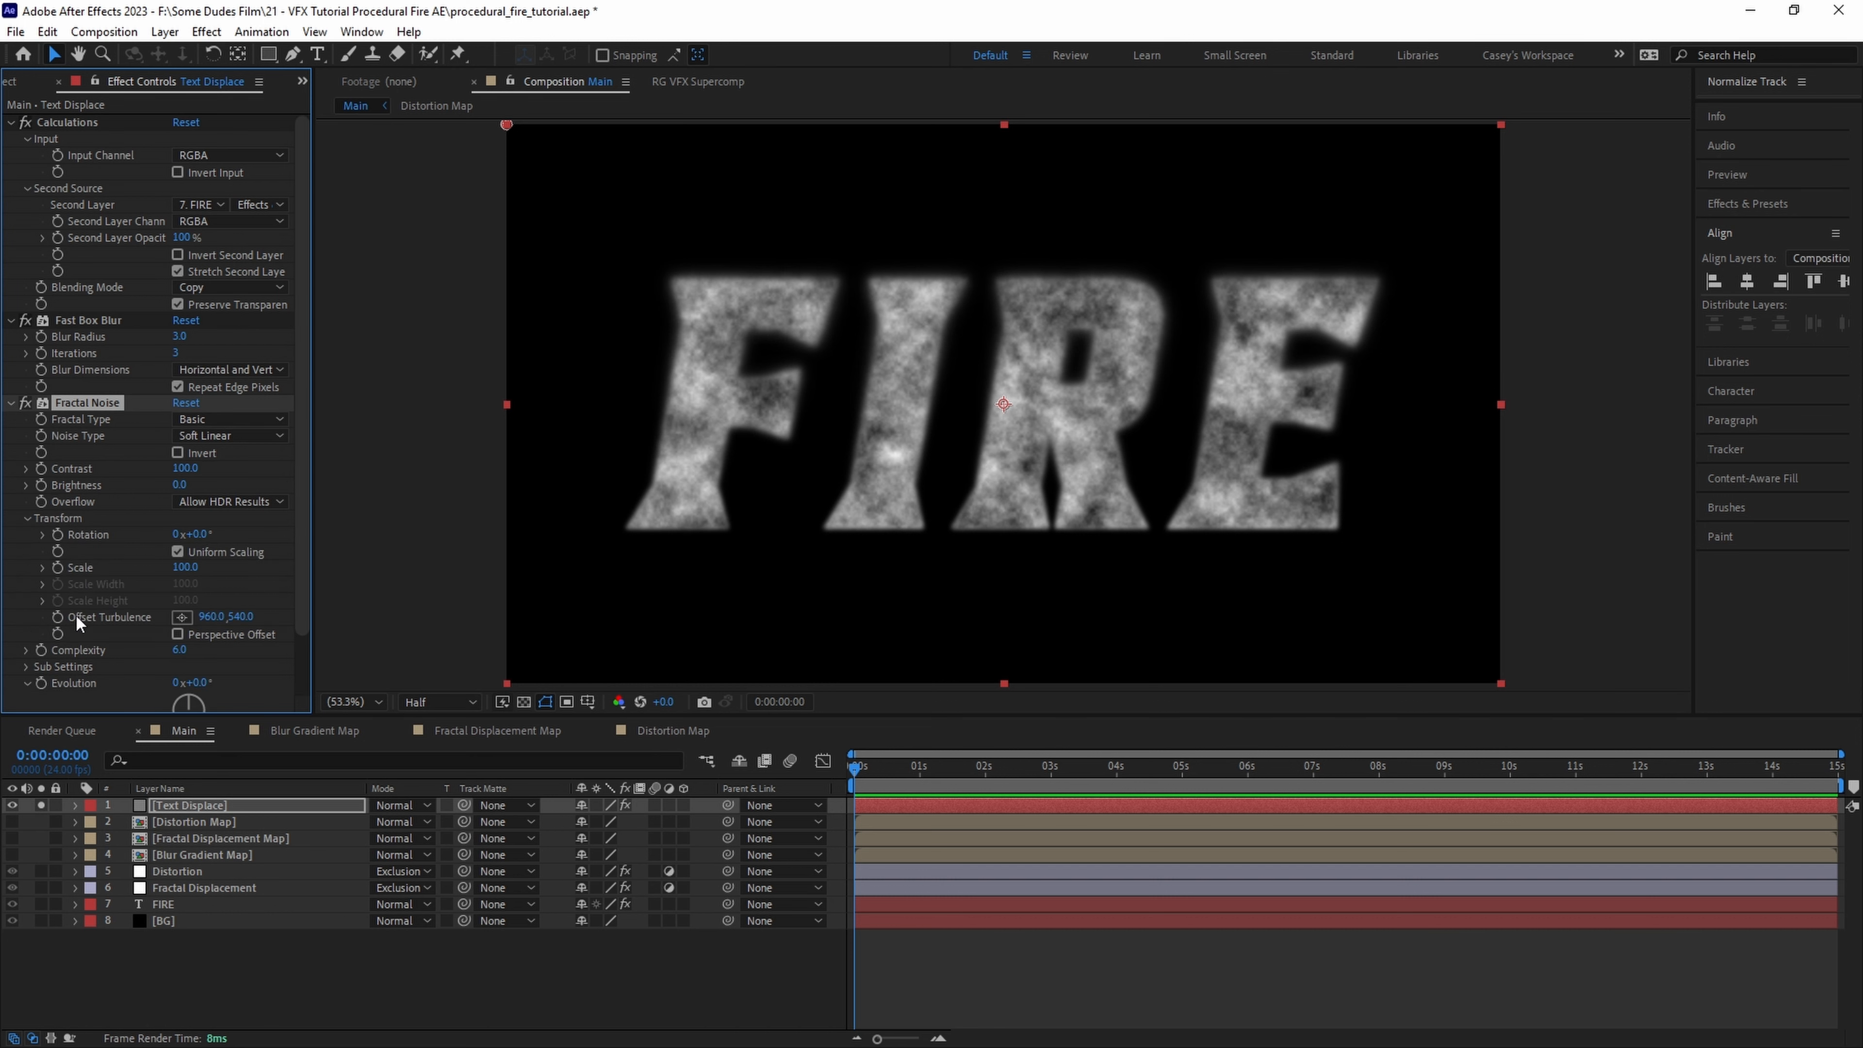
alt+click(57, 617)
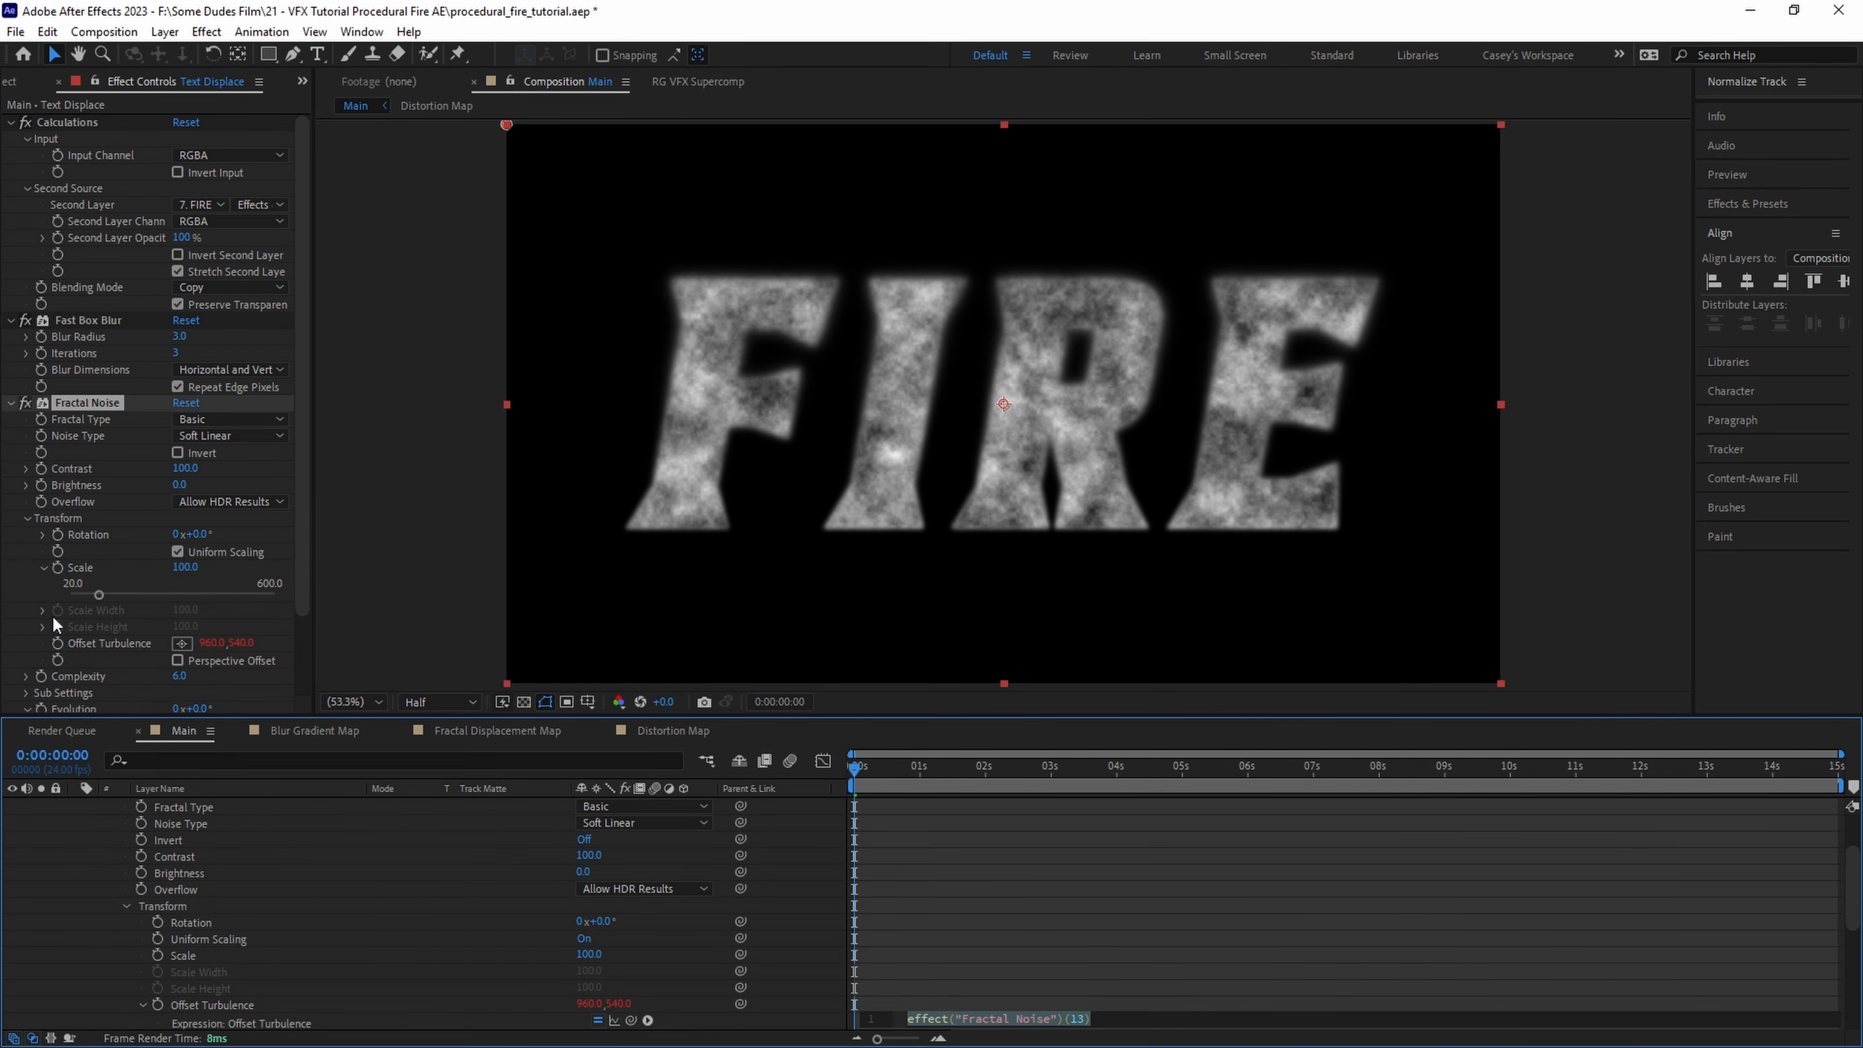
text([0,time*-100)
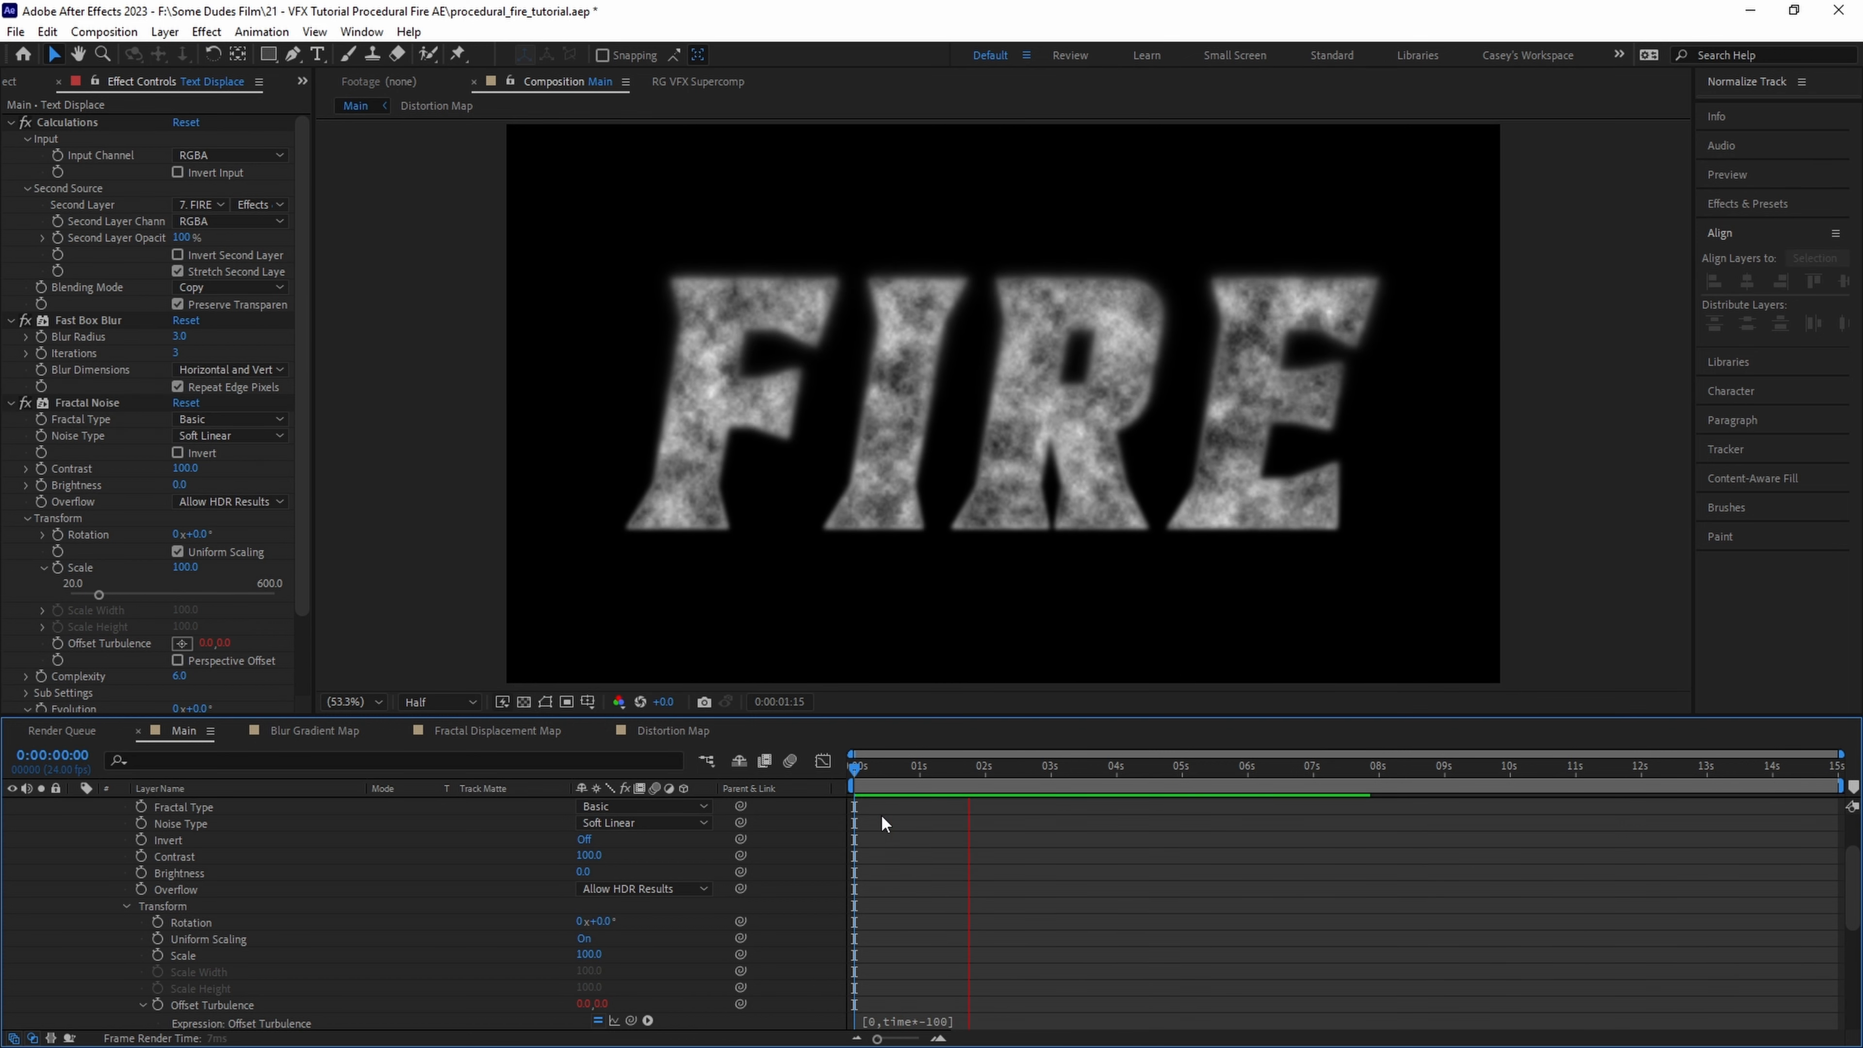
- Add Levels to Text Displace and lower its Output White to about 16319.7
key(ctrl+space)
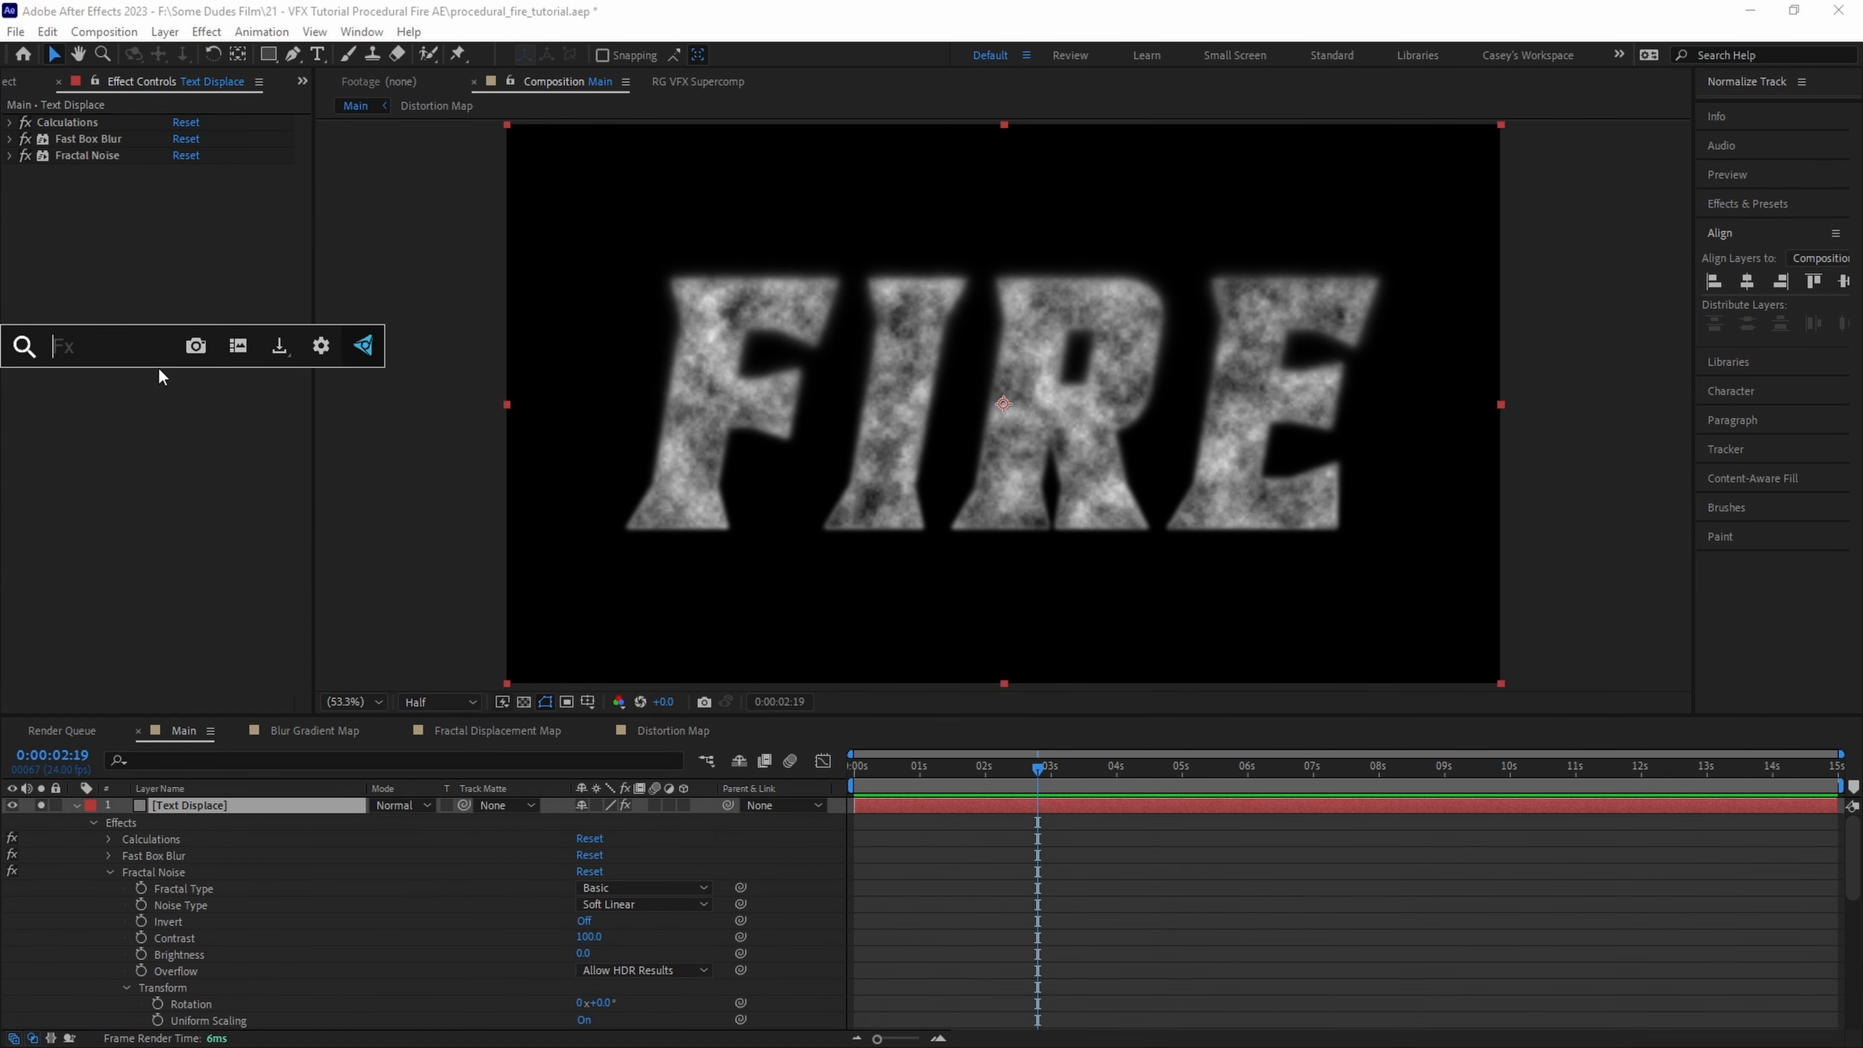
text(level)
key(Return)
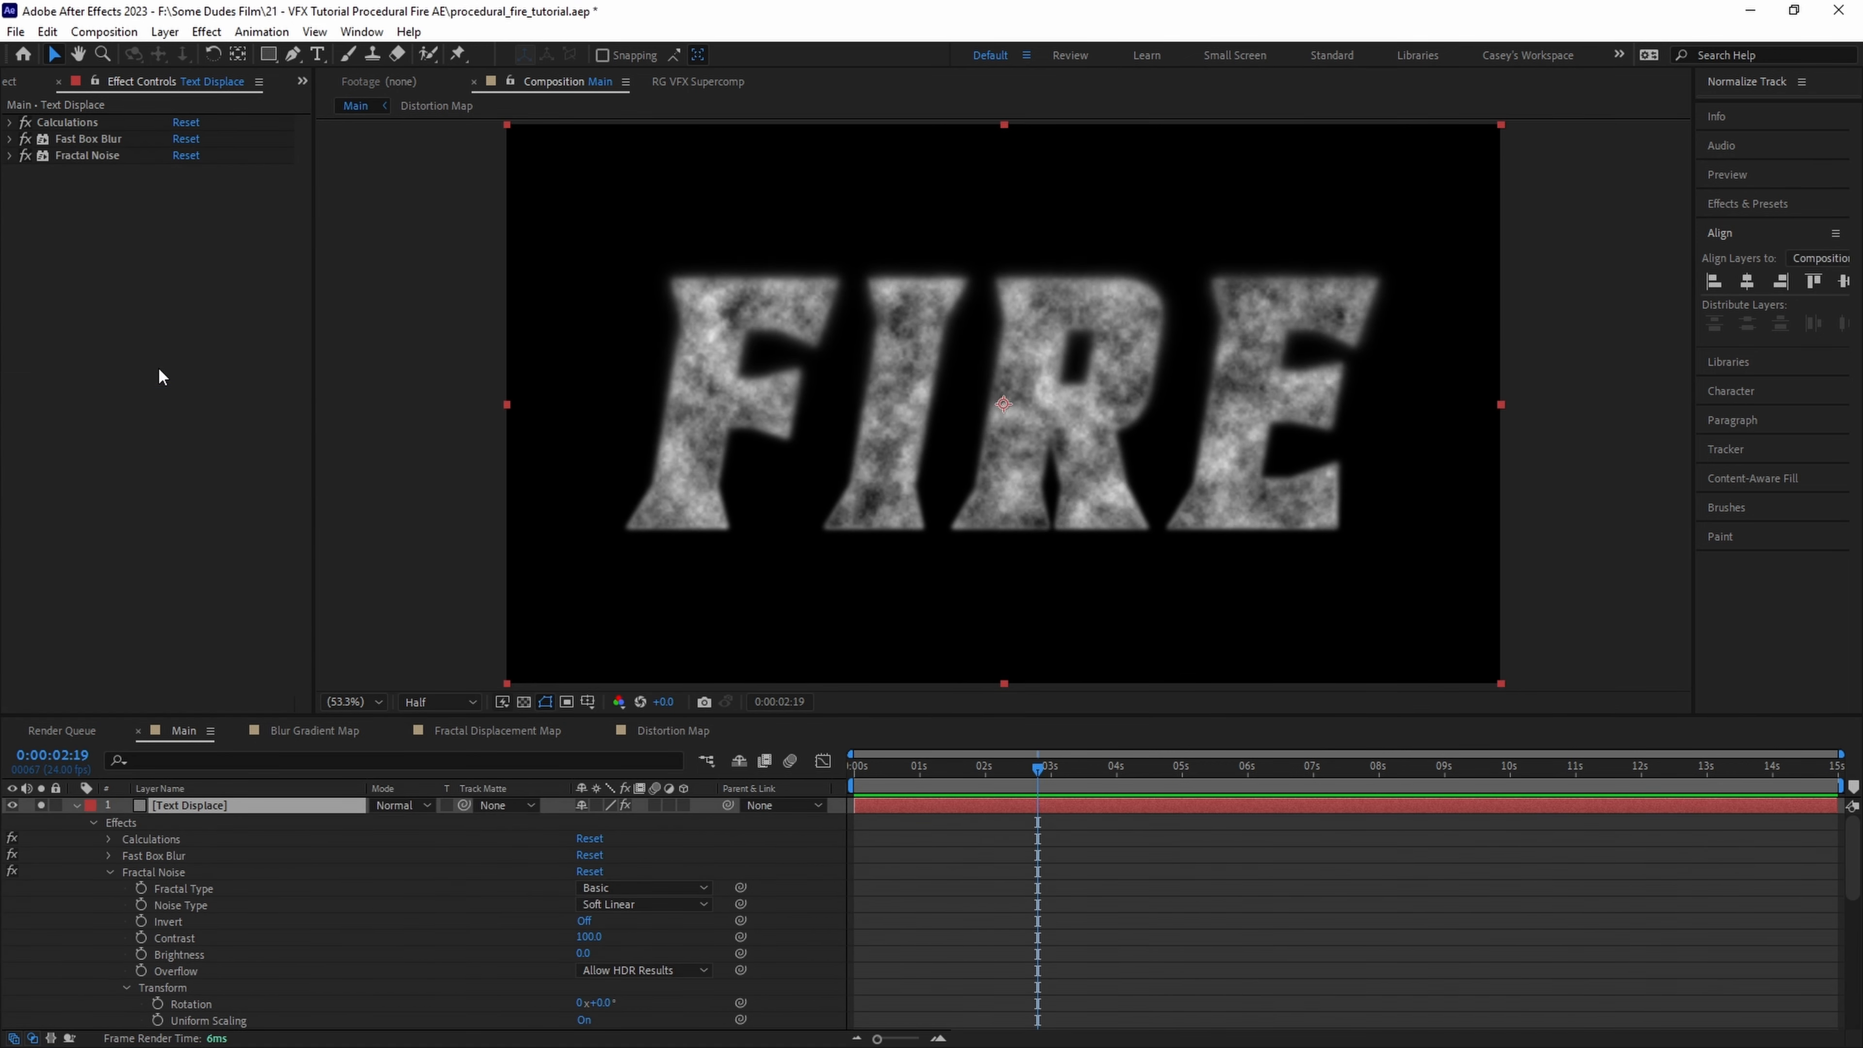
drag(304, 305, 179, 306)
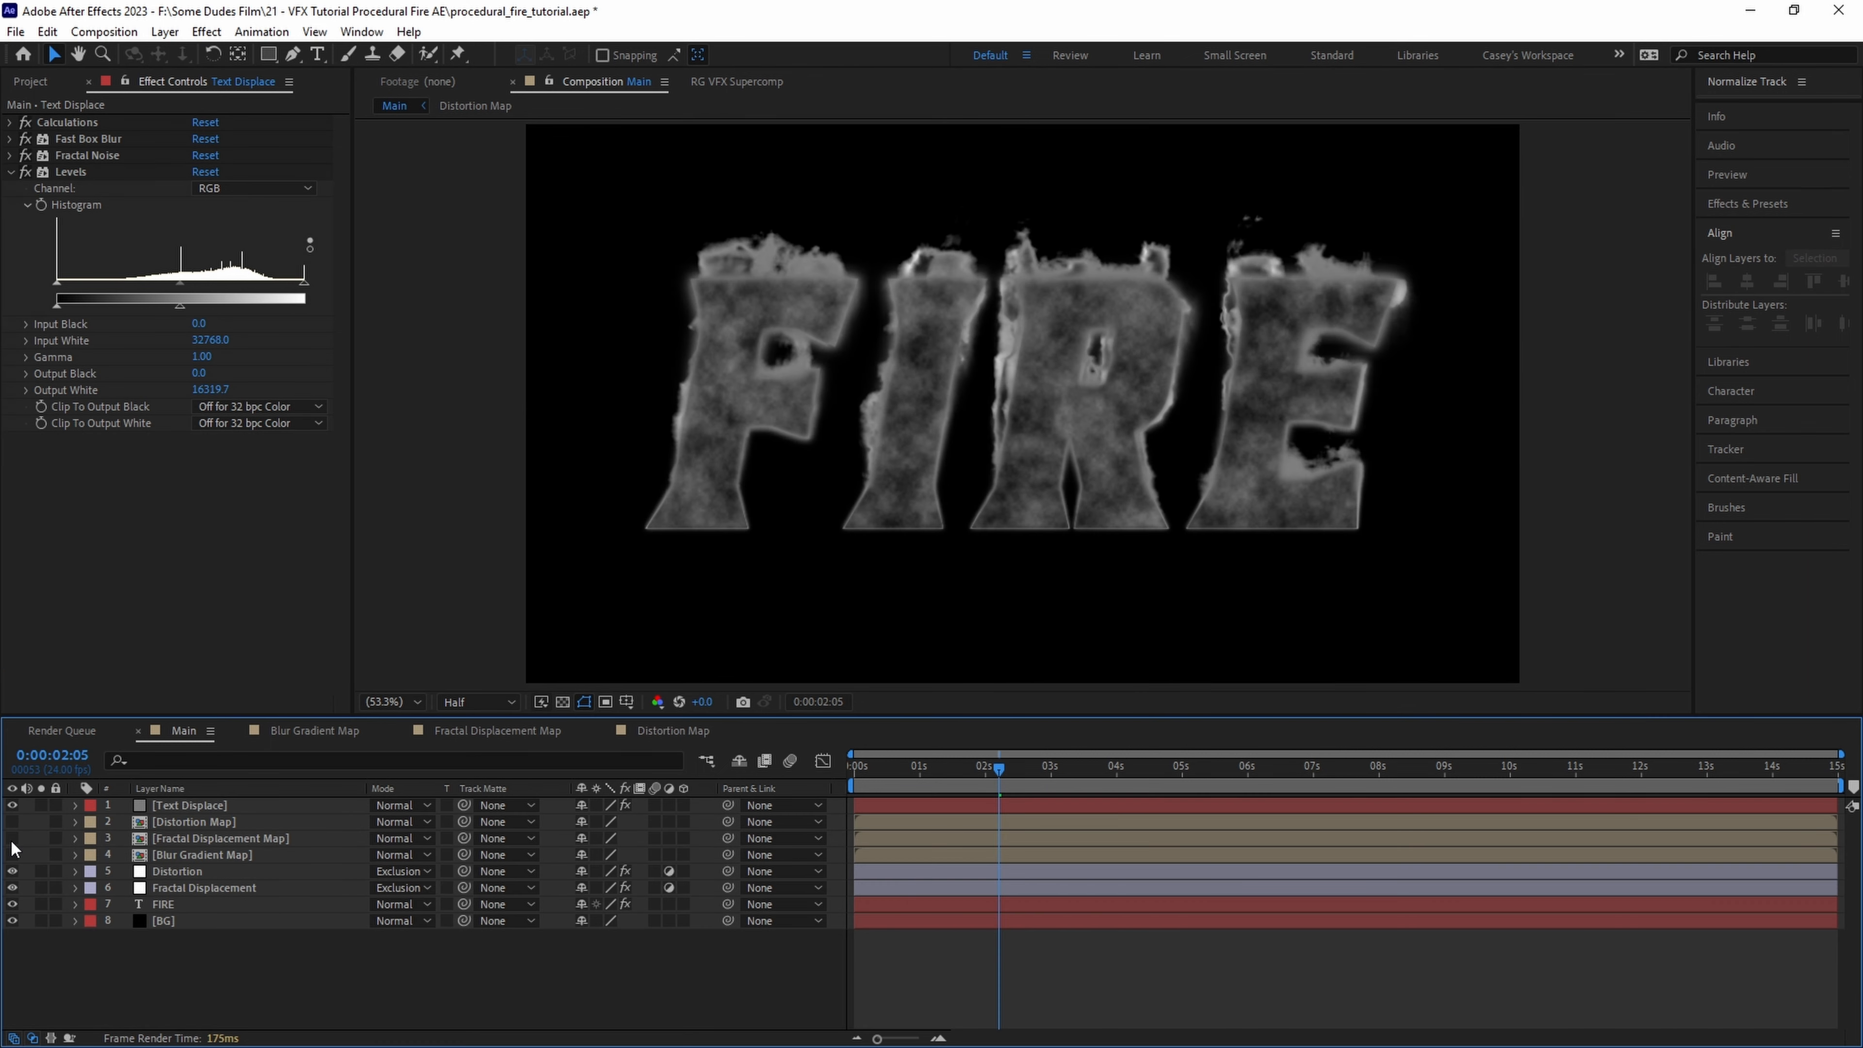
- Show the Fractal Displacement Map layer and add a Displacement Map effect to it using Text Displace with Effects & Masks as the map
click(12, 841)
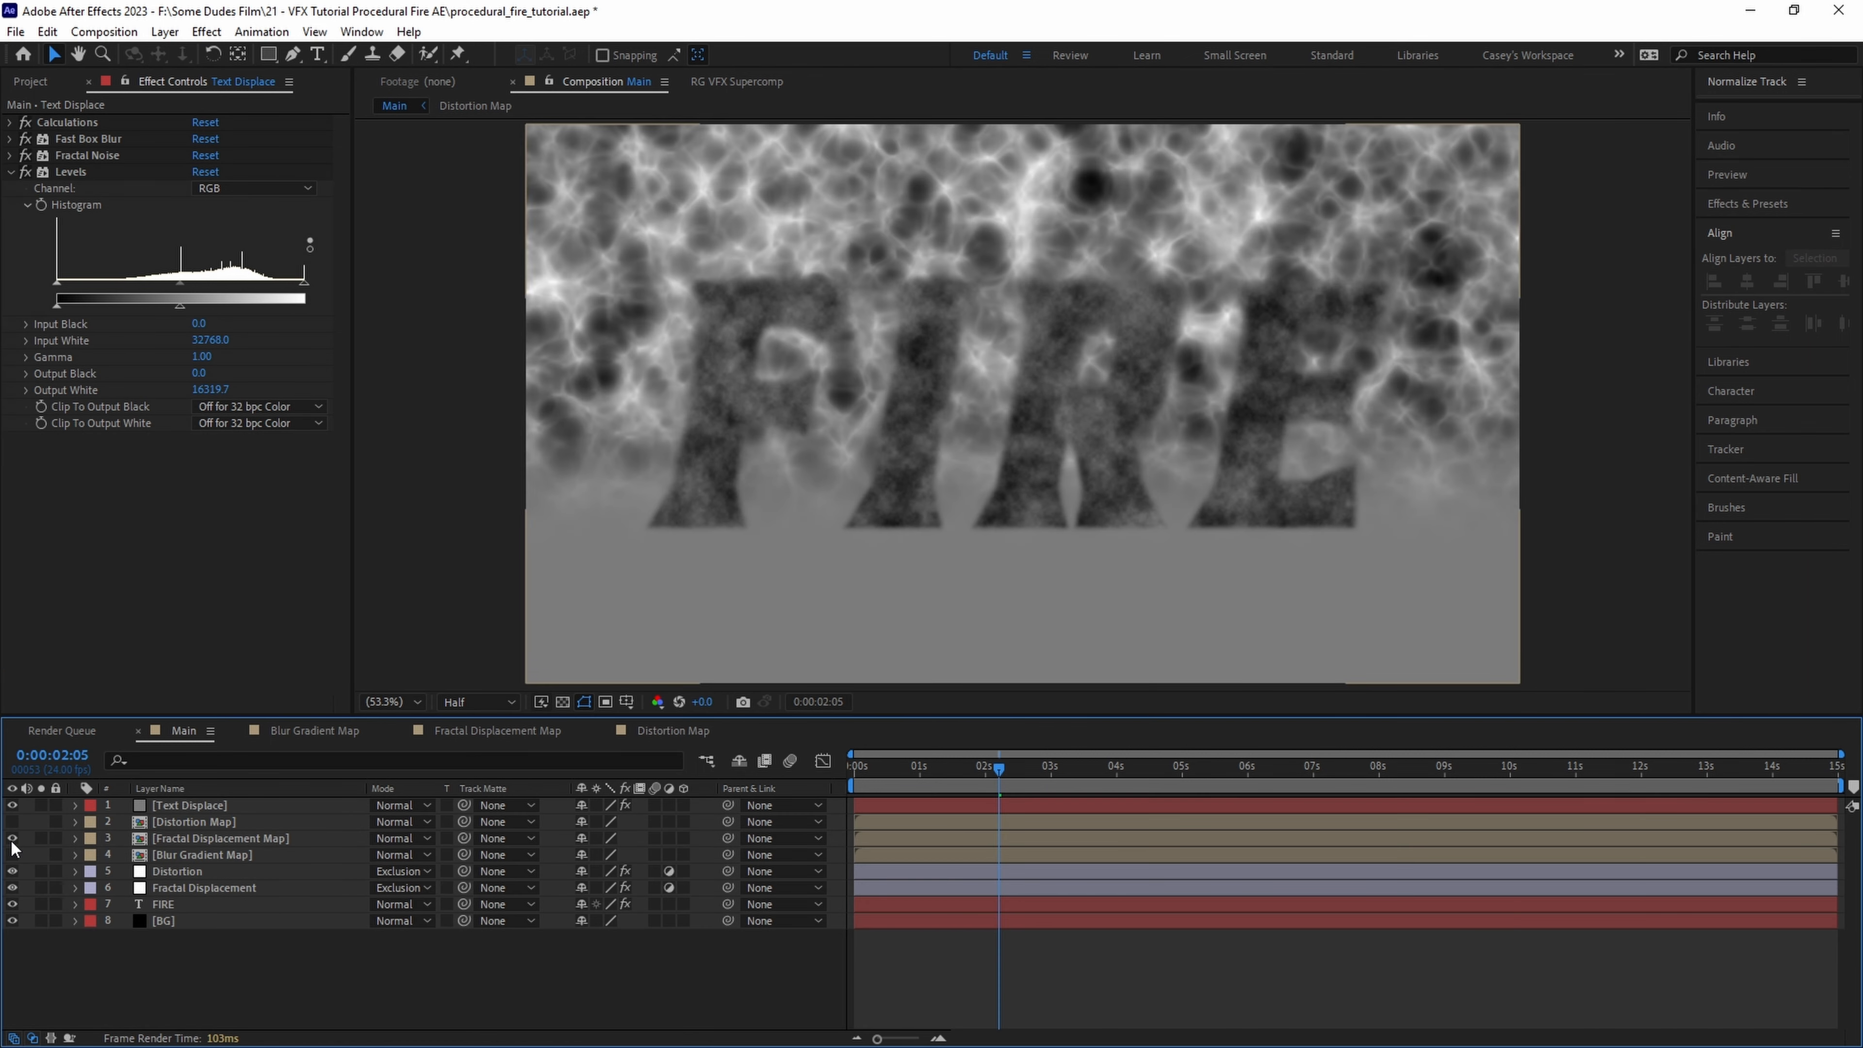
click(221, 837)
key(ctrl+space)
text(displace)
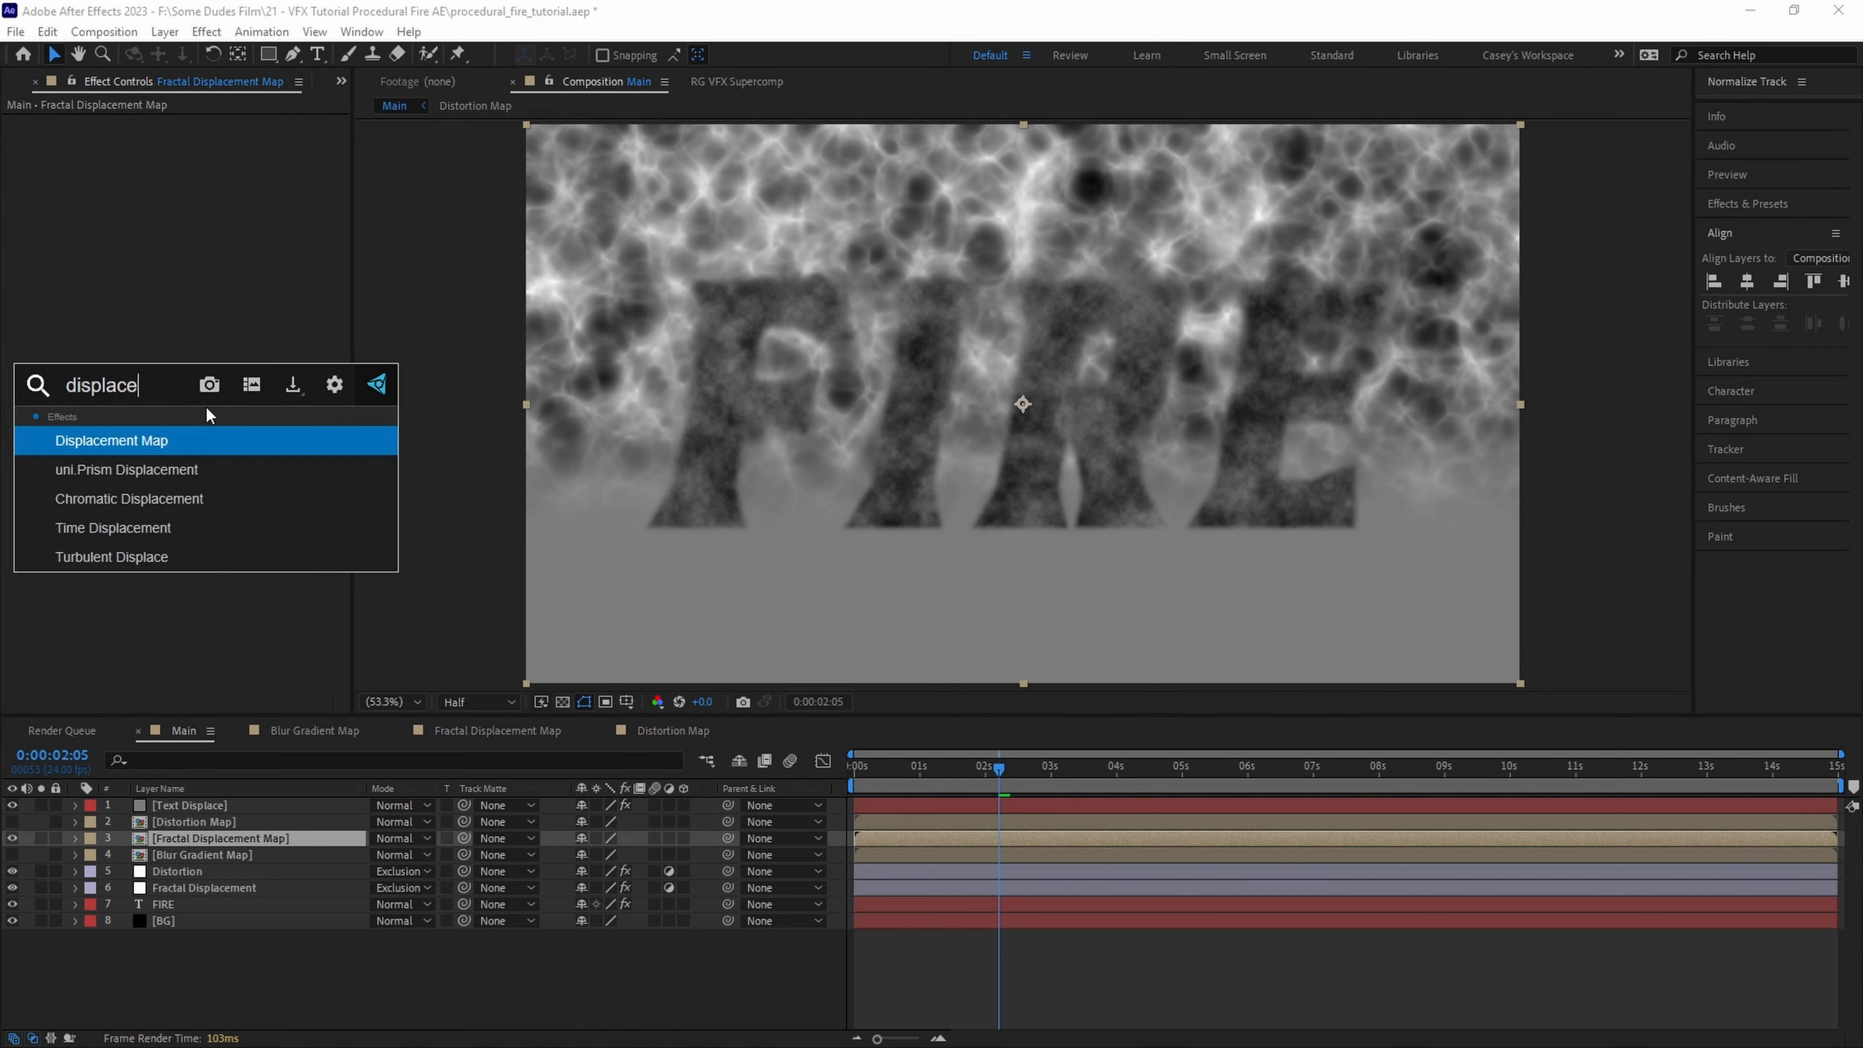
key(Return)
click(226, 139)
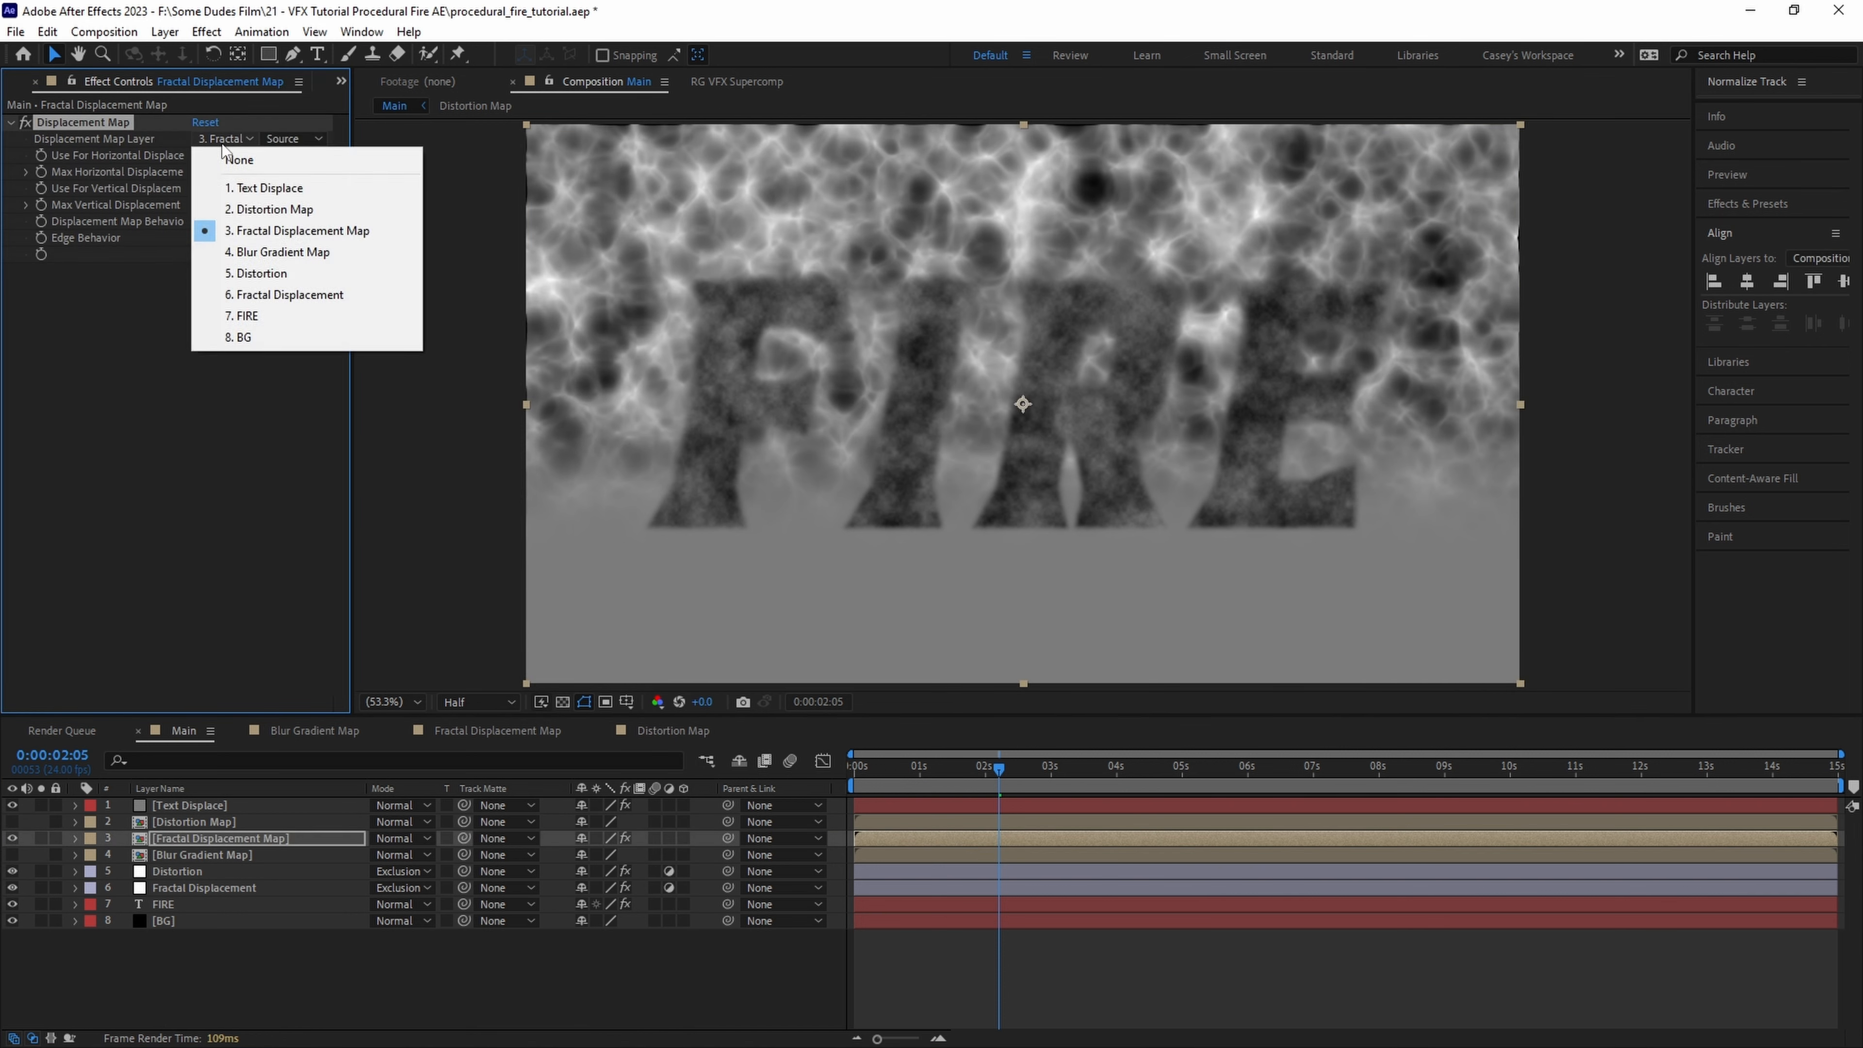
click(288, 189)
click(294, 139)
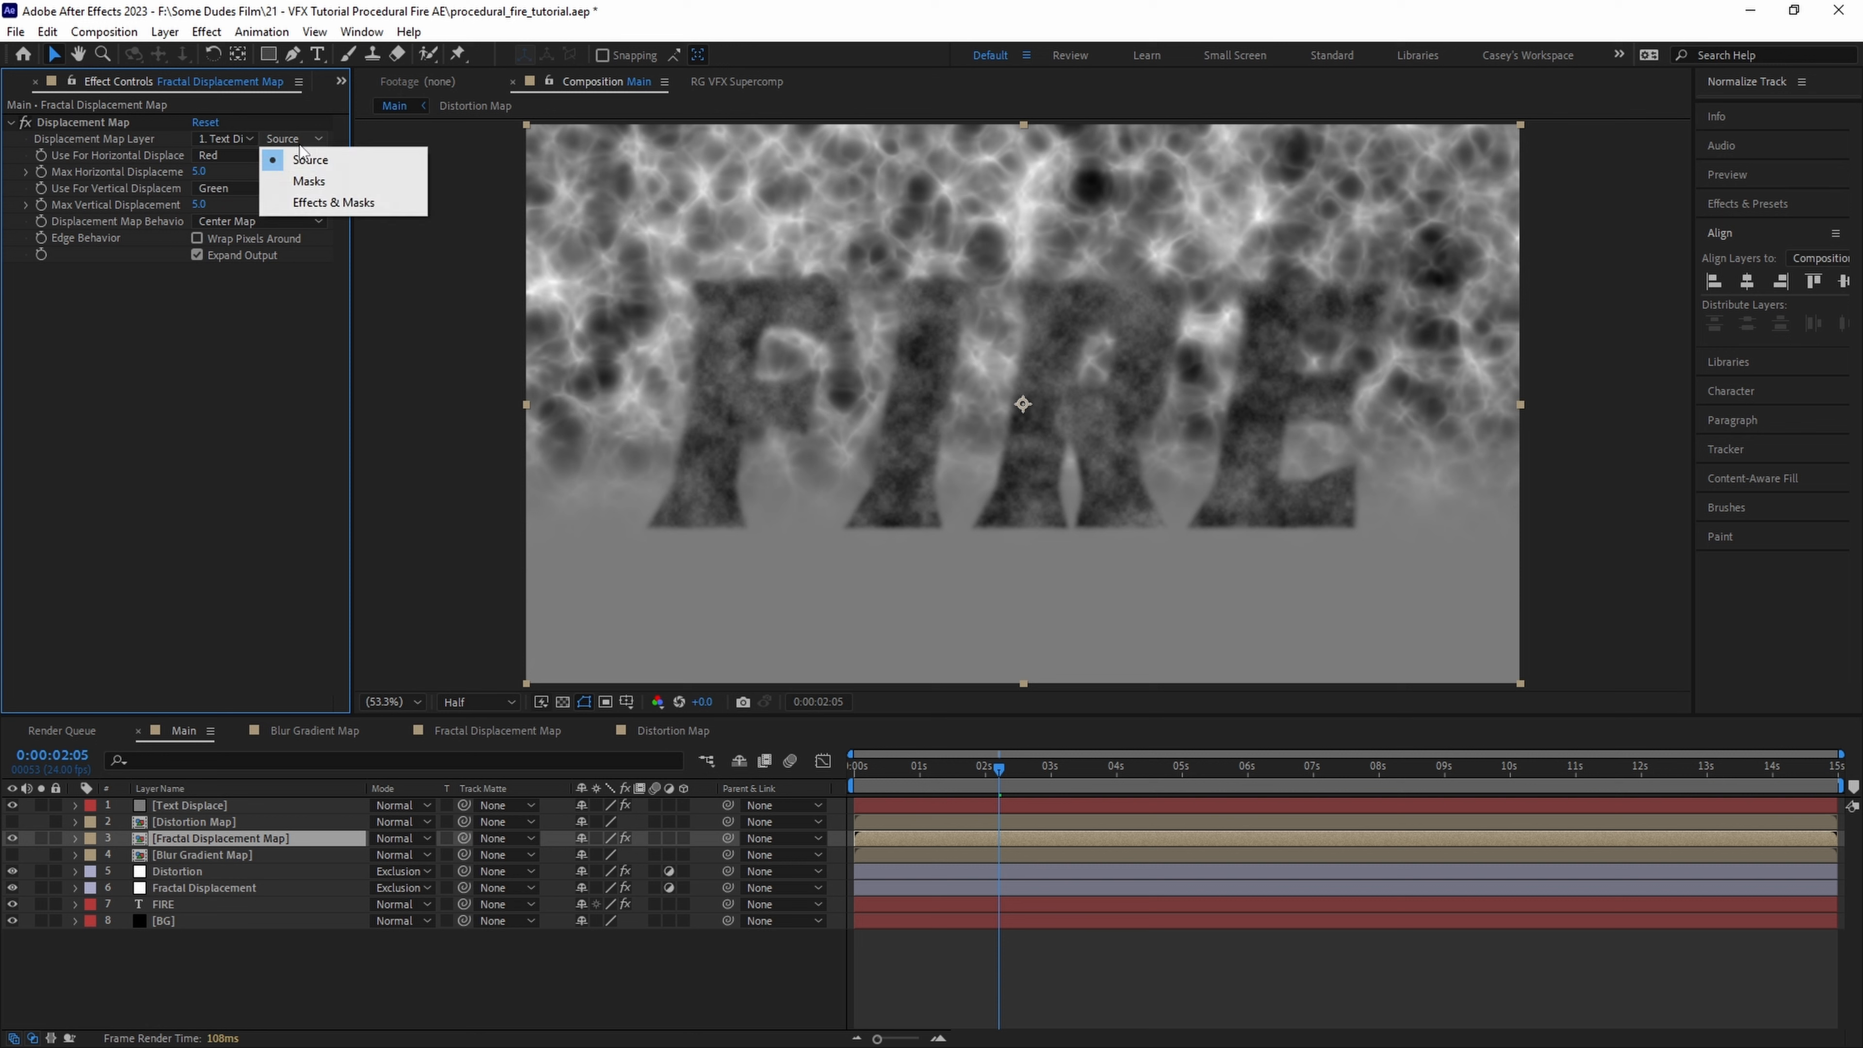
click(313, 204)
- Set the effect's Max Horizontal and Max Vertical Displacement to 100 and the Fractal Displacement Map layer's blending mode to Overlay
click(201, 172)
text(100)
key(Return)
click(196, 205)
text(100)
key(Return)
click(393, 838)
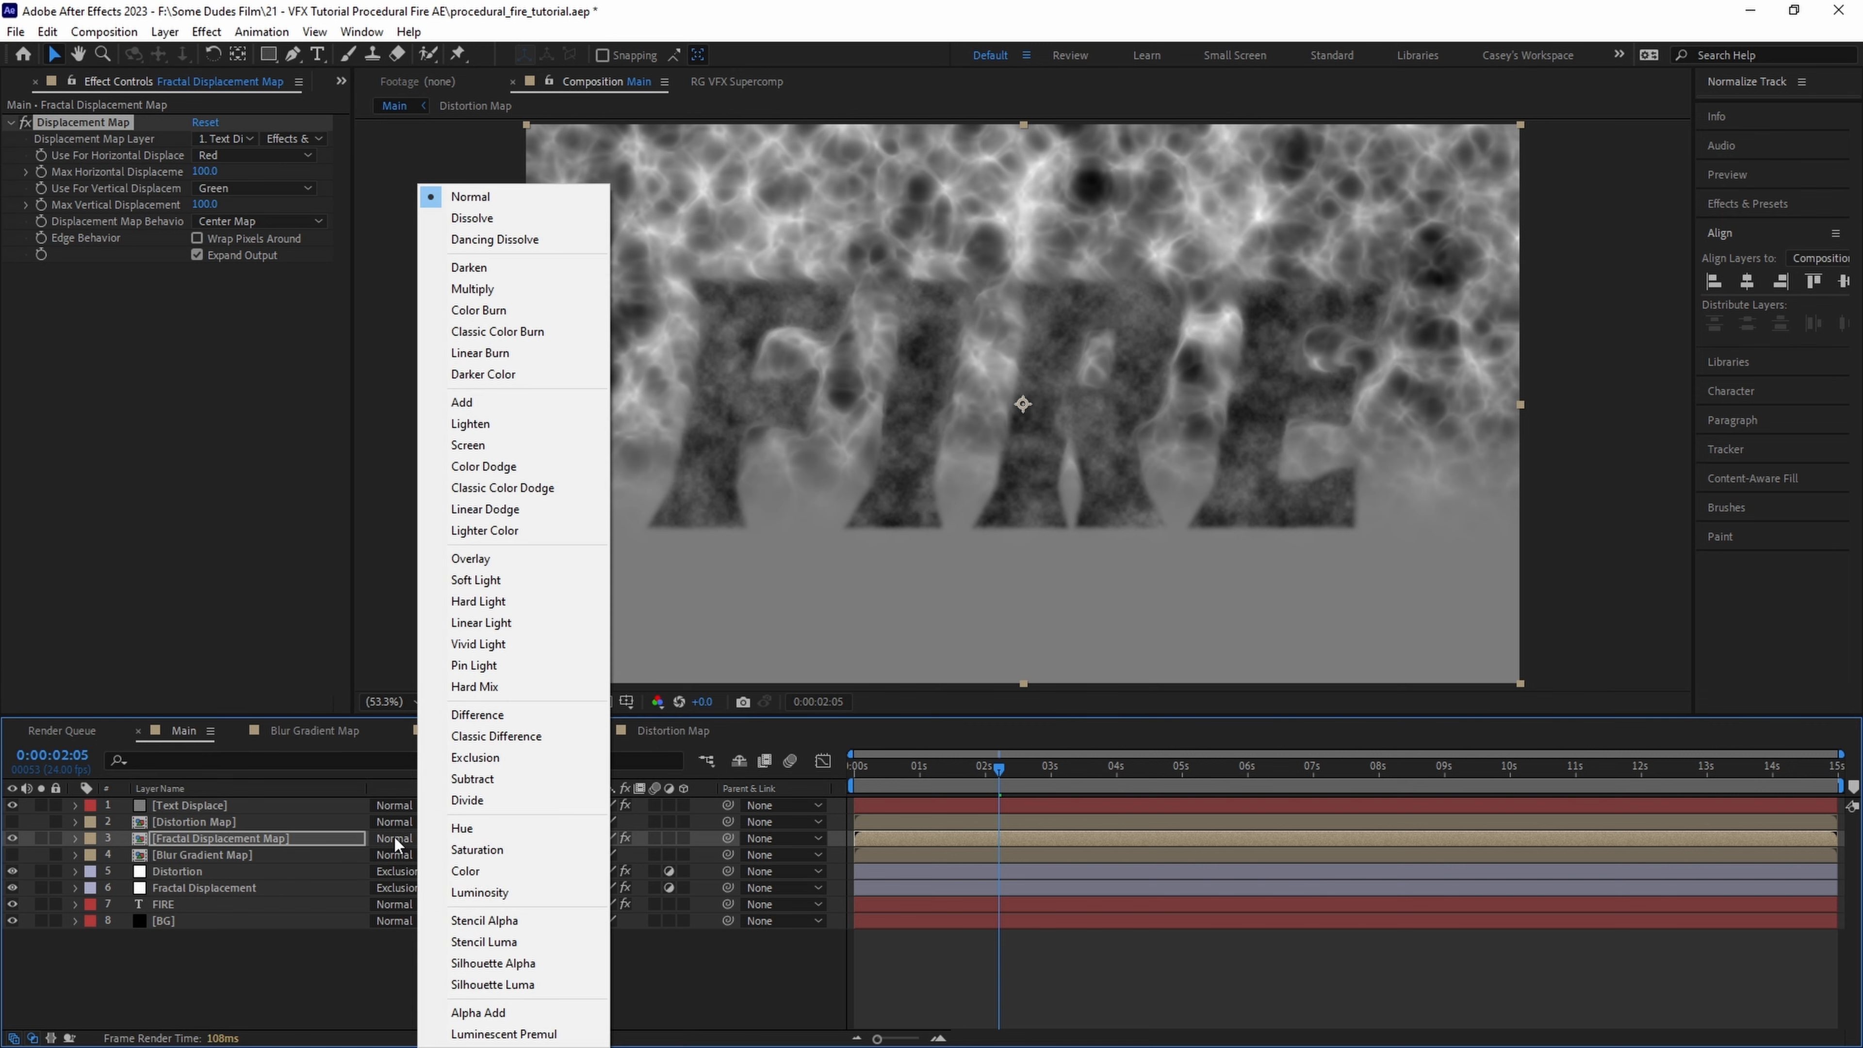
click(456, 556)
- Show the Distortion Map layer, copy the same Displacement Map effect onto it, and set its blending mode to Overlay
click(187, 822)
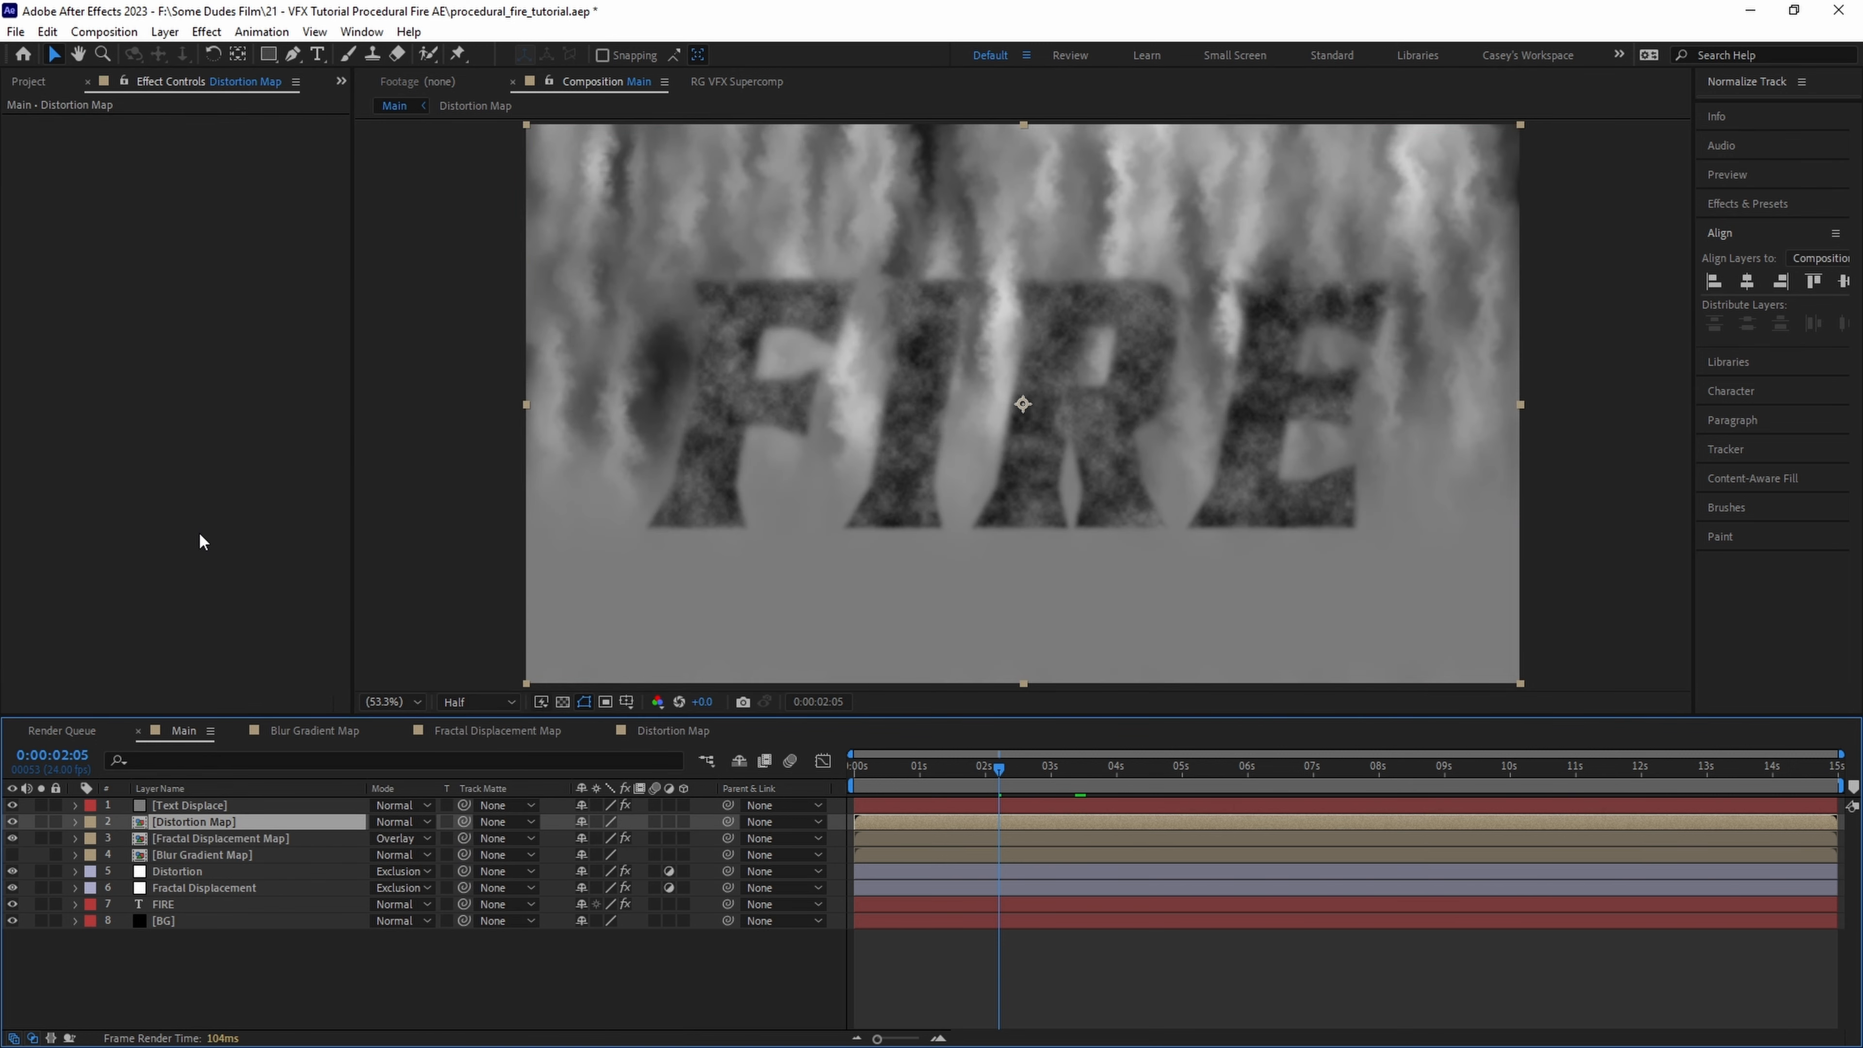
click(399, 821)
click(480, 563)
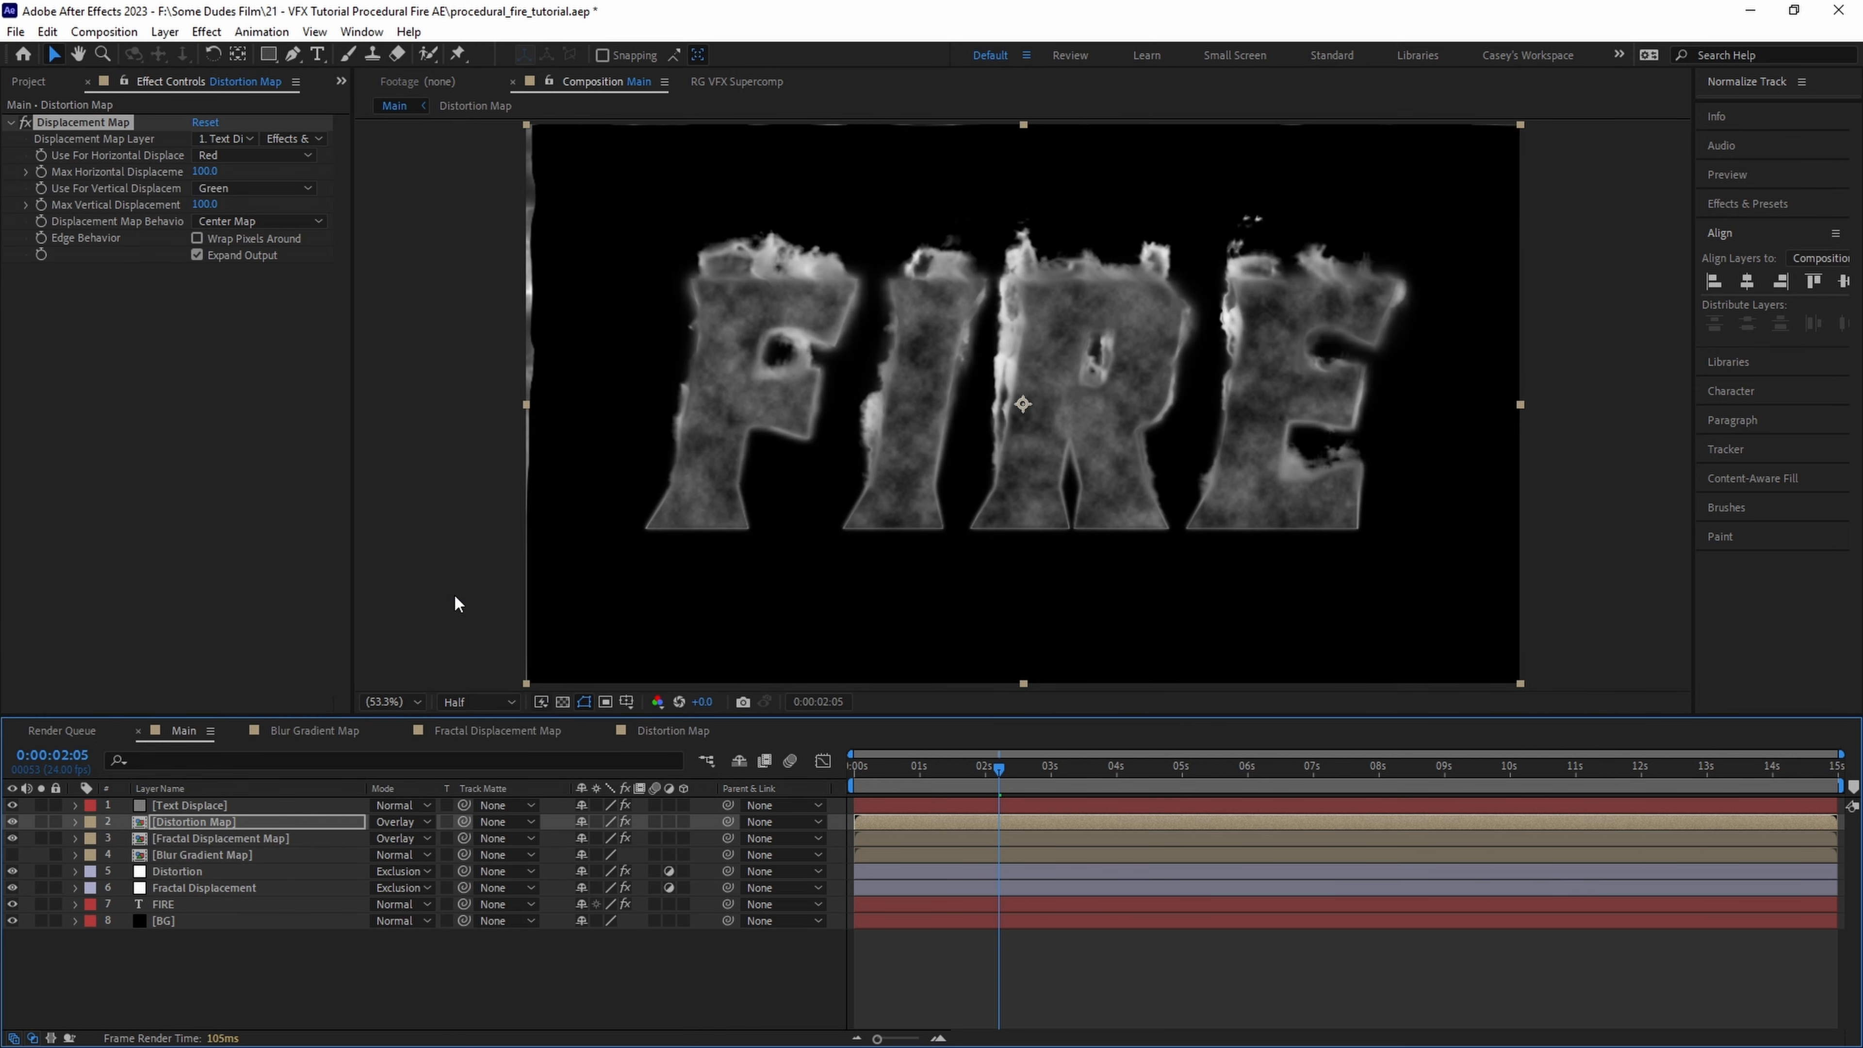
- Create an adjustment layer named Solid Composite and place it directly below Blur Gradient Map
click(309, 990)
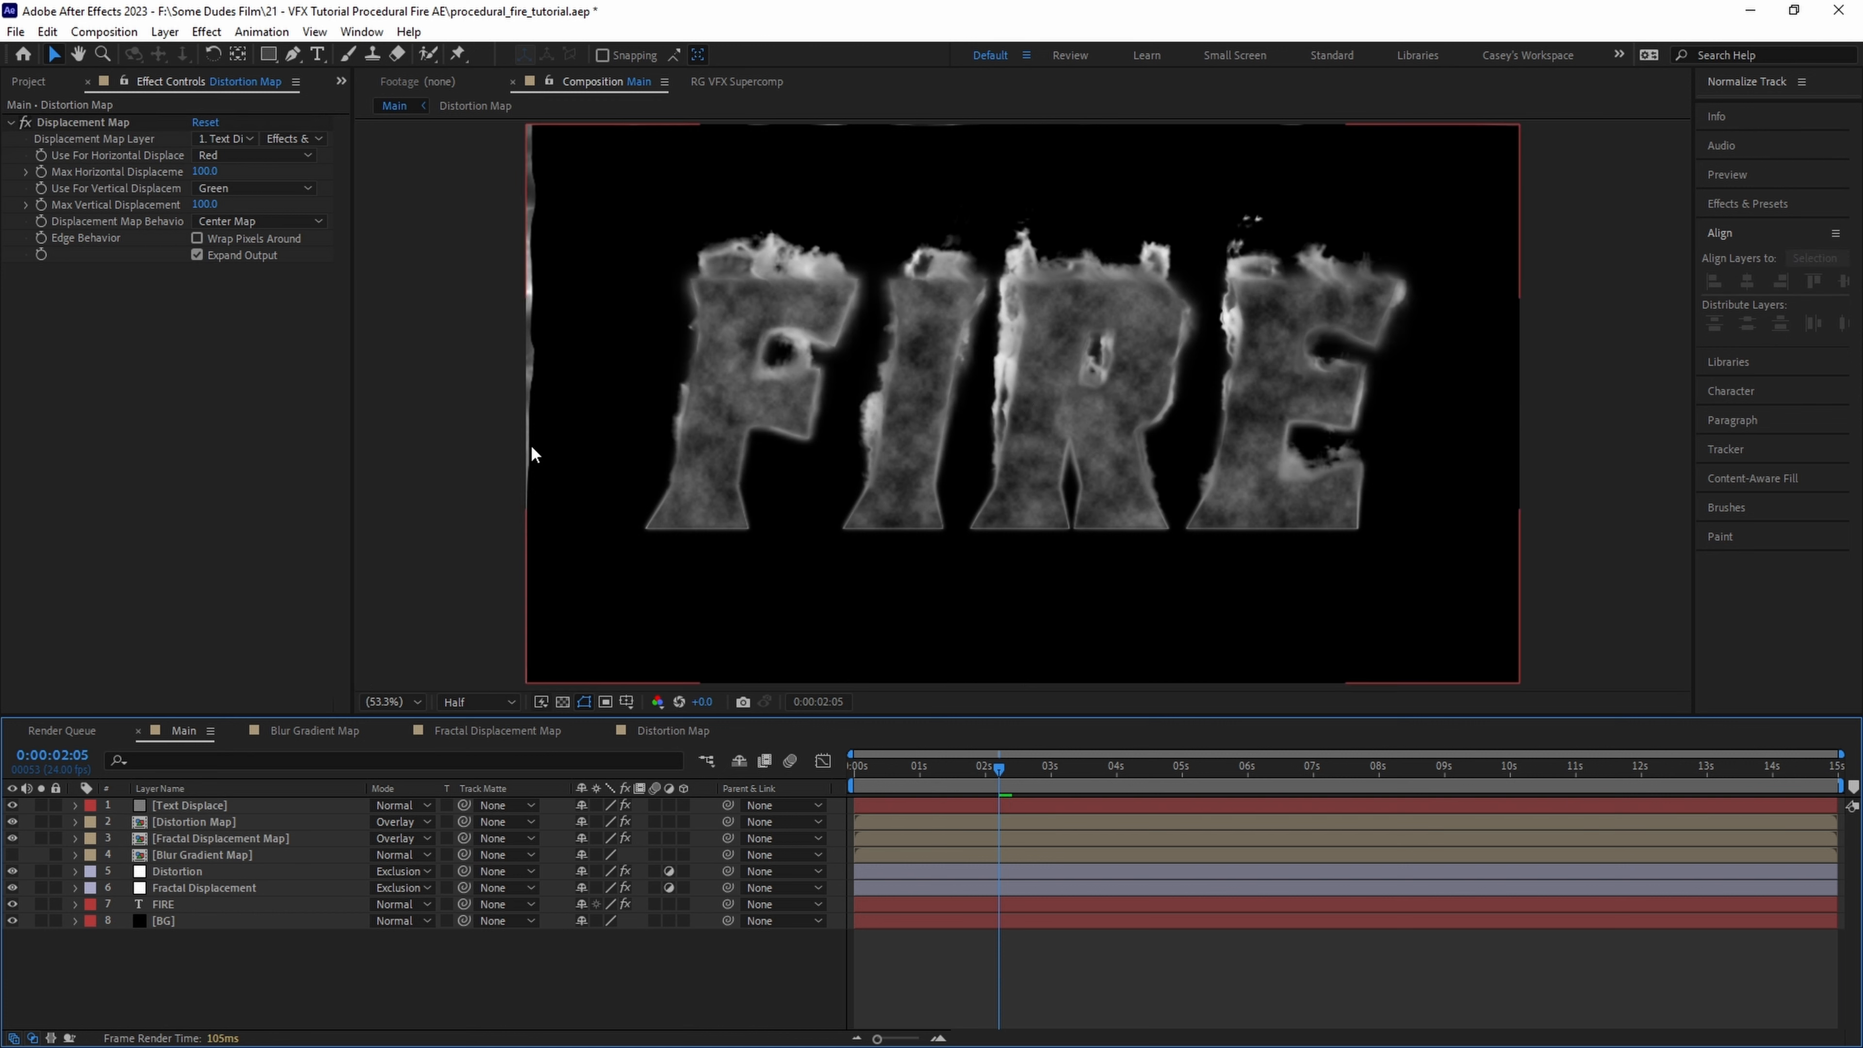
right_click(265, 987)
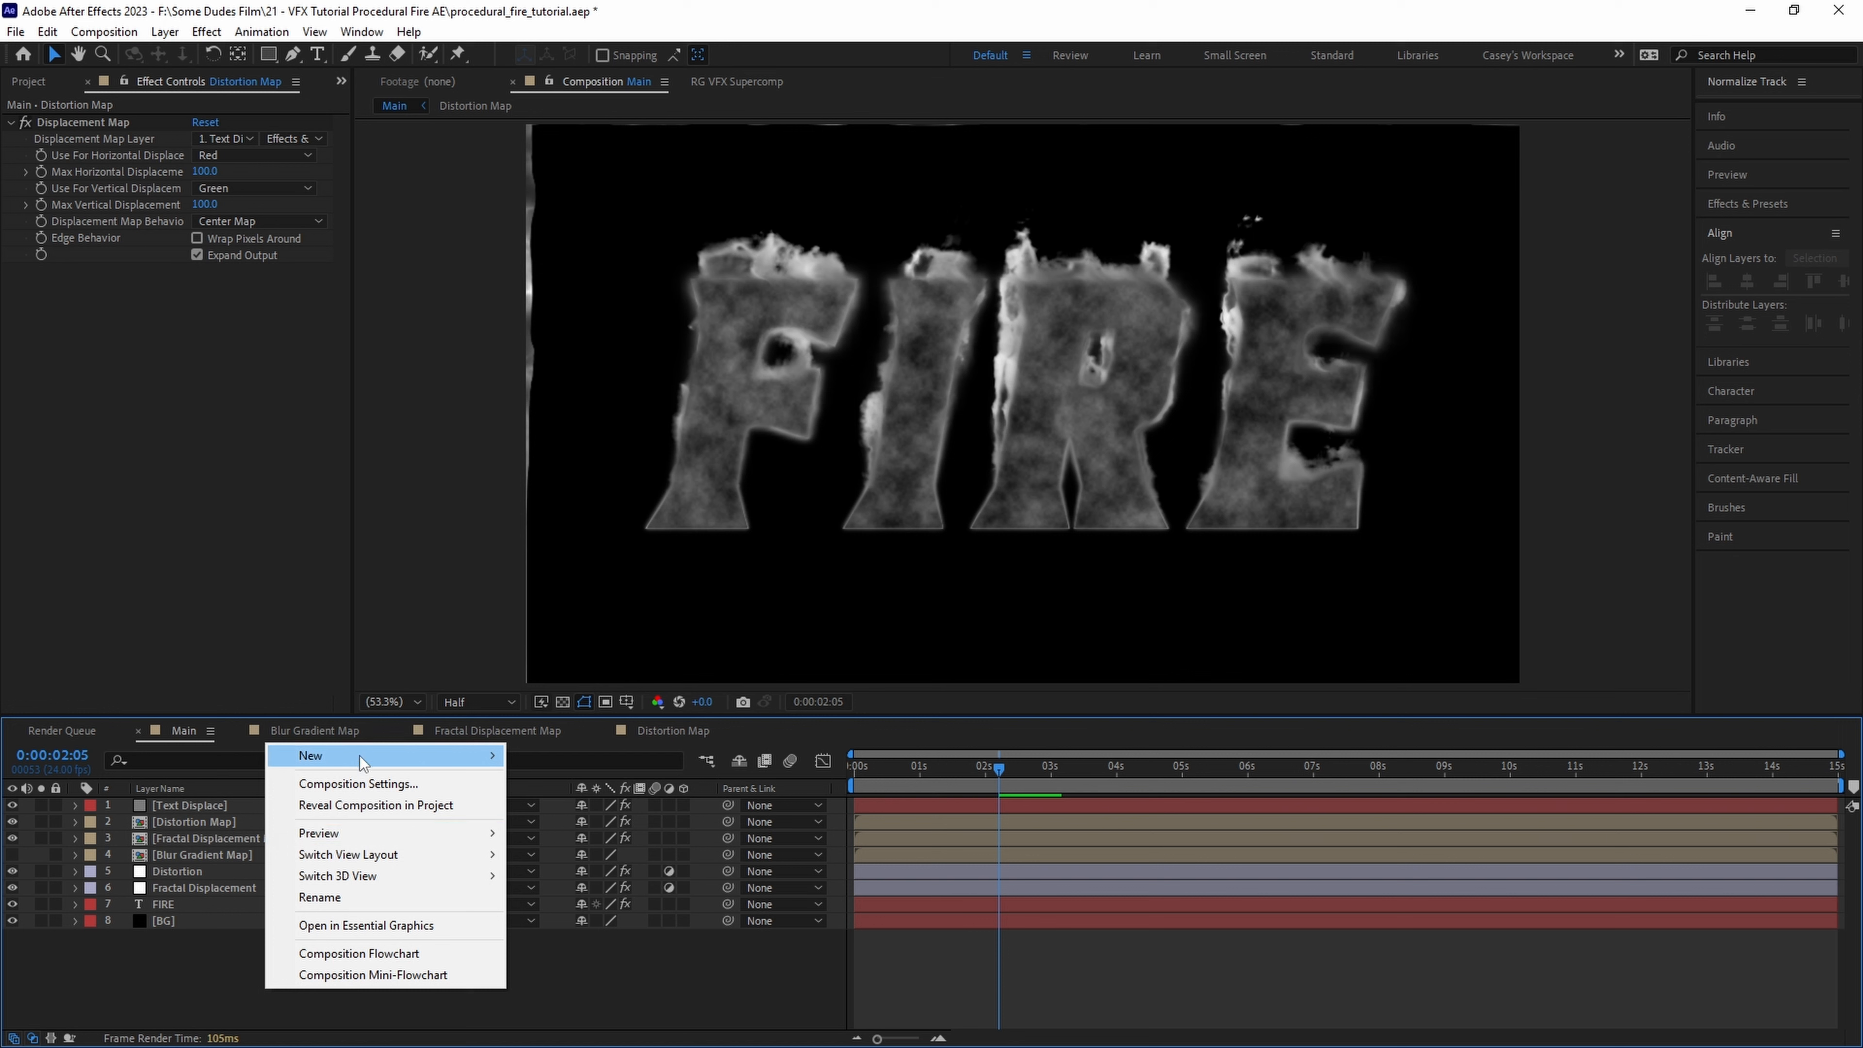
mouse_move(361, 759)
click(585, 914)
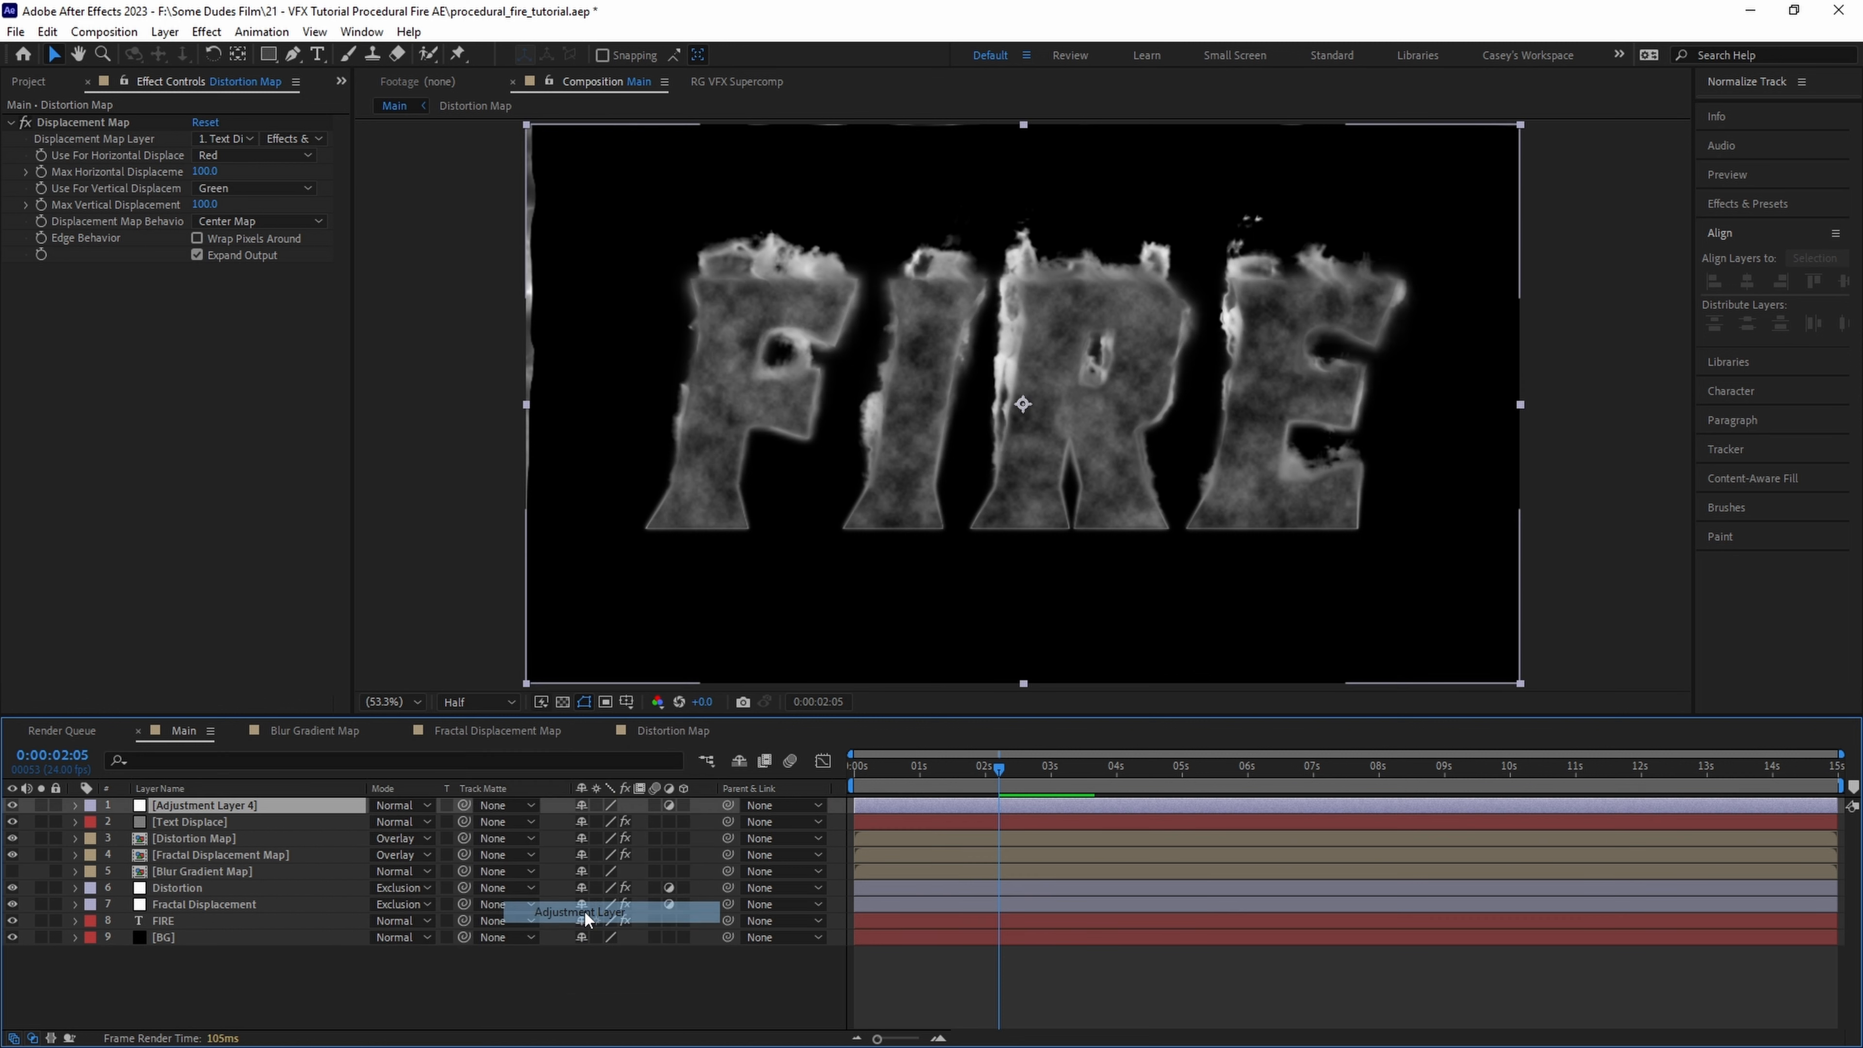
key(Return)
text(Solid Composite)
key(Return)
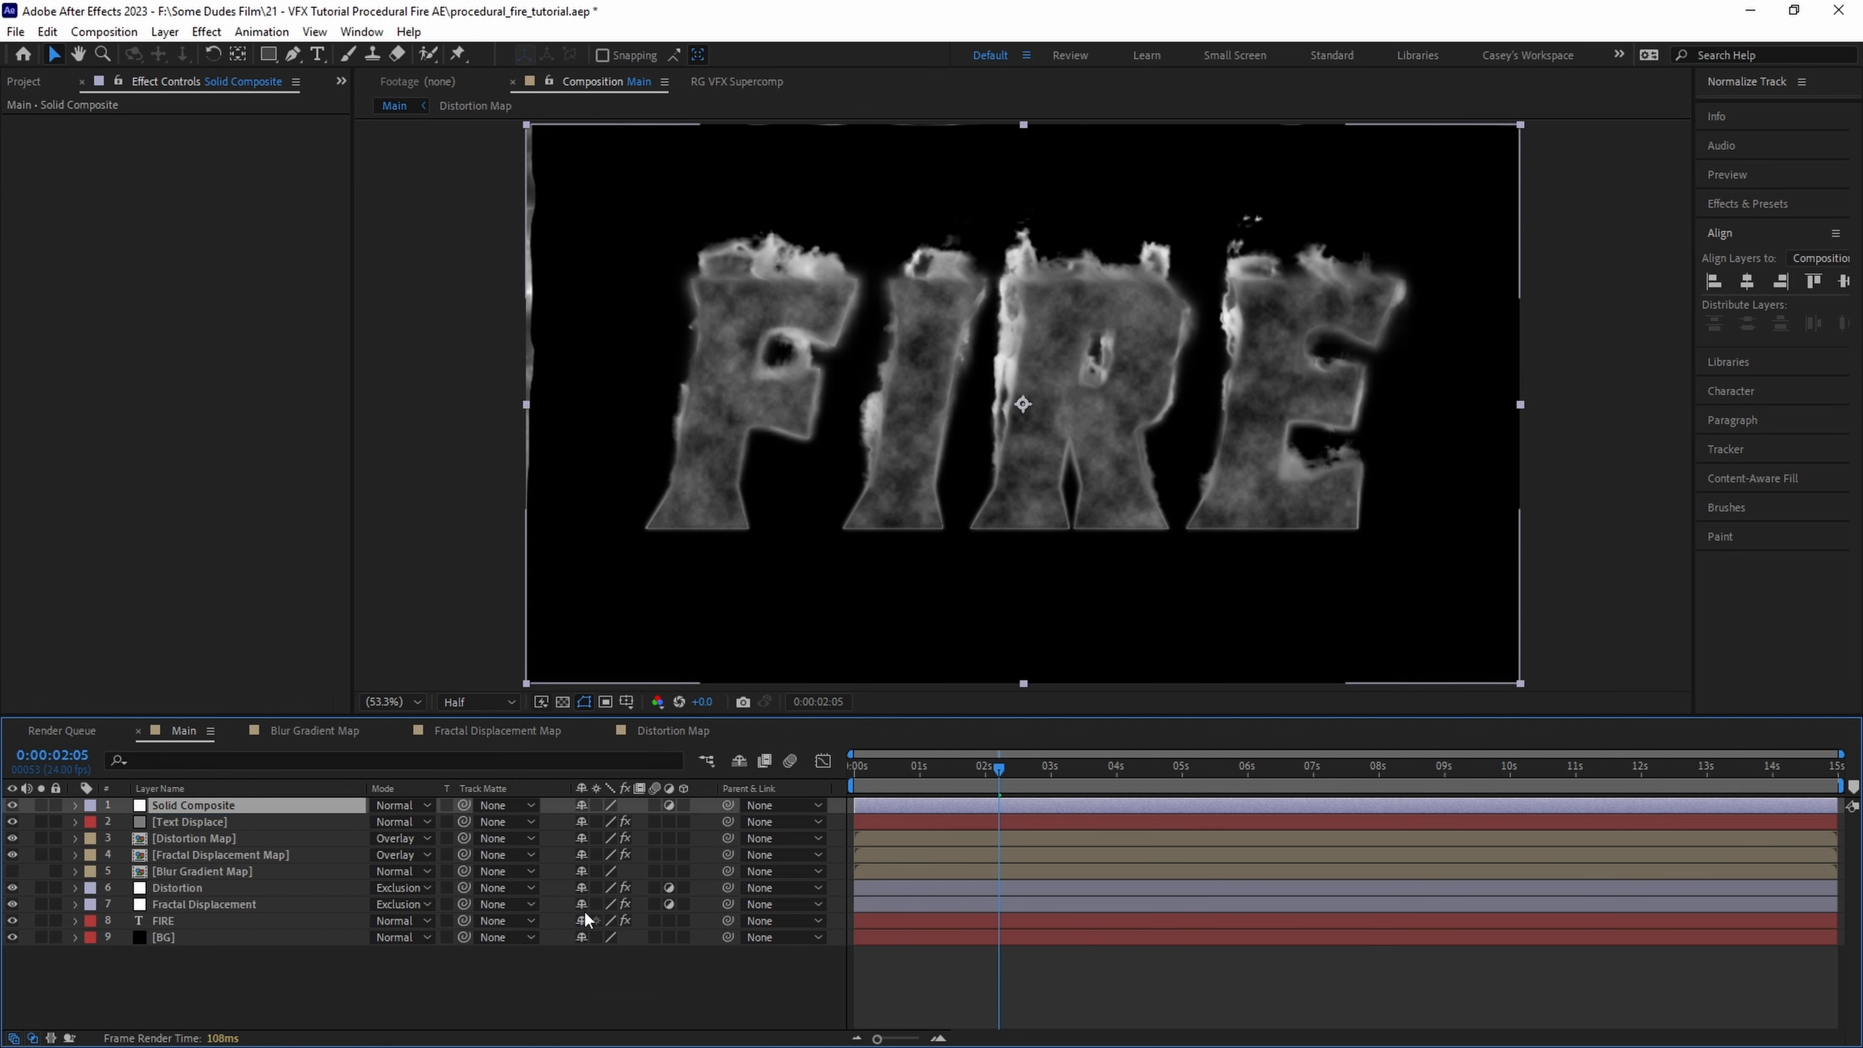
- Add the Solid Composite effect to the Solid Composite layer and set its color to black
key(ctrl+space)
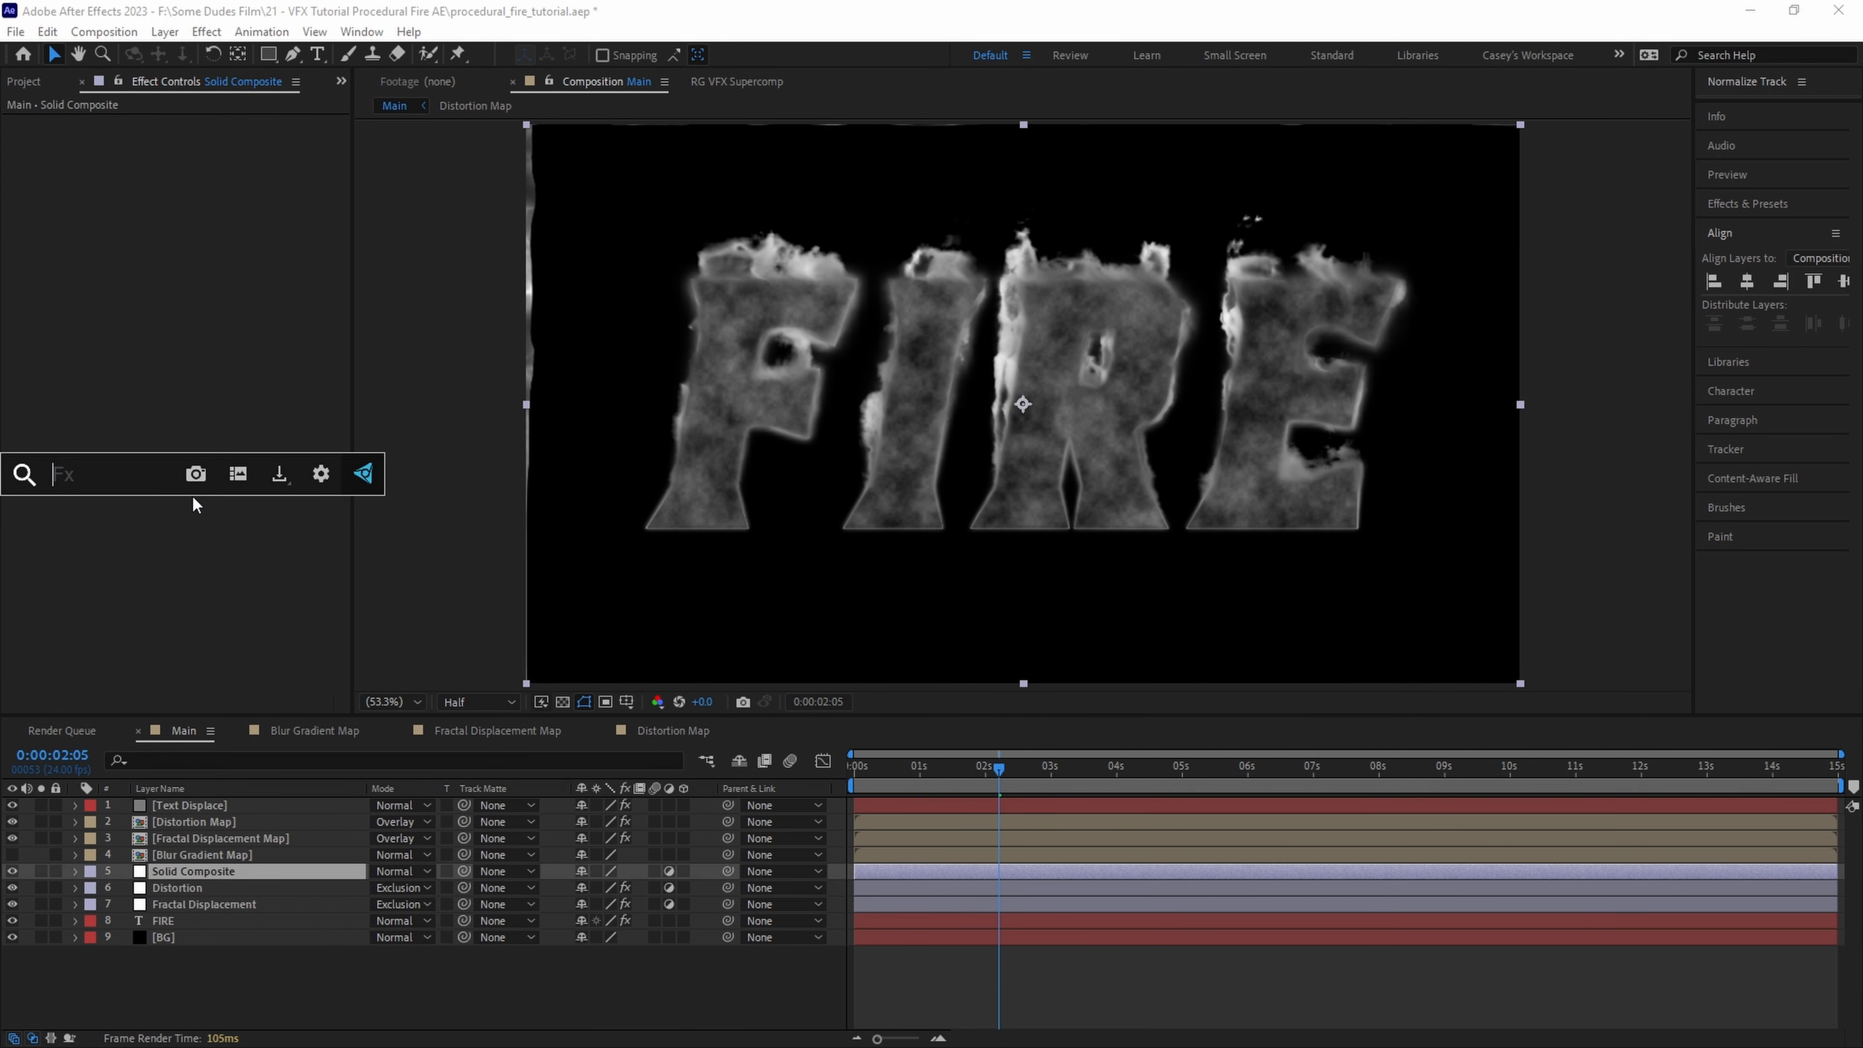
text(solid)
key(Return)
click(201, 154)
drag(298, 331, 221, 534)
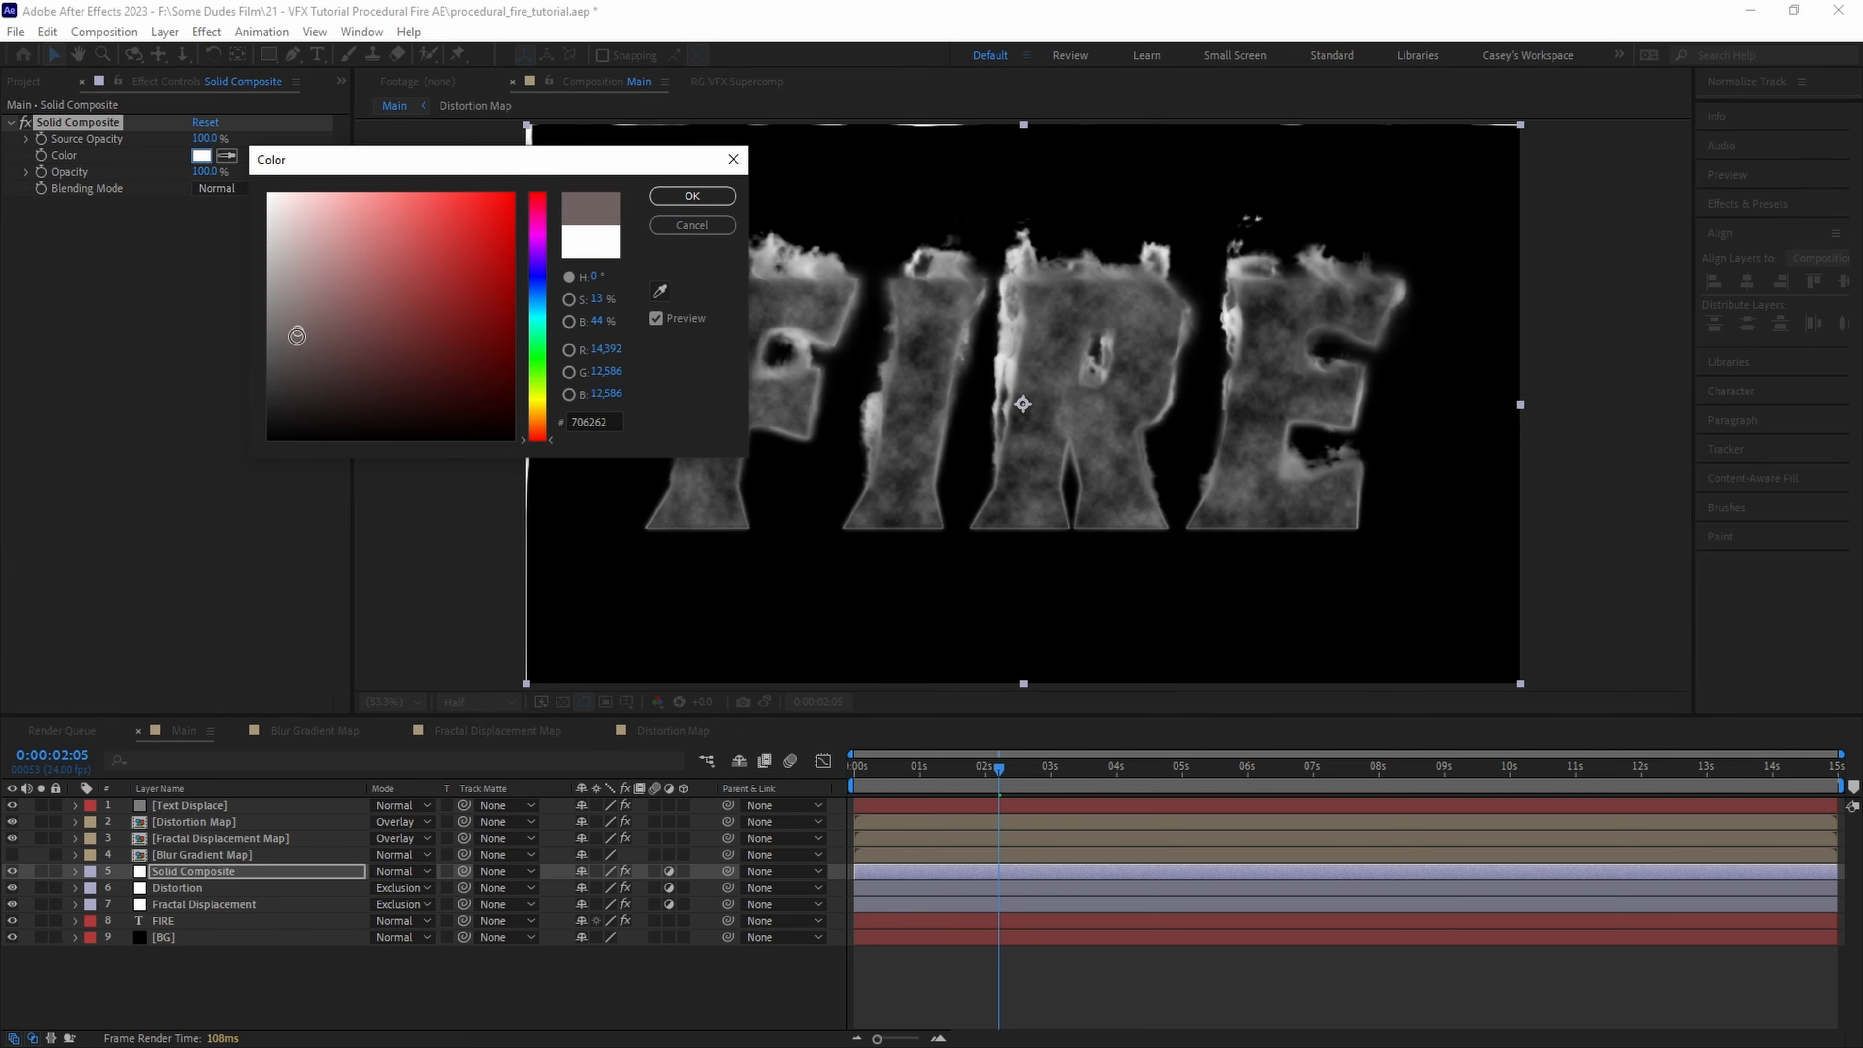
click(692, 196)
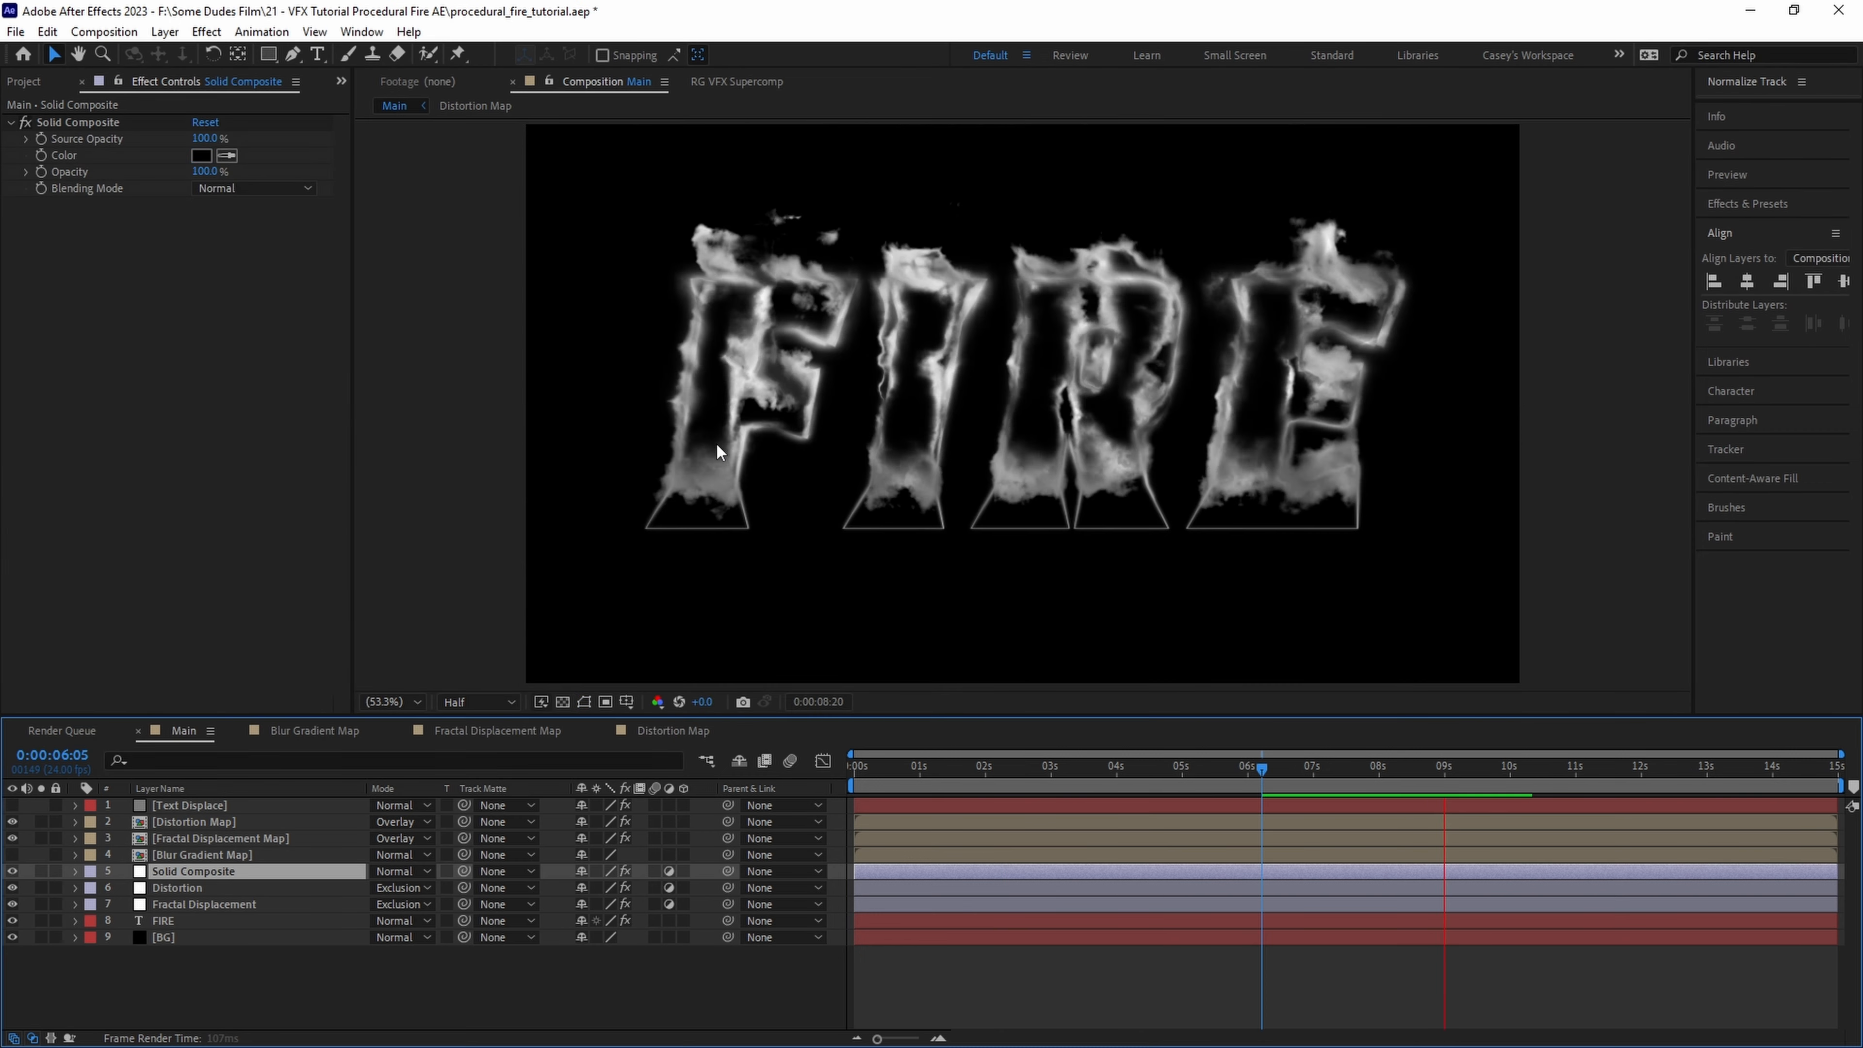
- Preview the displaced text animation close up from 0:00:06:11 with Text Displace hidden
scroll(1128, 517, up, 2)
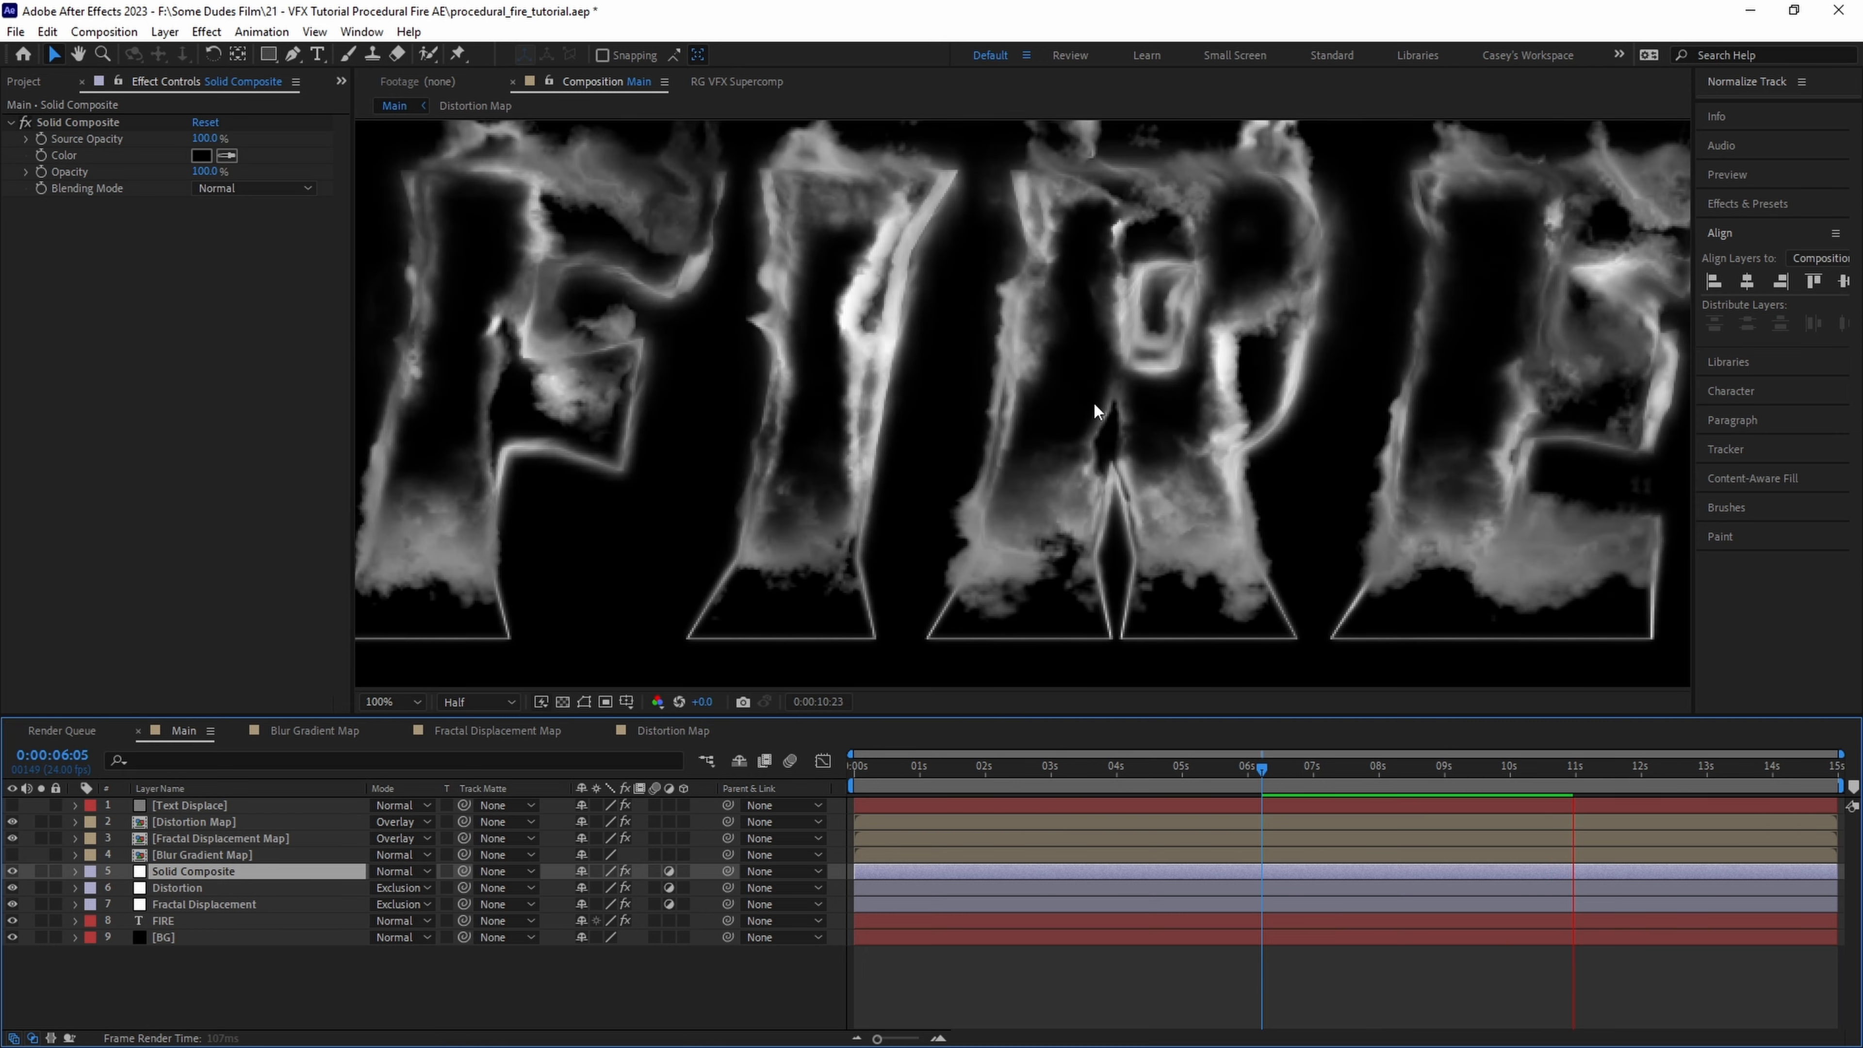
click(1278, 768)
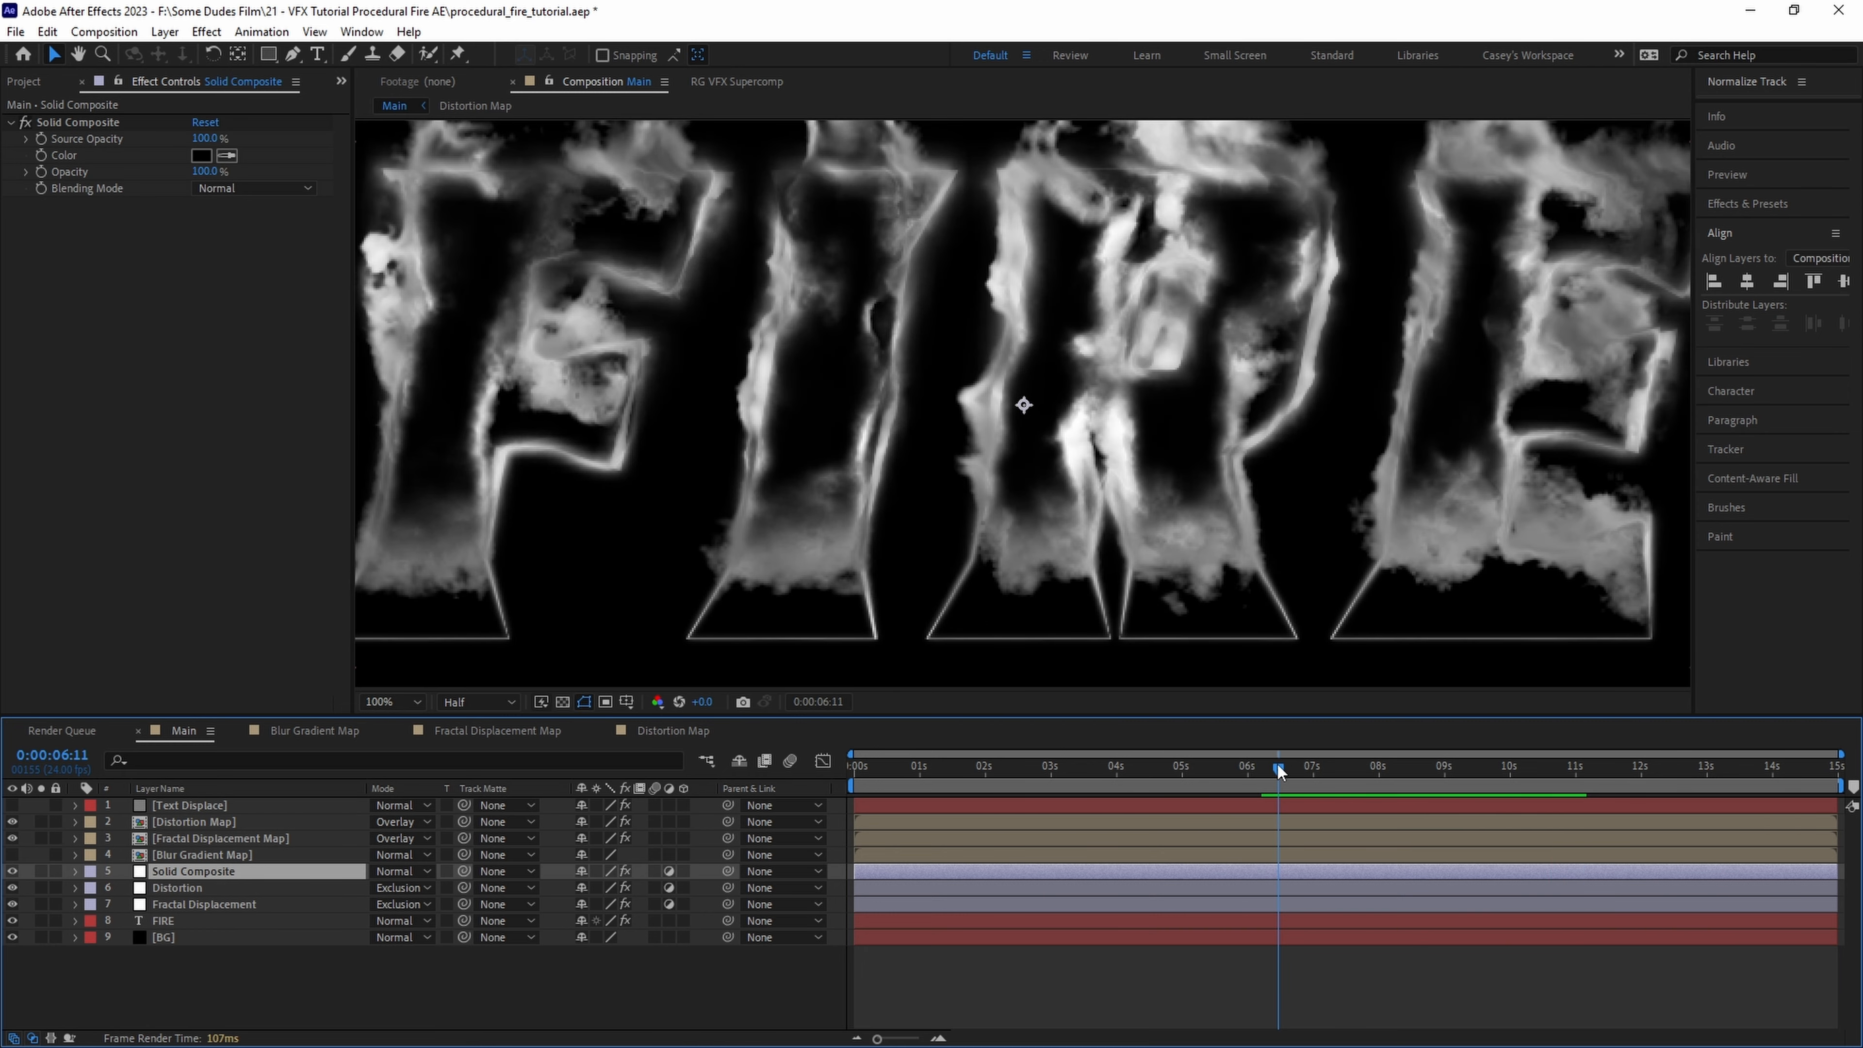
key(space)
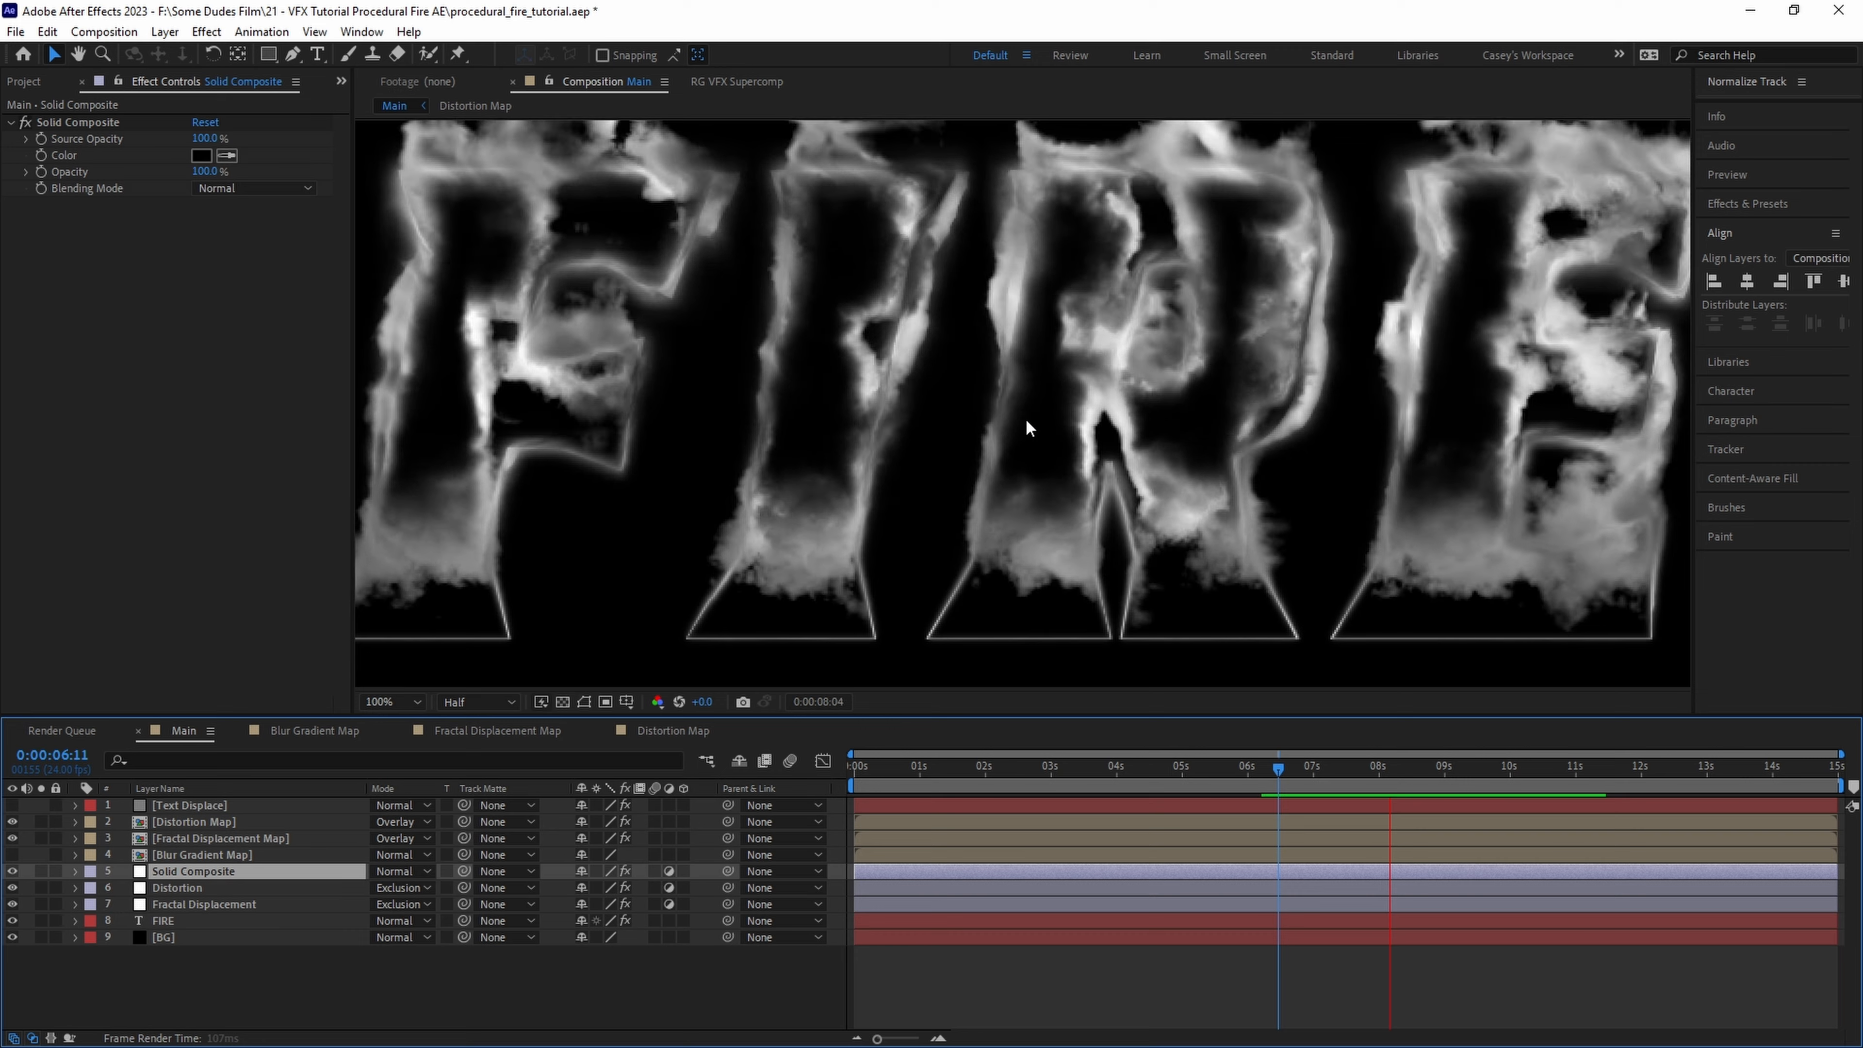
- Create a composition-sized gray solid named Overlay Displace and set its blending mode to Overlay
key(ctrl+y)
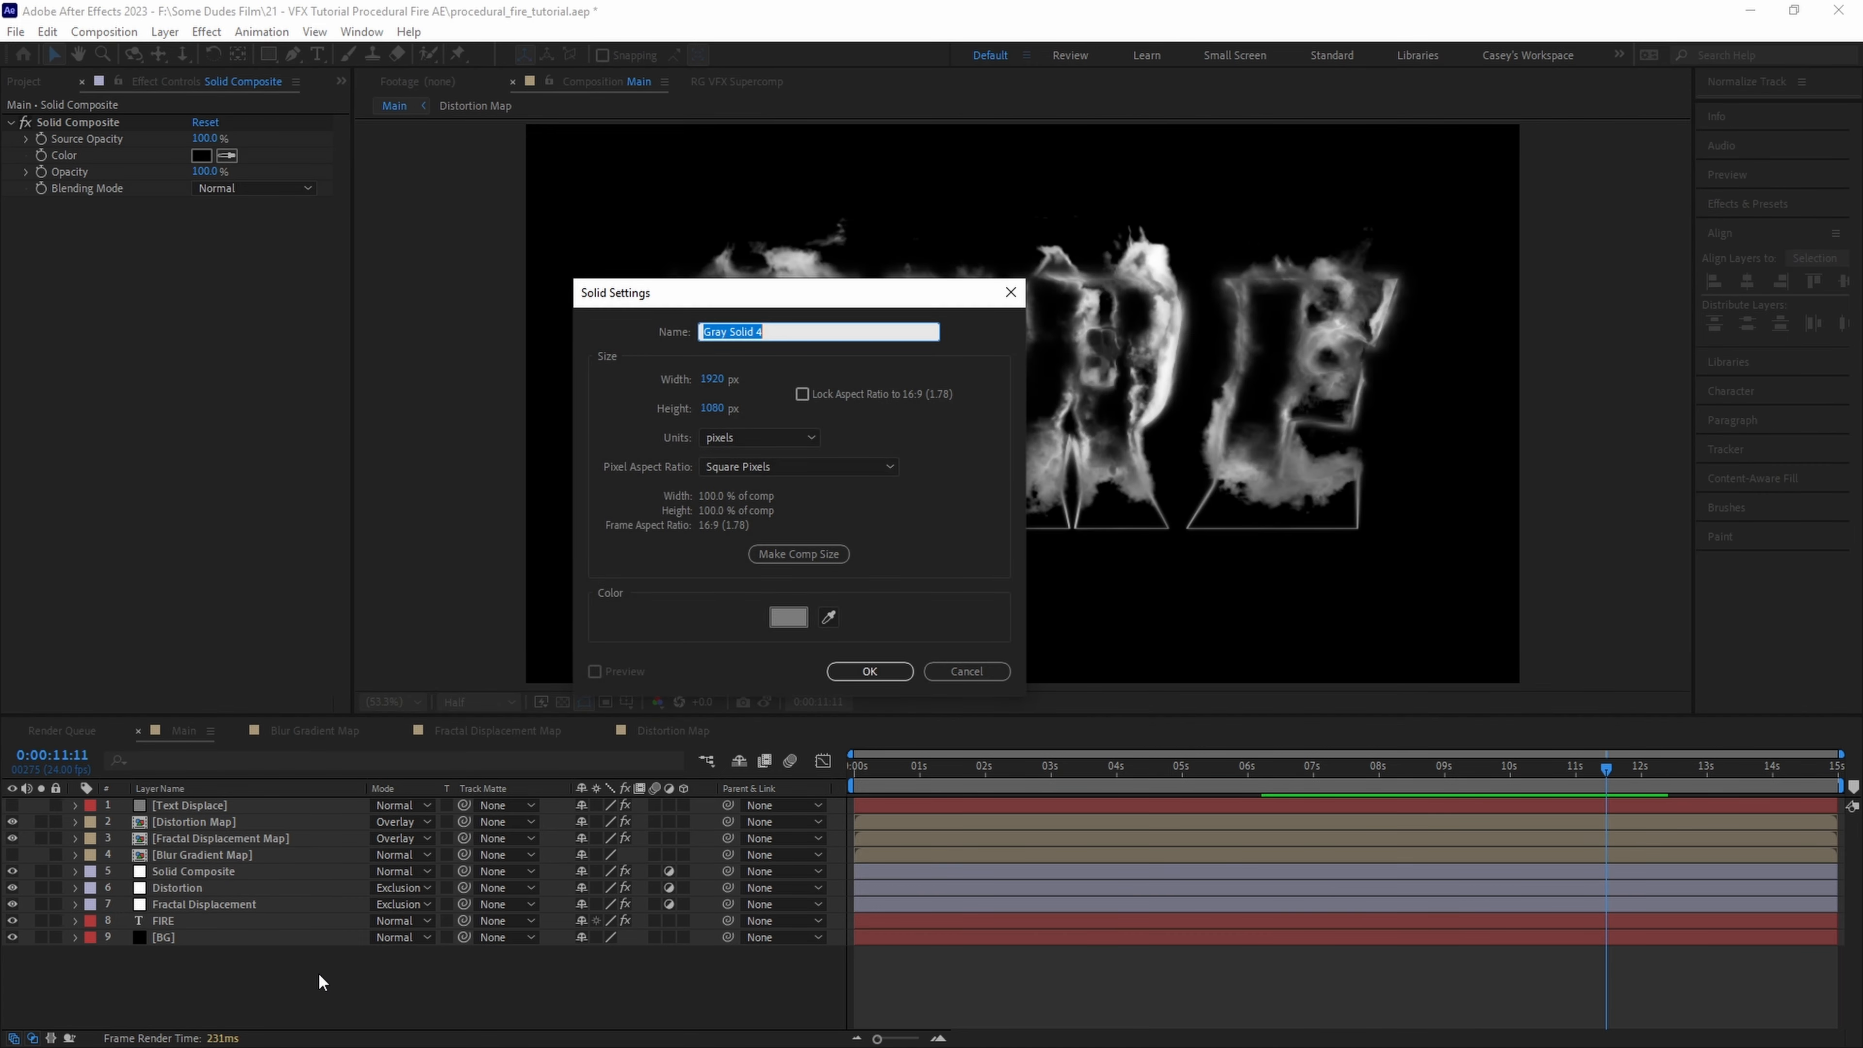
text(Overlay Displace)
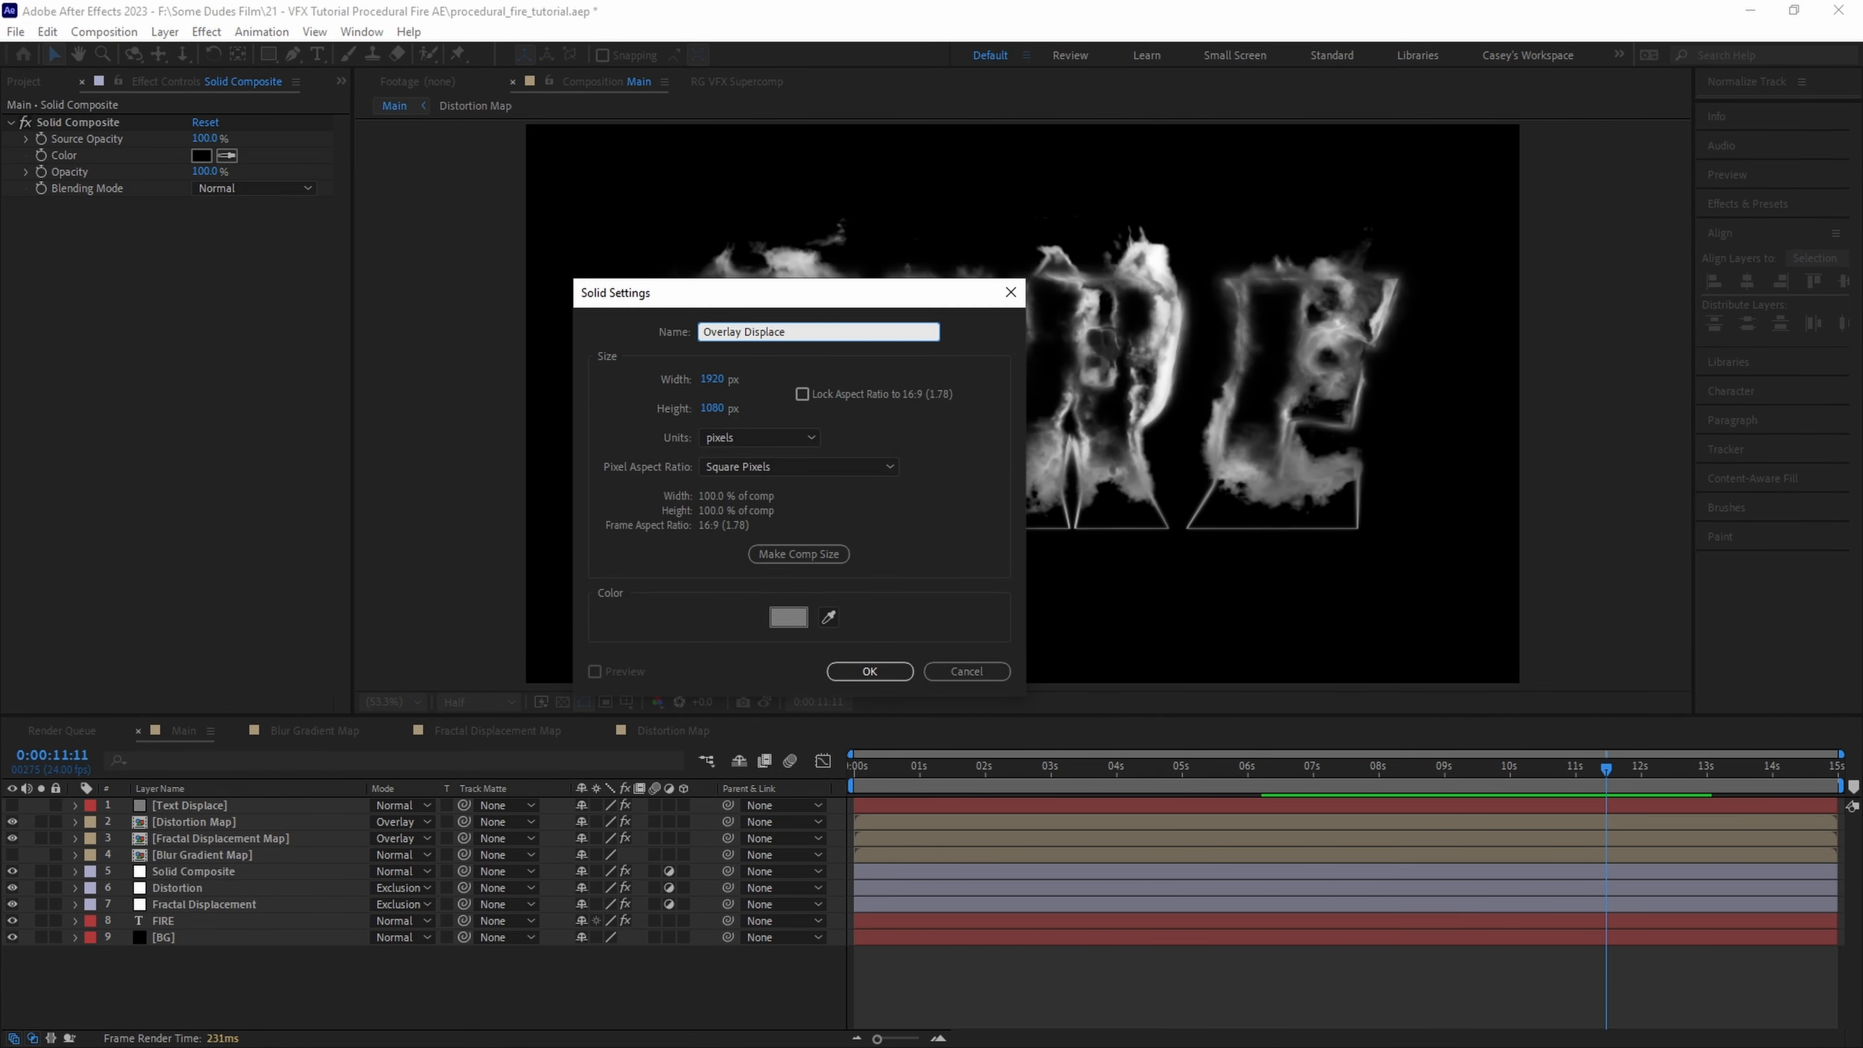
key(Return)
click(424, 805)
click(540, 562)
- Add a white-to-black Gradient Ramp to Overlay Displace, starting at about 960, 249.4 and ending at about 960, 791.3
key(ctrl+space)
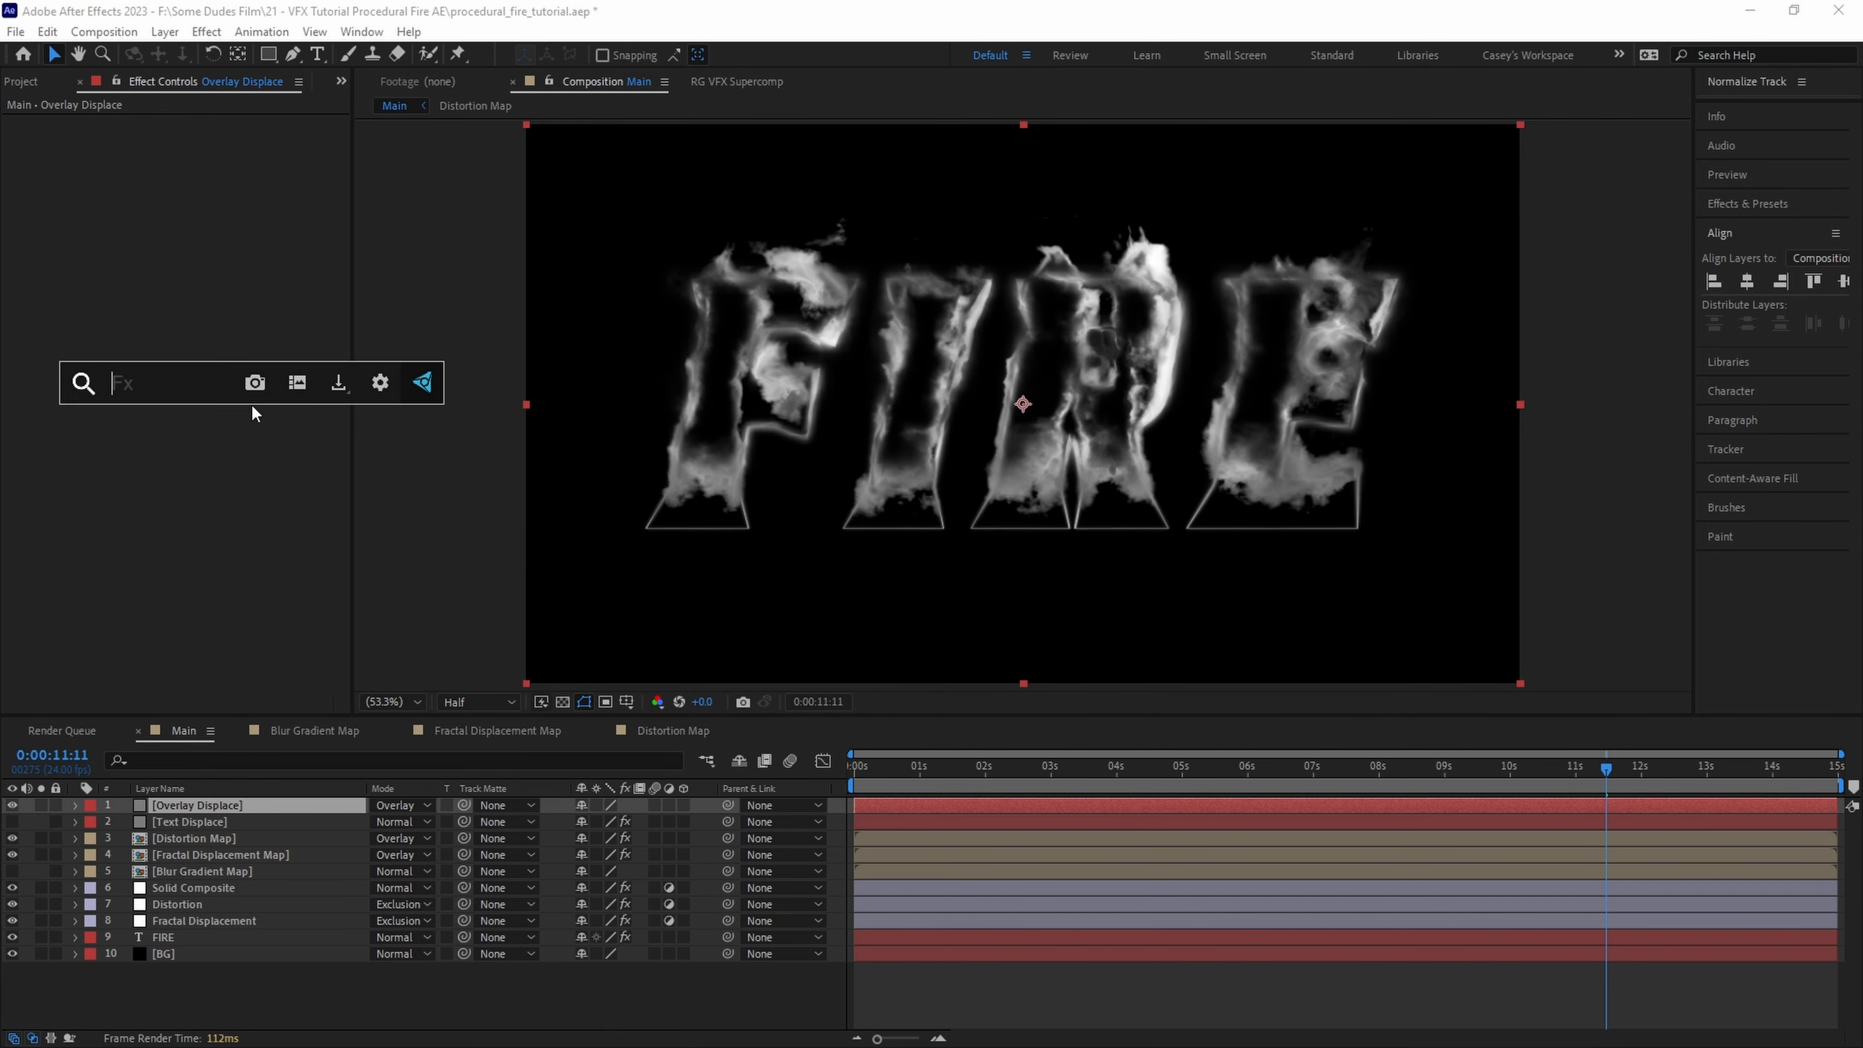
text(gradie)
key(Down)
key(Return)
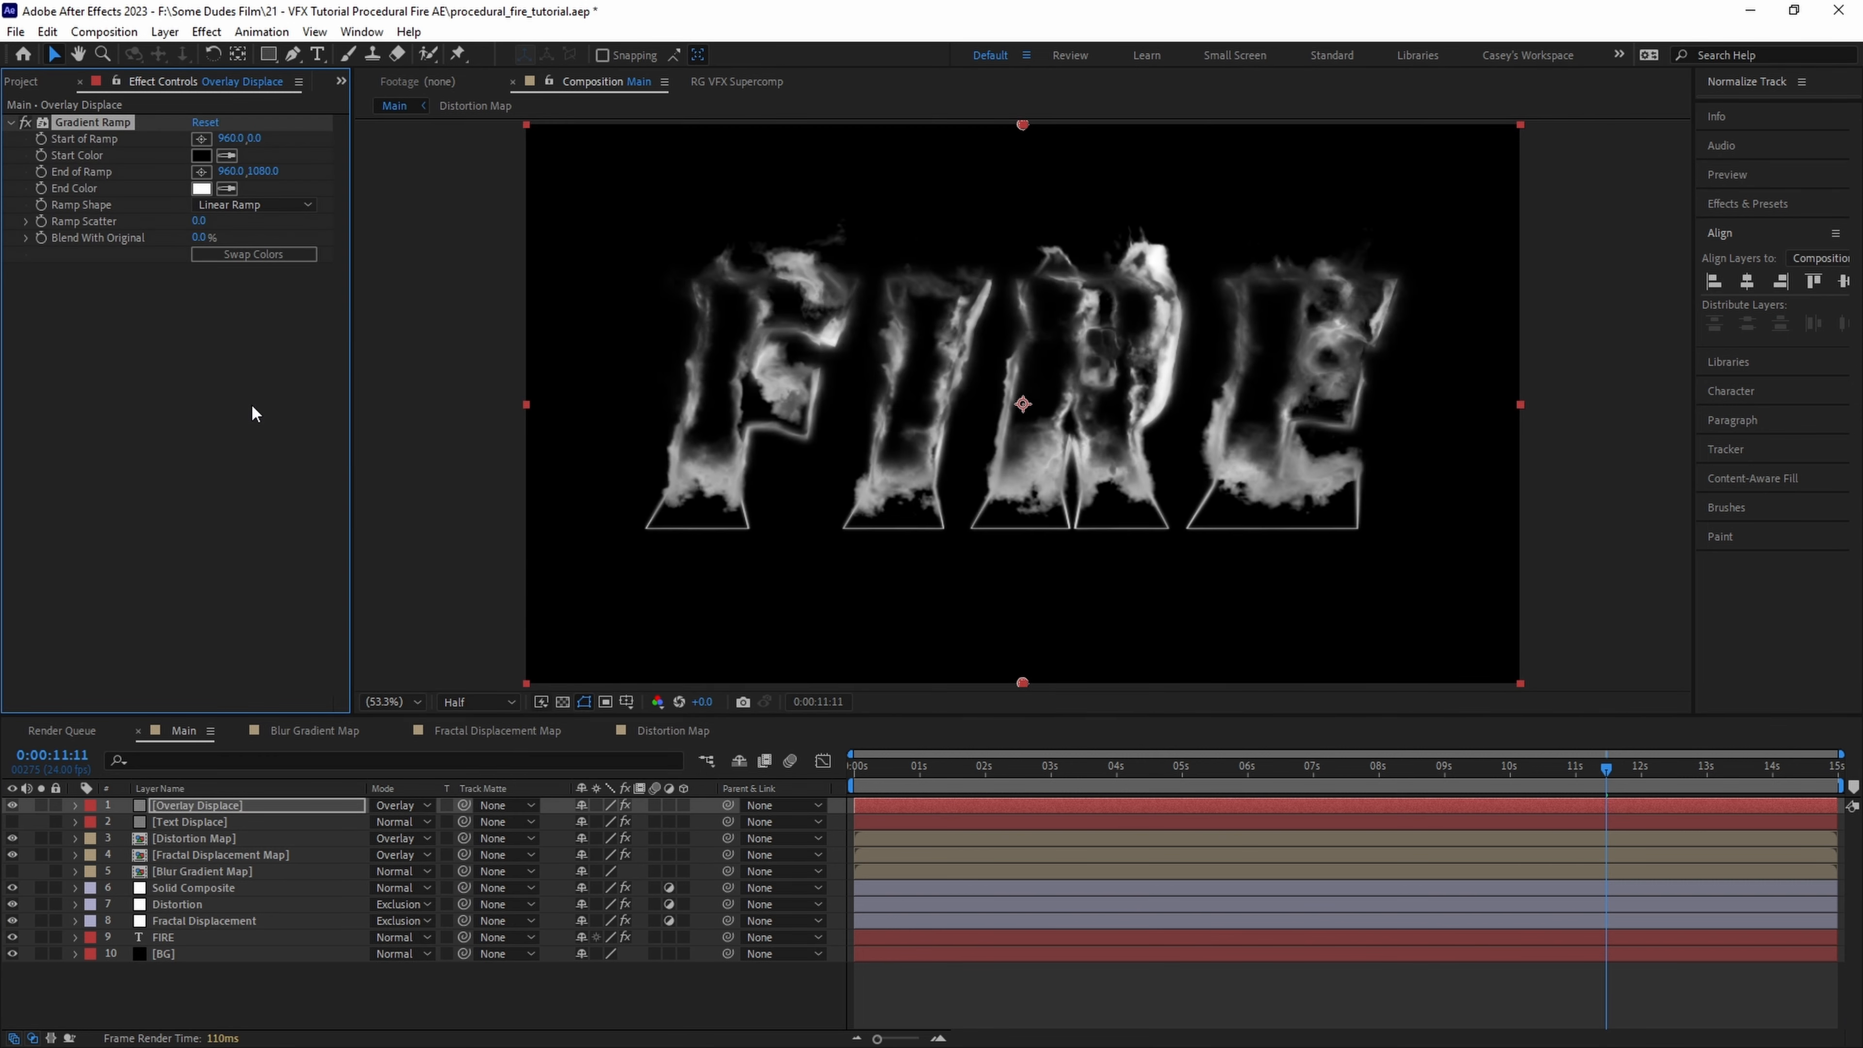
drag(1022, 681, 1034, 537)
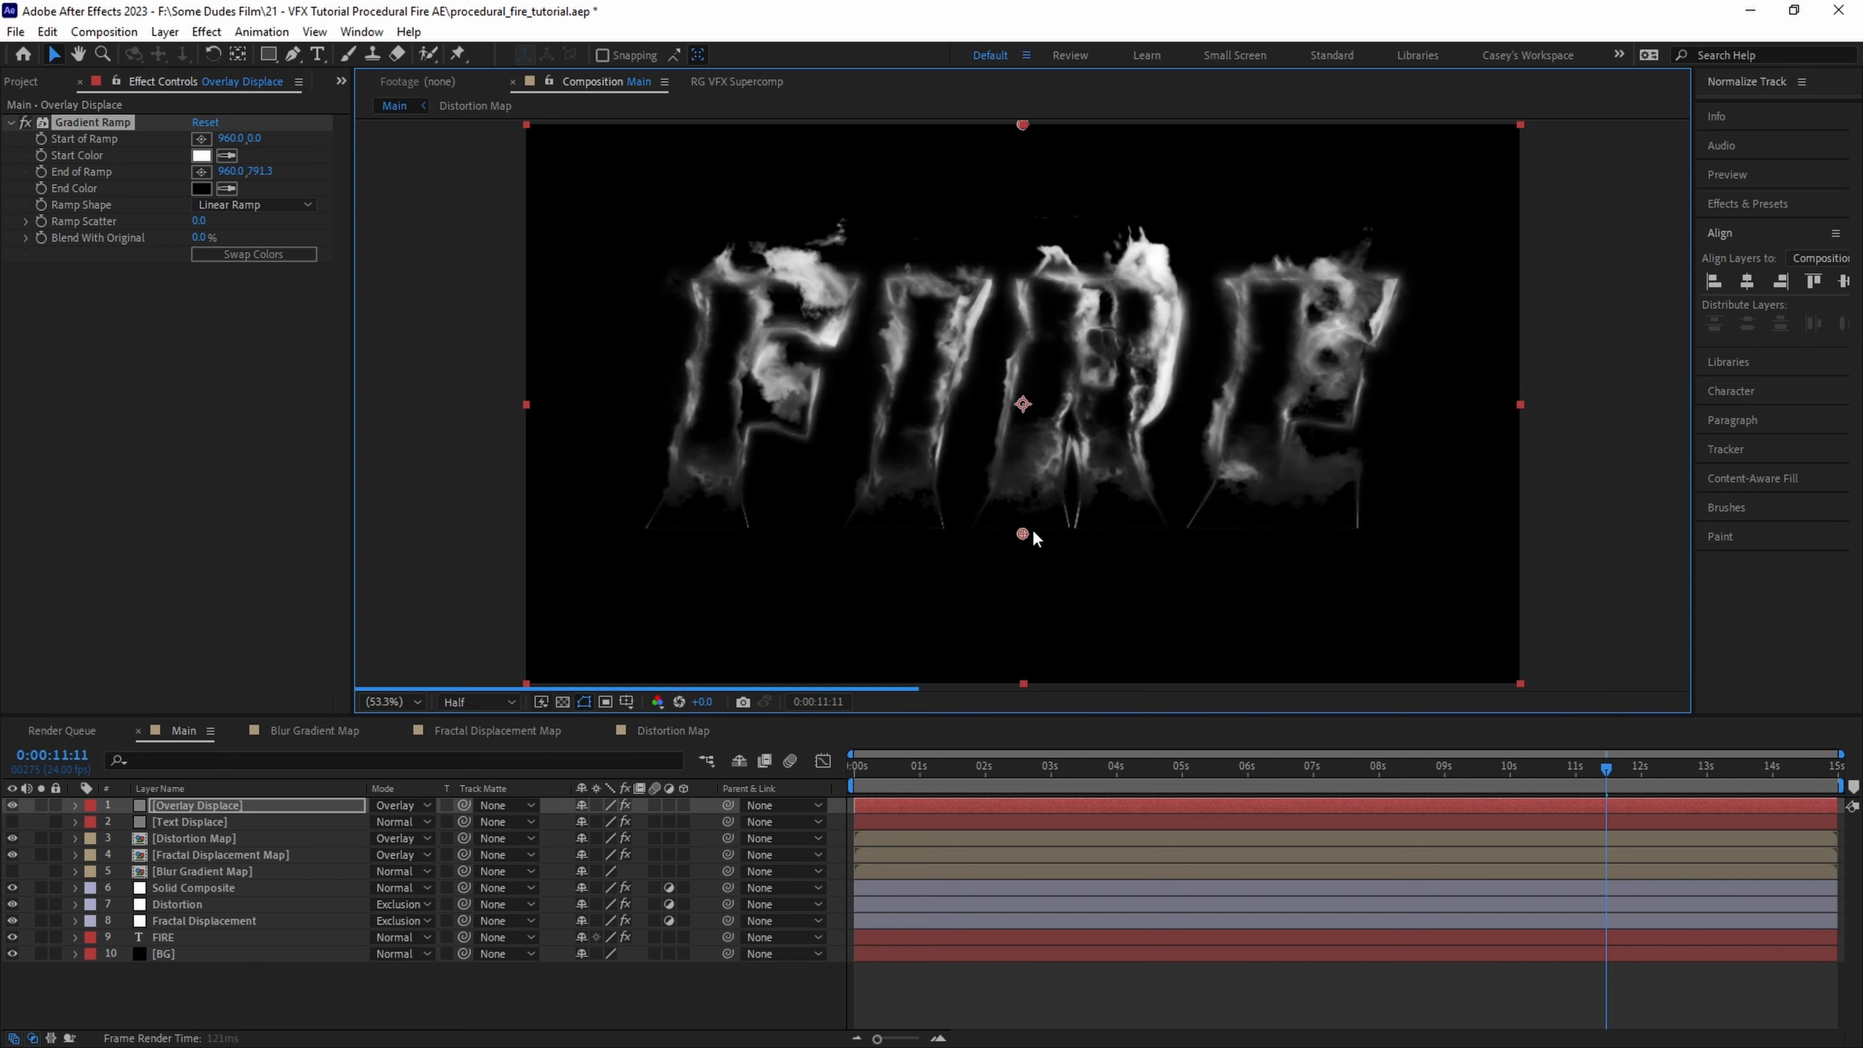
drag(1024, 129, 1025, 253)
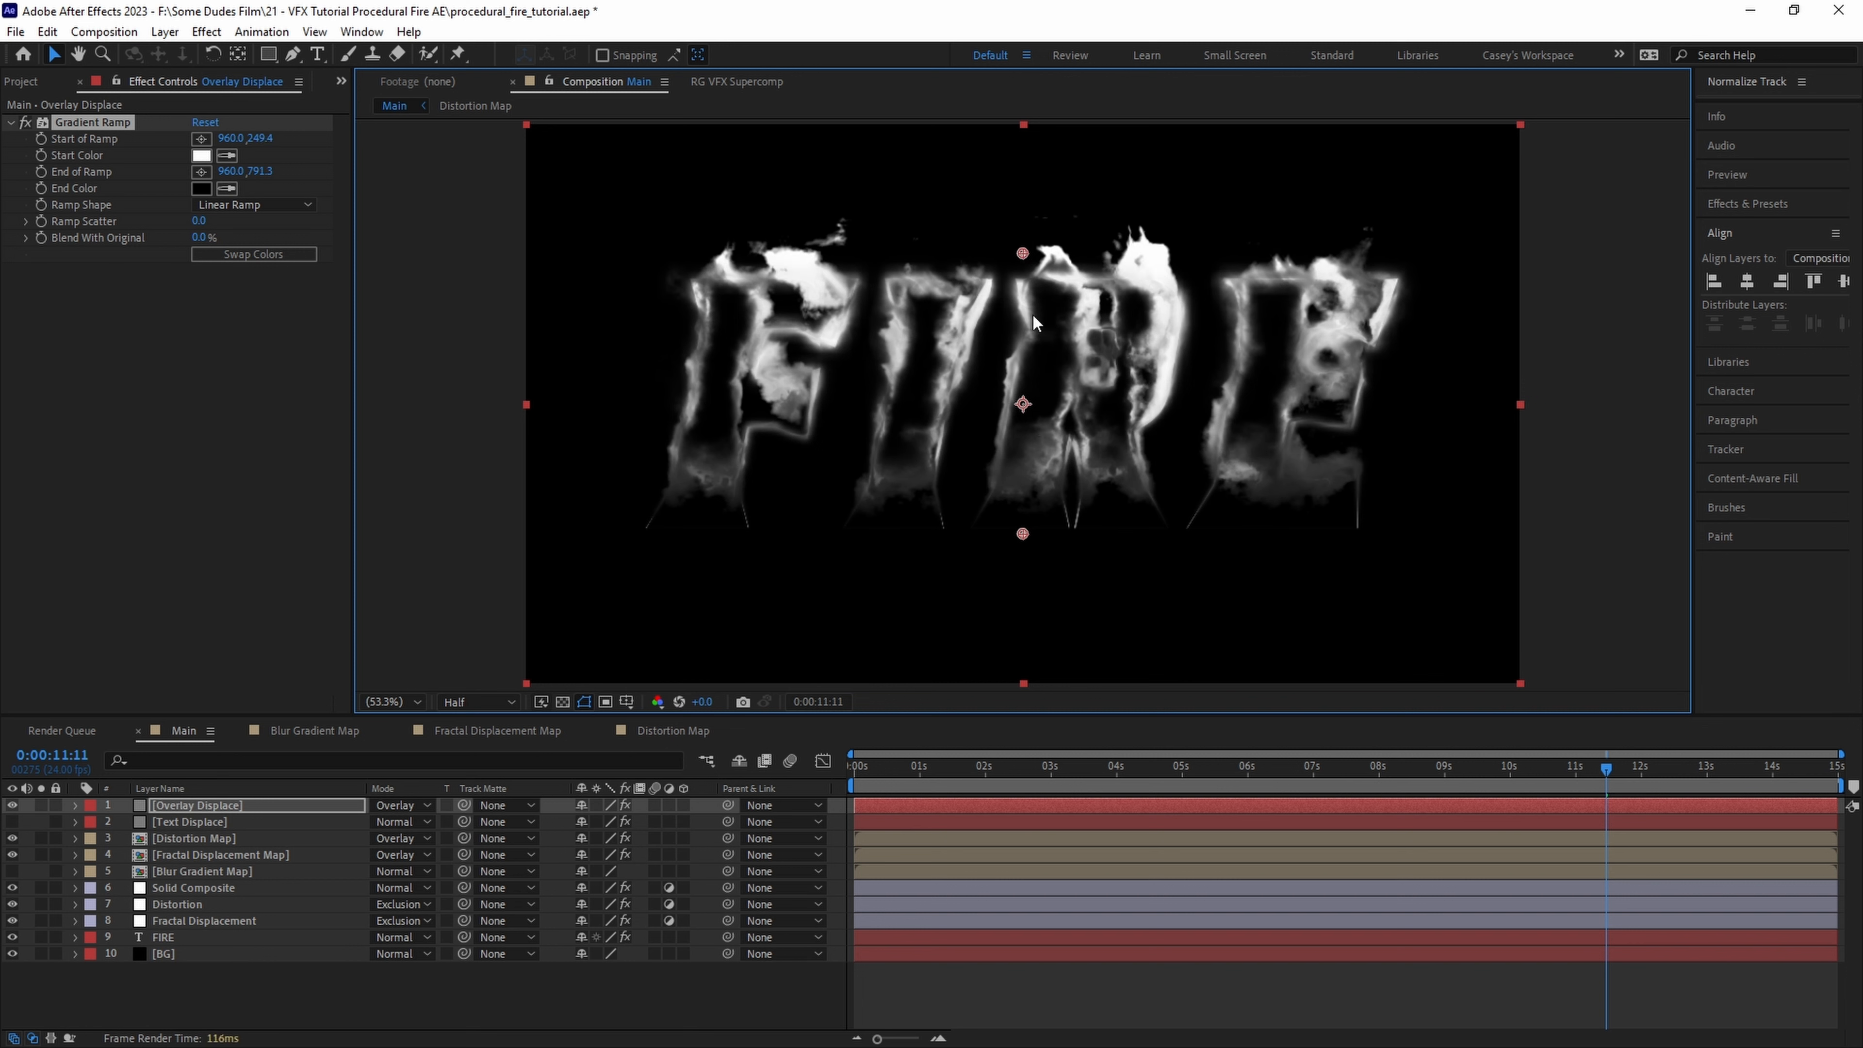
- Add Fractal Noise to Overlay Displace with Fractal Type Dynamic, Invert enabled and Contrast 170
key(ctrl+space)
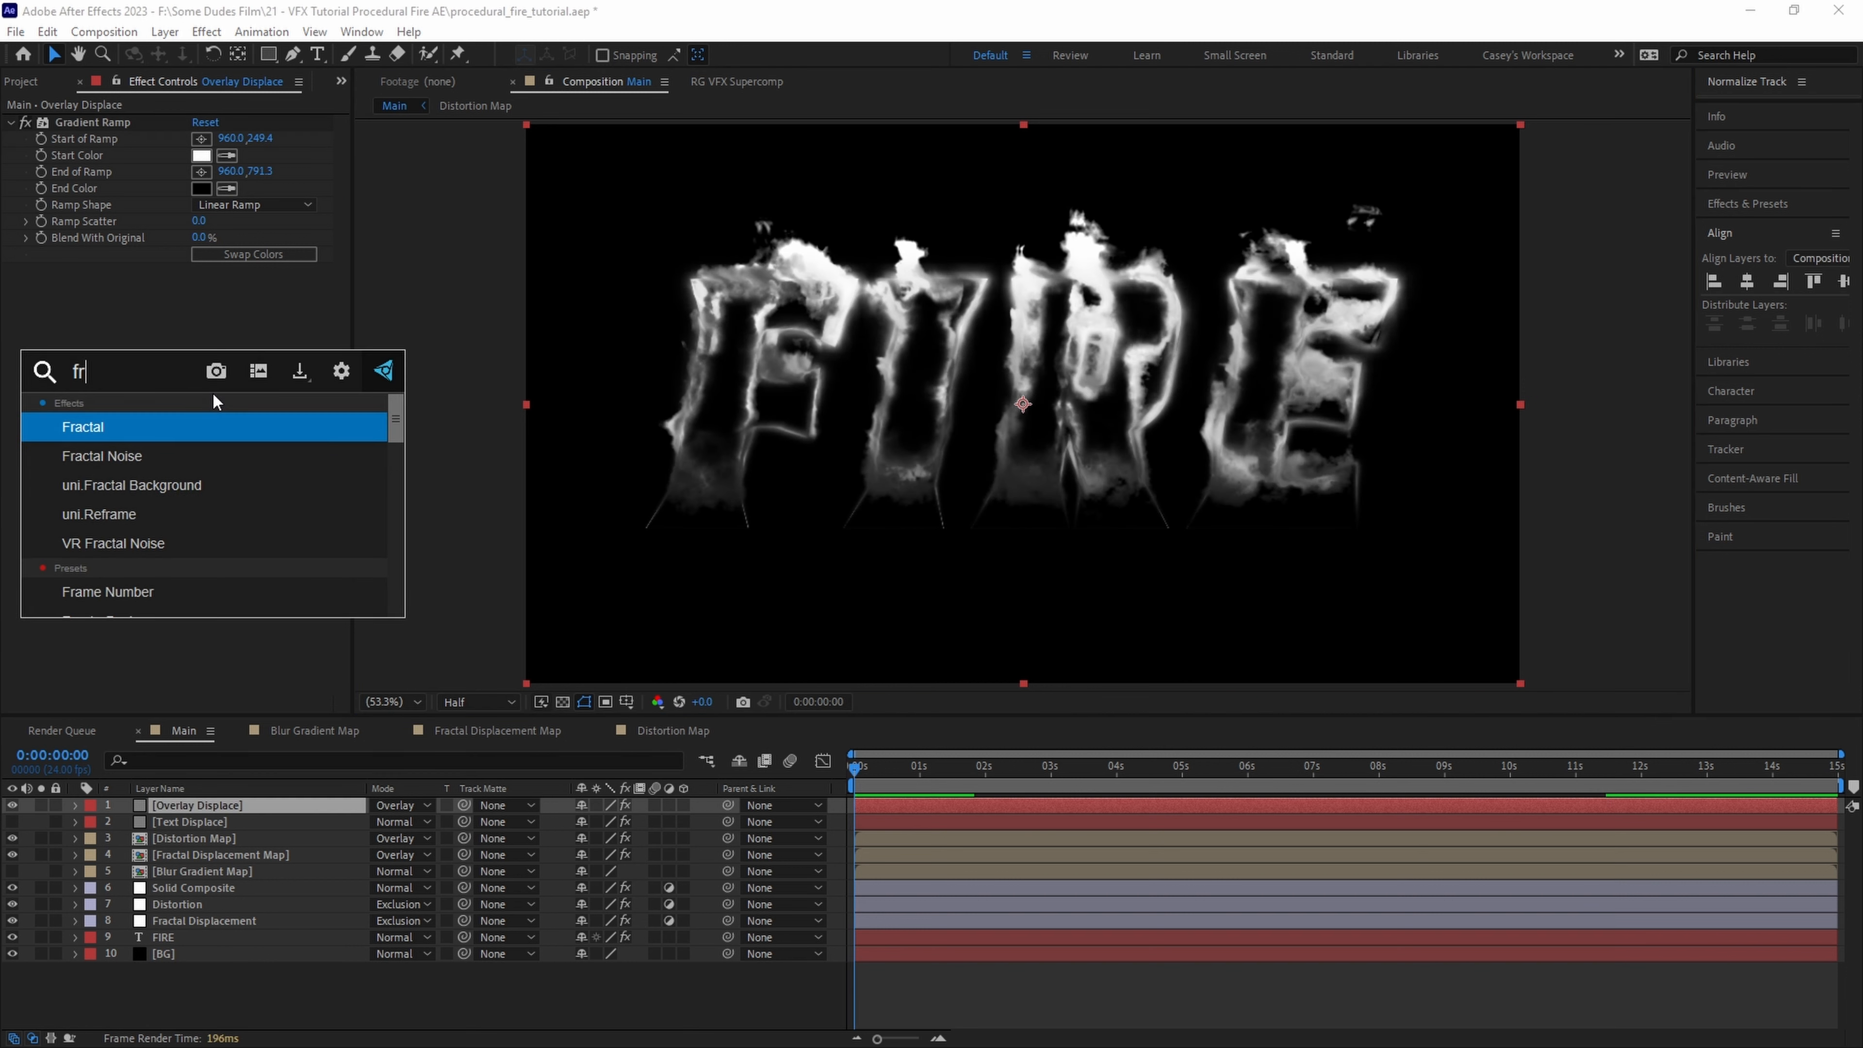
text(fract)
key(Return)
click(241, 287)
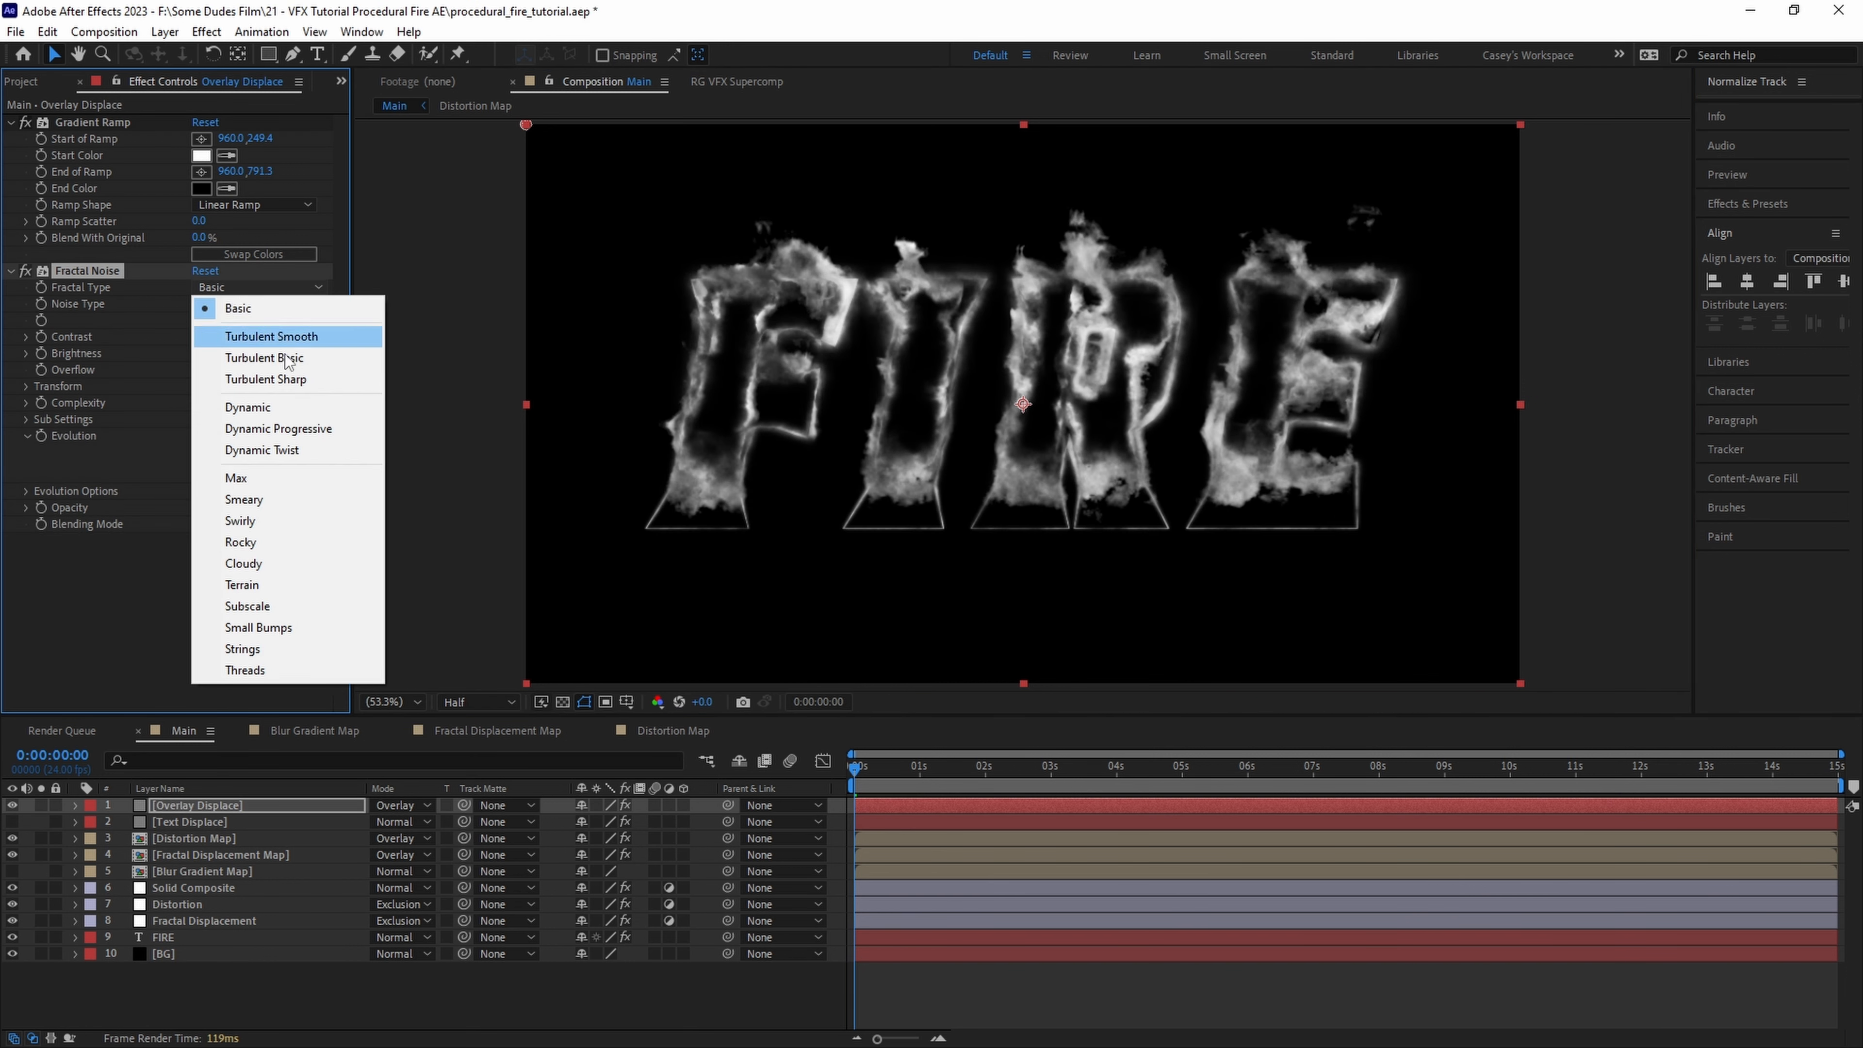
click(247, 407)
click(197, 321)
click(209, 337)
text(170.0)
- Set the Fractal Noise Scale to 150 and animate its Offset Turbulence with the expression [0,time*-300]
click(26, 386)
click(208, 436)
text(150)
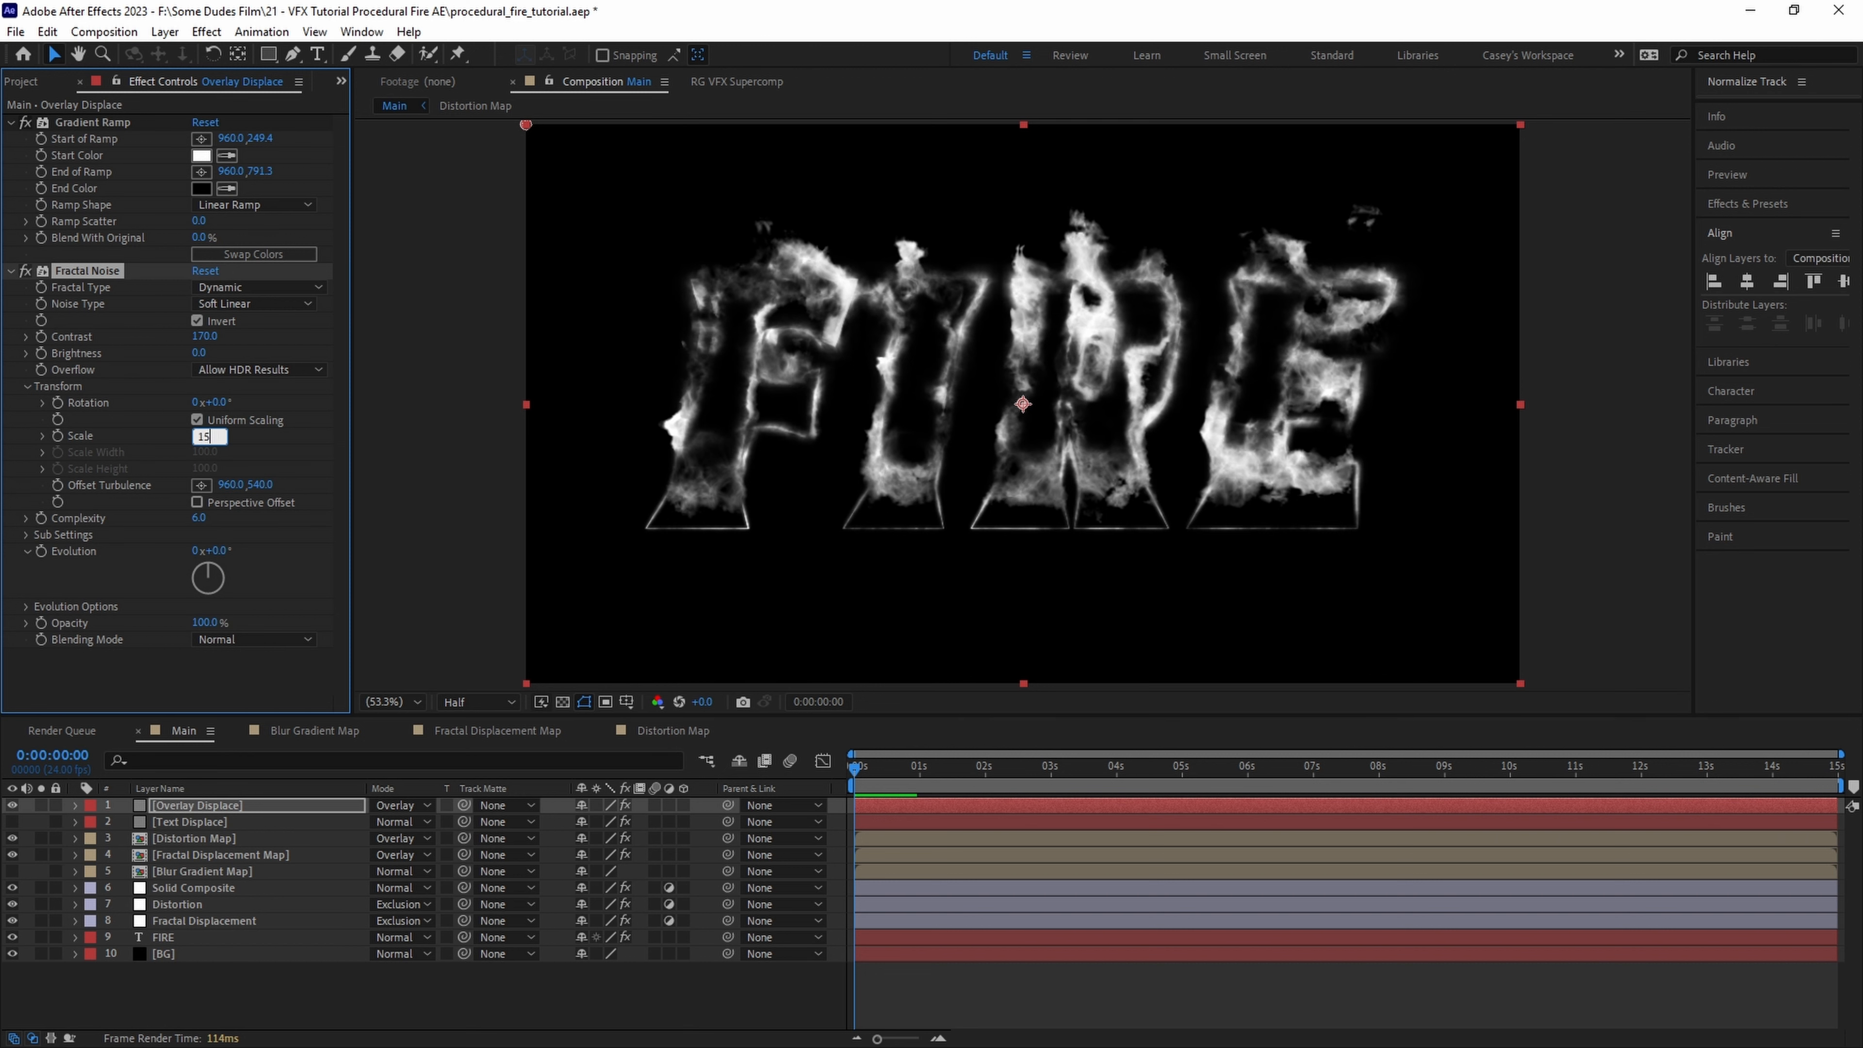
click(43, 435)
alt+click(56, 510)
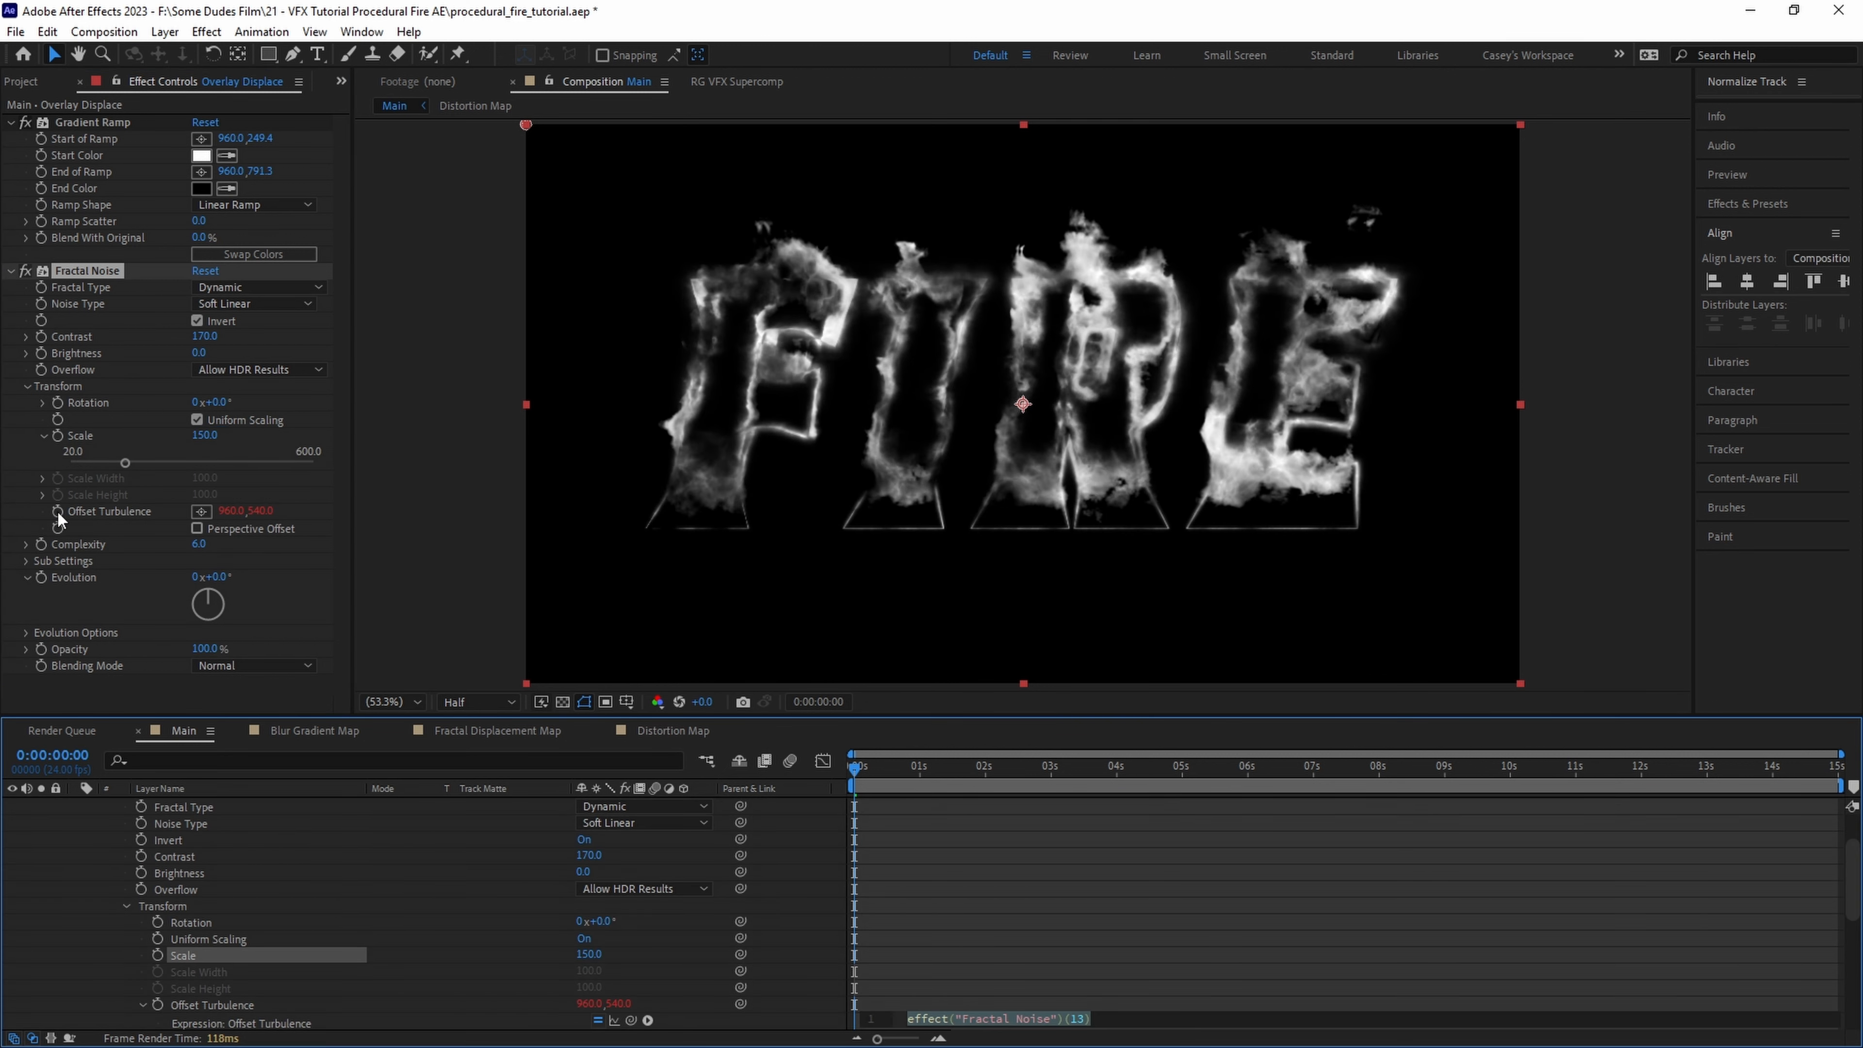
key(BackSpace)
text(ime*-300)
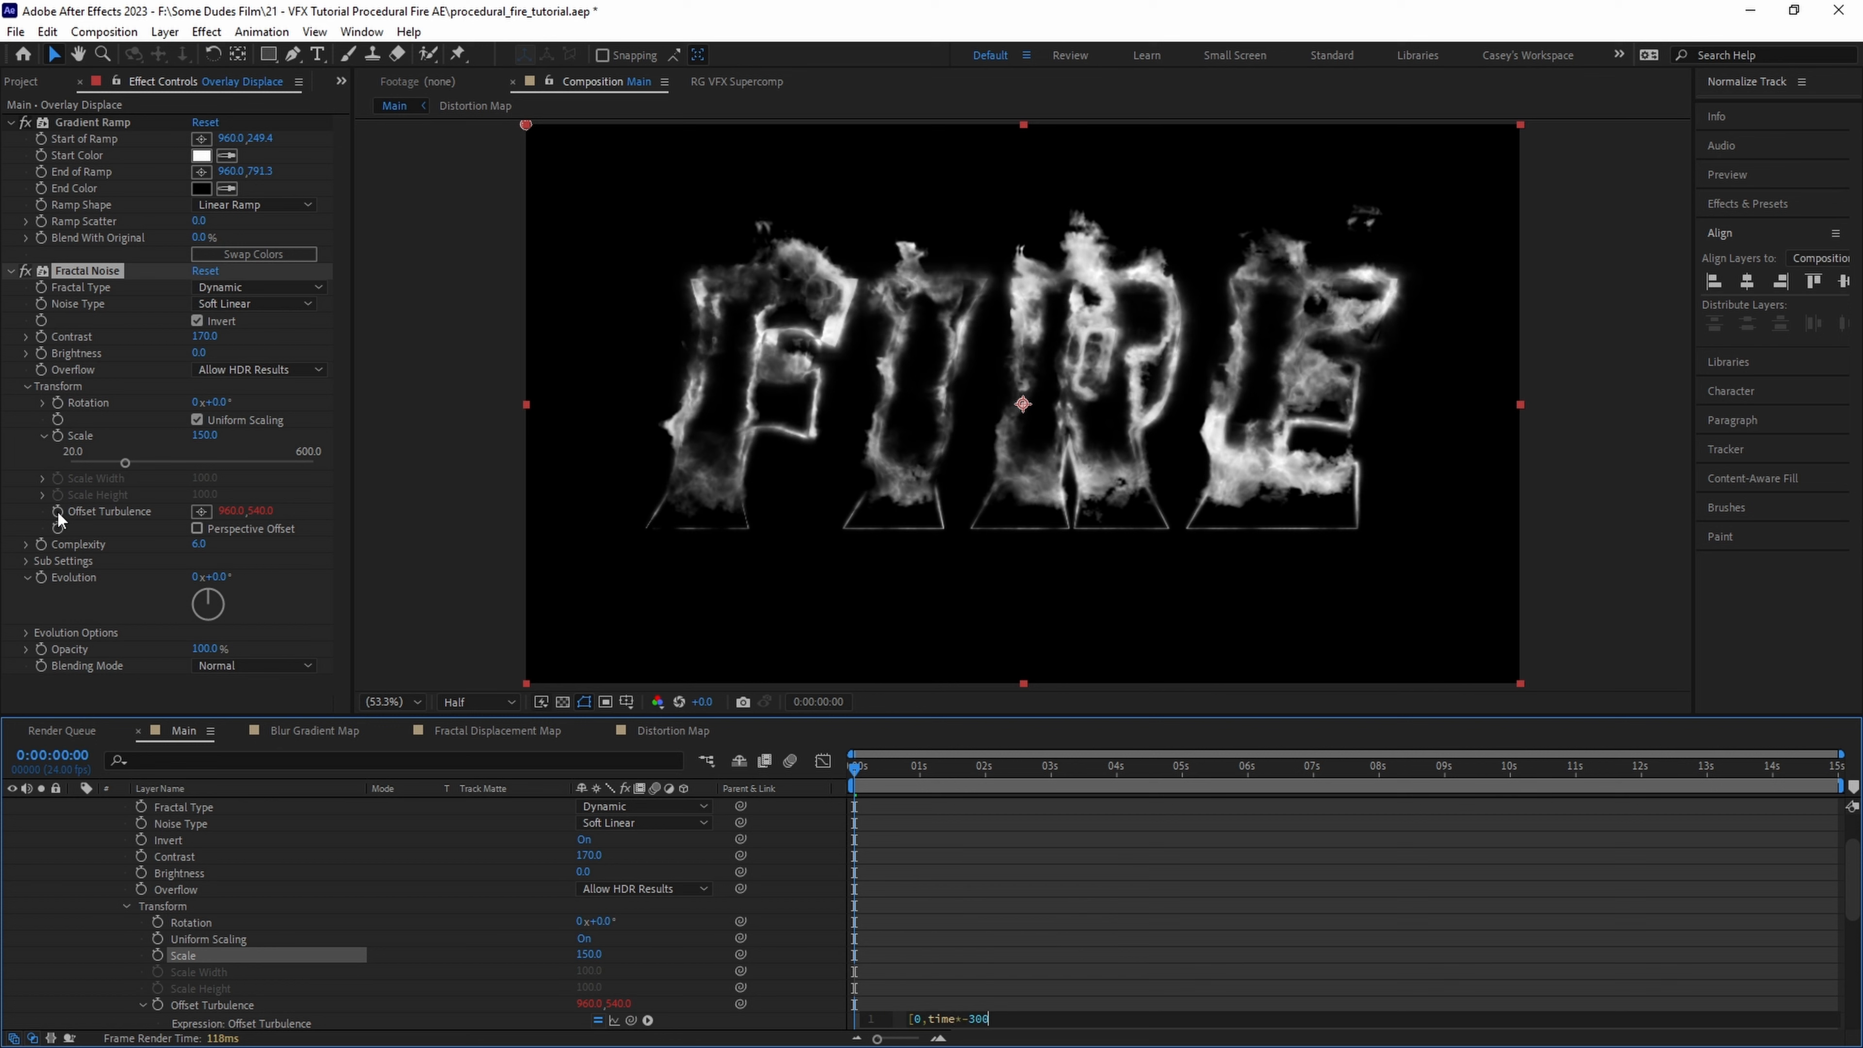
click(940, 918)
- Preview the animated noise and set the Fractal Noise blending mode to Multiply
key(space)
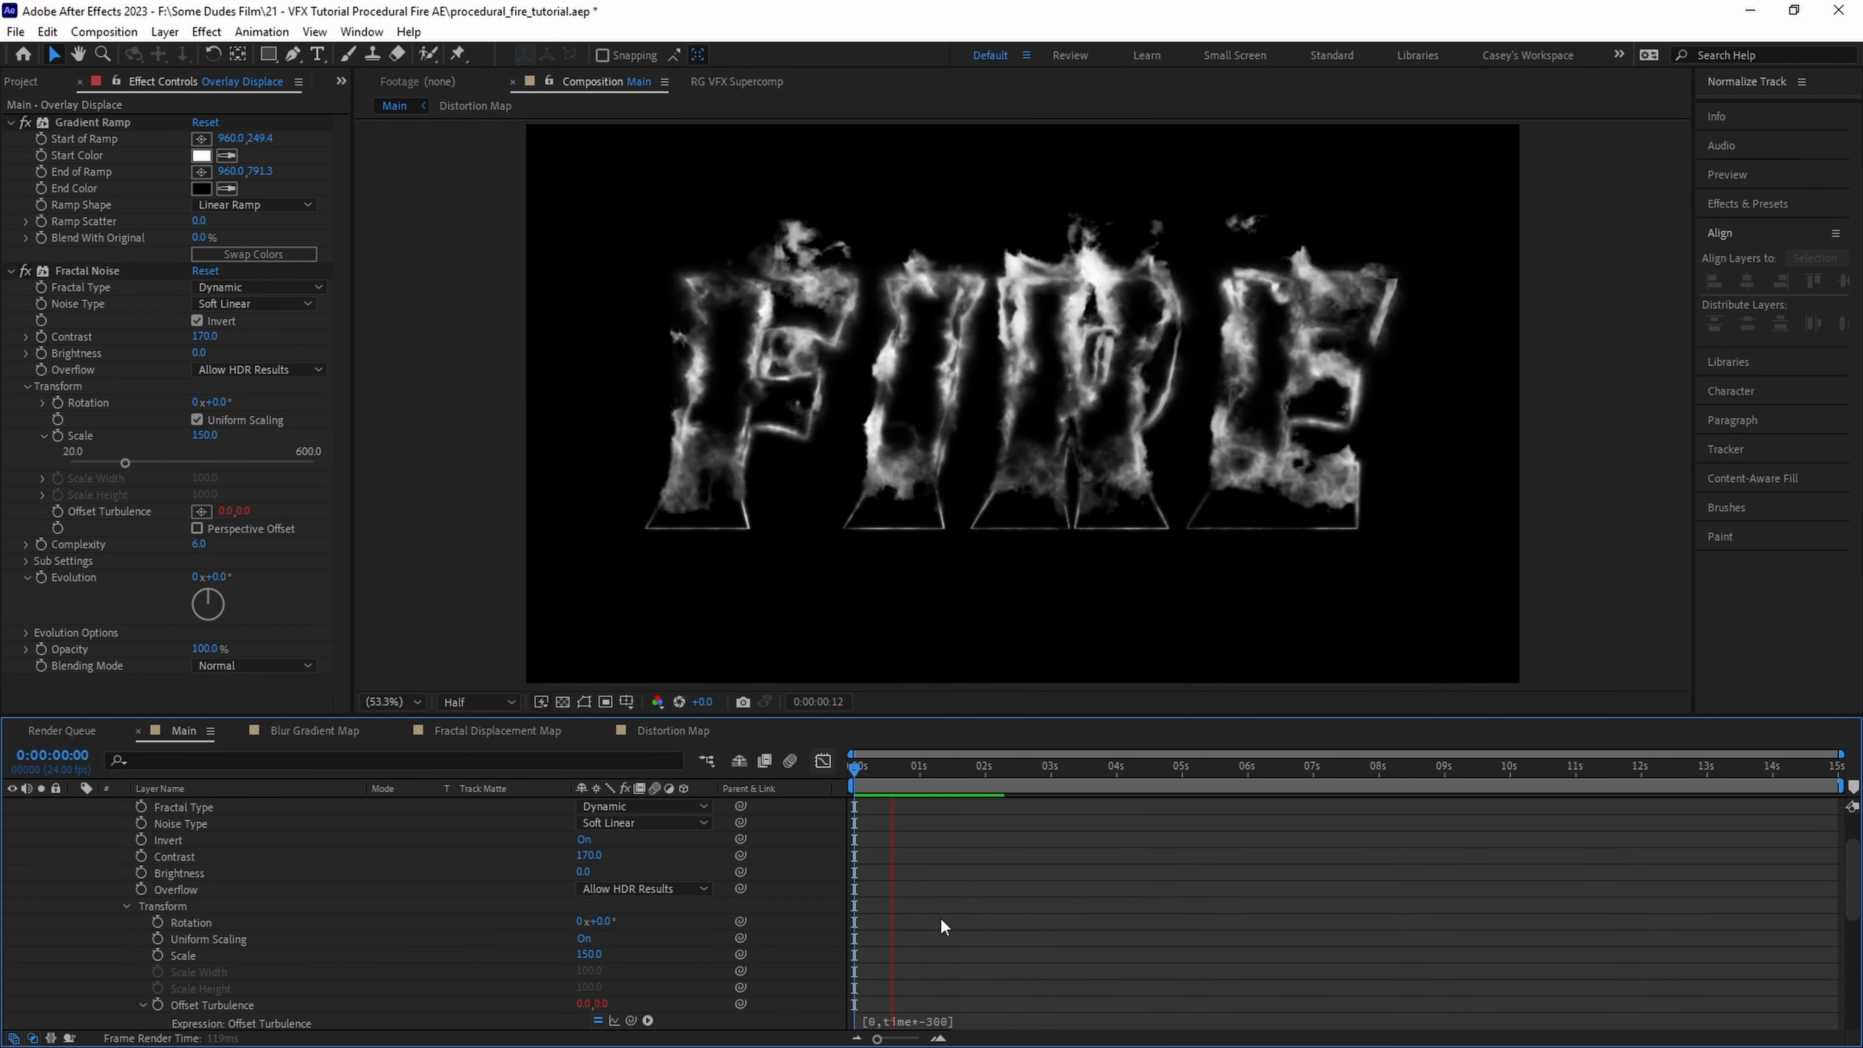
click(254, 664)
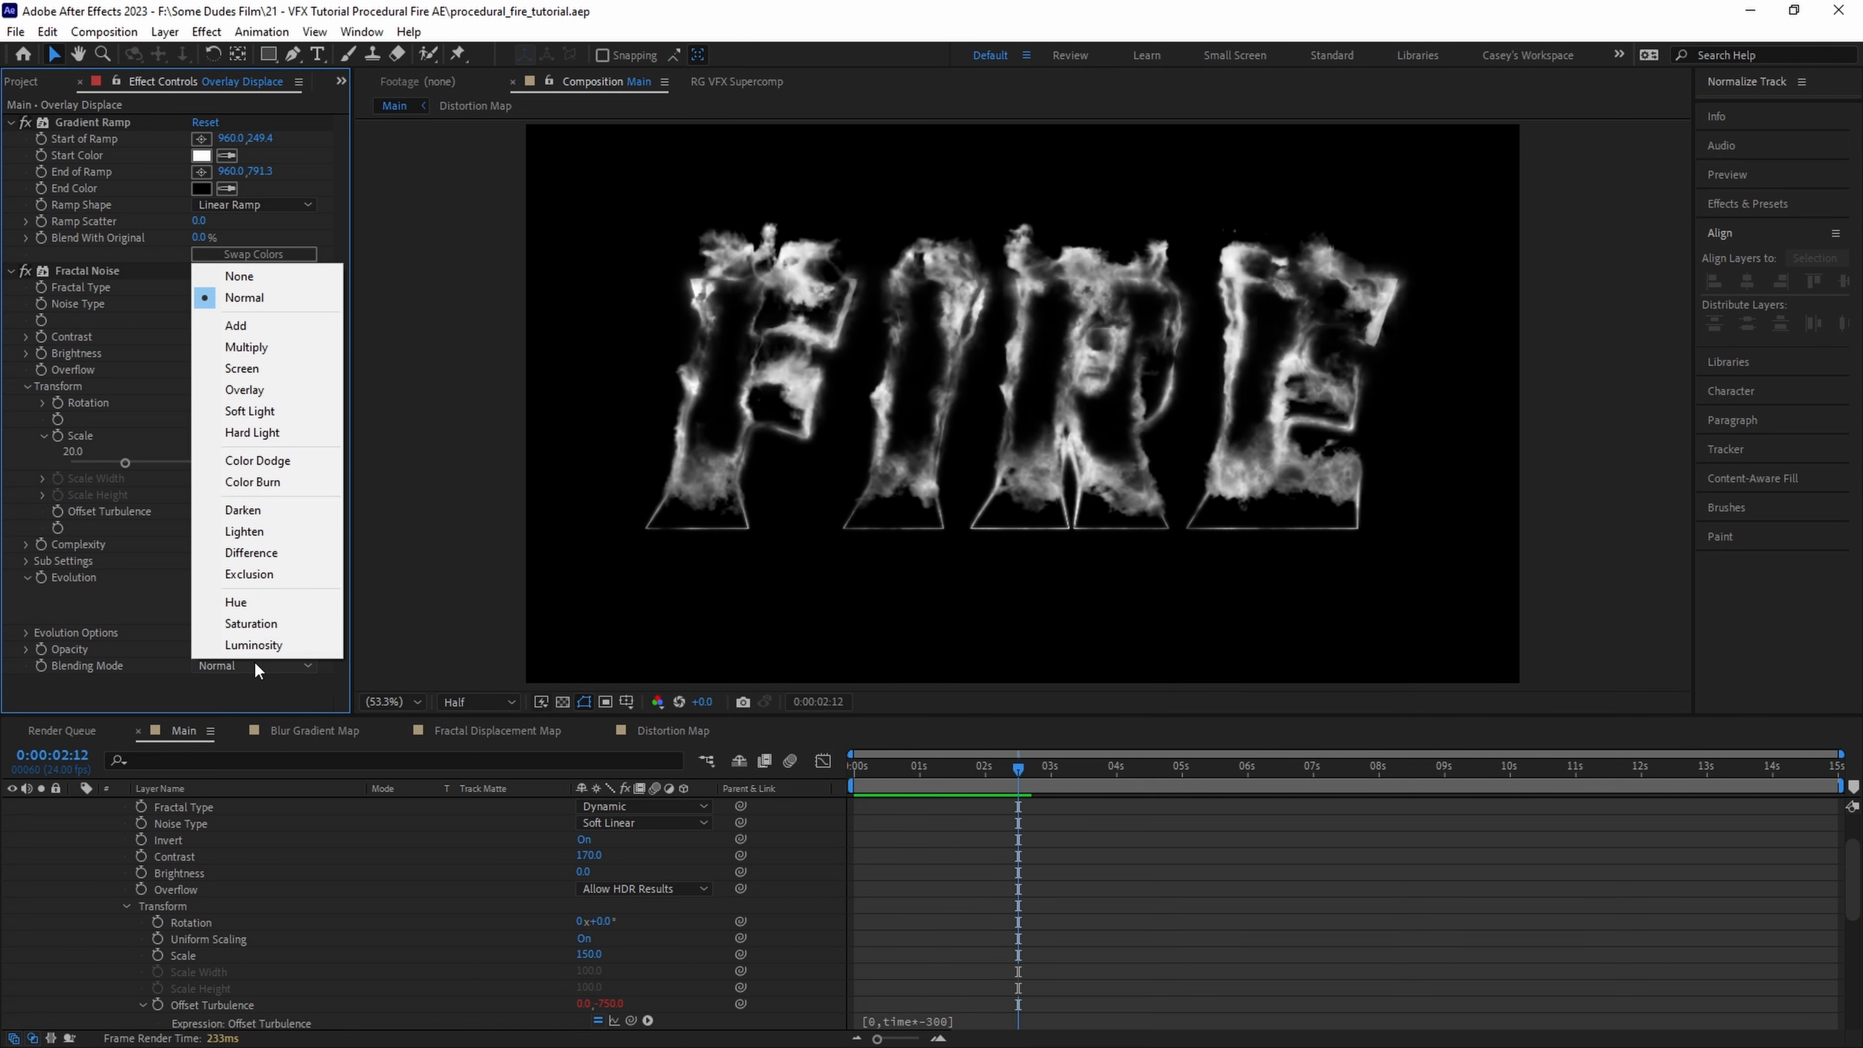
click(247, 347)
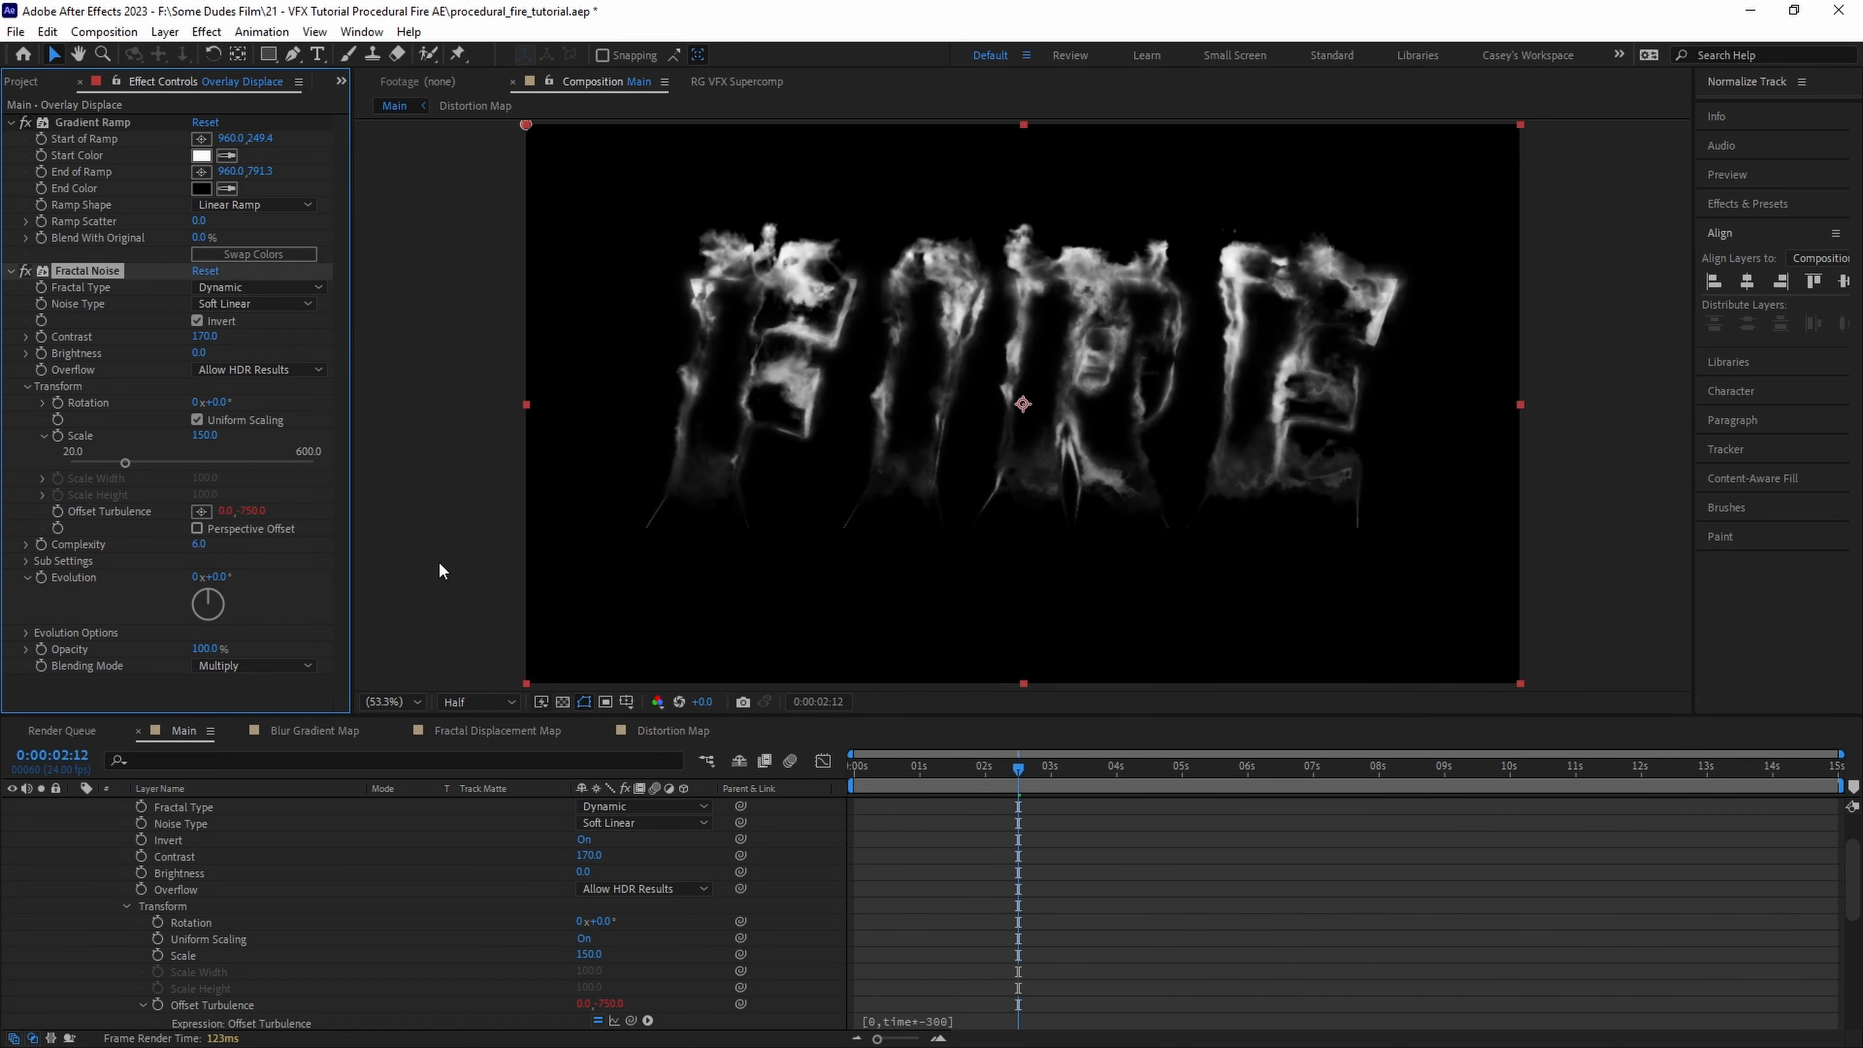
- Add Turbulent Displace to Overlay Displace with Amount 25
key(ctrl+space)
text(turb)
key(Return)
click(202, 532)
text(25)
key(Return)
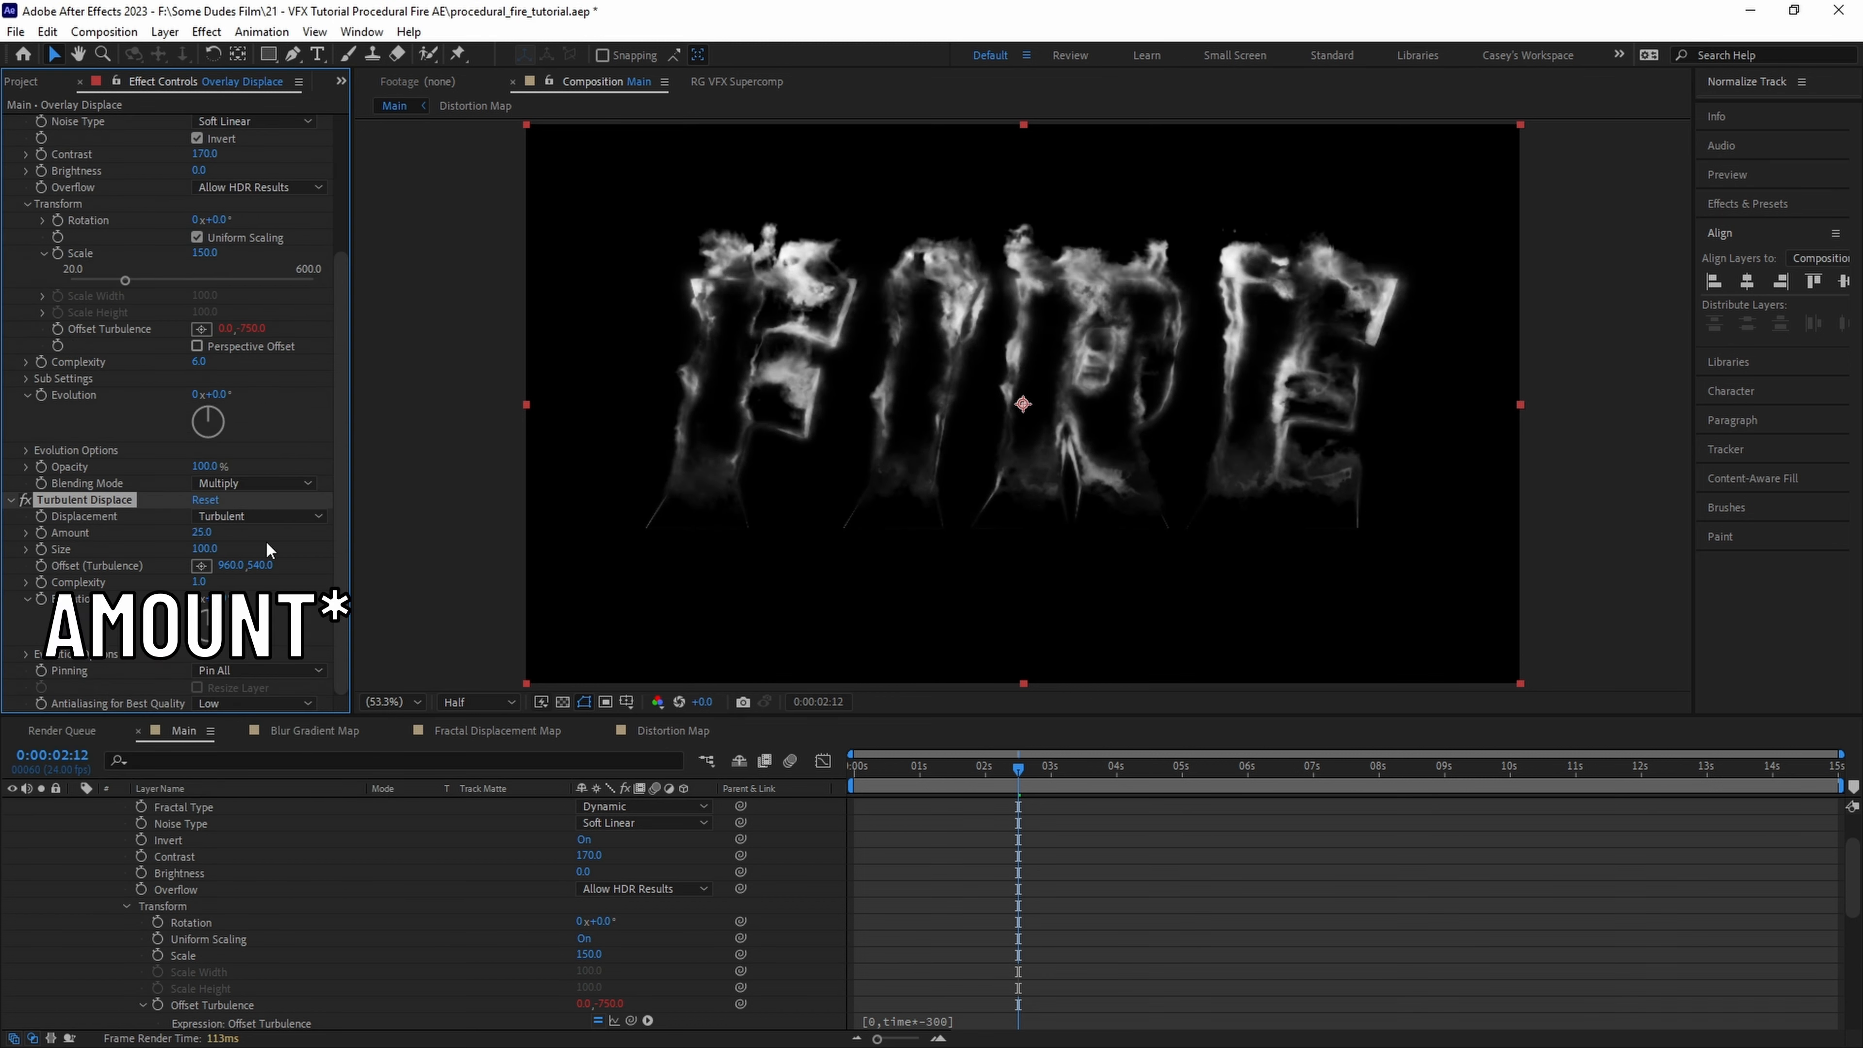
- Link Turbulent Displace's Offset (Turbulence) to the Fractal Noise Offset Turbulence and preview the animation
scroll(586, 881, down, 5)
drag(741, 921, 141, 328)
key(space)
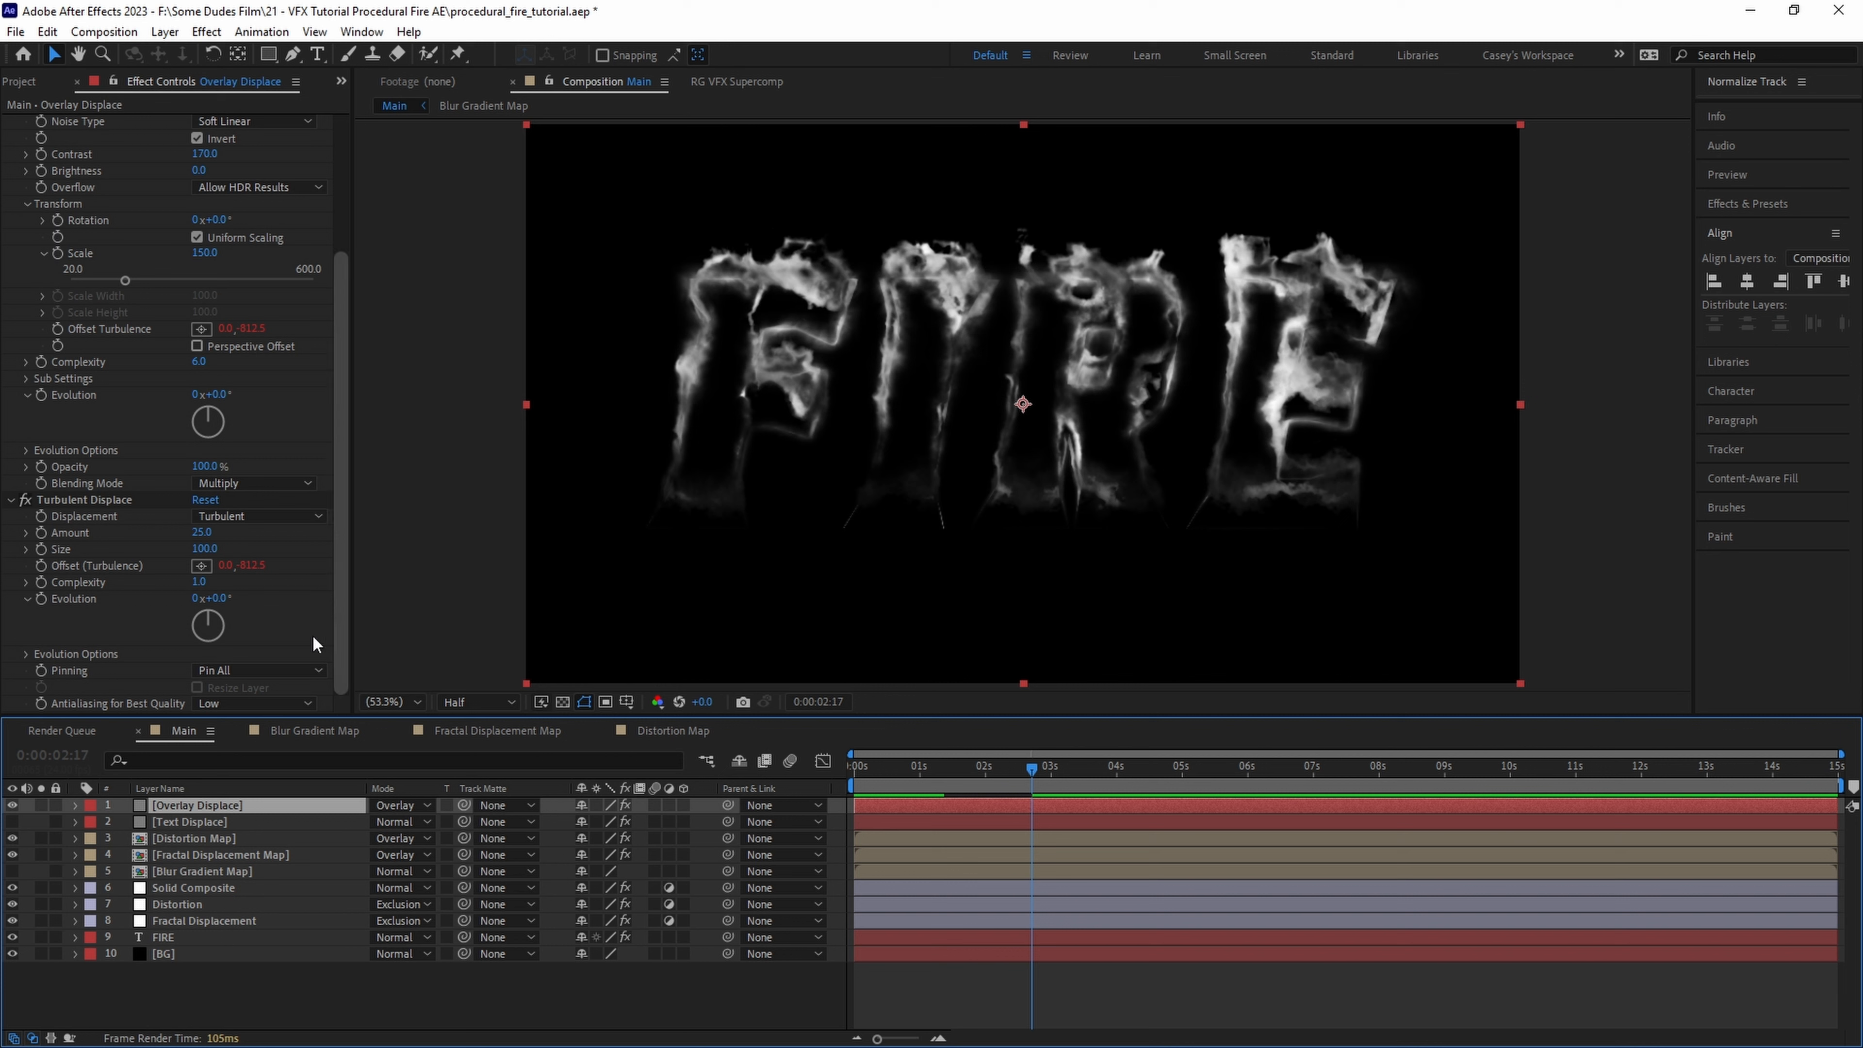
- Compare the Fractal Displacement layer with its CC Vector Blur effect switched off and on
click(220, 920)
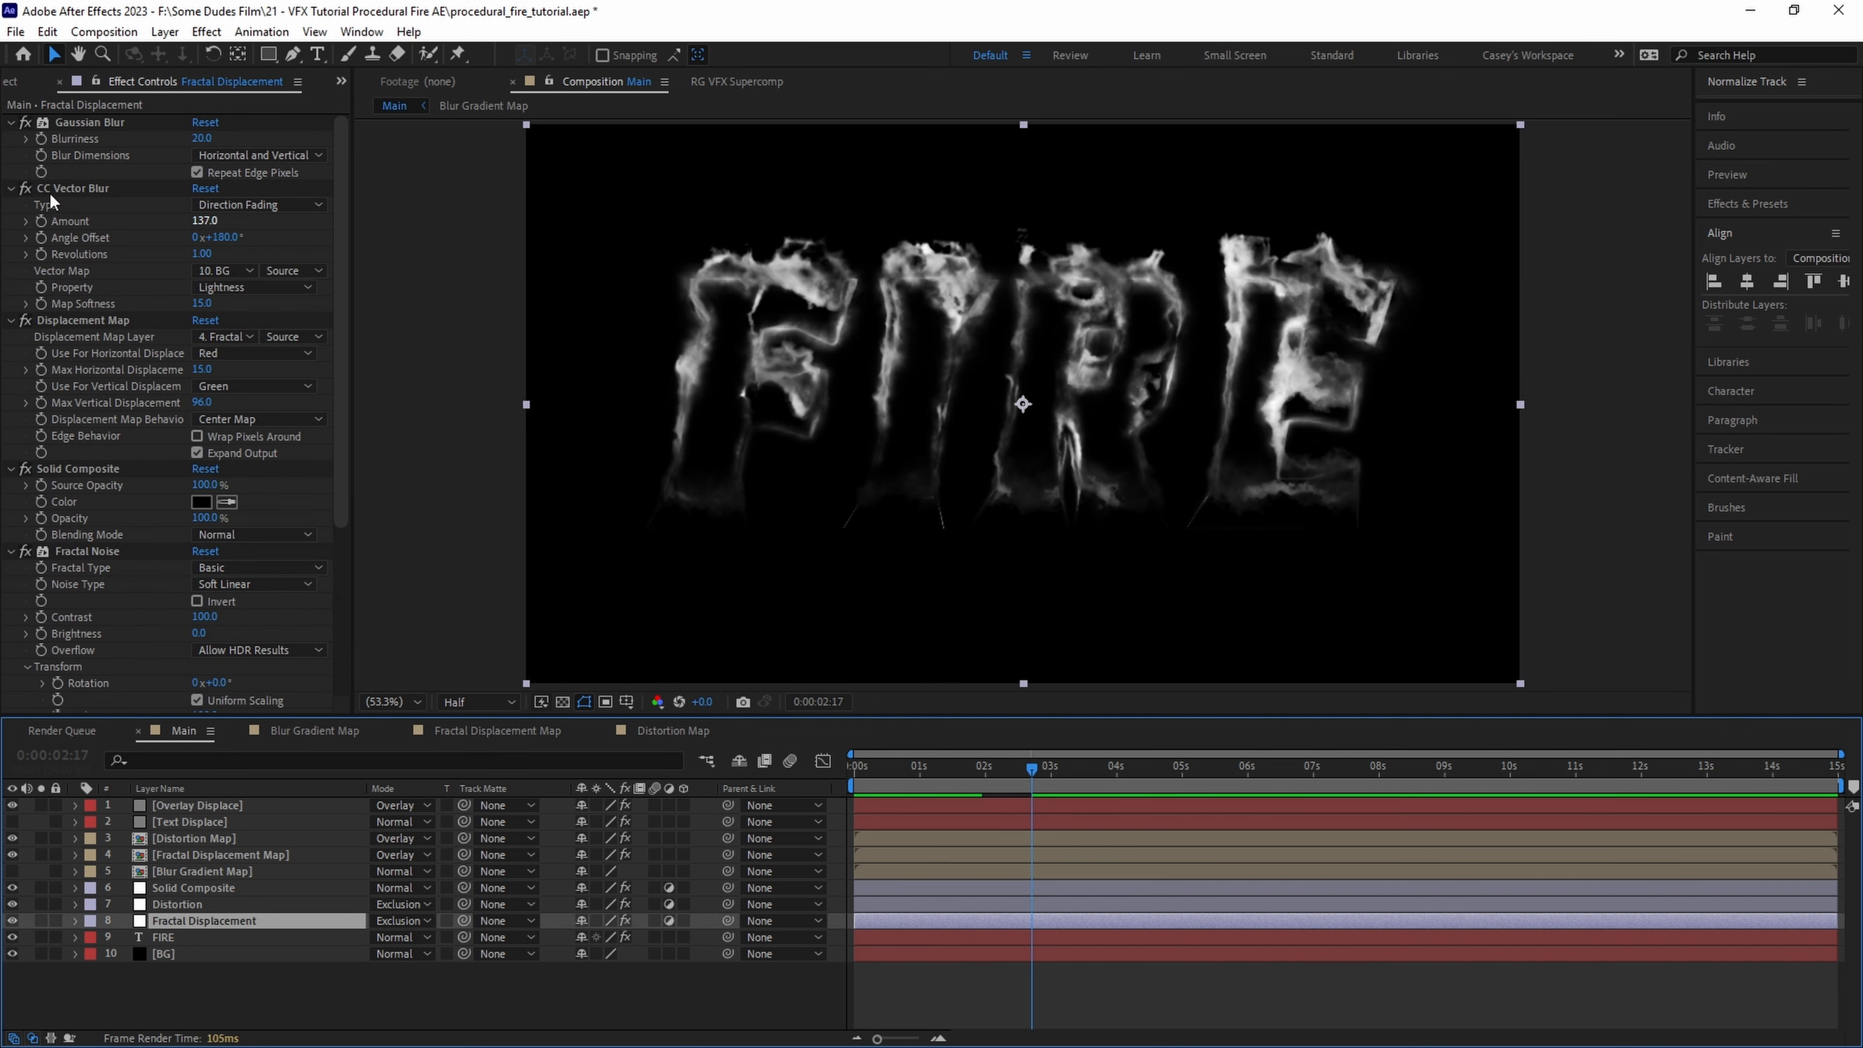
click(27, 191)
click(26, 192)
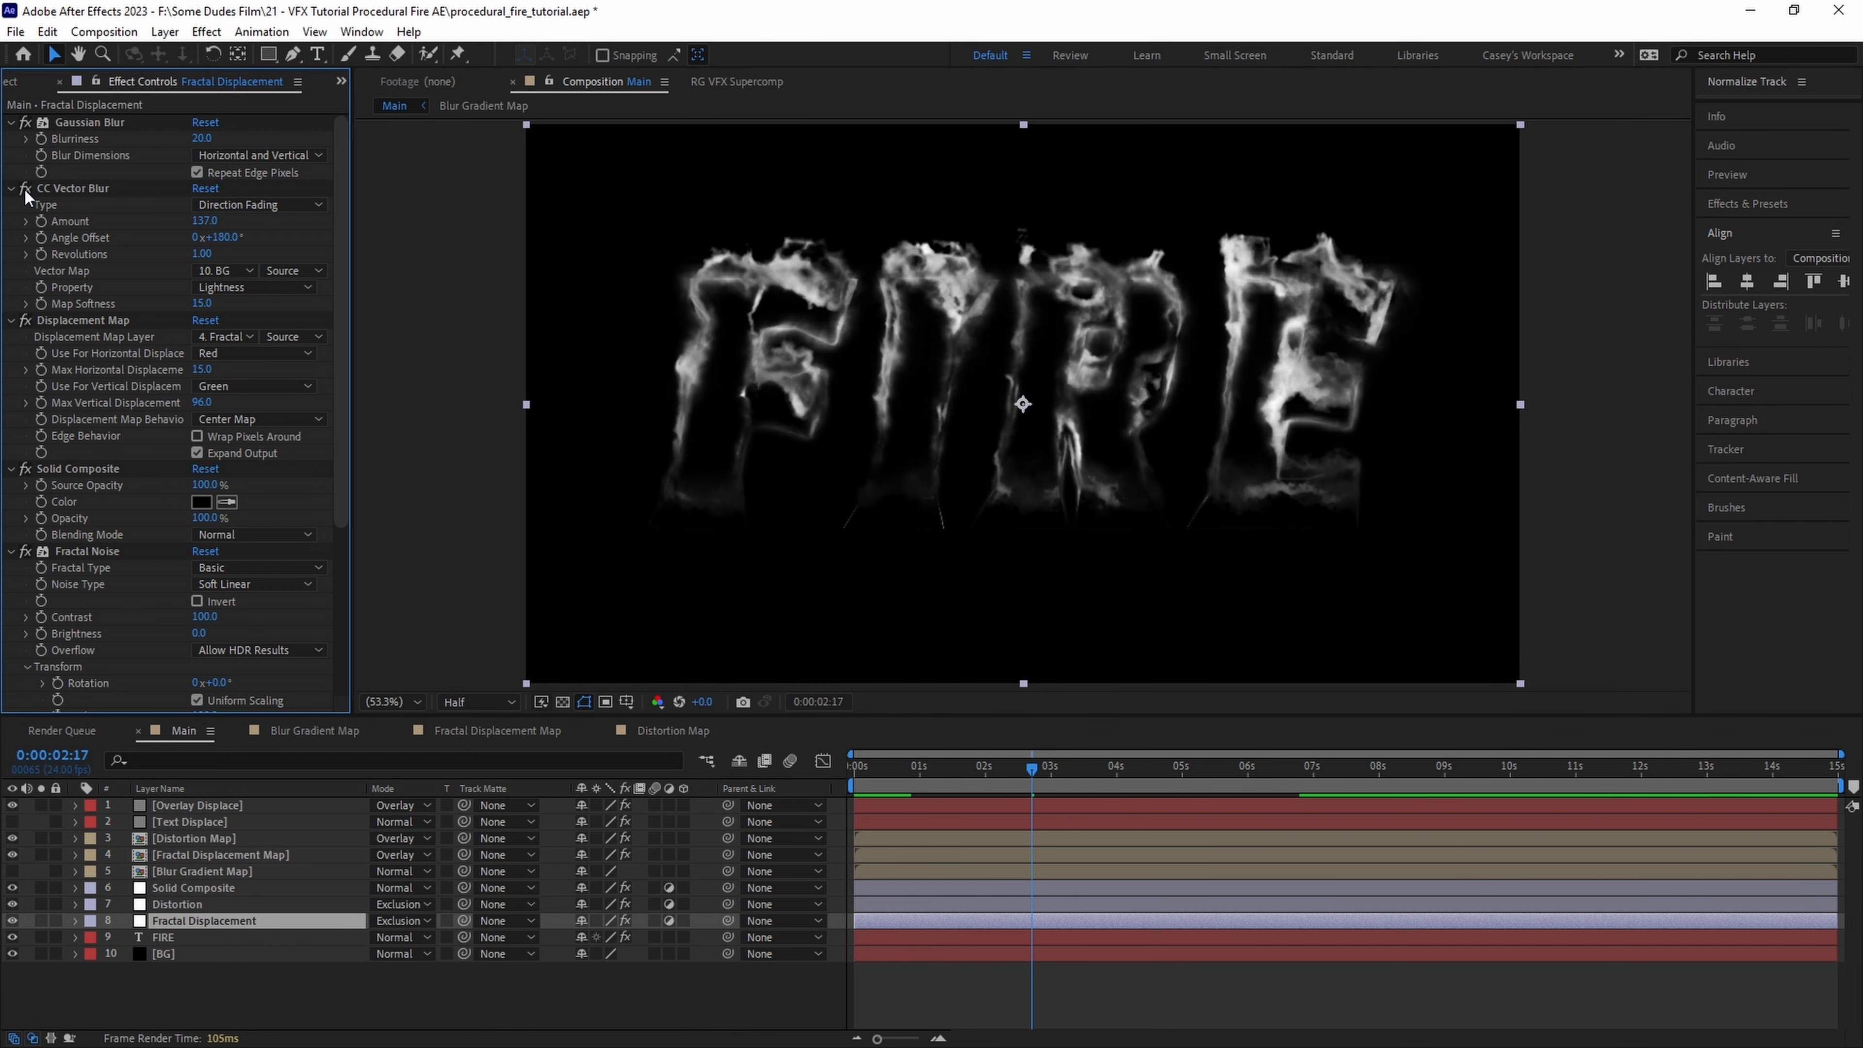
- Try adding an Offset effect to the Fractal Displacement layer
scroll(148, 525, down, 3)
key(ctrl+space)
text(off)
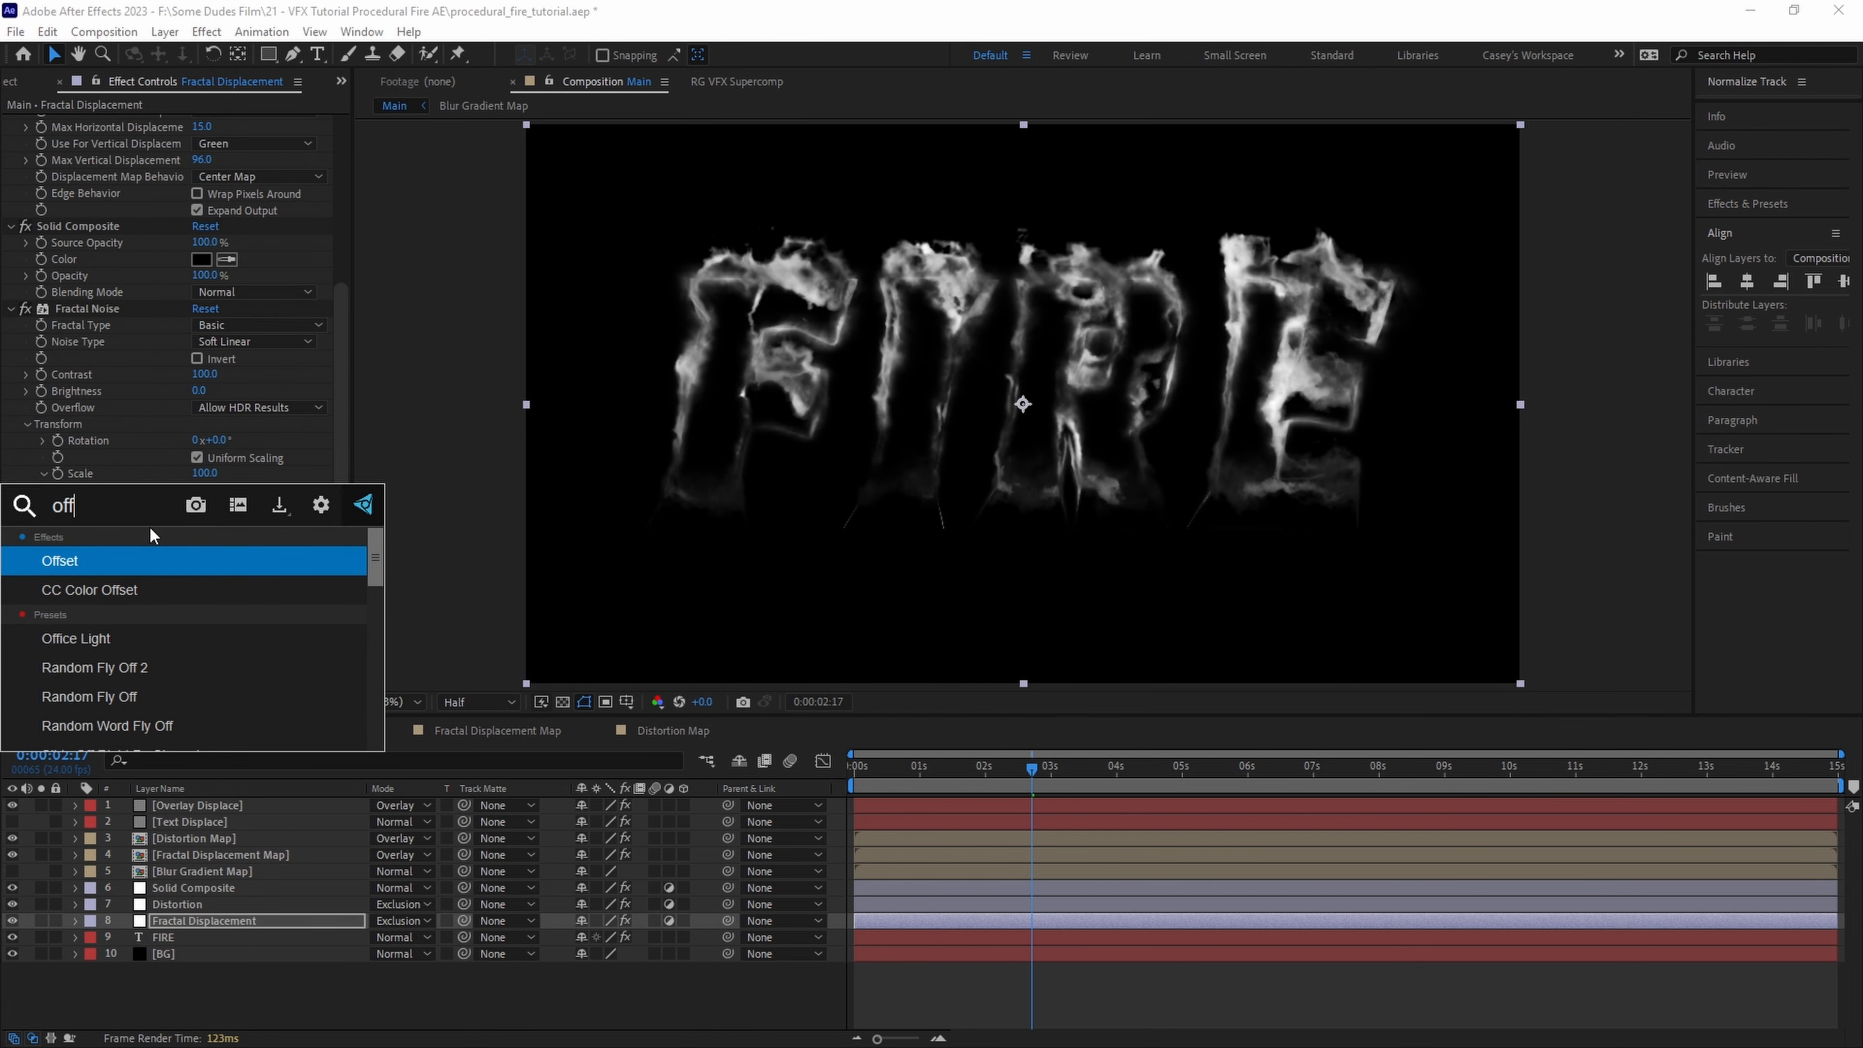
key(Return)
mouse_move(255, 686)
mouse_down()
mouse_move(204, 687)
mouse_move(286, 678)
mouse_up()
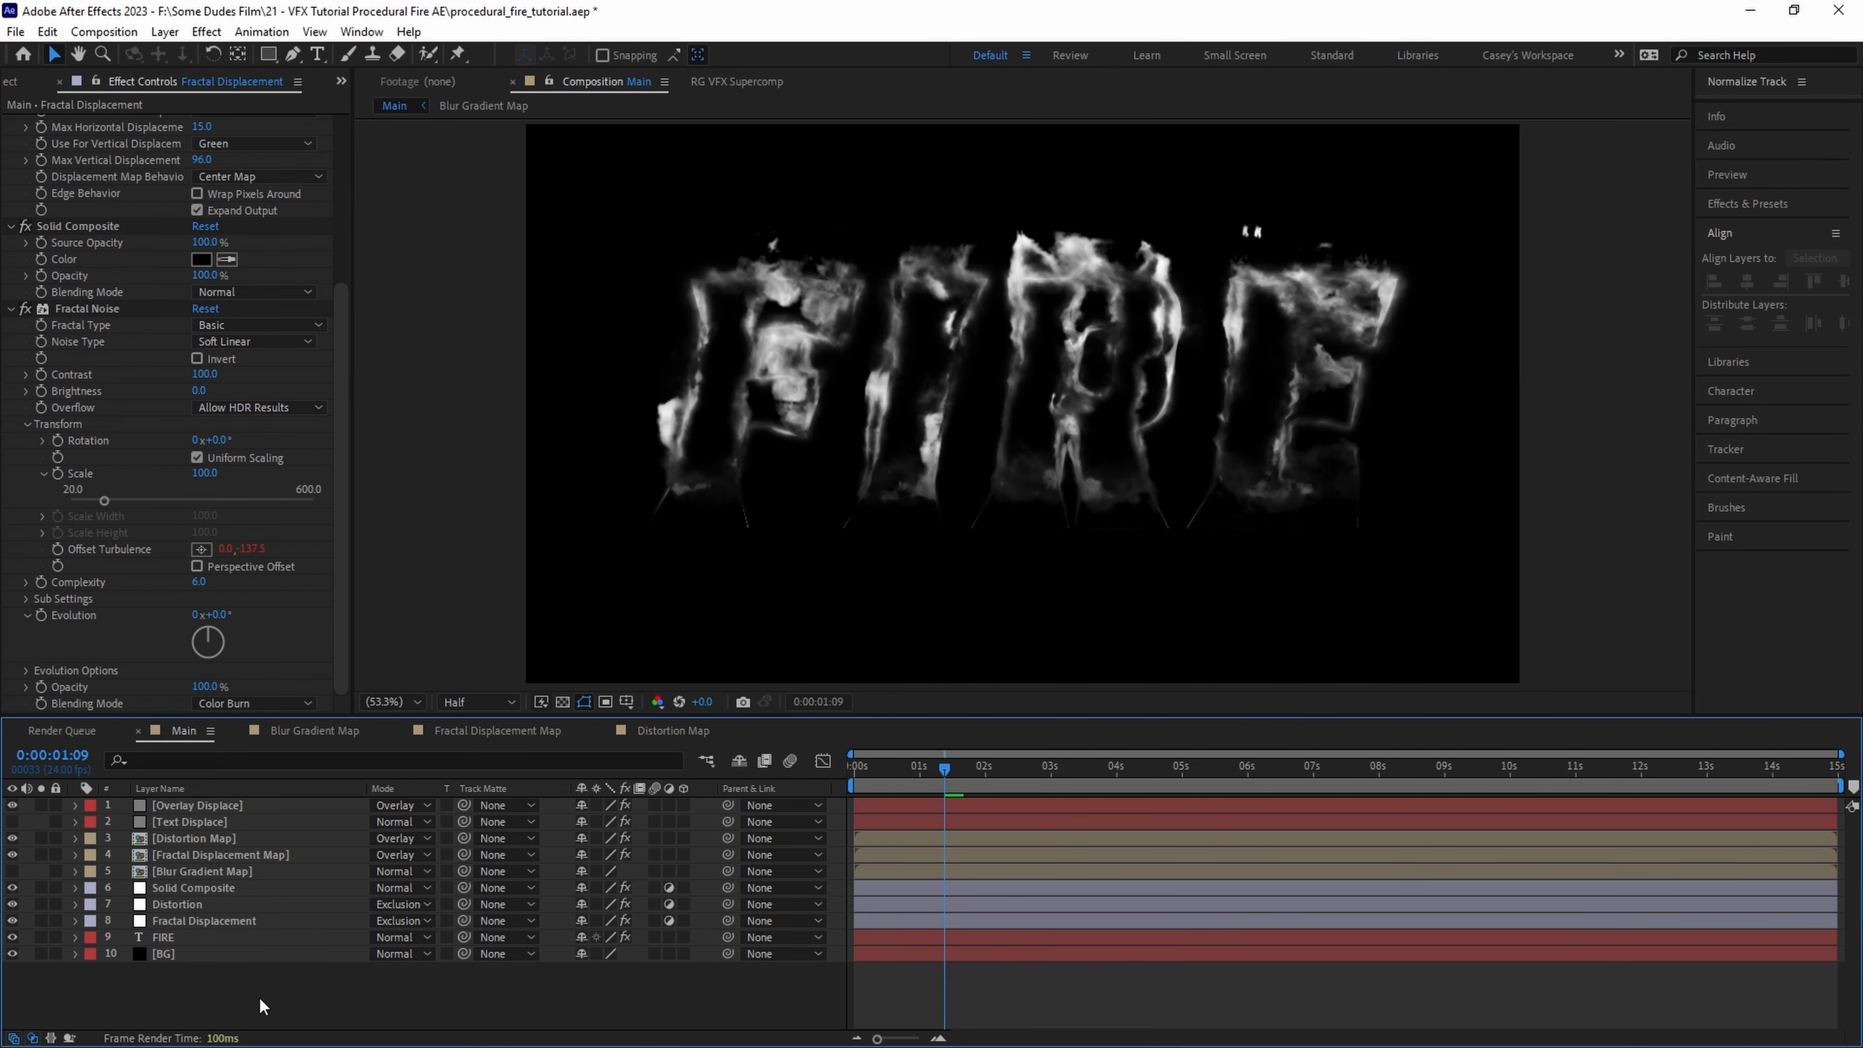
- Create a new adjustment layer above all other layers in the Main composition and name it Color
right_click(259, 996)
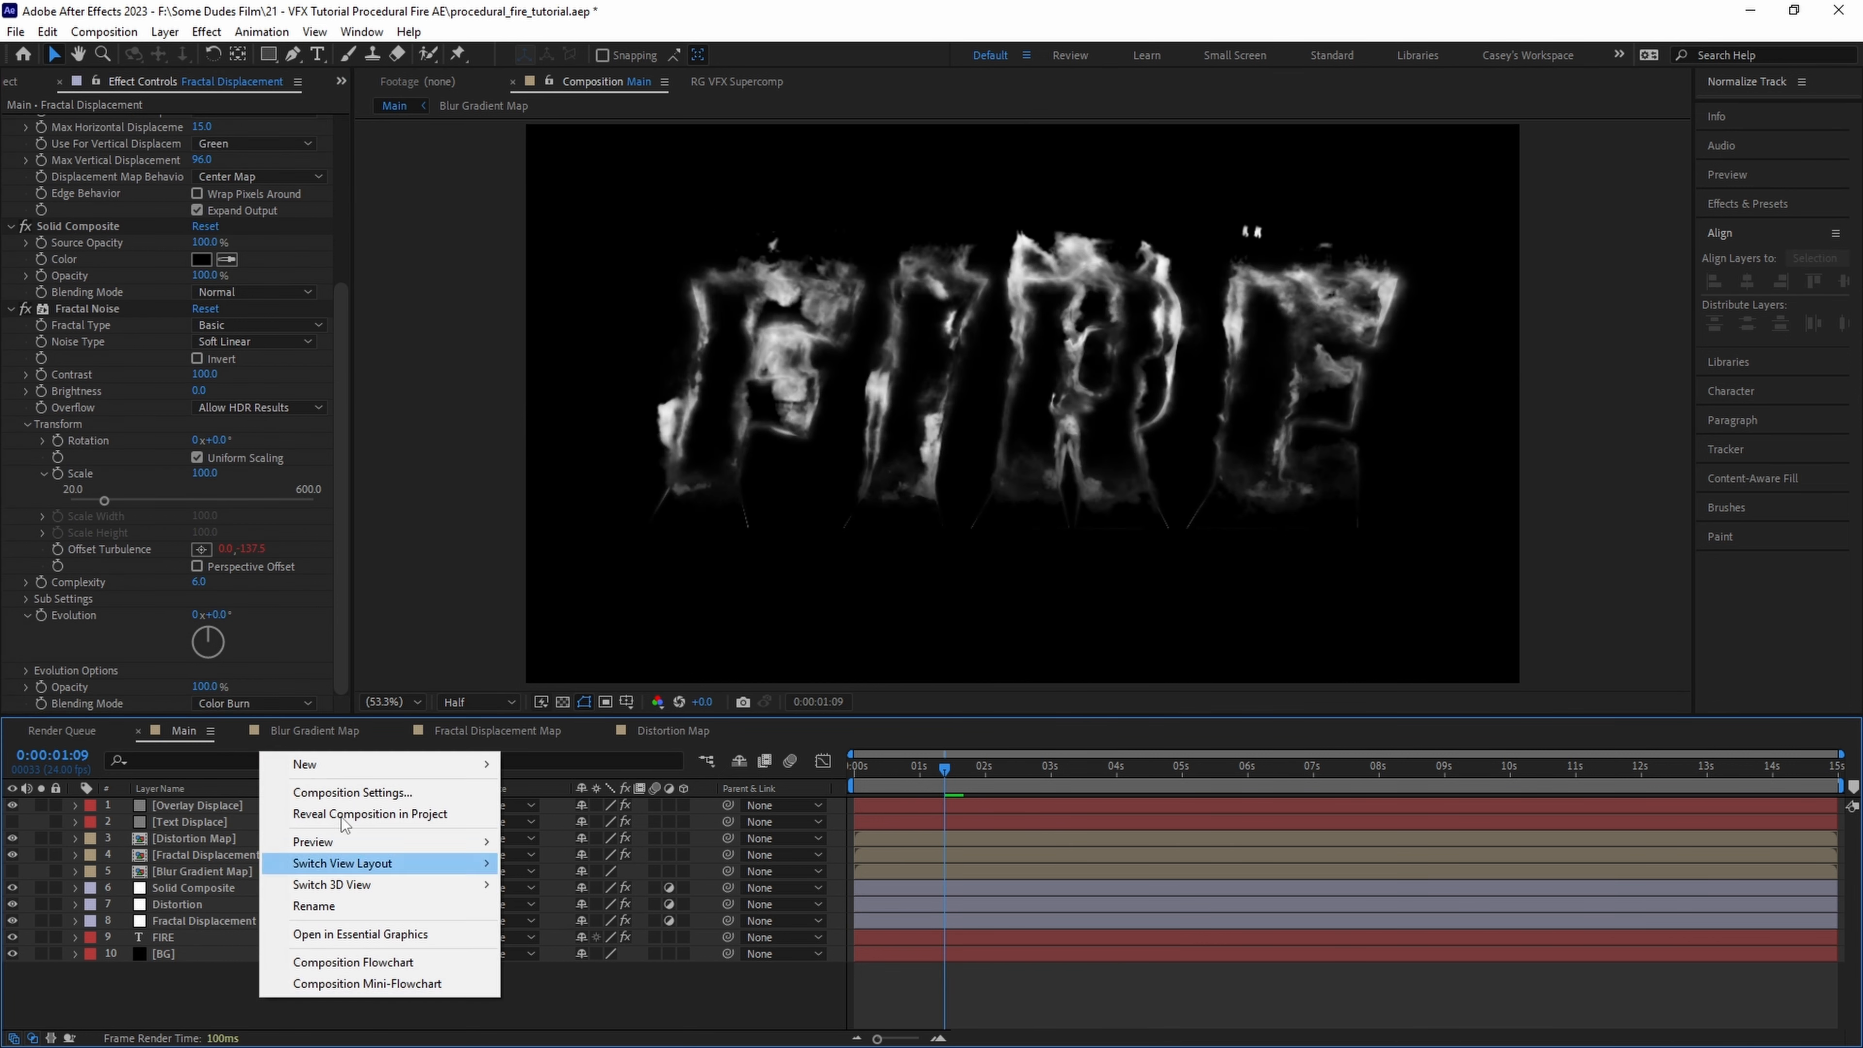
mouse_move(374, 774)
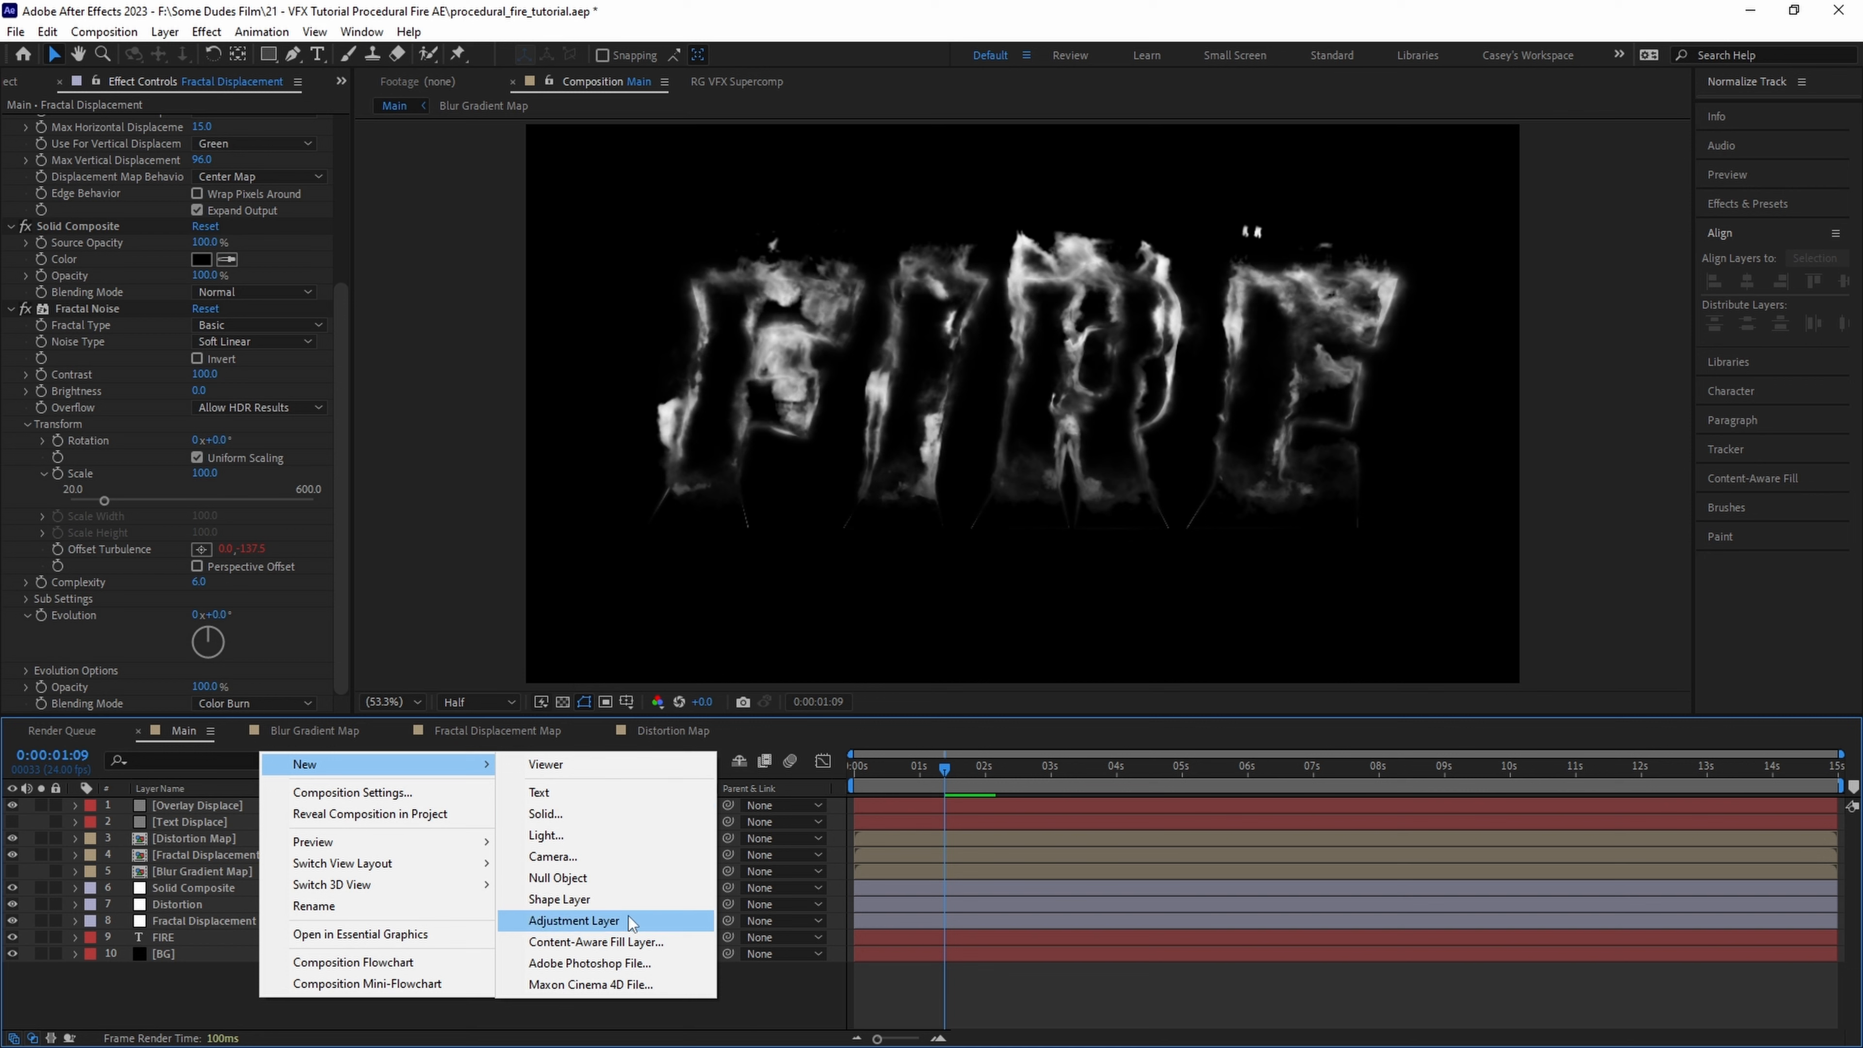
click(607, 922)
key(Return)
text(Color)
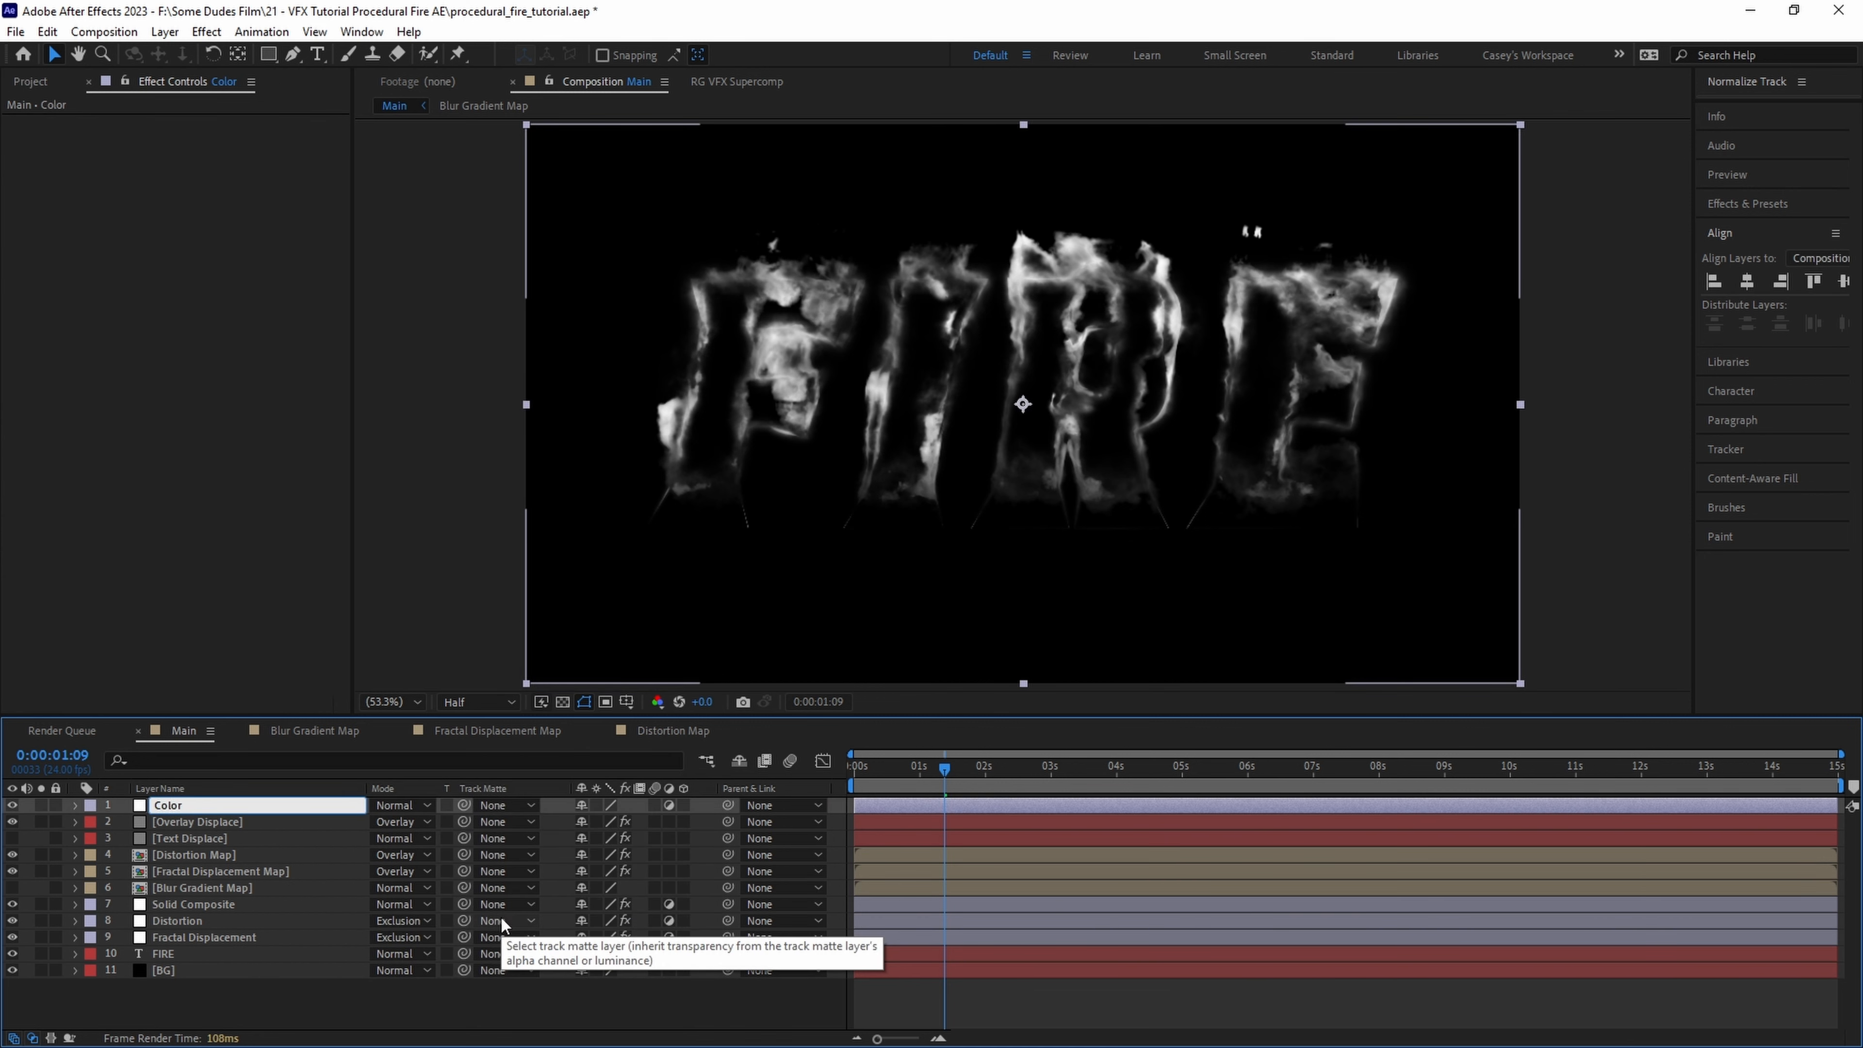
key(Return)
- Add Curves to the Color layer and shape a gentle RGB S-curve with raised highlights and slightly lowered shadows
key(ctrl+space)
text(curves)
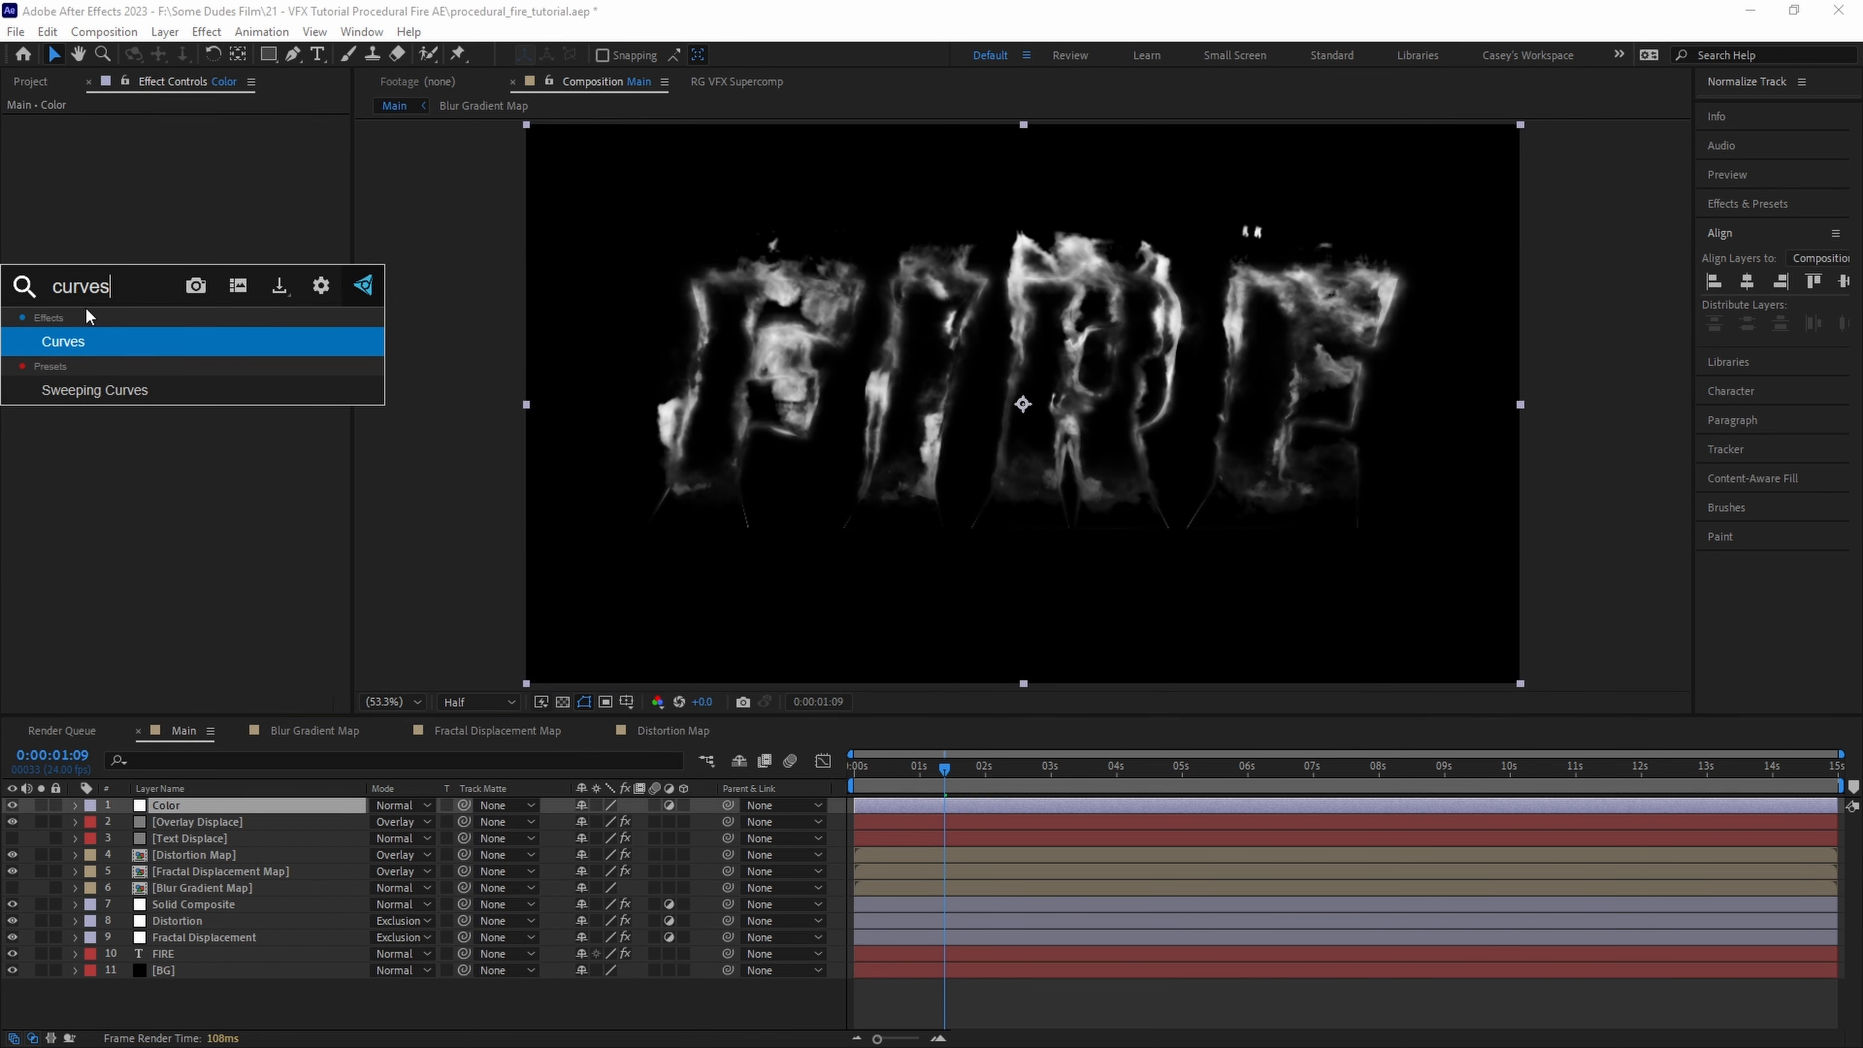
key(Return)
drag(215, 267, 199, 251)
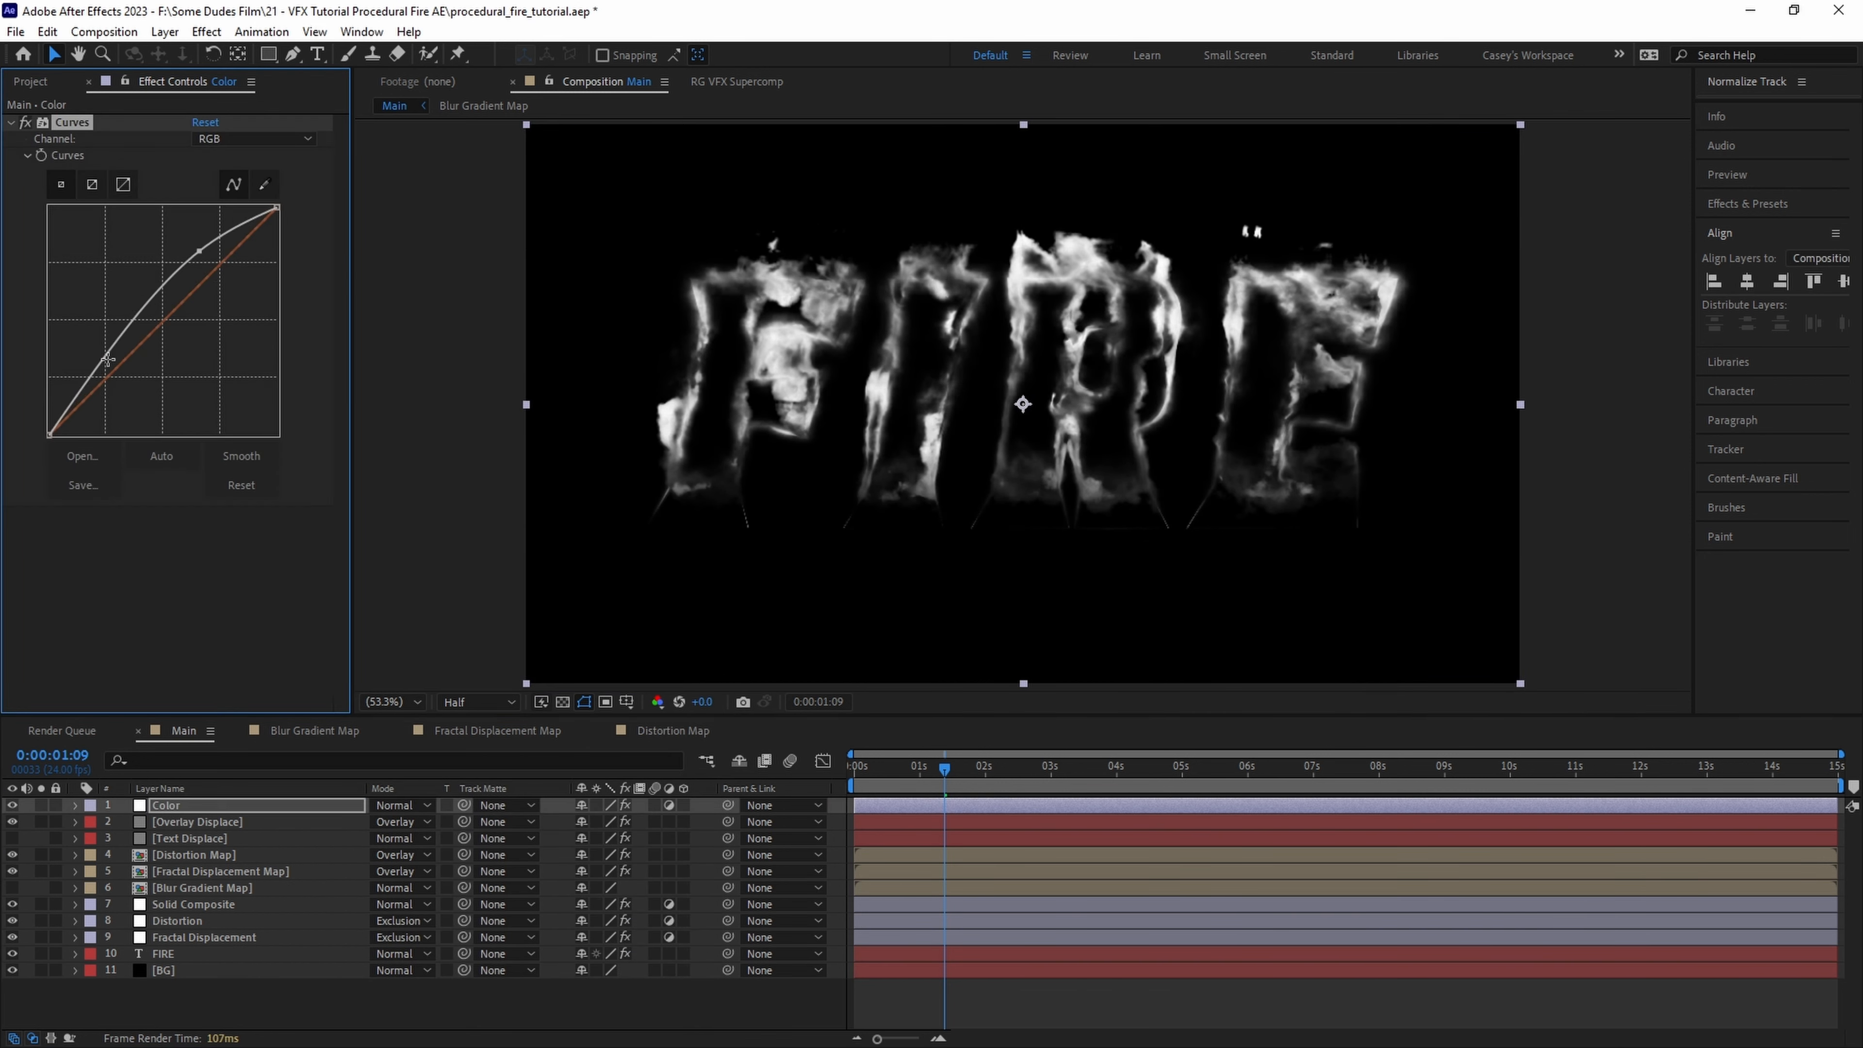
drag(113, 349, 106, 381)
- Add Colorama to the Color layer with the Fire preset palette and Blend With Original at 25%
key(ctrl+space)
text(colora)
key(Return)
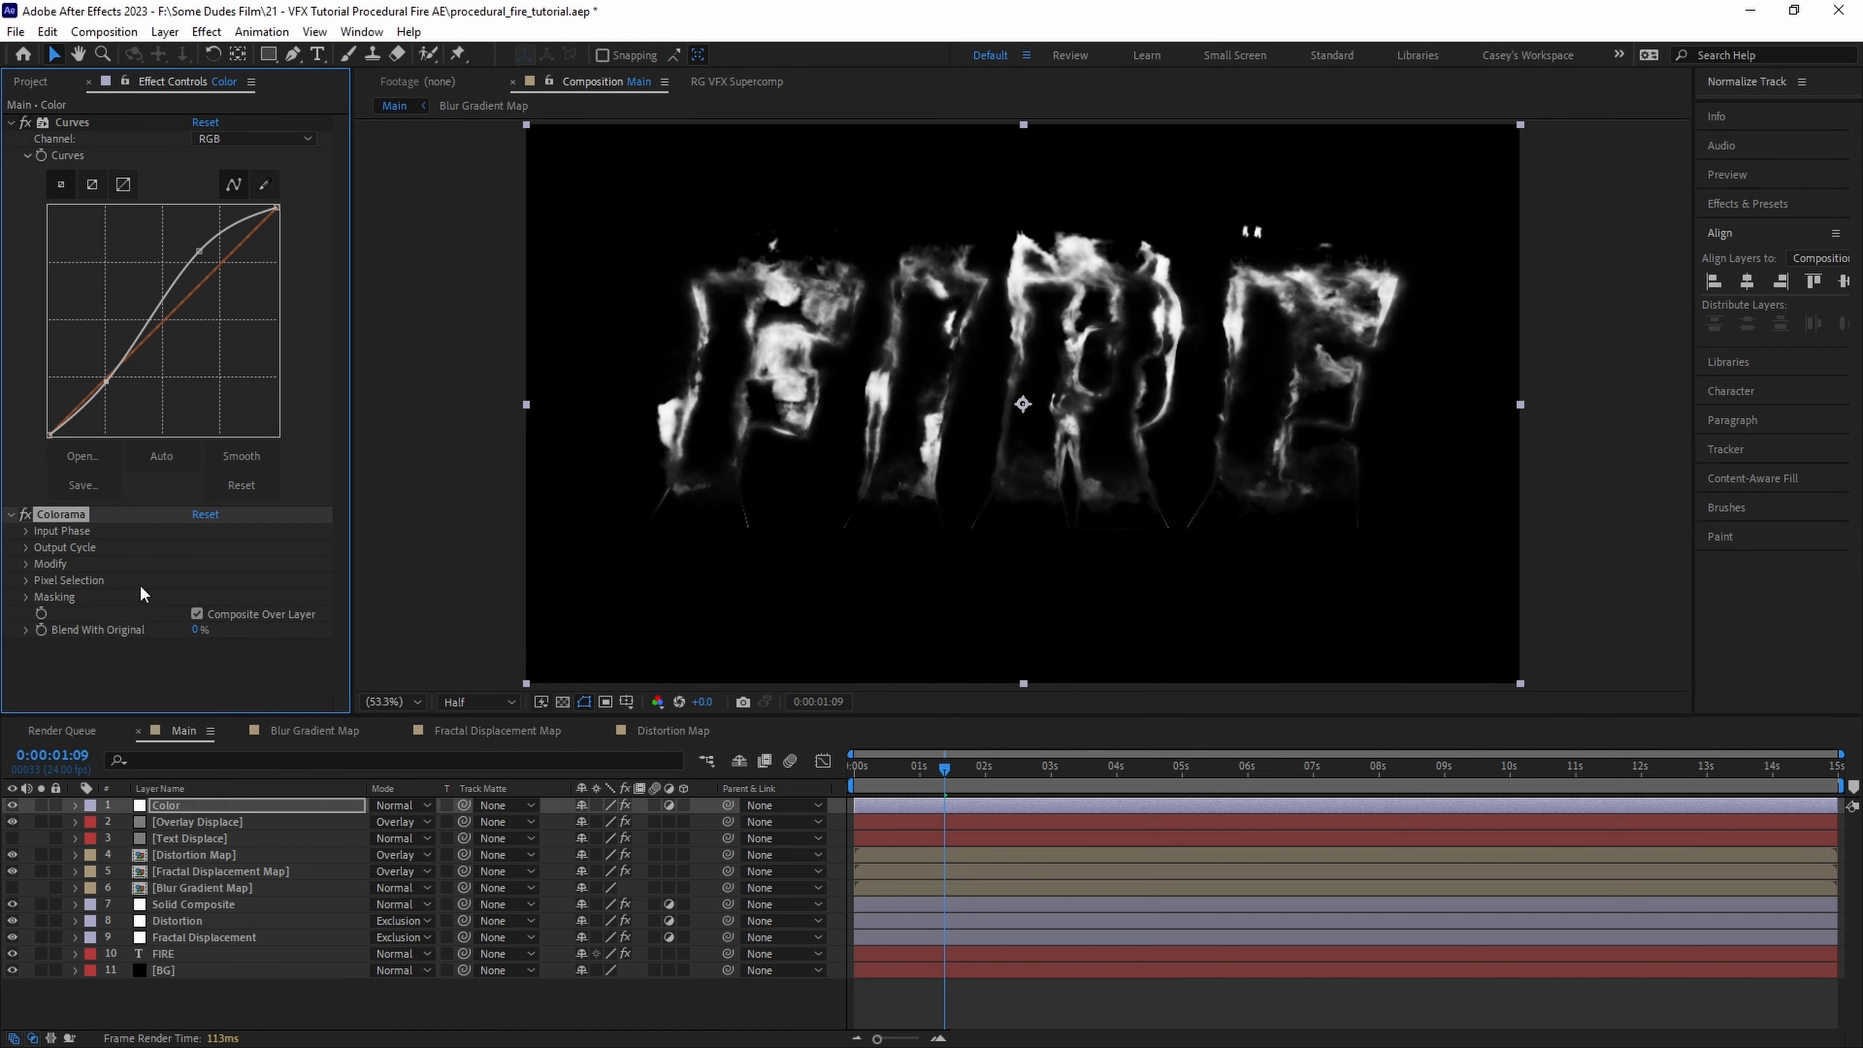
click(25, 546)
scroll(184, 514, down, 2)
click(222, 454)
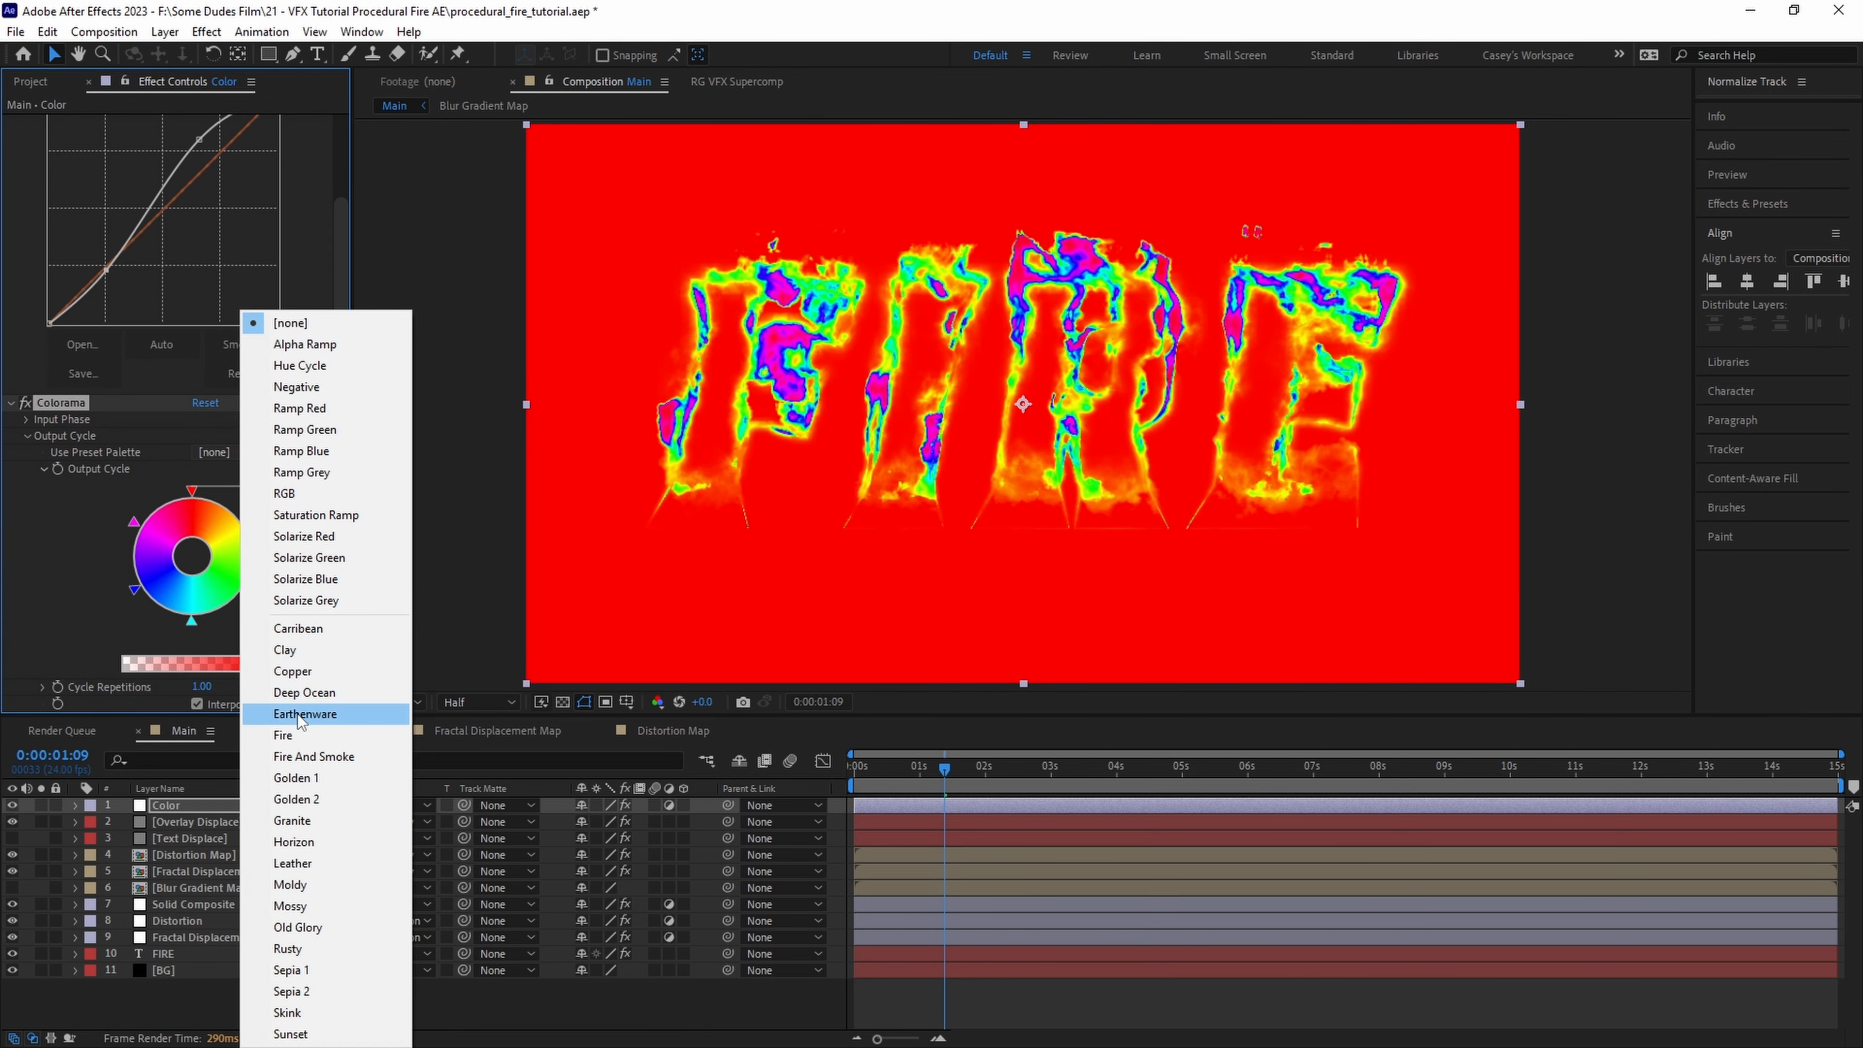
click(283, 734)
scroll(198, 703, down, 1)
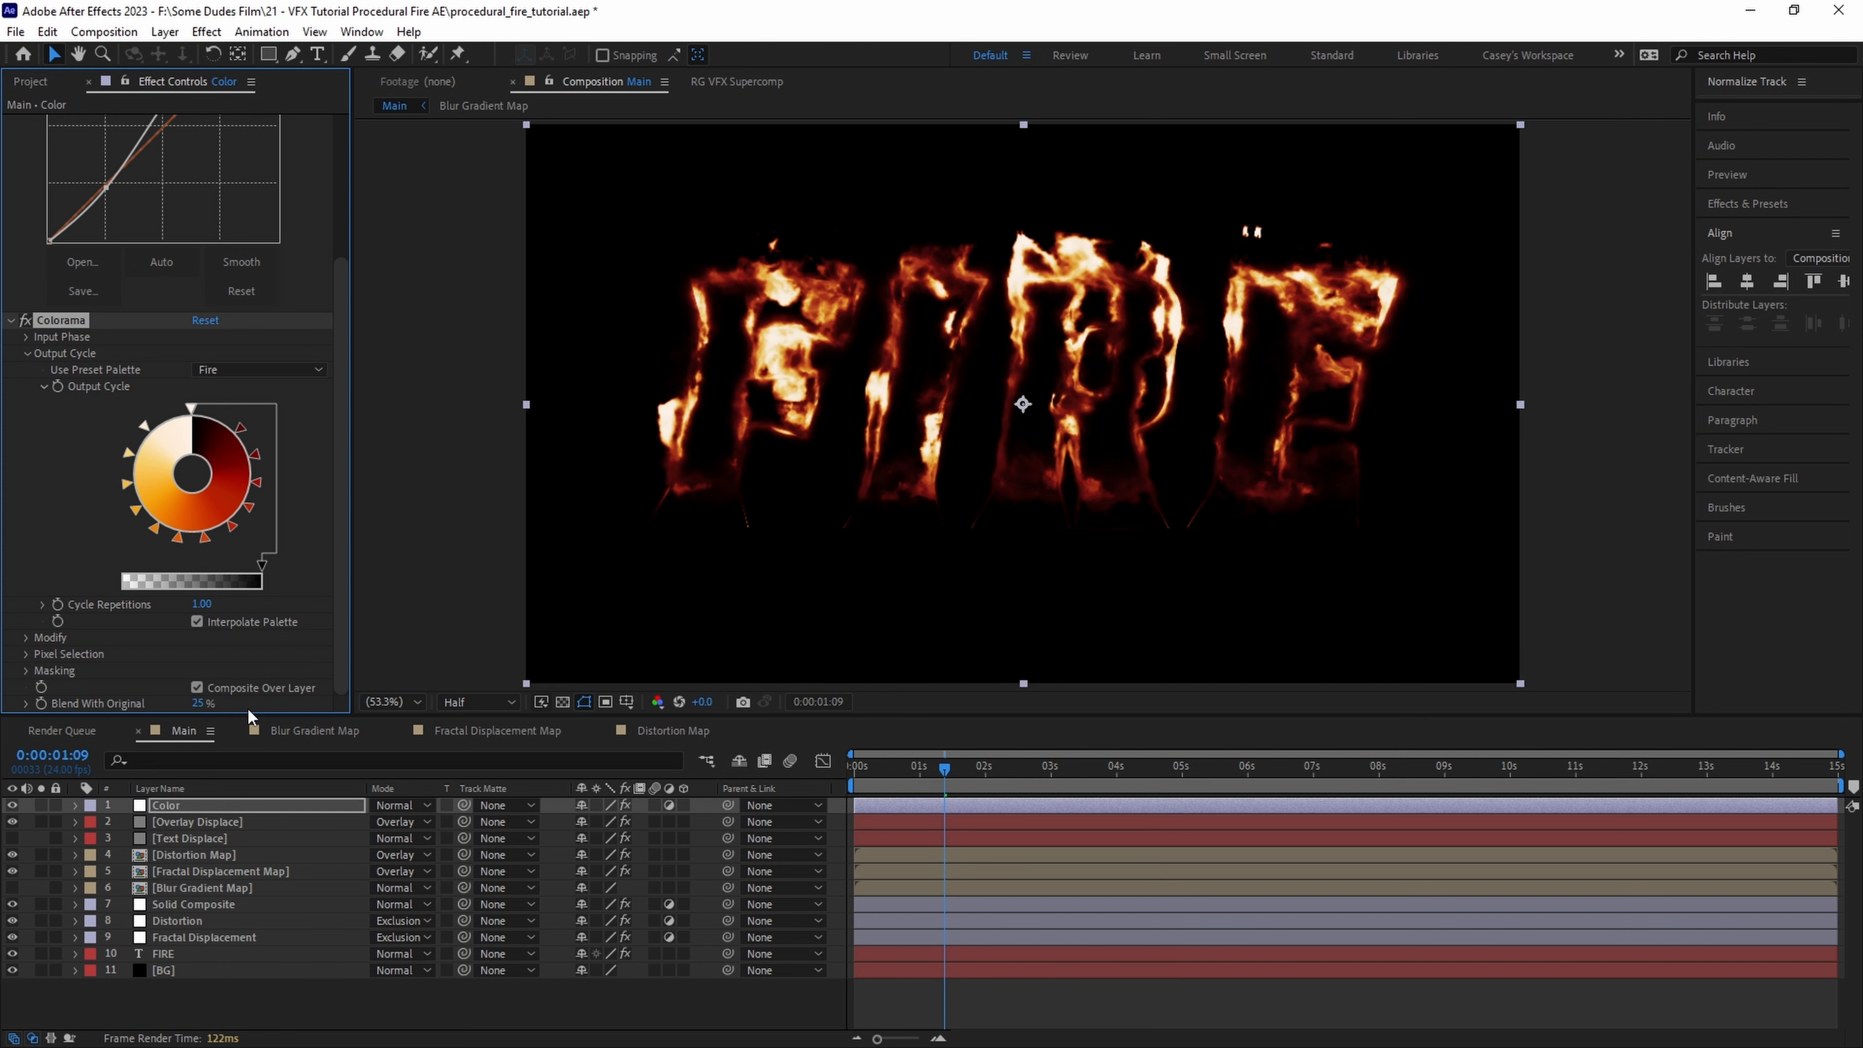
- Add Glow to the Color layer with Glow Threshold 30%, Glow Radius 250 and Glow Intensity 2
key(ctrl+space)
text(glow)
key(Return)
click(202, 468)
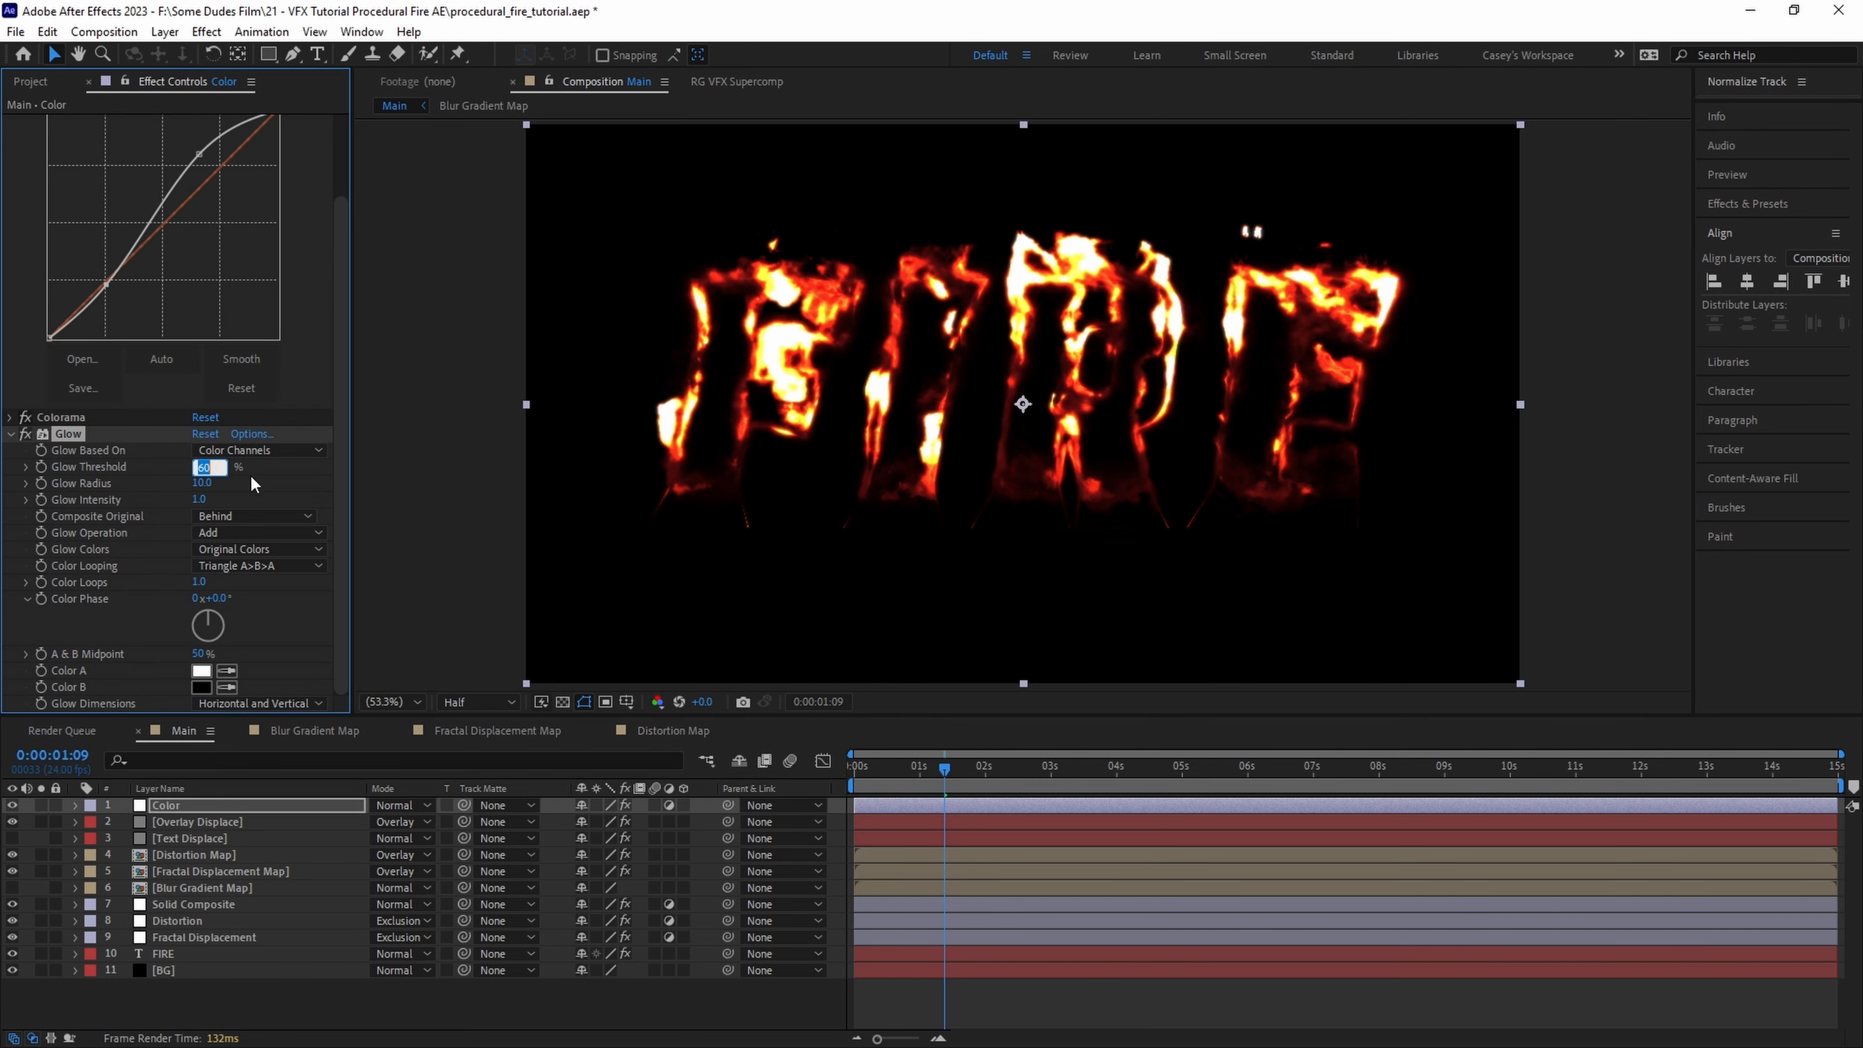
key(Tab)
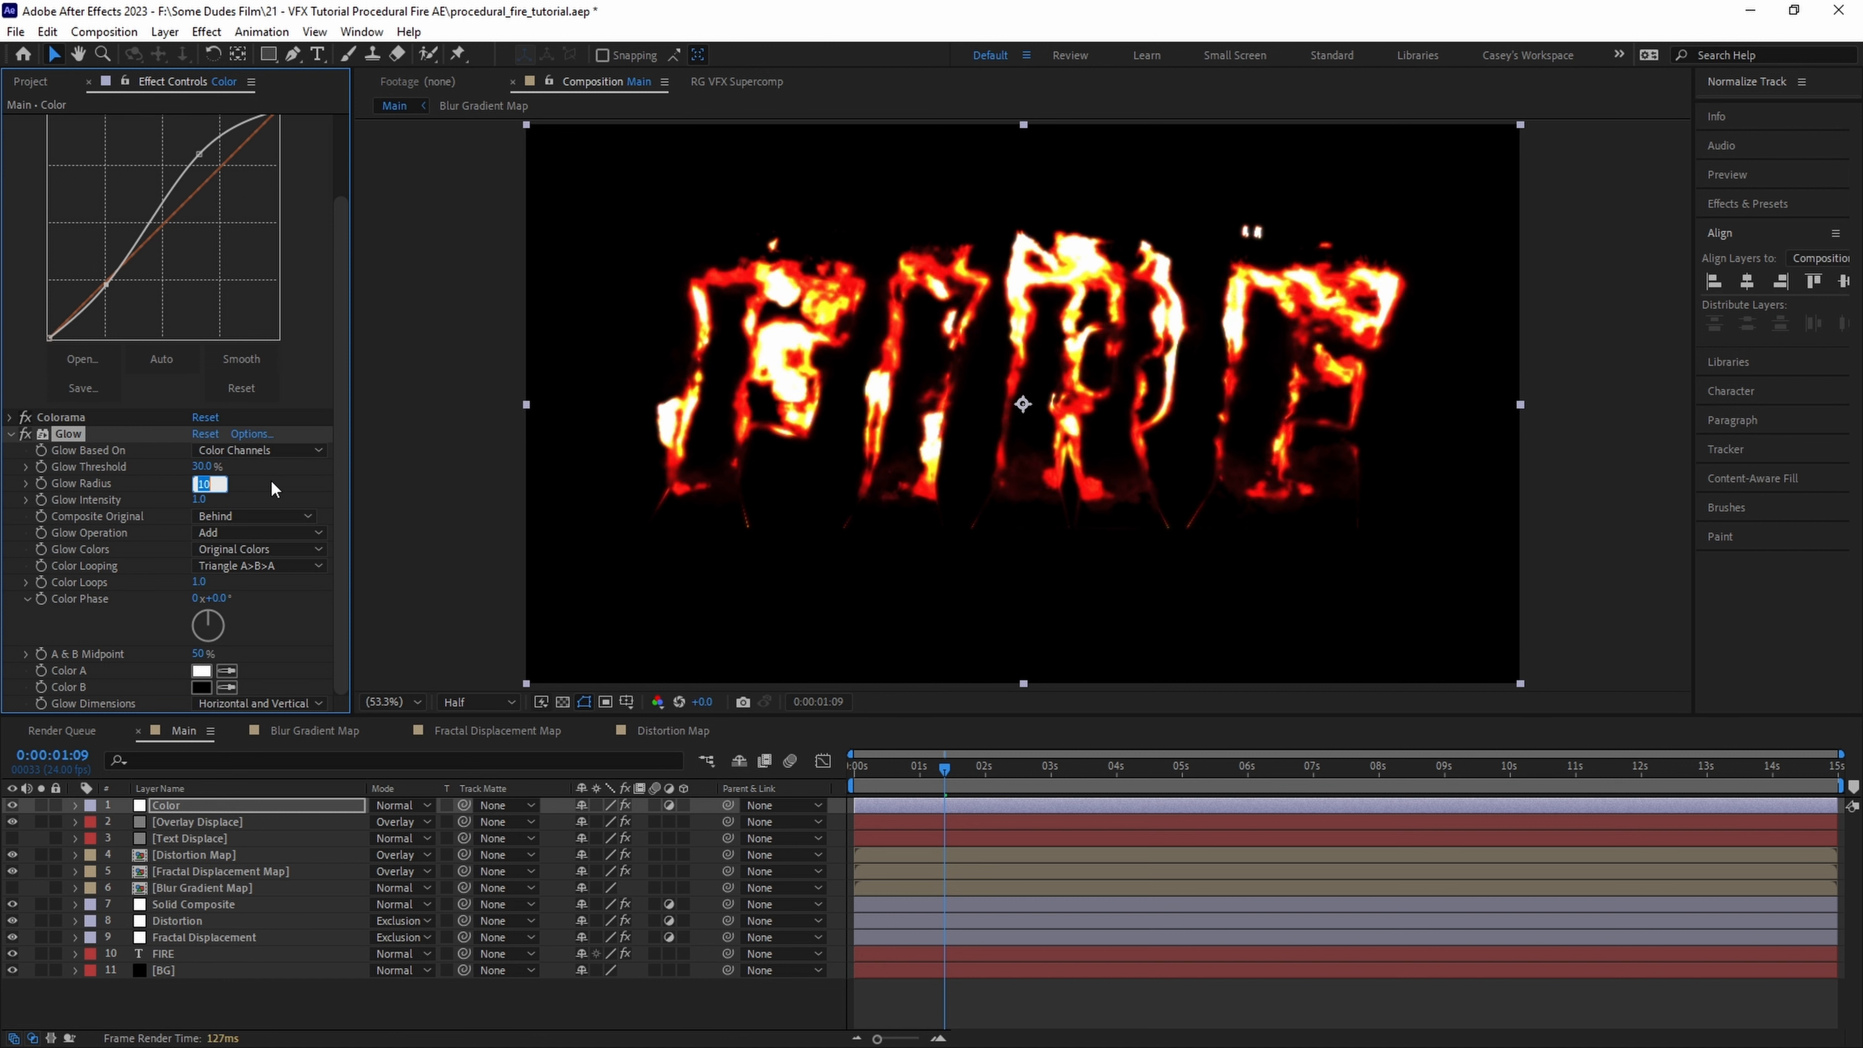
text(250)
key(Return)
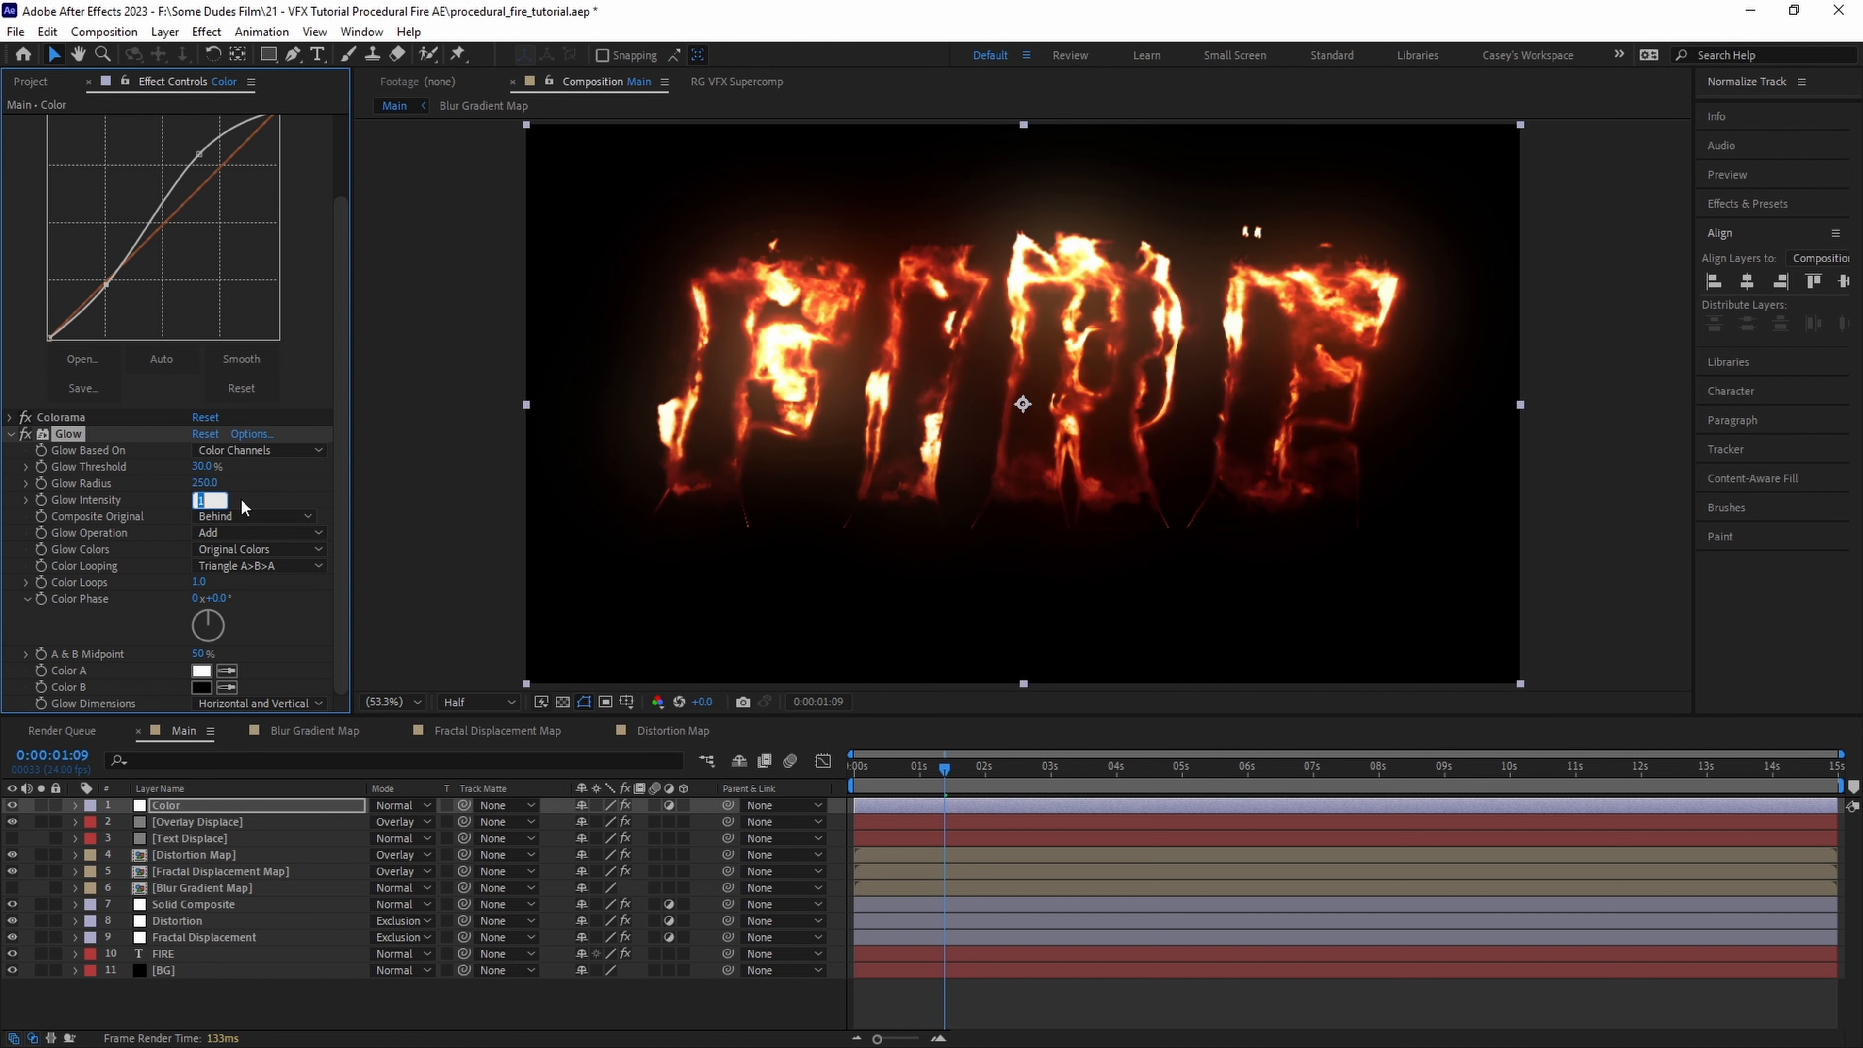
- Switch Glow Colors to A & B Colors, set Color A to orange FF7200 and pick a new Color B
click(242, 549)
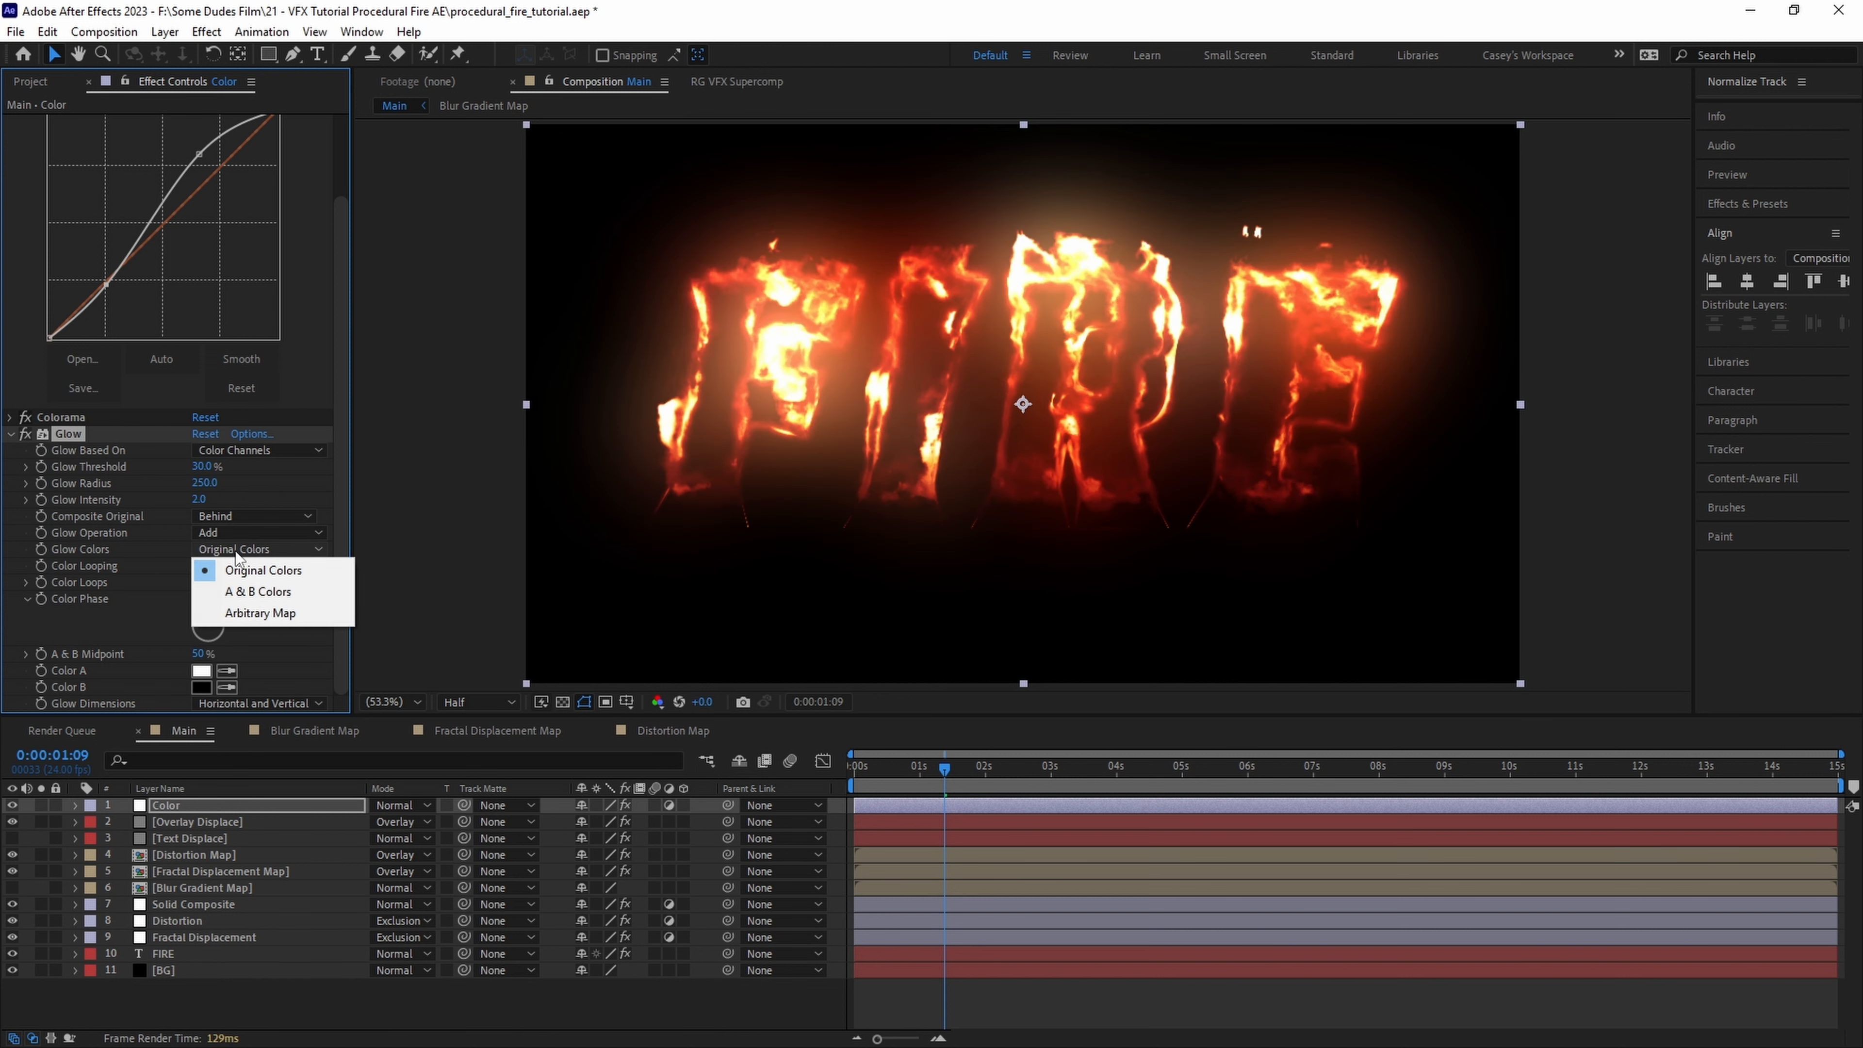
click(251, 592)
click(201, 670)
mouse_move(541, 440)
mouse_down()
mouse_move(537, 402)
mouse_move(537, 429)
mouse_up()
drag(506, 221, 522, 153)
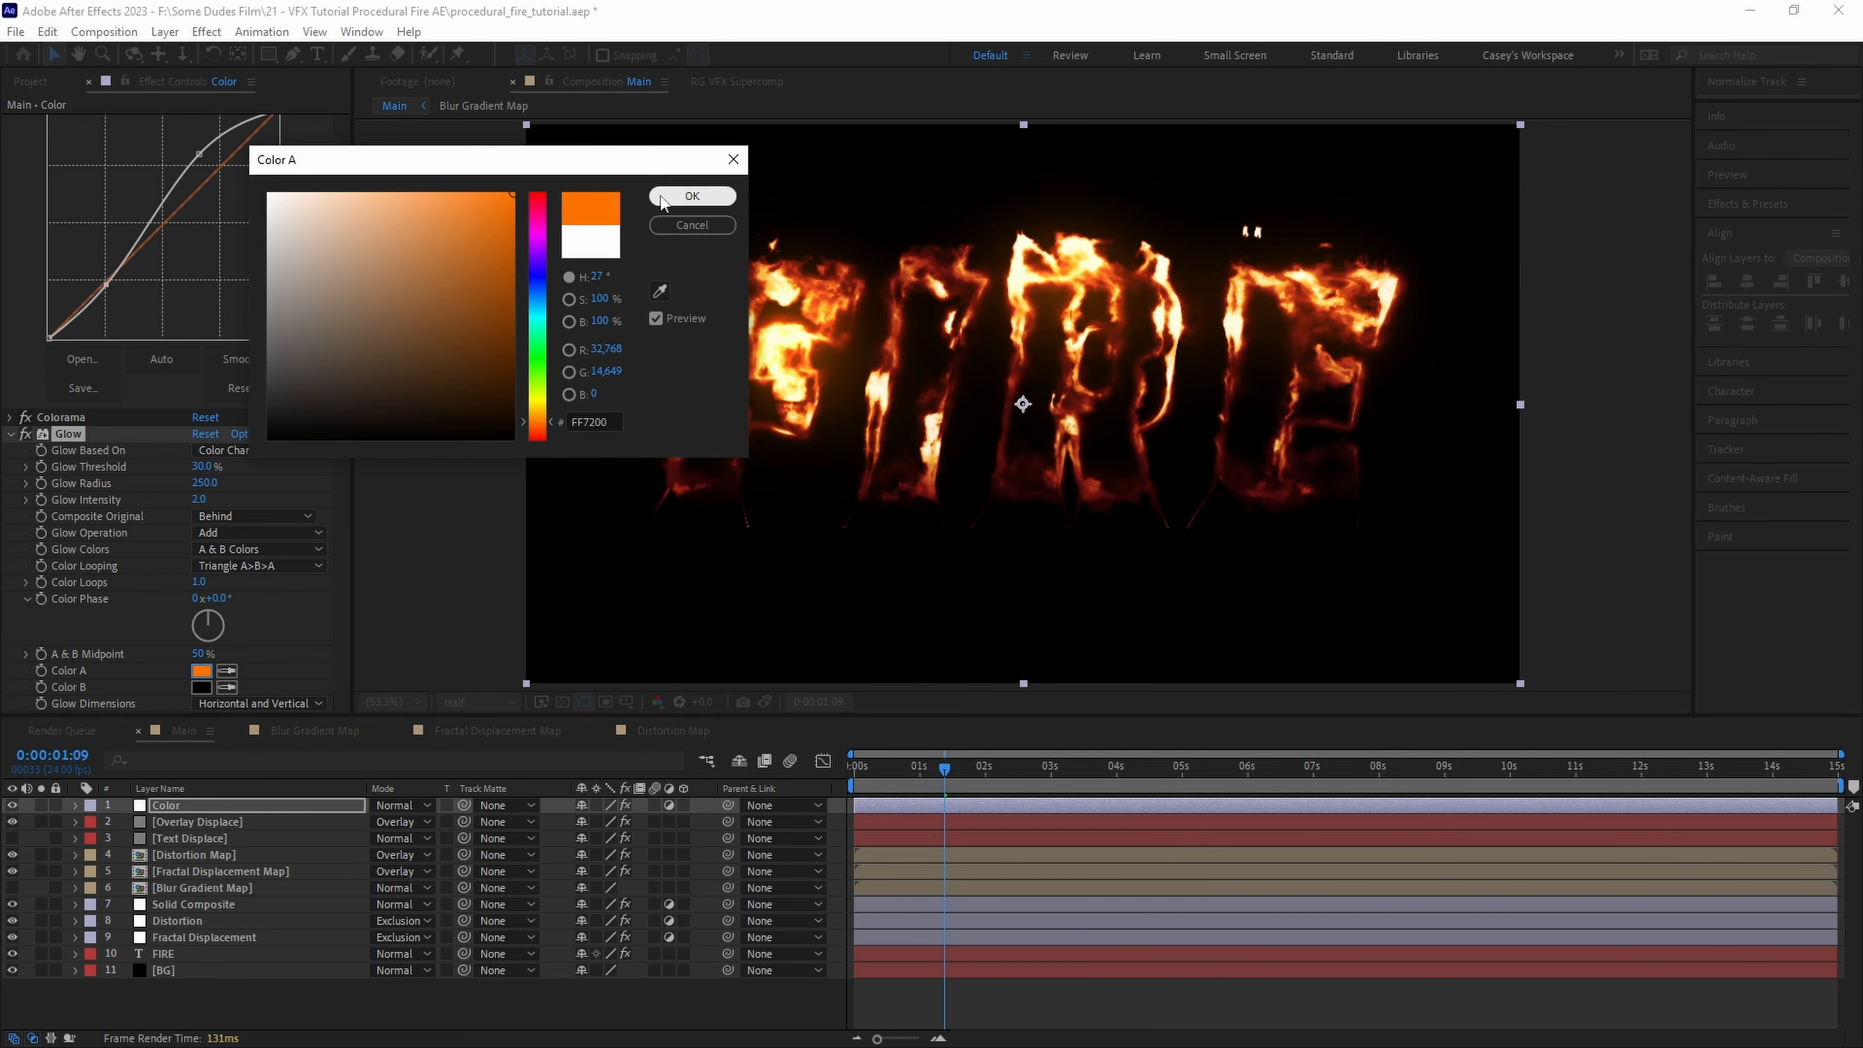
click(692, 196)
click(200, 687)
click(517, 281)
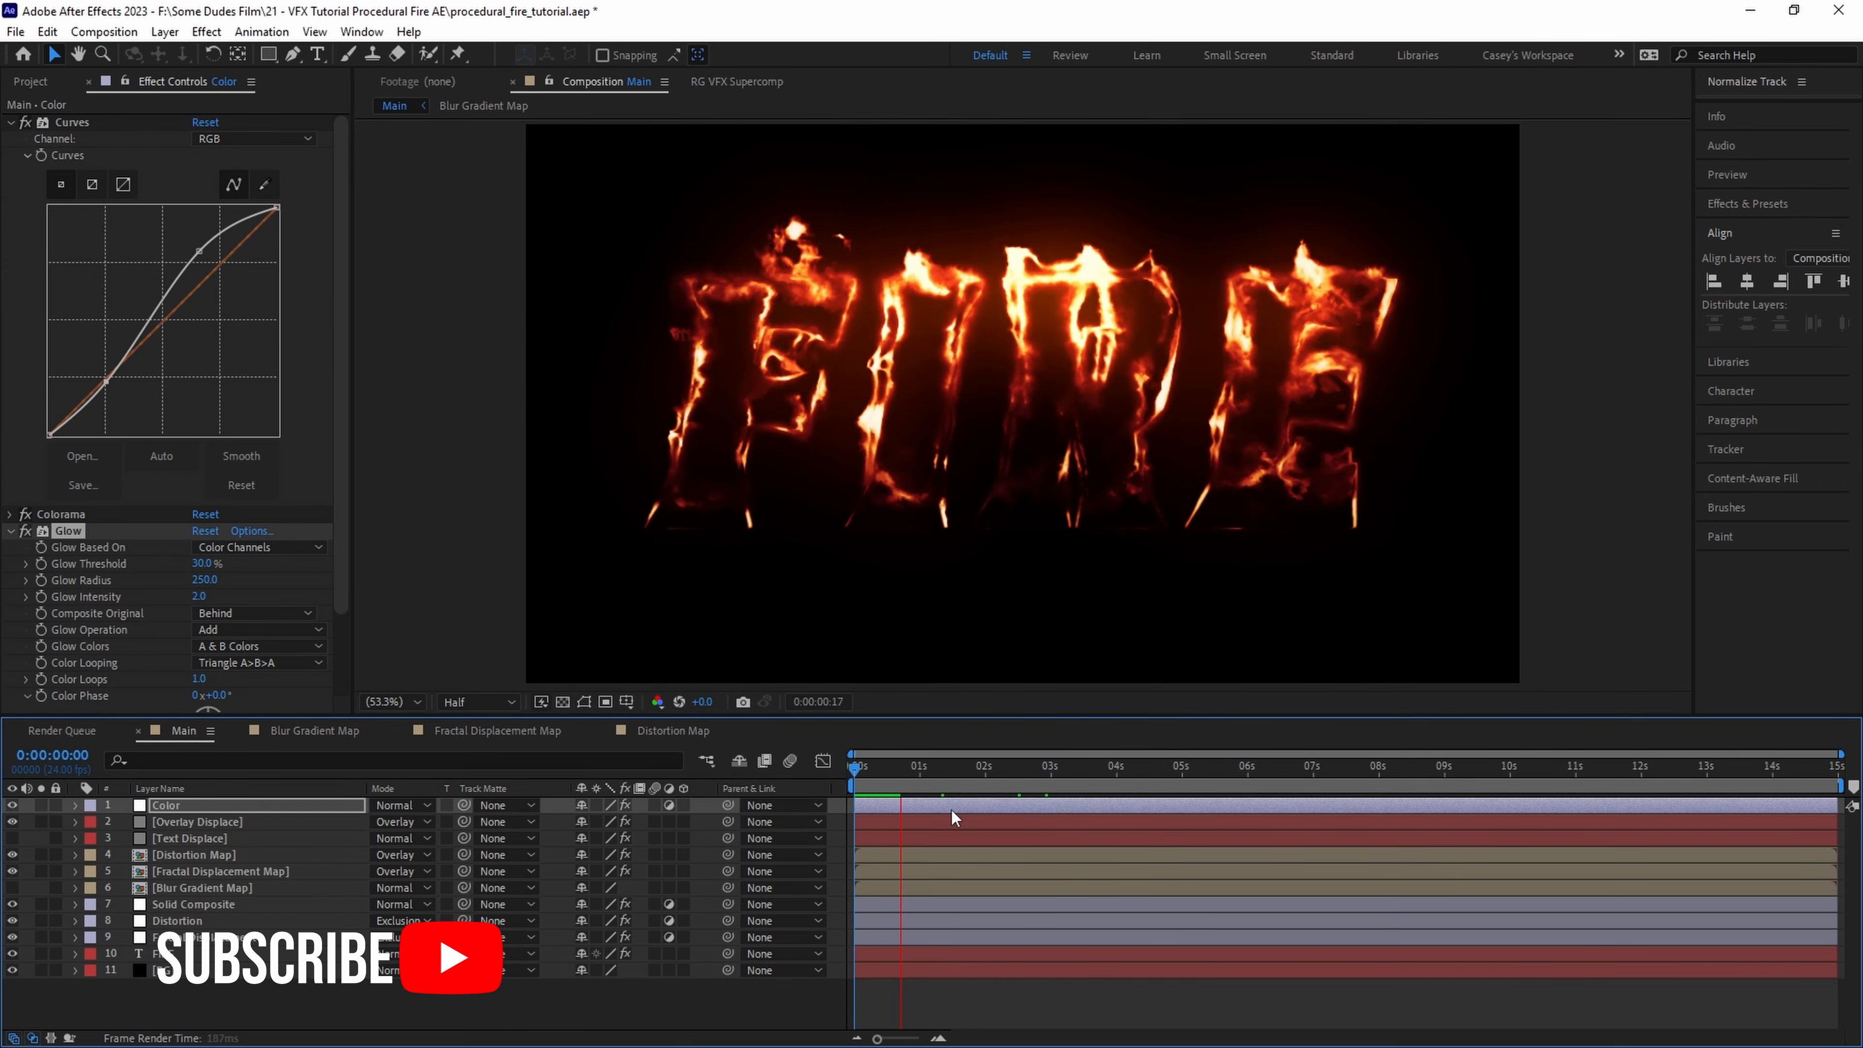
- Open the Distortion Map composition
double_click(182, 852)
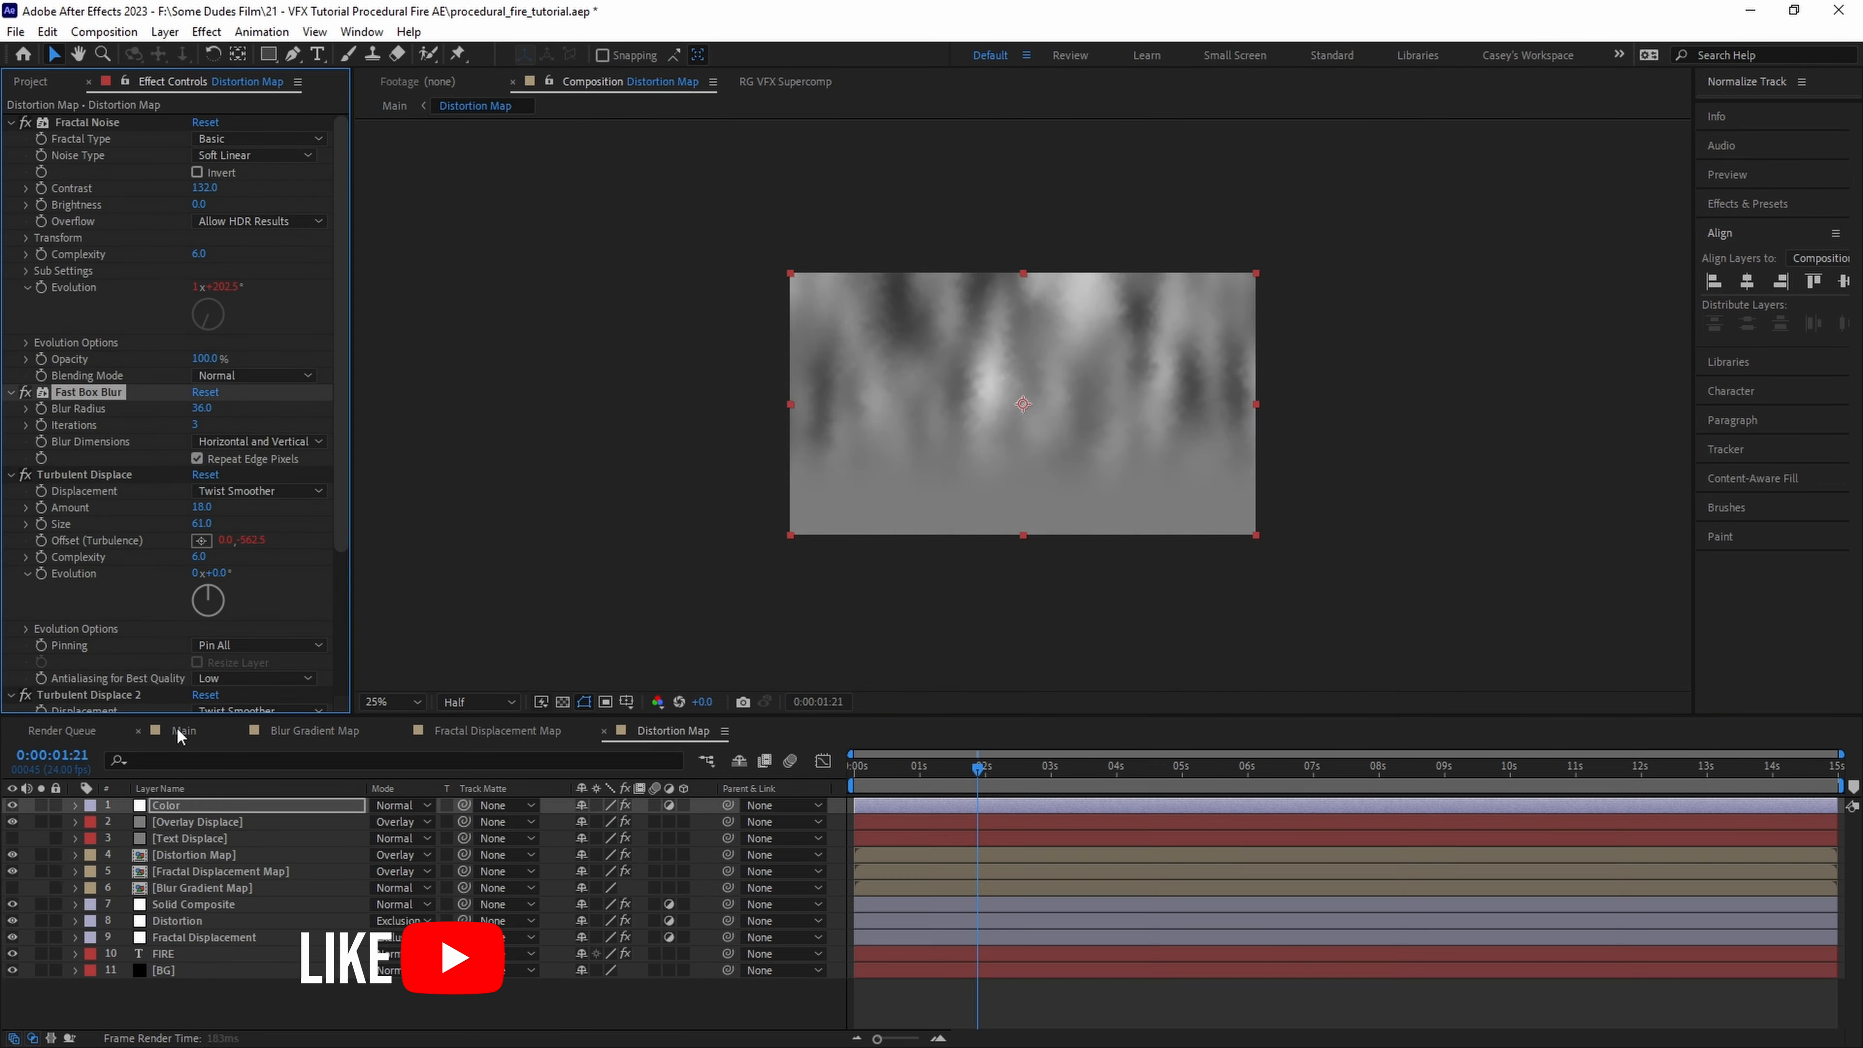